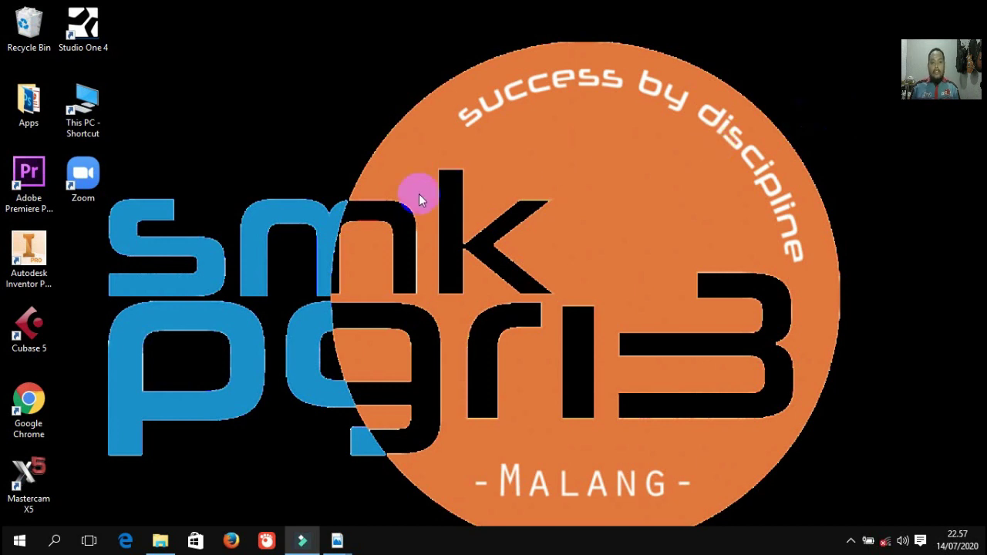
Launch Autodesk Inventor Professional 2018 from the desktop and dismiss its Open dialog.
left_click(36, 258)
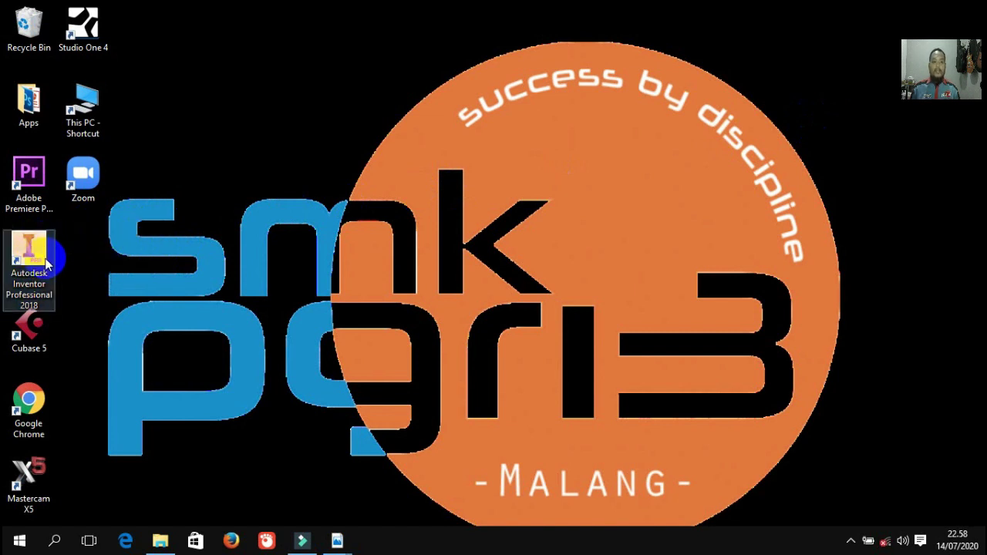
left_click(228, 257)
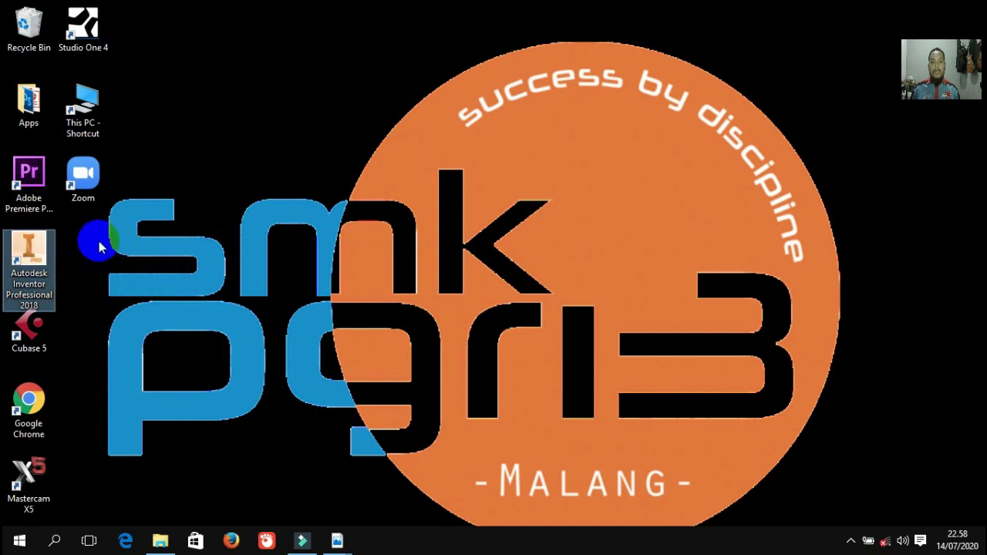
right_click(34, 258)
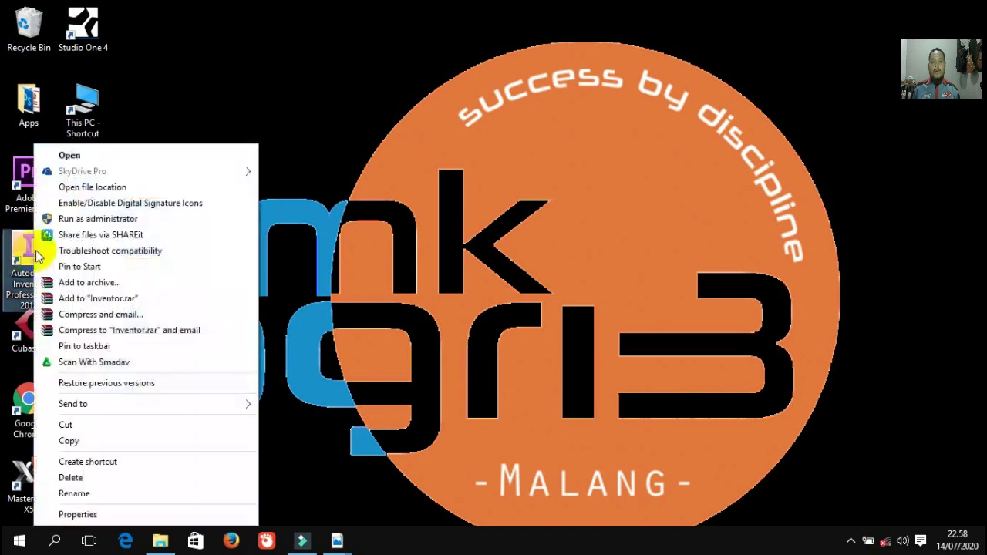
left_click(300, 179)
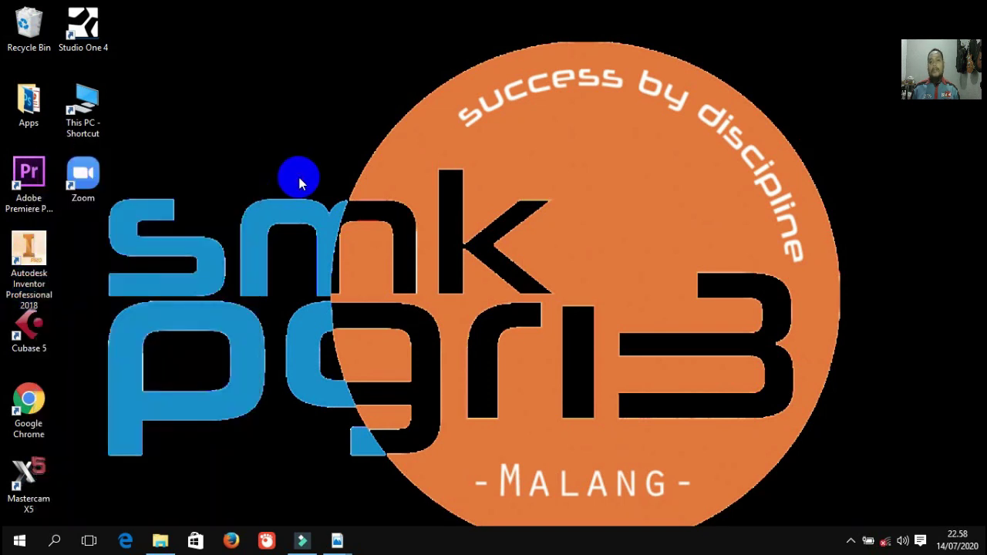
double_click(31, 251)
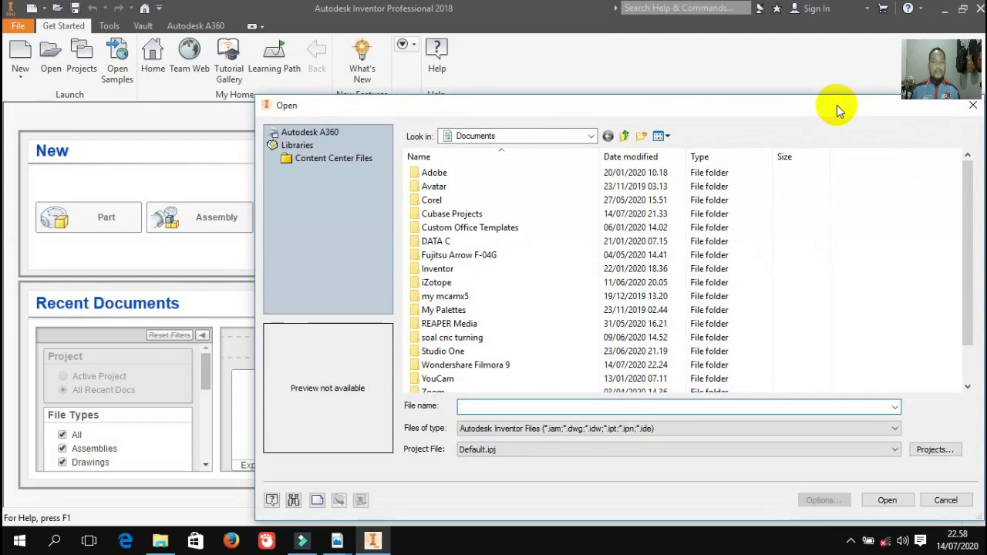
left_click(970, 109)
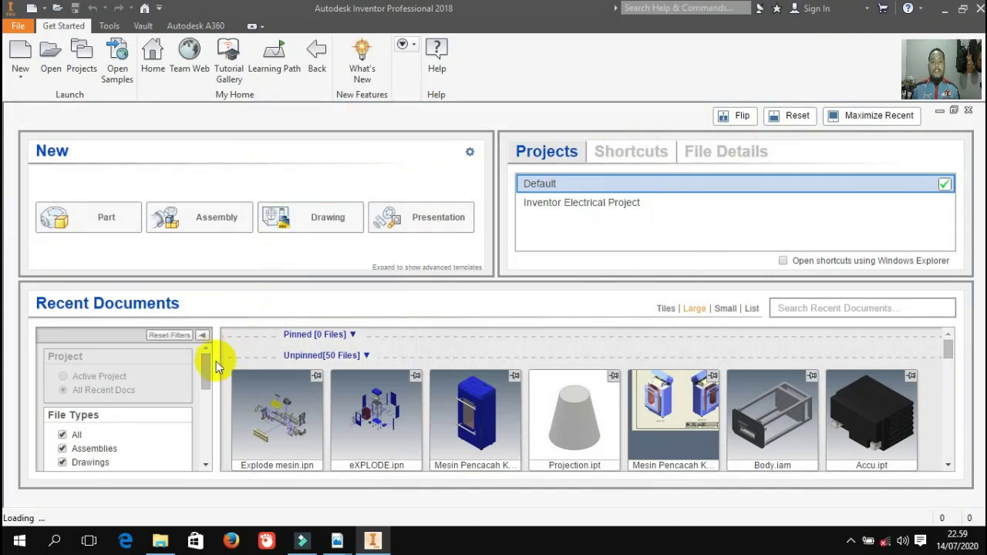
scroll(510, 443, "down", 3)
scroll(489, 432, "up", 3)
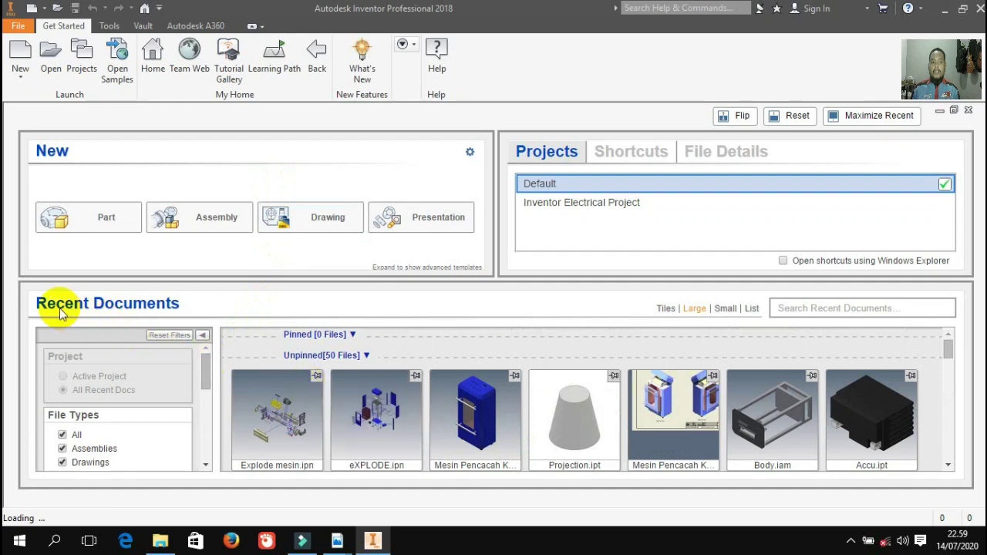
mouse_move(243, 390)
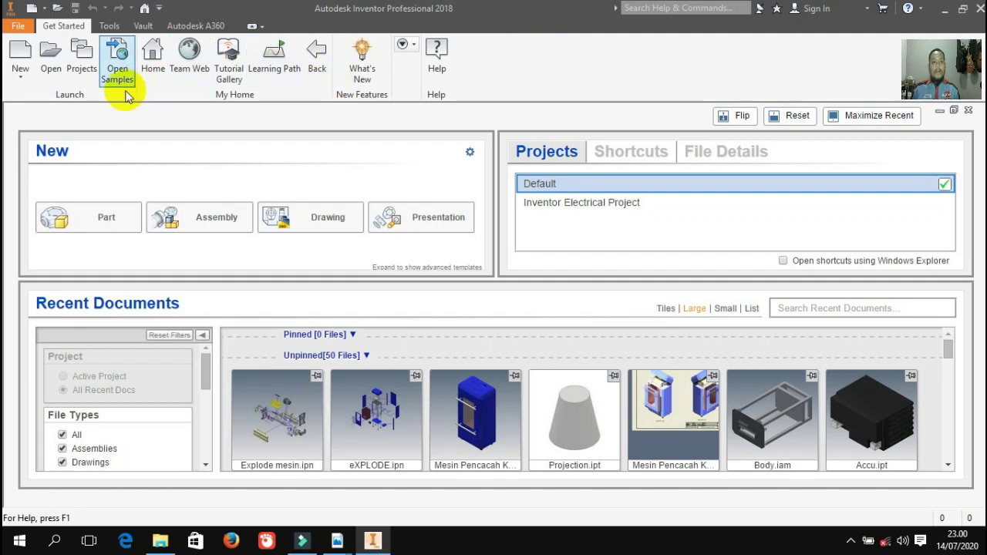
Start creating a new file and show the Metric template set.
left_click(20, 57)
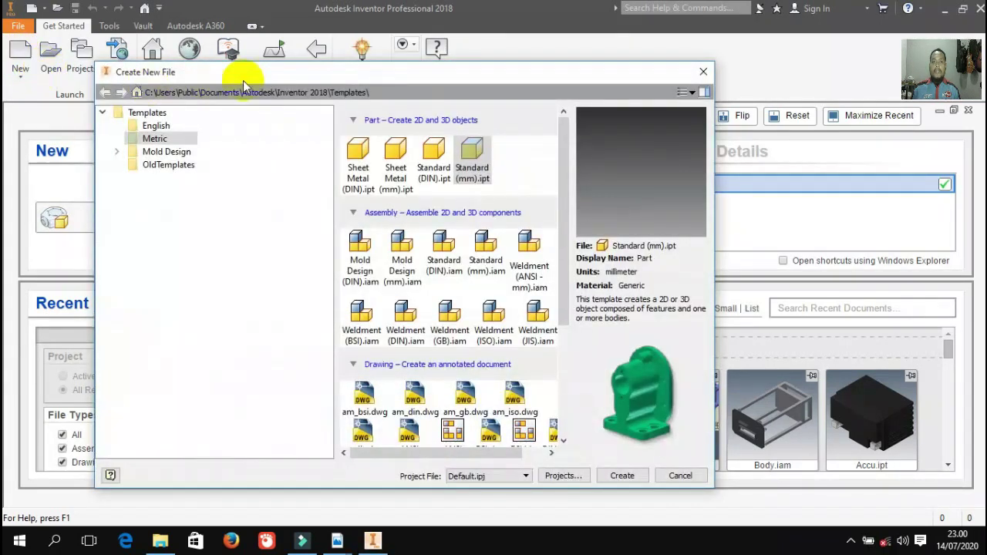
left_click_drag(268, 75, 426, 61)
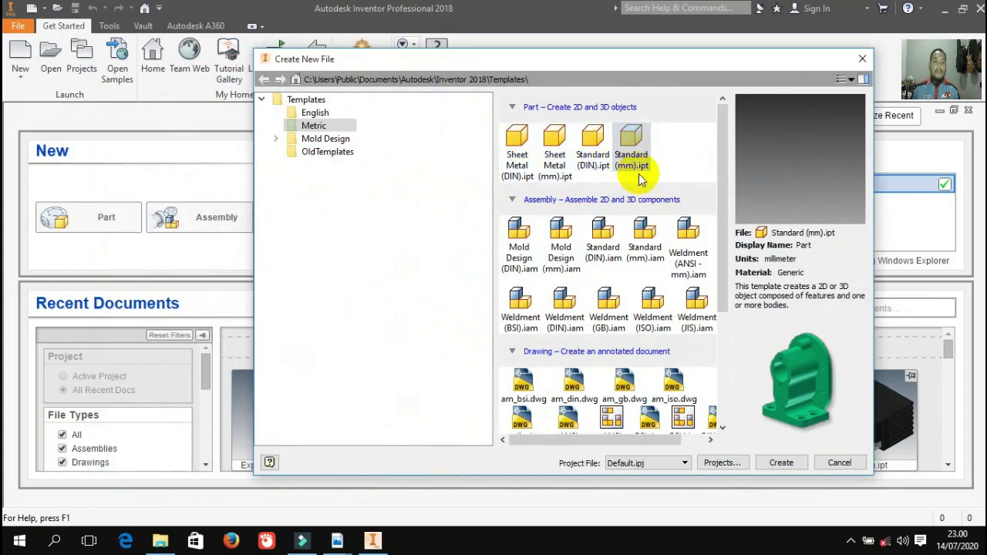
left_click(276, 99)
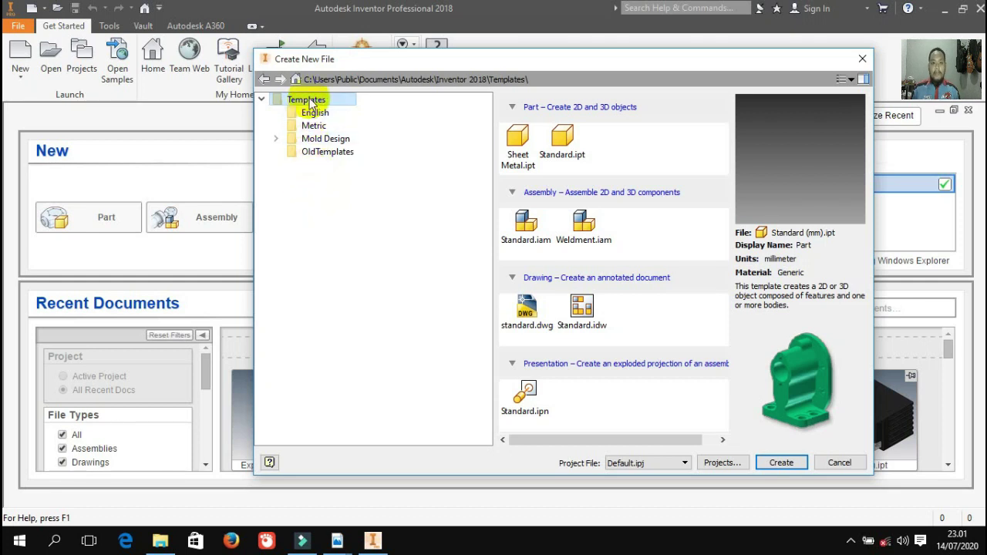
left_click(313, 127)
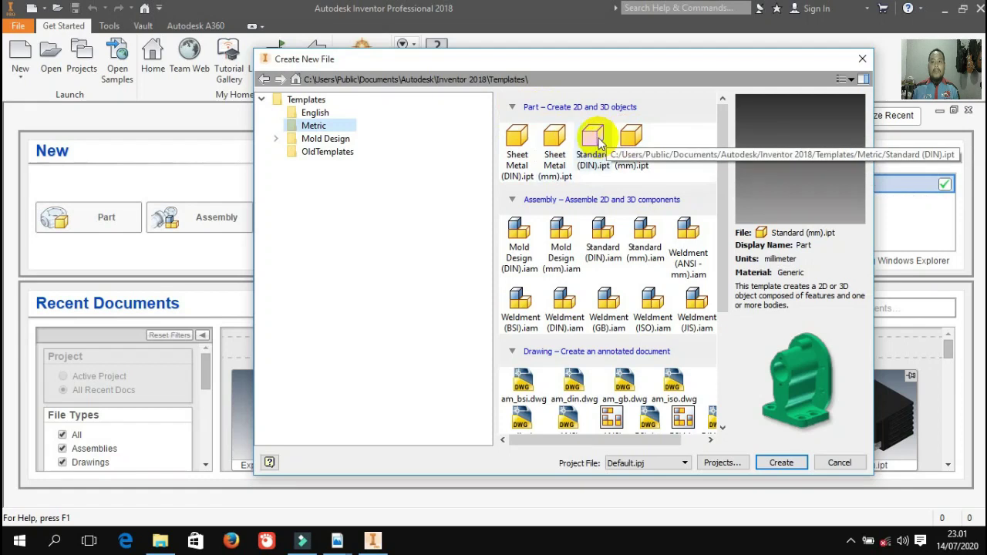
Look through the Part, Assembly, Drawing and Presentation categories of the Metric templates.
scroll(632, 222, "down", 1)
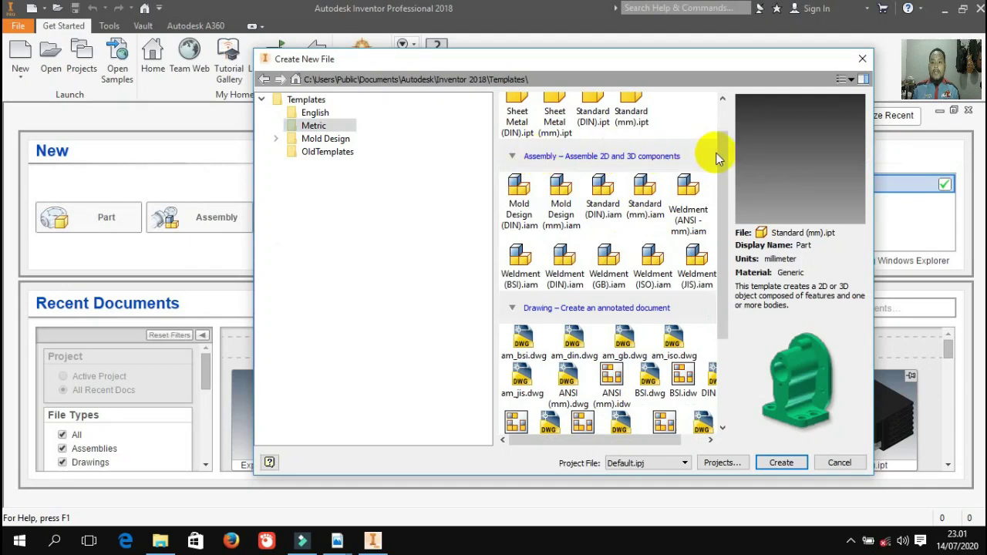
mouse_move(717, 171)
left_mouse_down()
mouse_move(715, 257)
mouse_move(715, 115)
left_mouse_up()
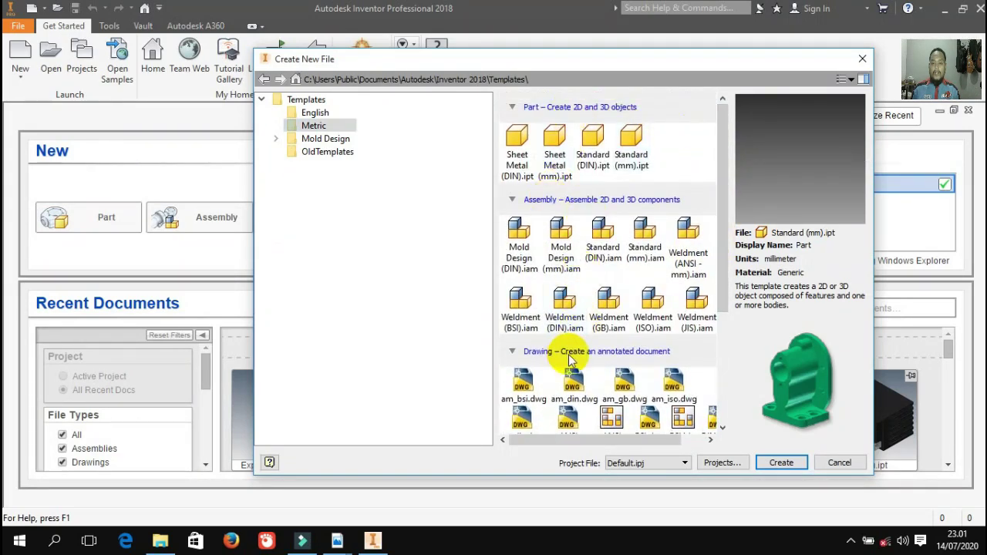
left_click_drag(717, 197, 716, 165)
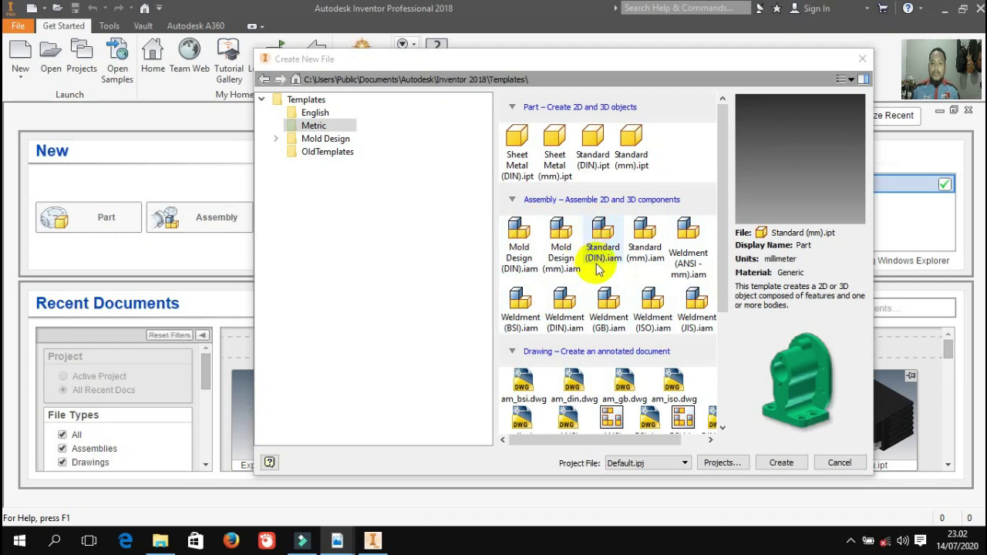
scroll(568, 336, "down", 1)
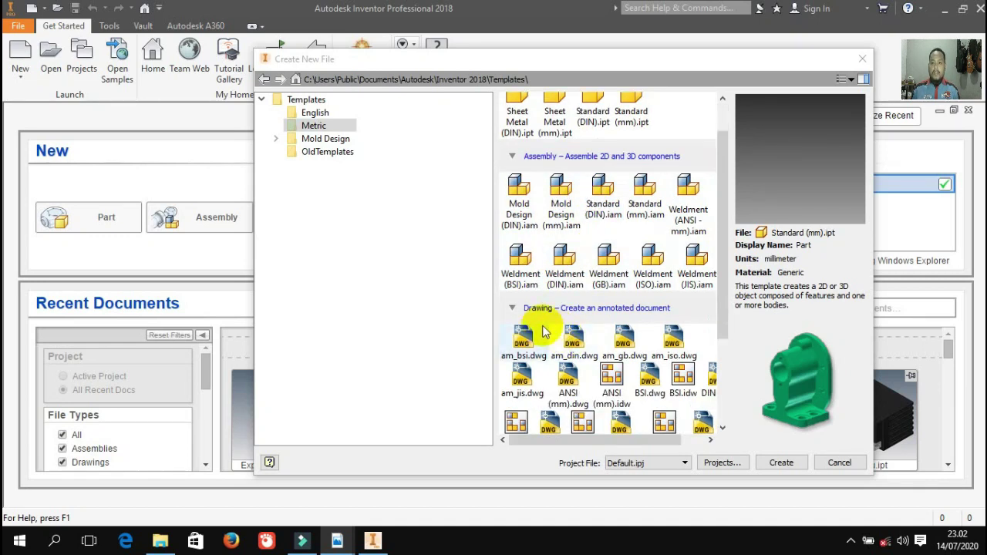
scroll(544, 318, "down", 1)
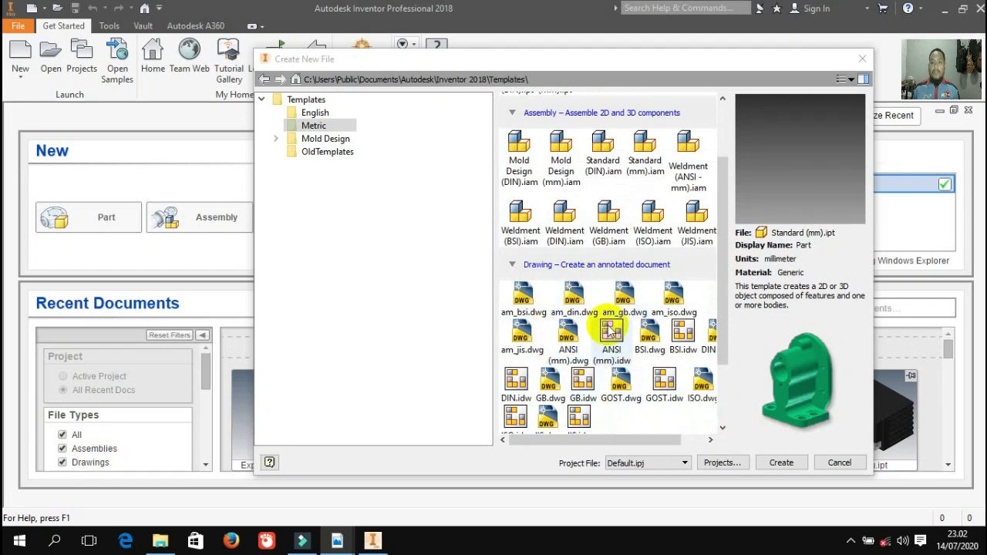
scroll(586, 359, "down", 2)
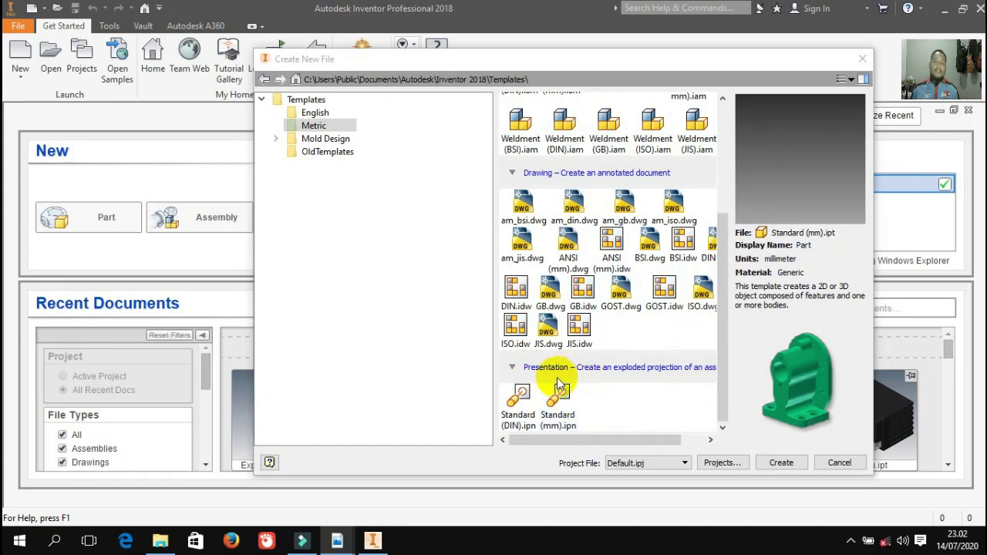
scroll(567, 385, "up", 5)
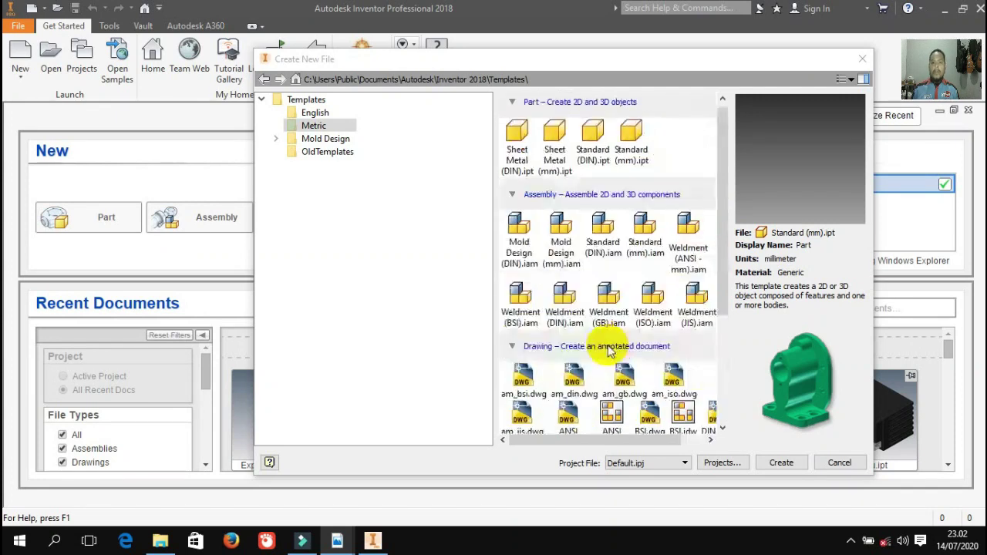
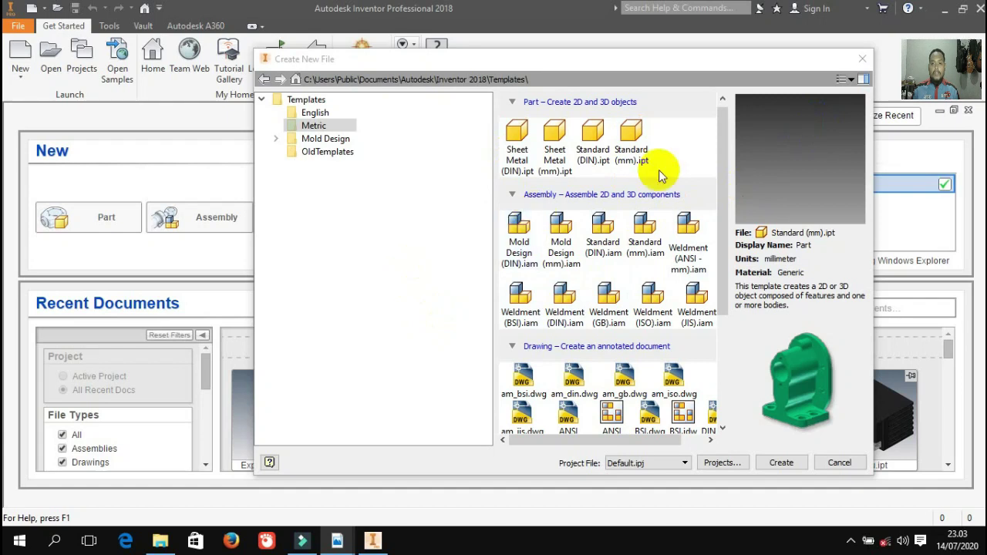
scroll(609, 197, "down", 1)
scroll(540, 281, "down", 1)
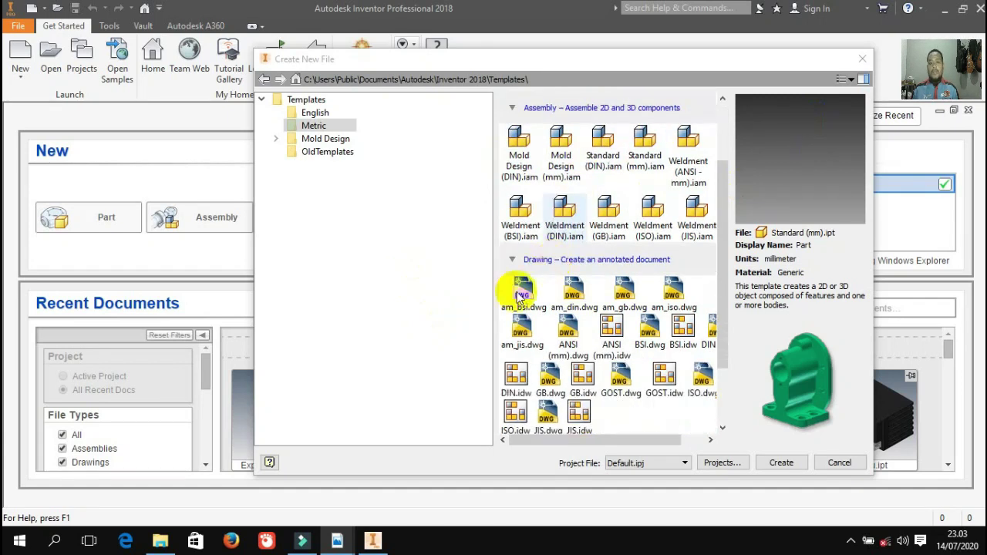
scroll(603, 303, "down", 2)
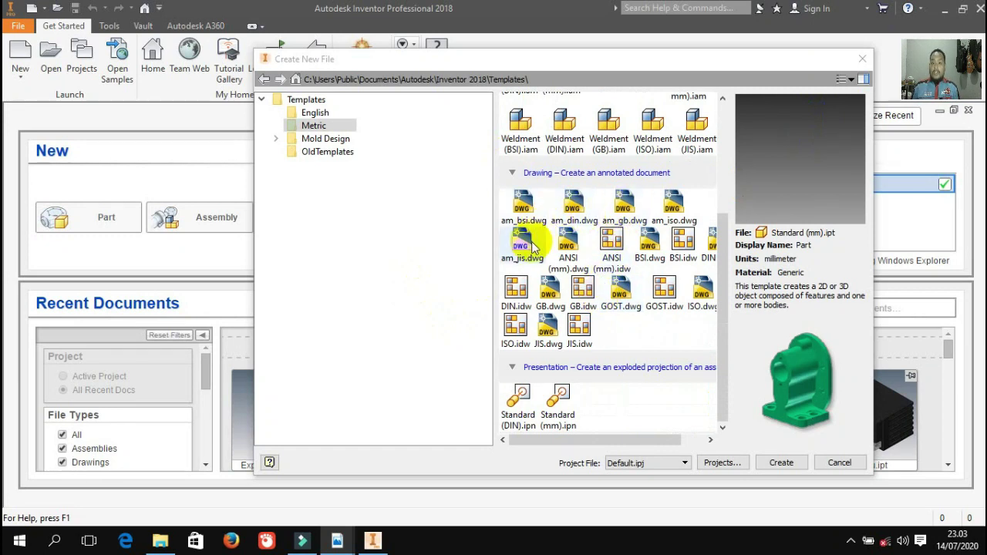
scroll(568, 266, "up", 3)
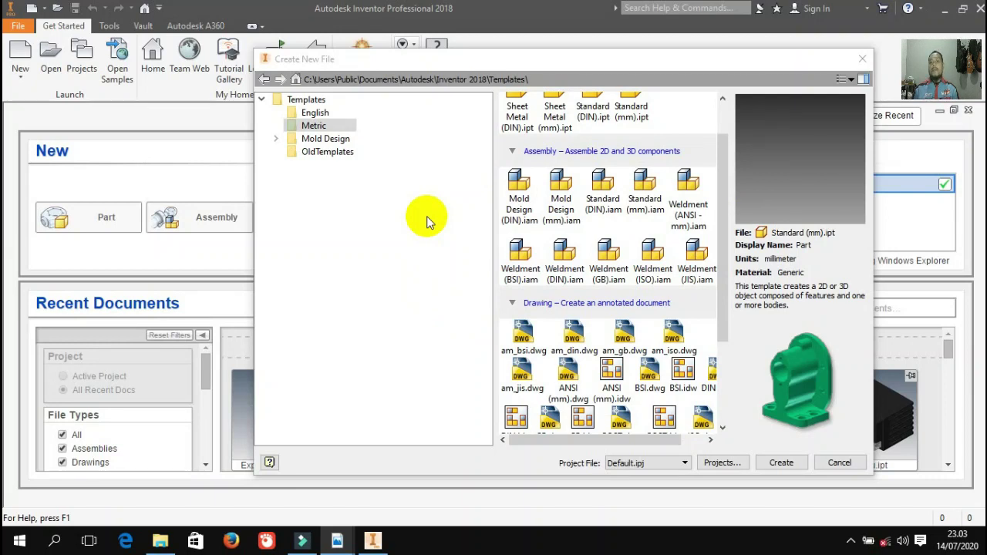
scroll(599, 293, "up", 1)
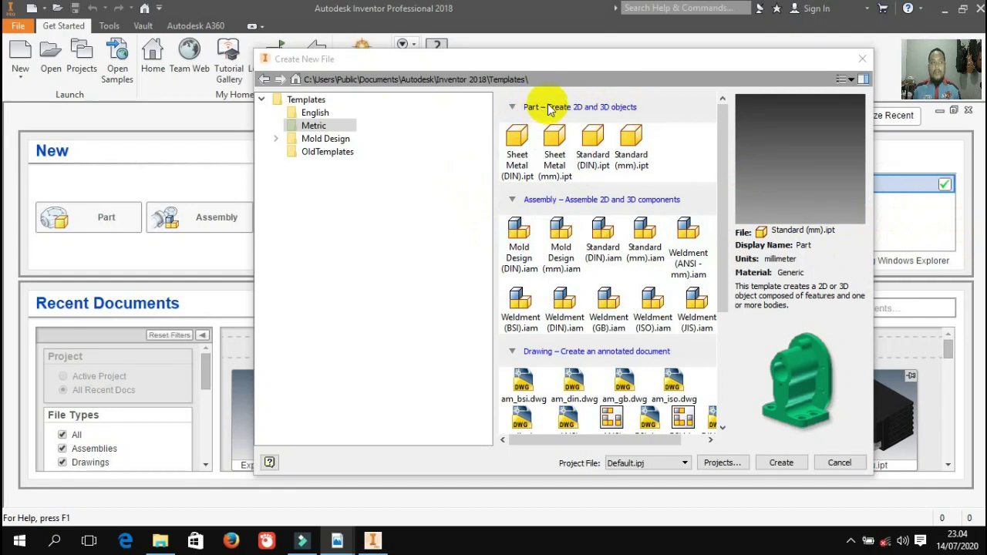
Compare the previews and descriptions of the Standard (mm), Standard (DIN) and Sheet Metal (mm) part templates.
left_click(633, 158)
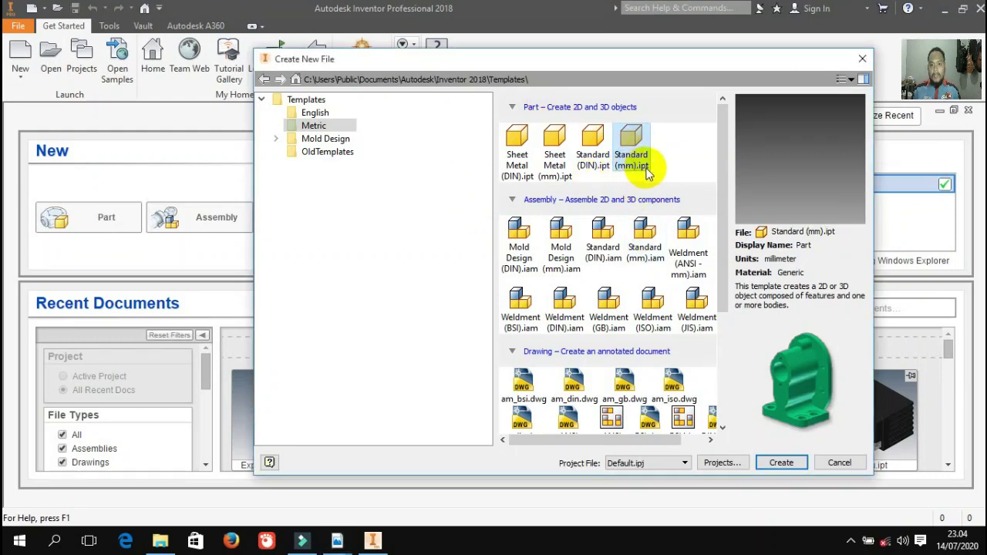
left_click(594, 159)
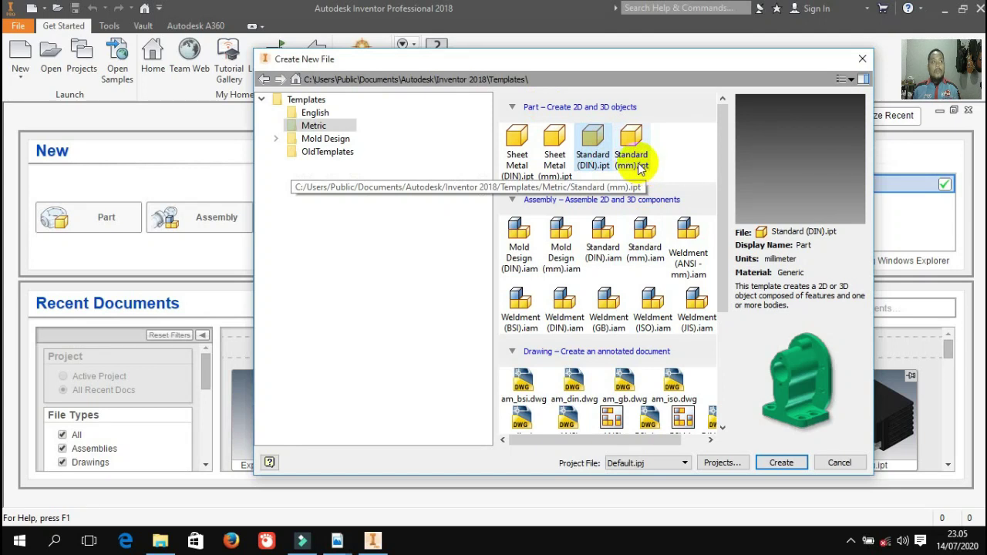
left_click(555, 141)
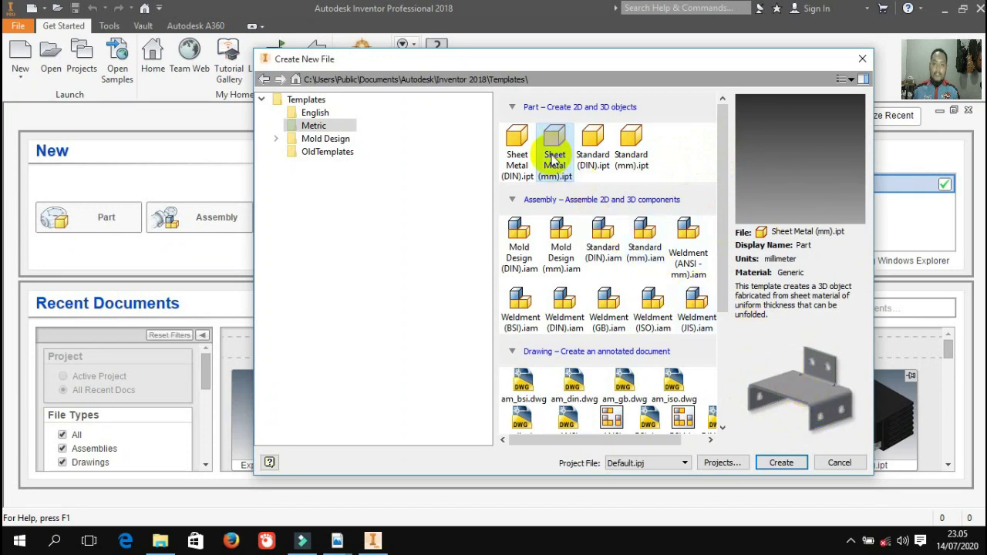
left_click(636, 145)
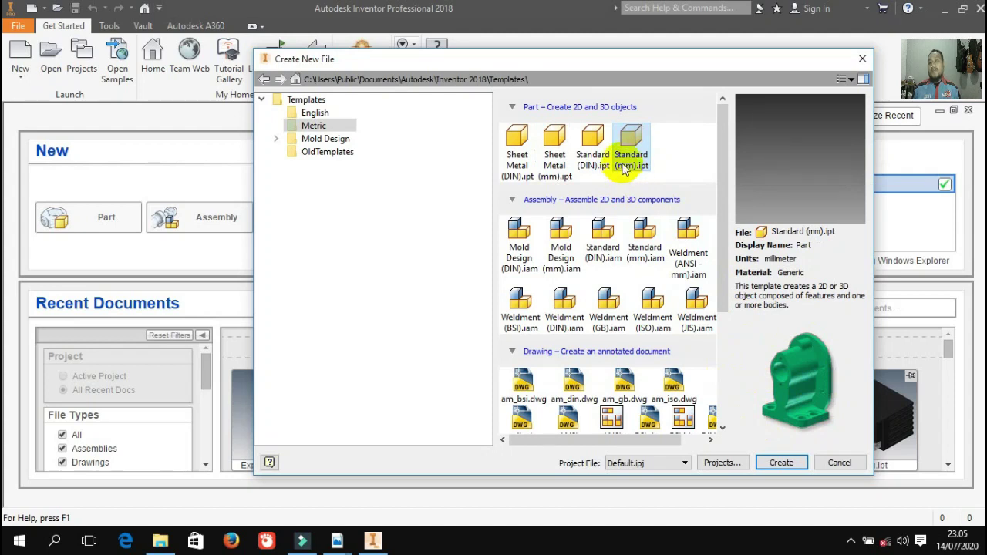
left_click(553, 147)
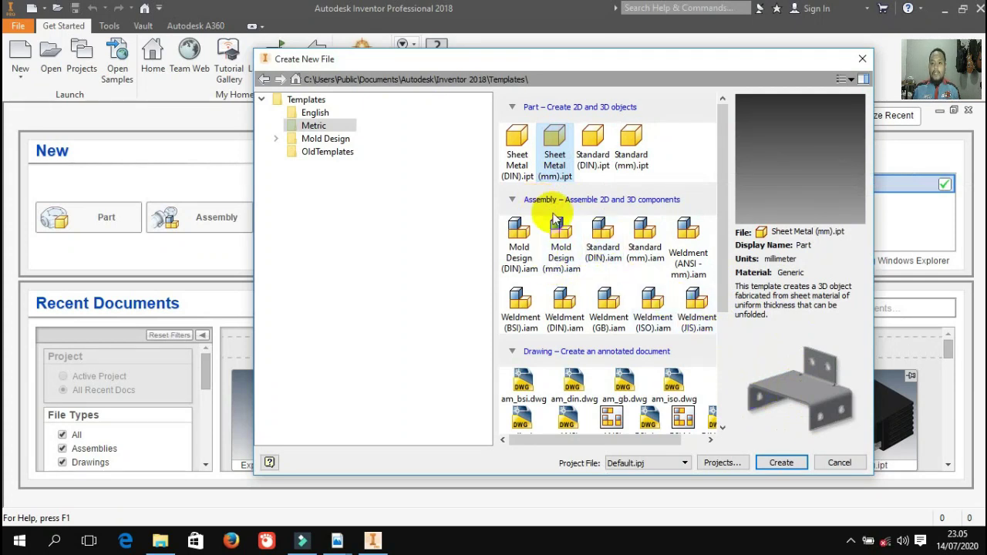
Examine the description of the Standard (mm) assembly template alongside the Standard (DIN) one.
left_click(645, 245)
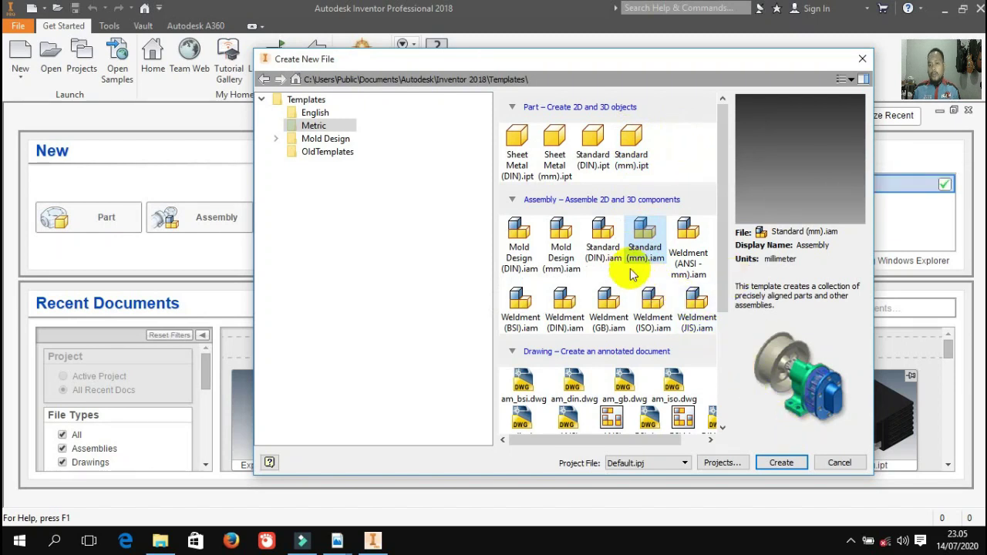
left_click(603, 247)
left_click(640, 248)
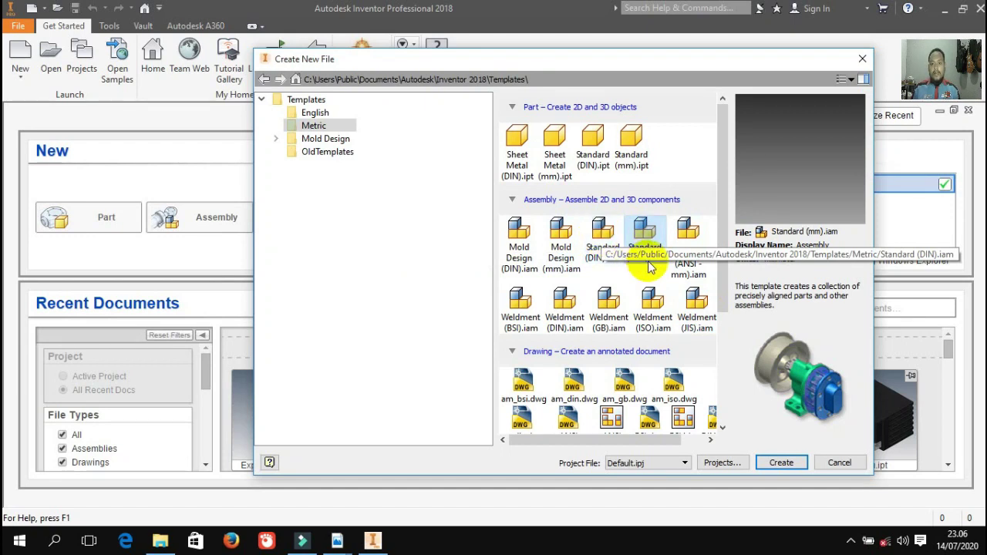
Preview the am_bsi.dwg and ISO.idw drawing templates.
scroll(646, 255, "down", 1)
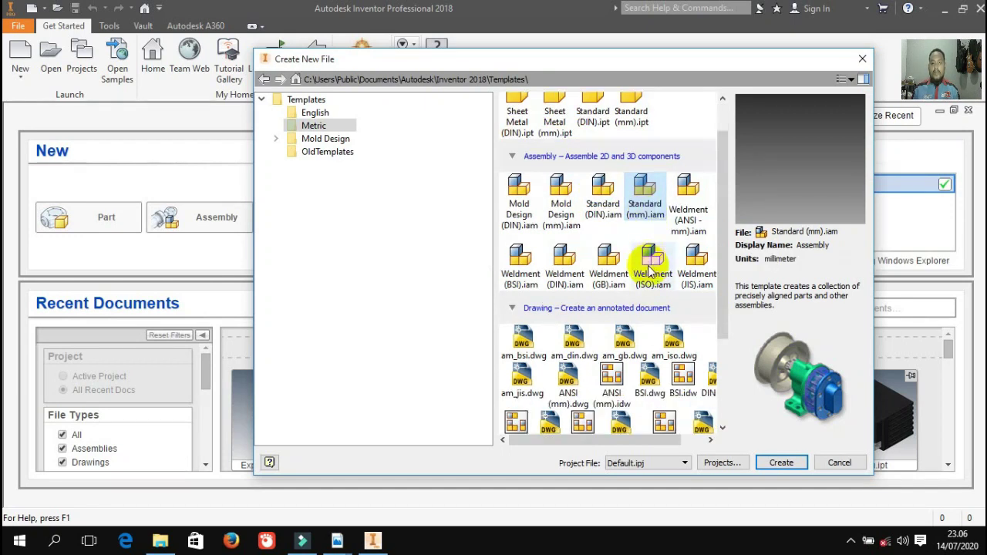
left_click(523, 339)
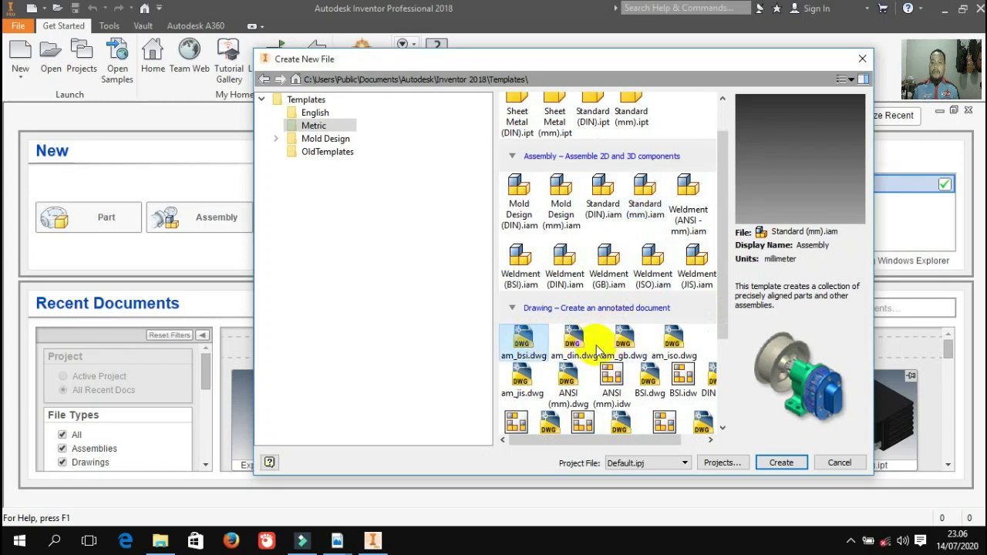
scroll(614, 356, "down", 3)
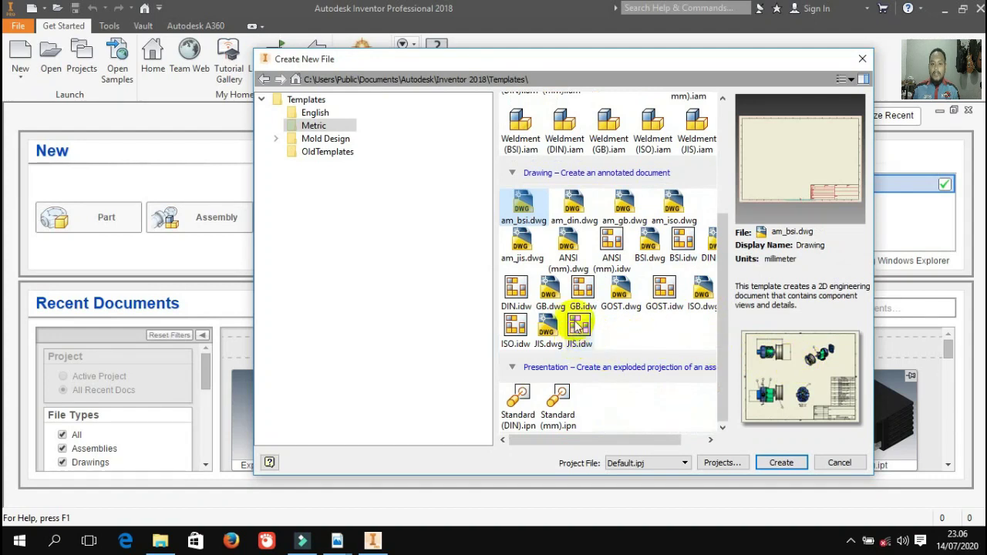
left_click(512, 332)
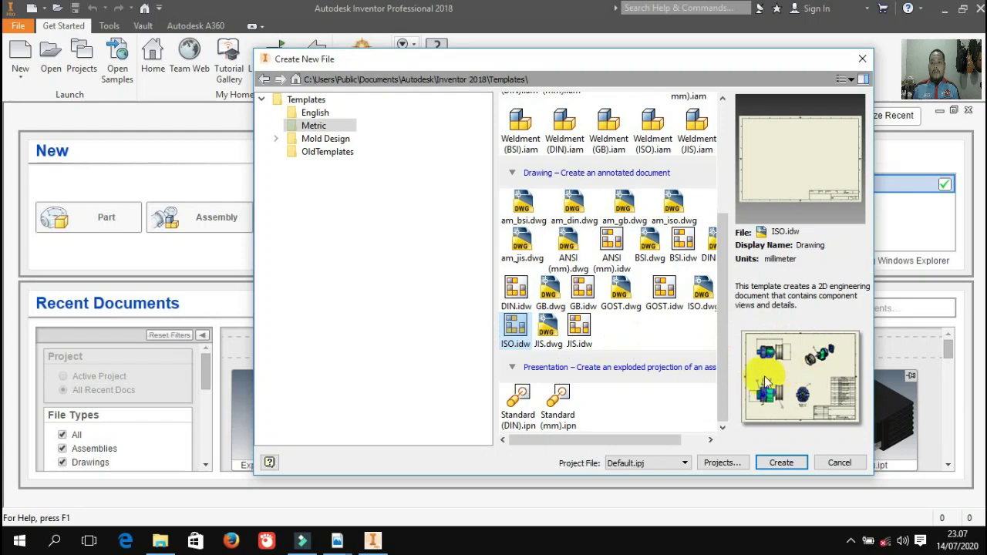
Preview the Standard (mm) presentation template, the Standard (mm), Sheet Metal (DIN) and Standard (DIN) part templates, and the Weldment (ISO) assembly template.
left_click(563, 396)
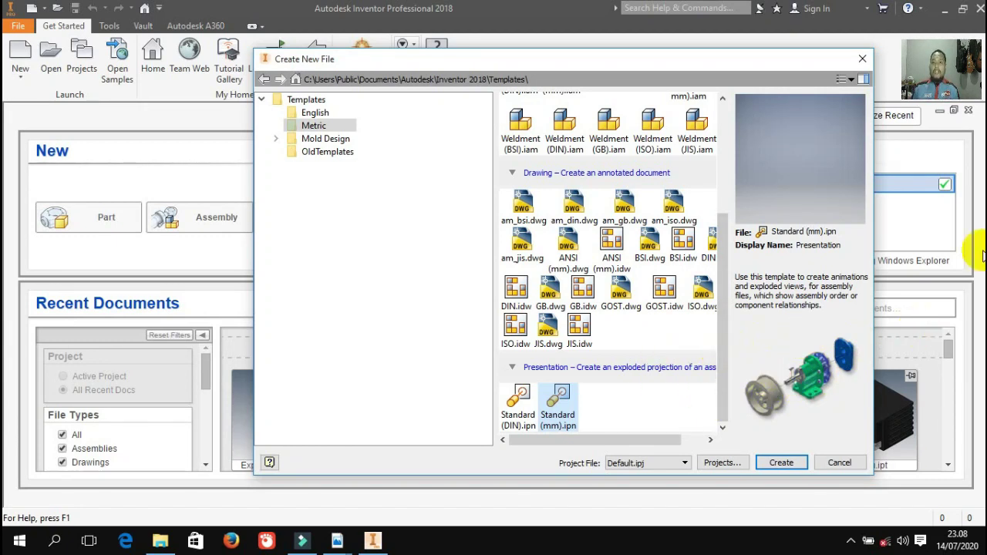
left_click_drag(720, 259, 719, 145)
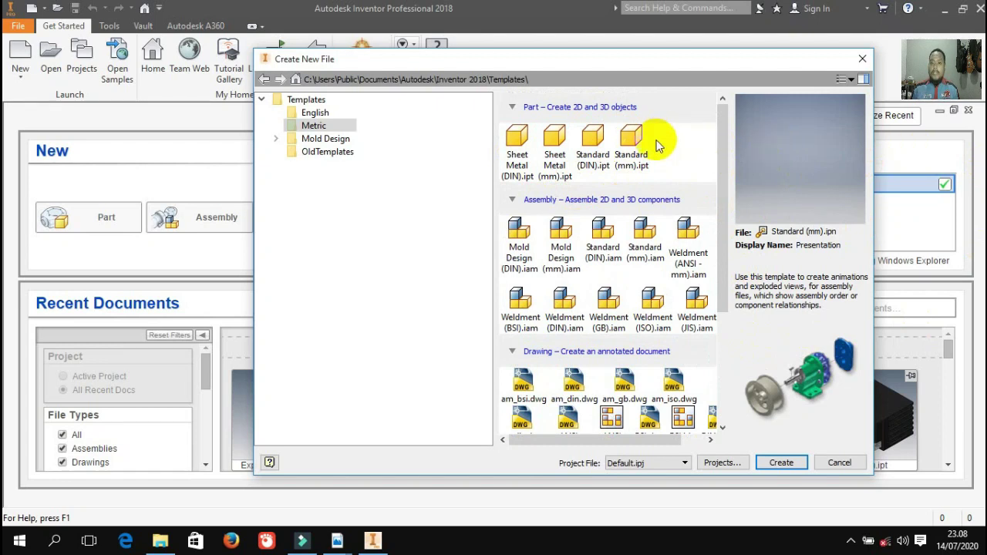
left_click(632, 144)
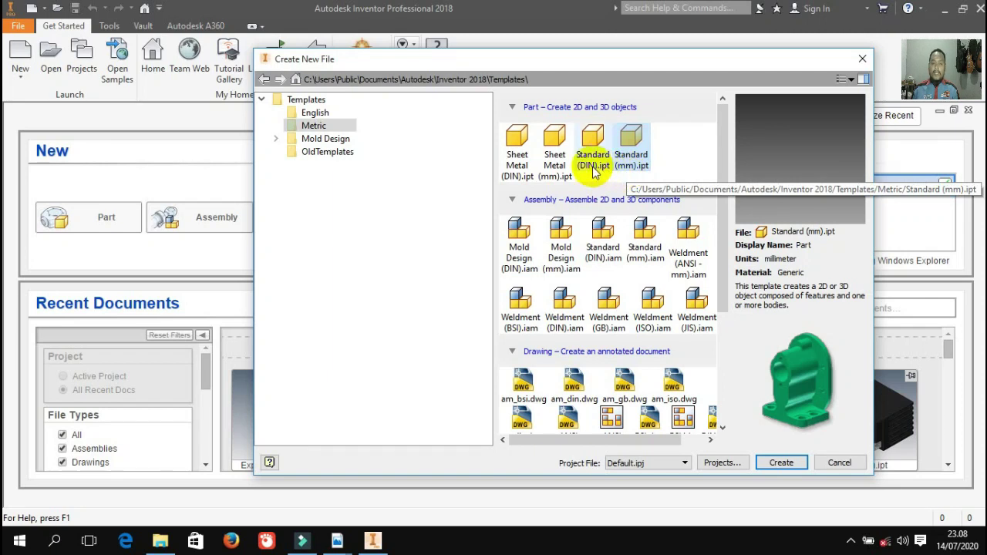
left_click(515, 150)
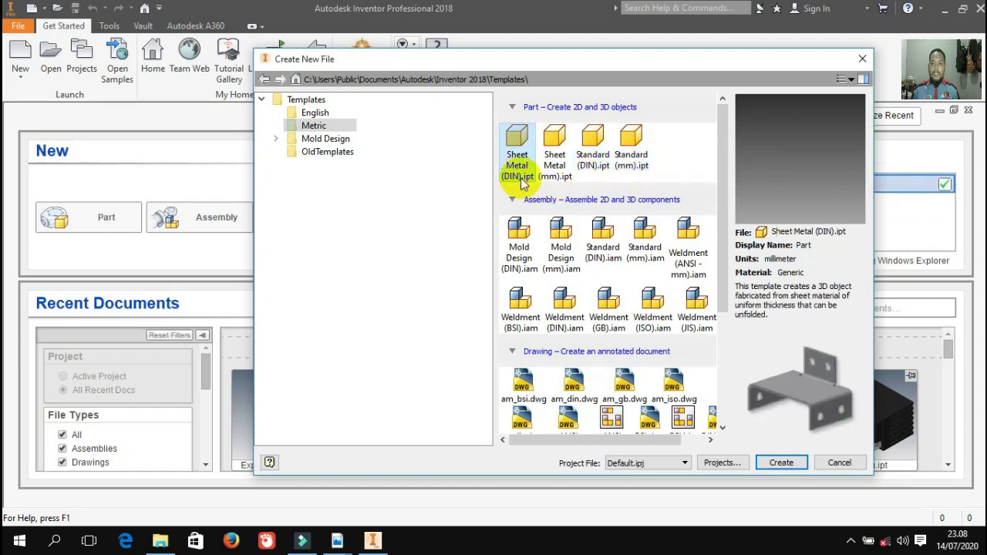
left_click(589, 158)
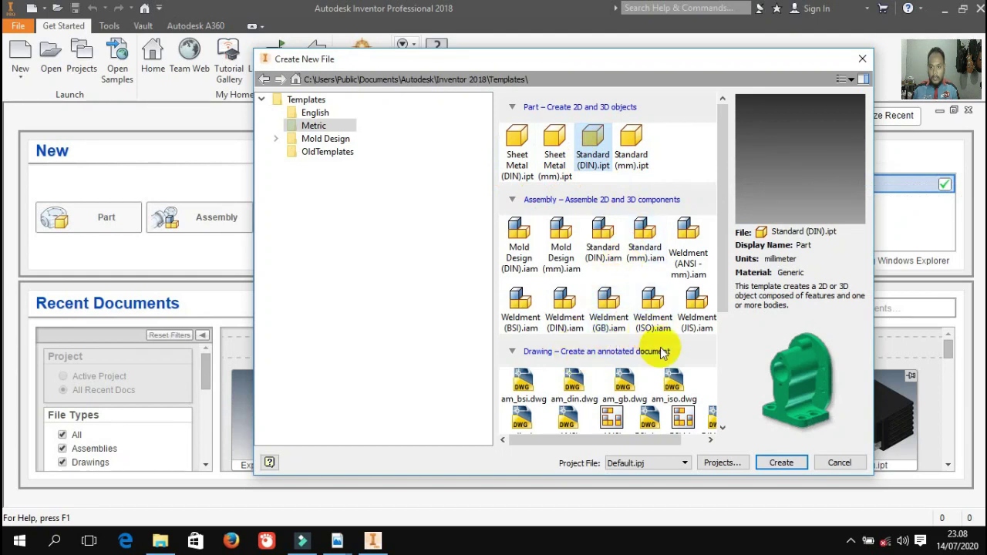
left_click(644, 327)
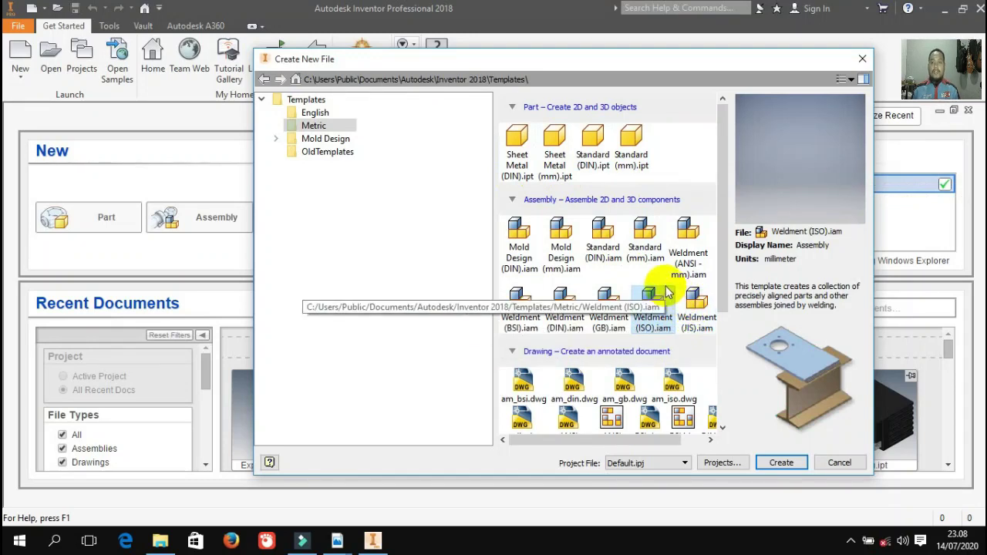
Create a new part file from the metric Standard (mm).ipt template.
left_click(631, 161)
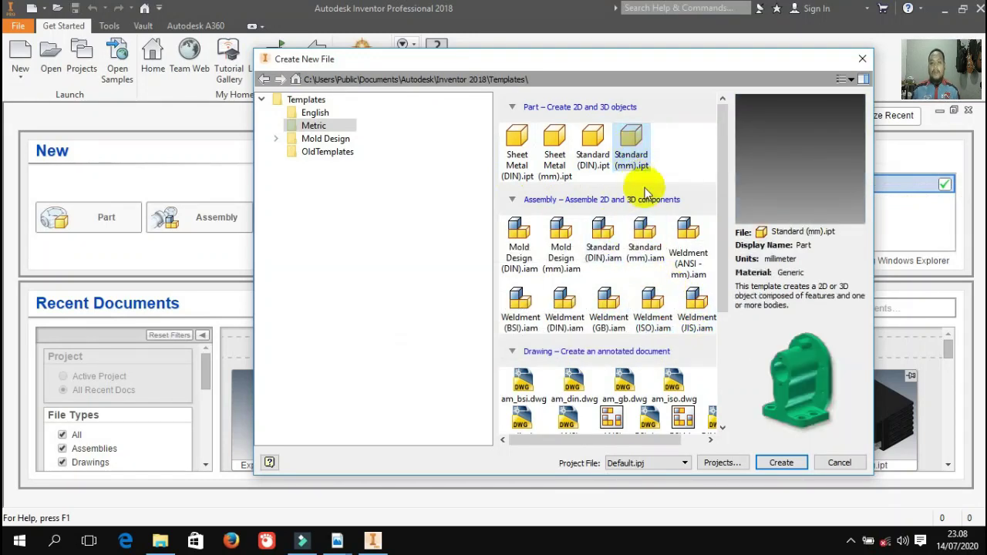
left_click(781, 464)
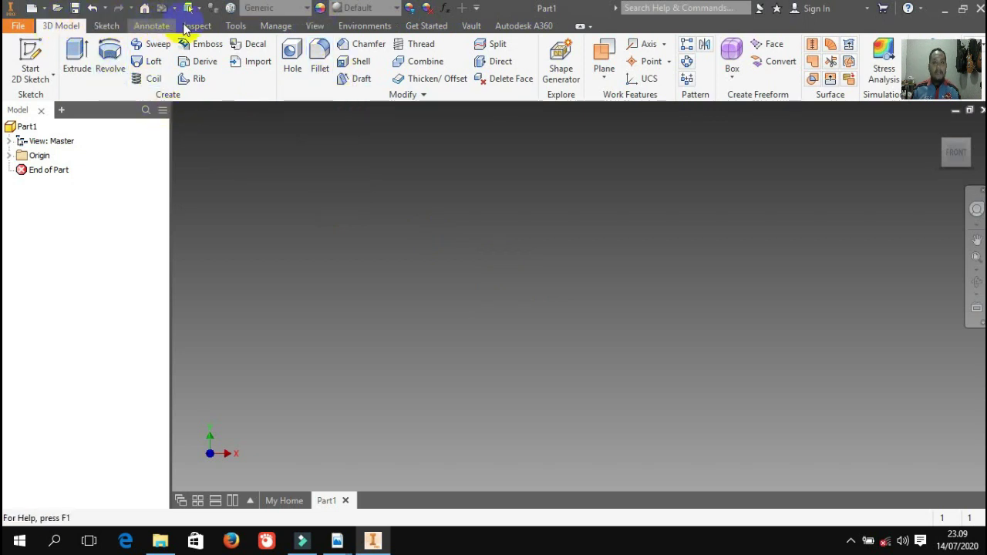
Look over the sketch, annotation, inspection and 3D modeling command sets of the new part.
left_click(103, 26)
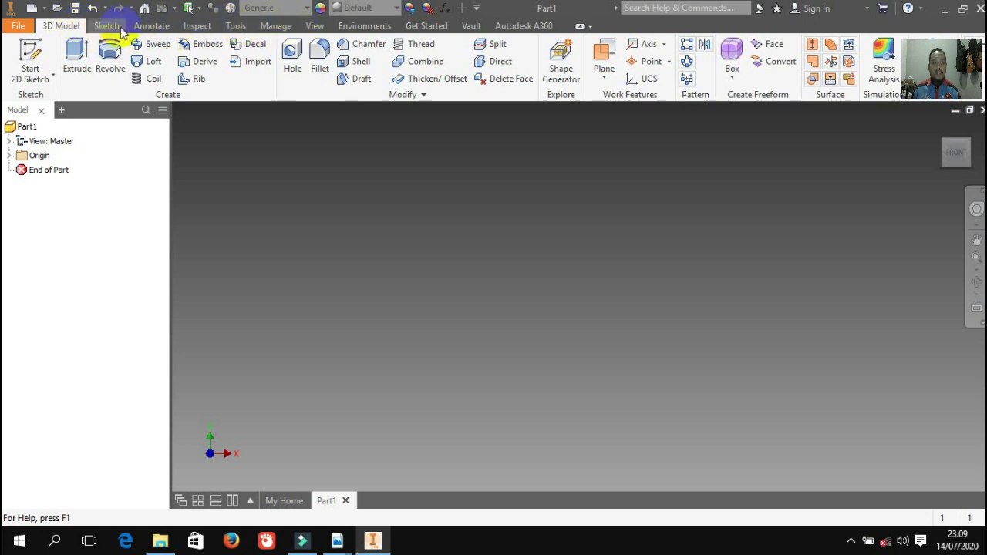
left_click(150, 25)
left_click(194, 29)
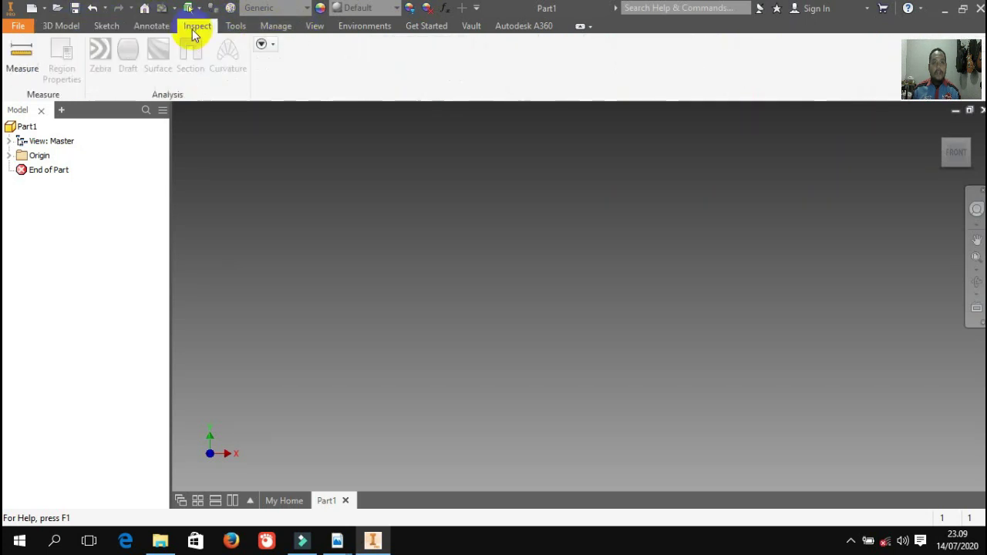
left_click(58, 32)
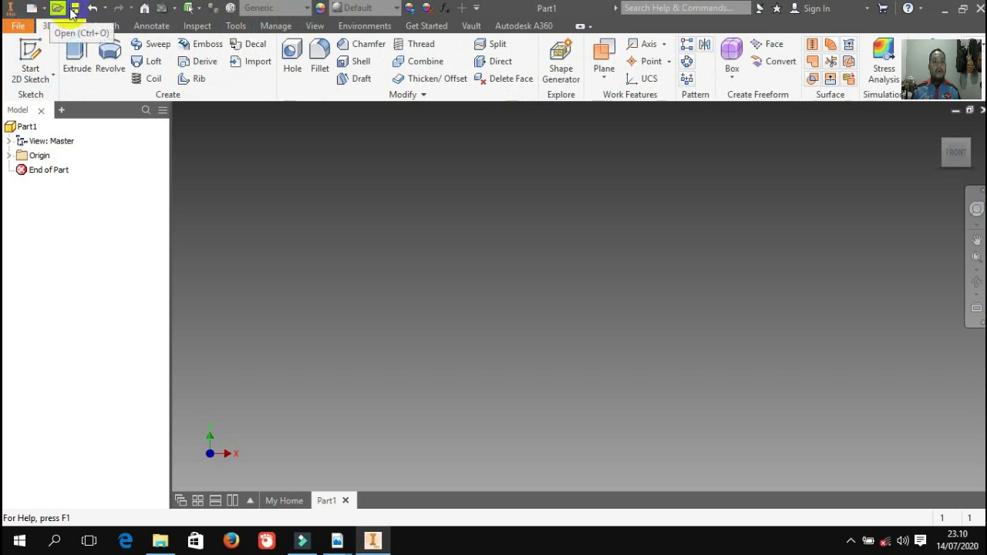
left_click(246, 137)
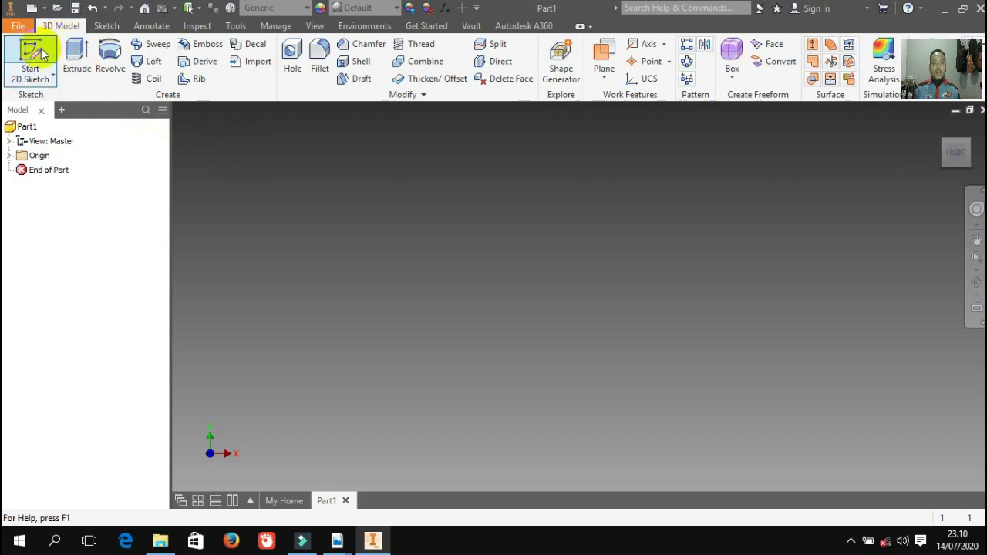
Examine the sketching, annotation, inspection and Tools commands in turn, returning to the 3D modeling commands.
left_click(106, 26)
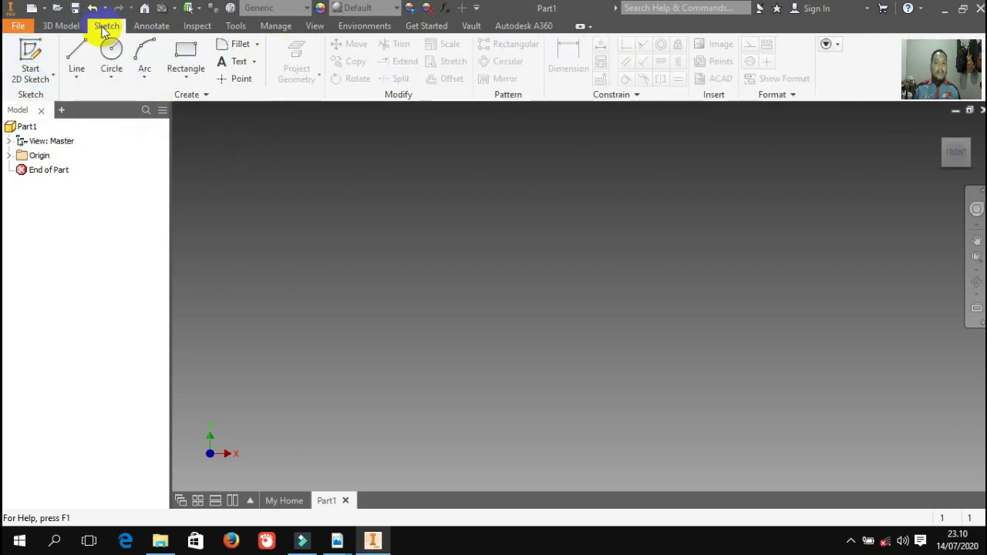
left_click(149, 26)
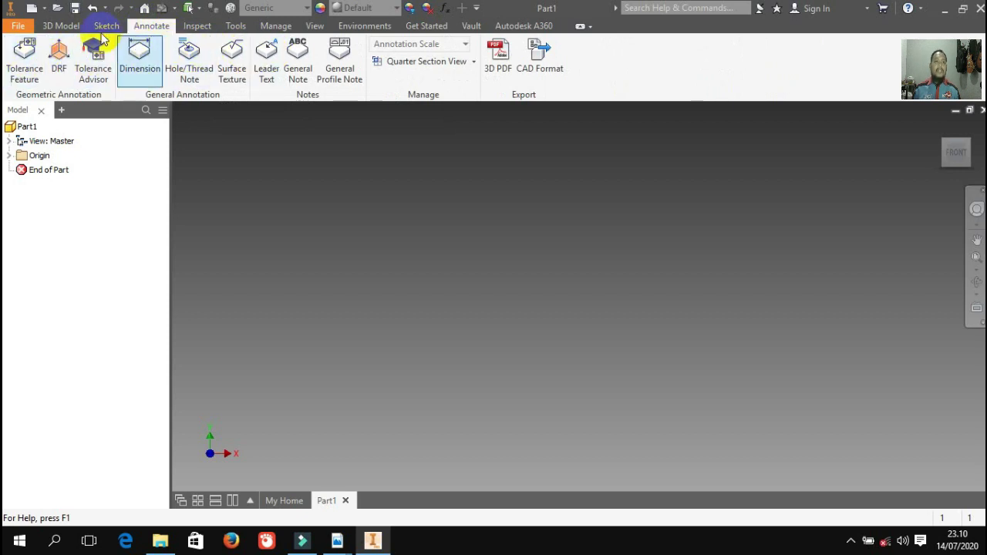
left_click(60, 25)
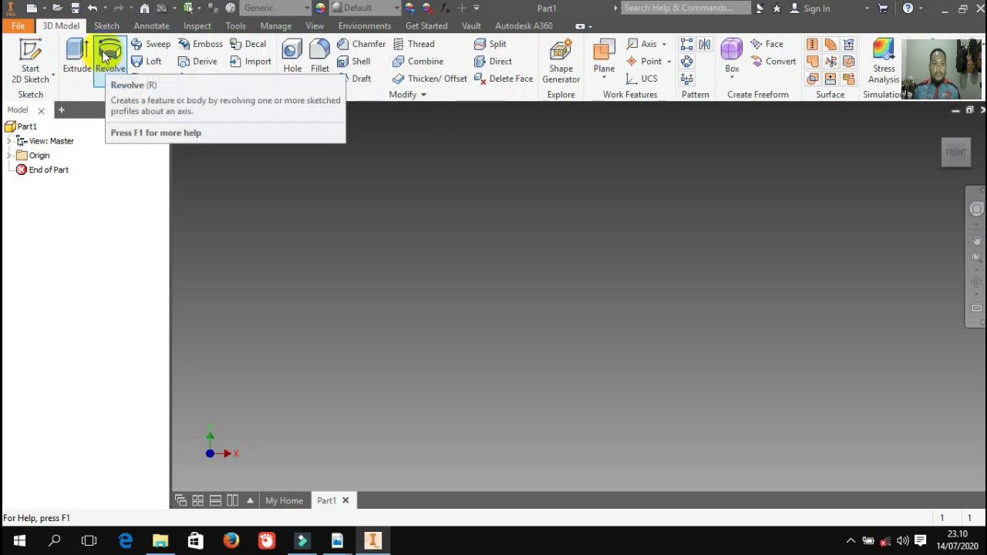
left_click(106, 25)
left_click(146, 27)
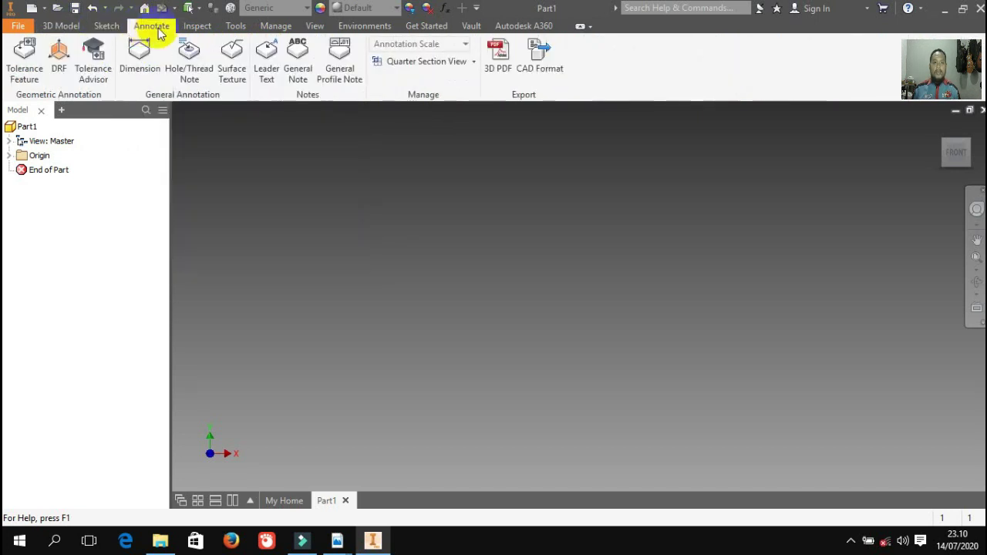
left_click(197, 26)
left_click(235, 27)
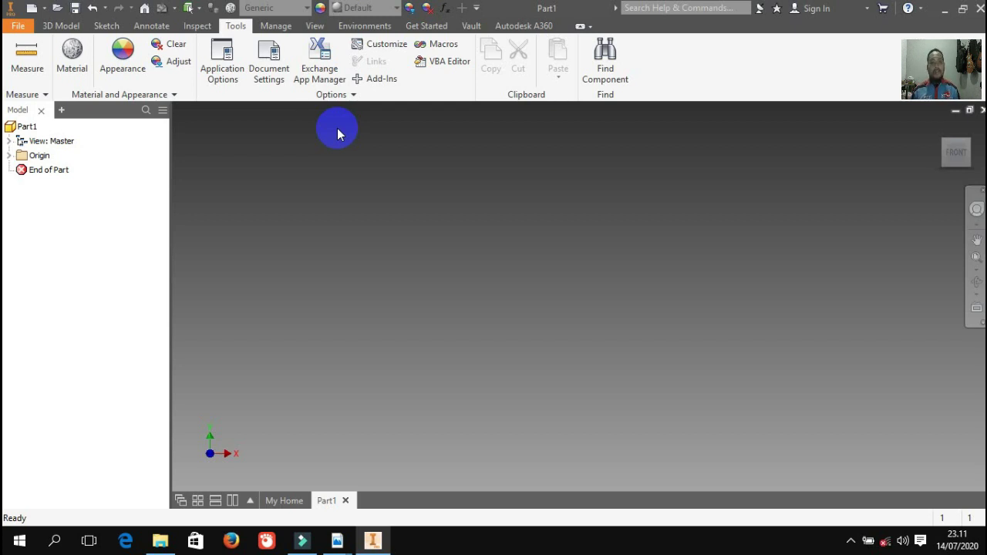
left_click(61, 26)
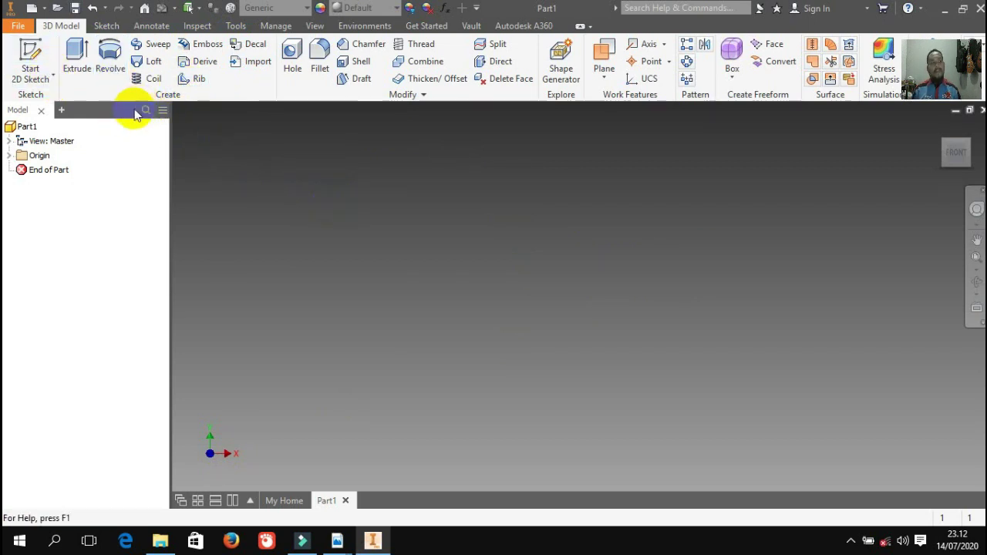
Start a 2D sketch on the vertical XY origin plane of the part.
left_click(106, 27)
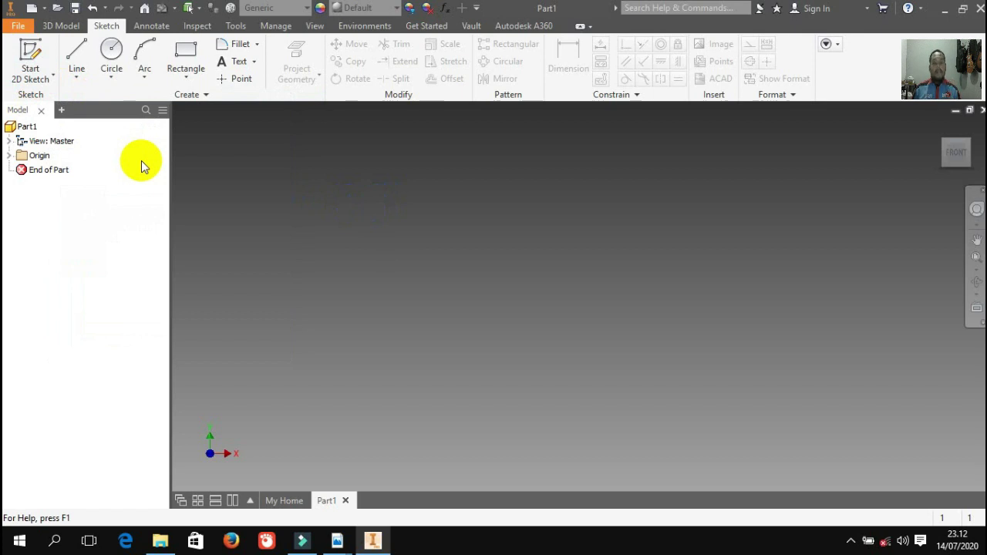
left_click(31, 52)
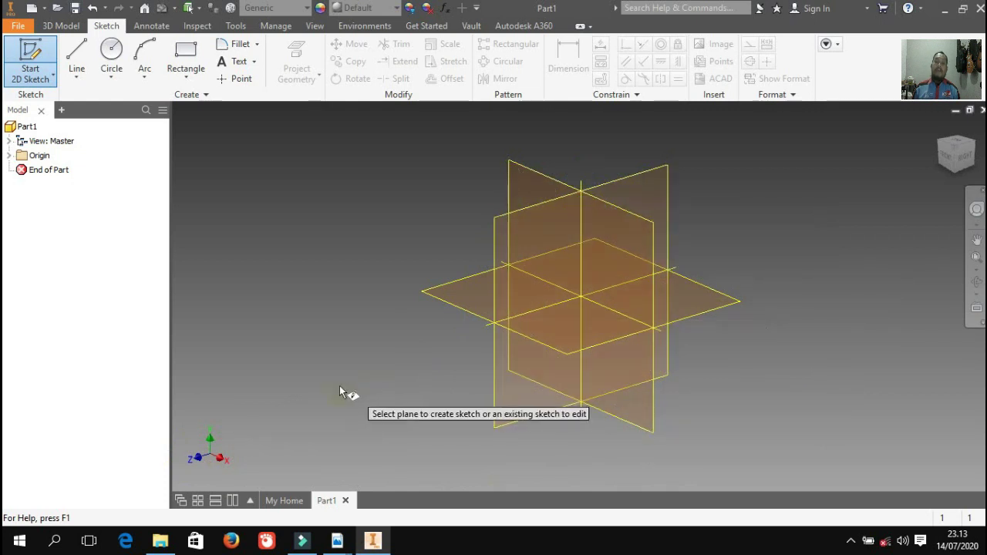
left_click(23, 71)
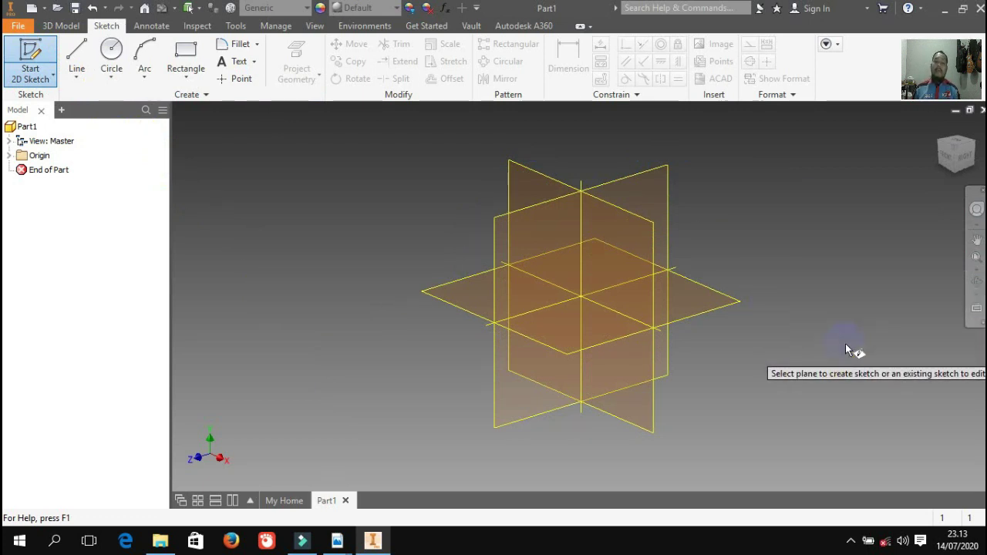
left_click(526, 177)
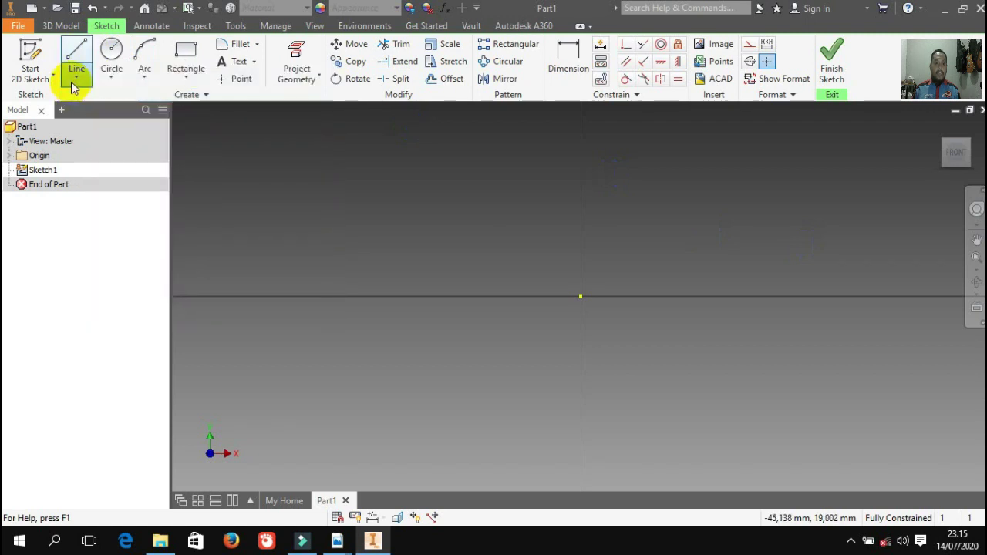
Look at the Line tool's variants and try out the Line and Circle tools in the empty sketch.
left_click(74, 78)
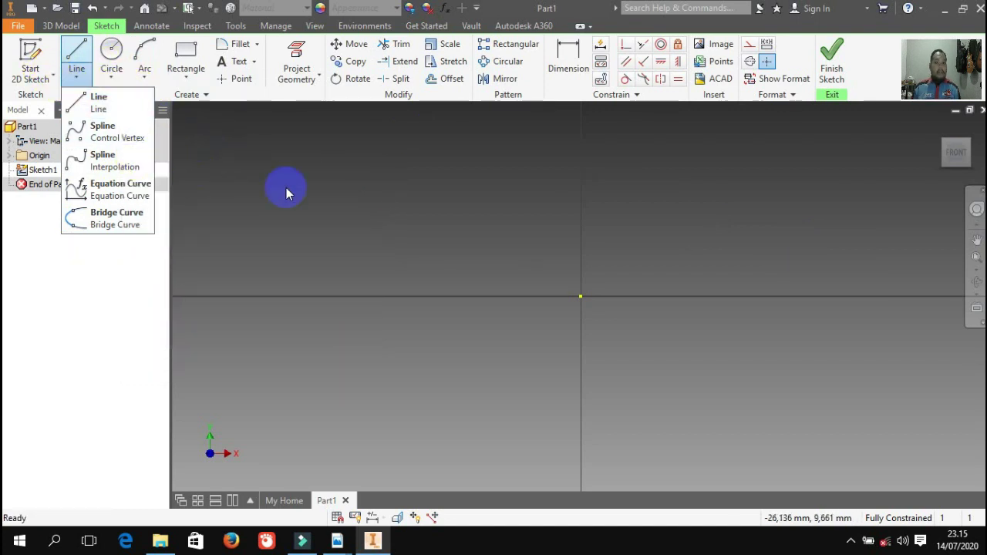
left_click(75, 52)
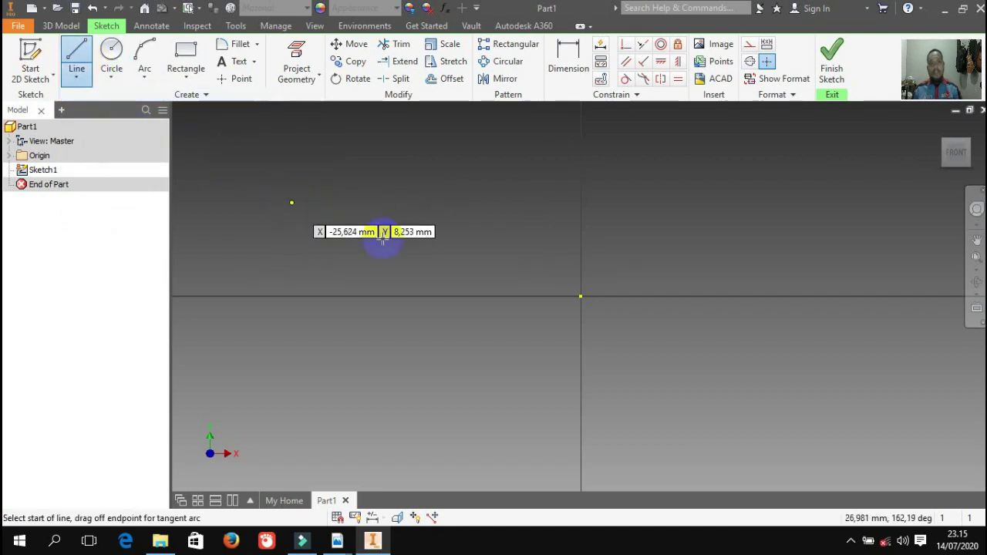
left_click(78, 54)
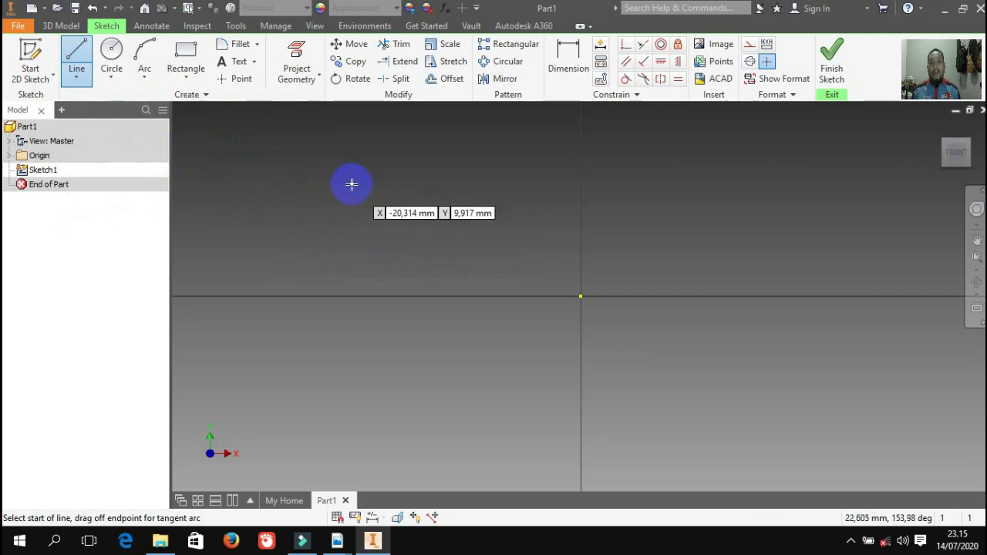
left_click(480, 172)
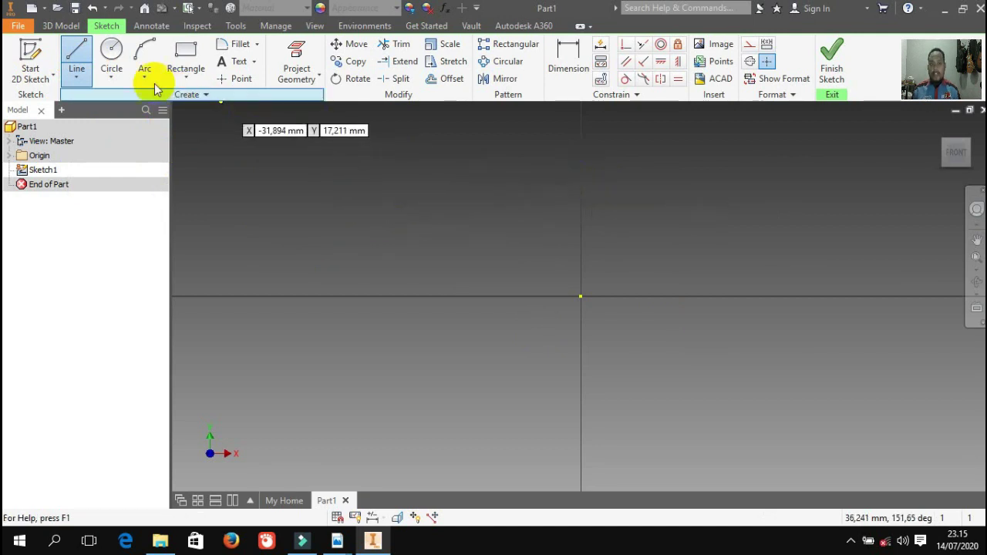
left_click(113, 56)
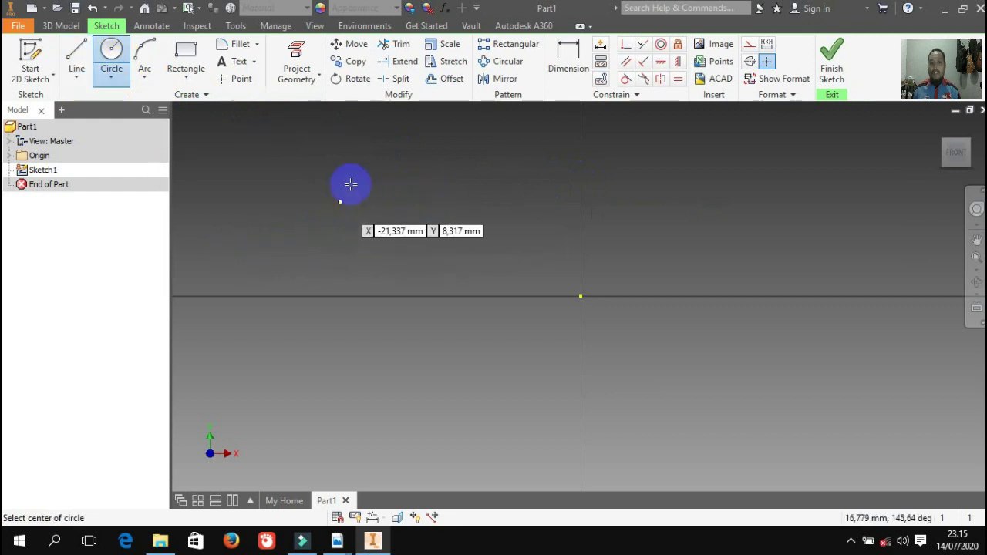
left_click(113, 65)
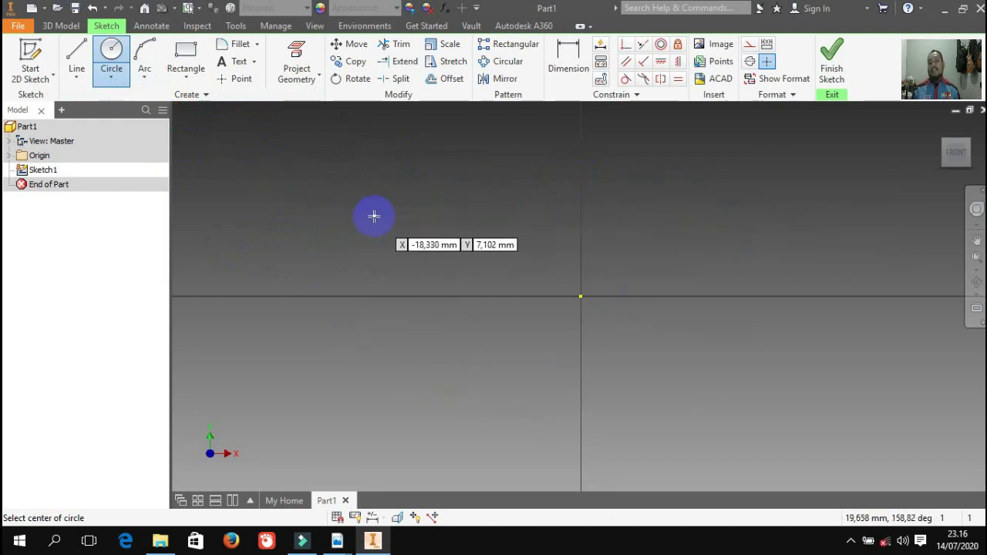
left_click(125, 82)
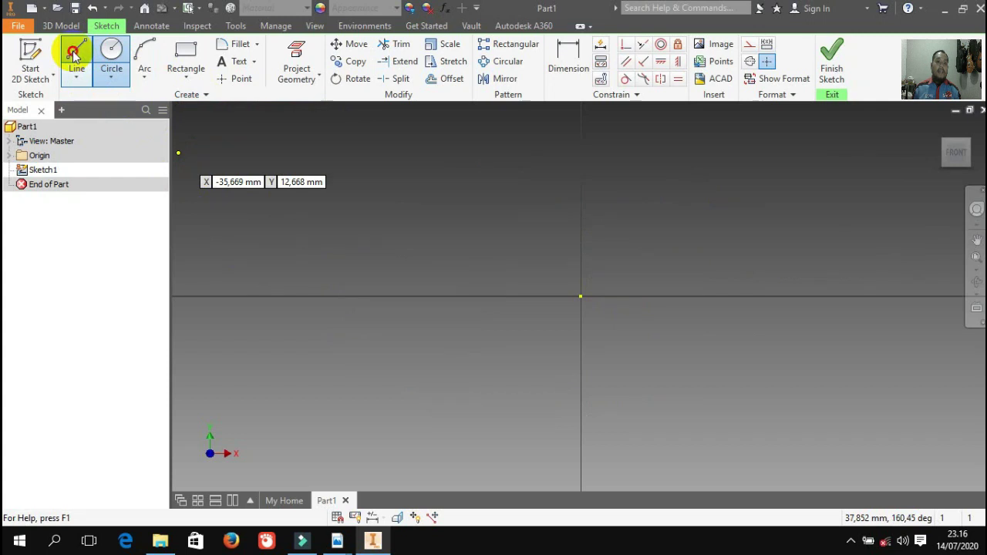
Draw a single horizontal line above and to the left of the sketch origin, ending the Line command after one segment.
left_click(77, 59)
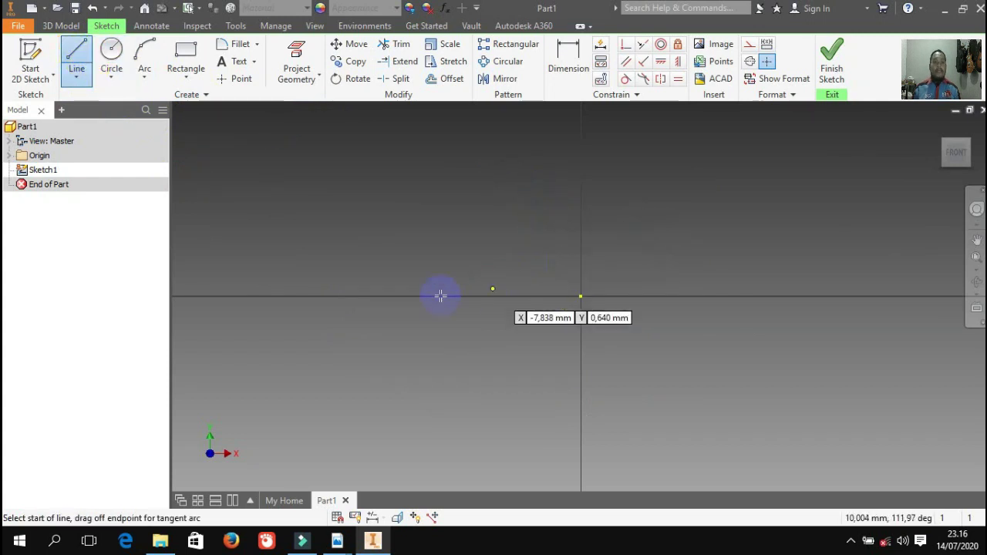
left_click(306, 181)
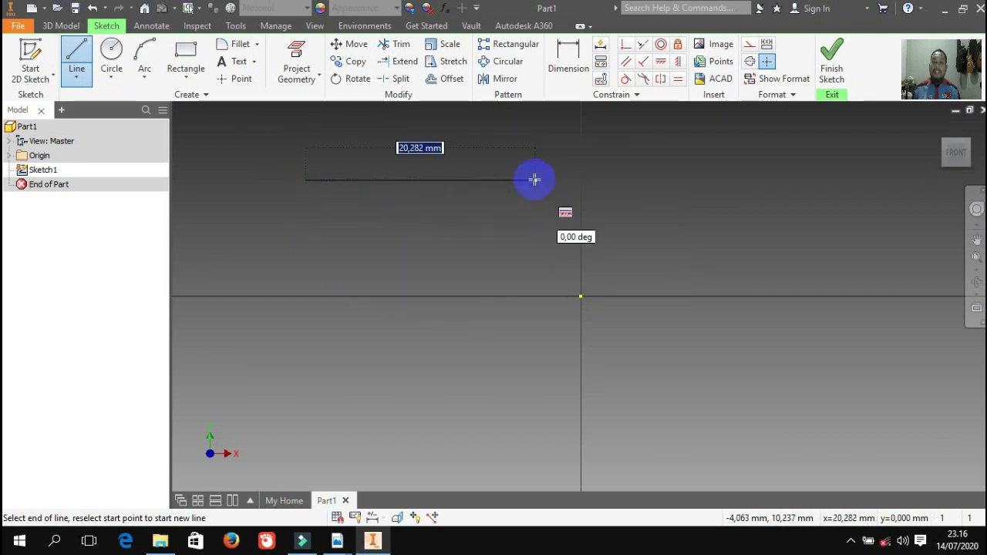
left_click(494, 179)
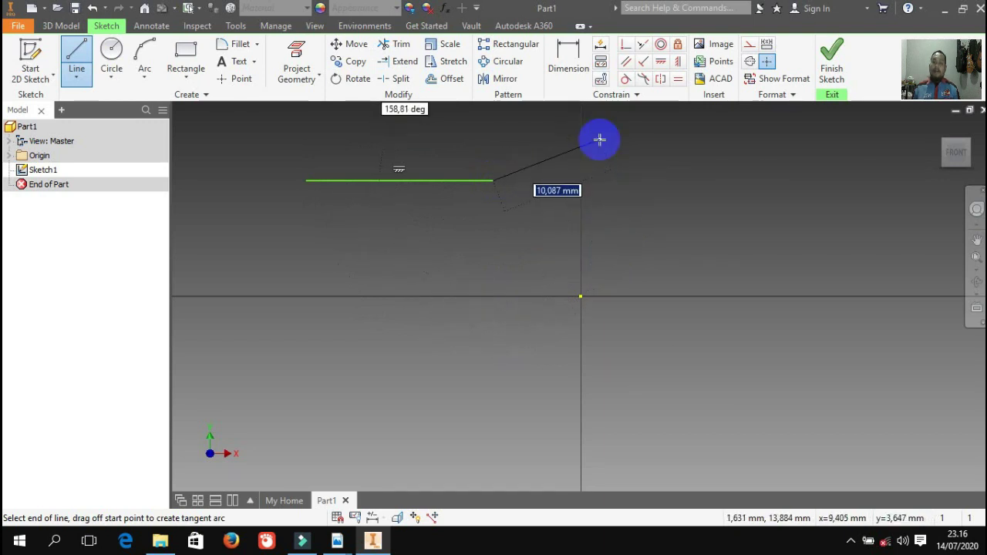
right_click(591, 210)
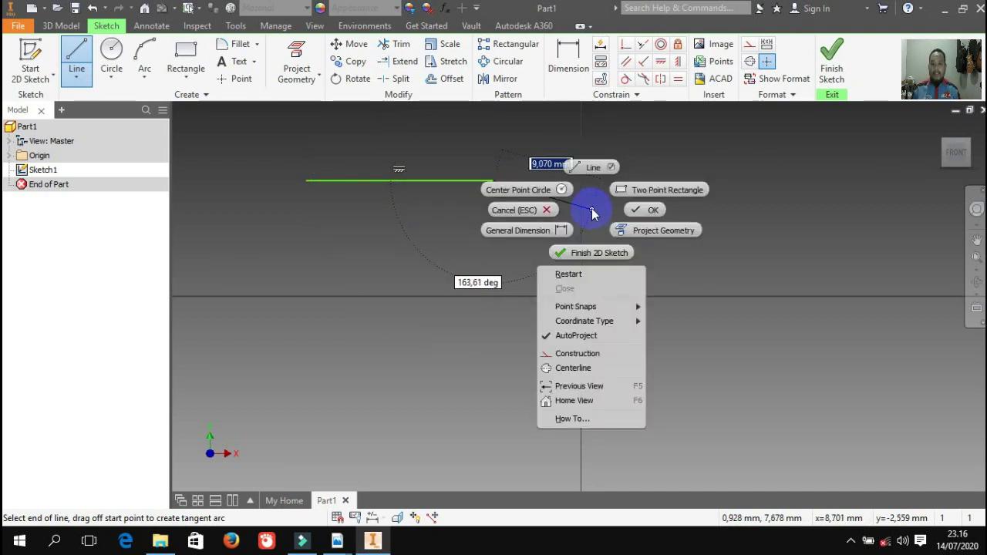
left_click(516, 211)
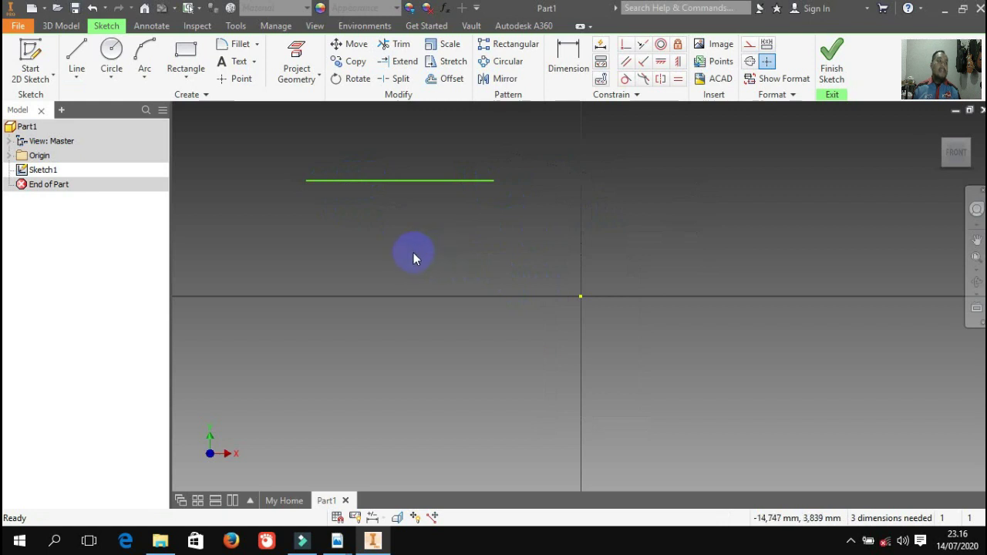
Draw a connected chain of eight lines from the horizontal line's right end, dipping, rising, and turning back below the horizontal axis, then end the Line command.
left_click(76, 51)
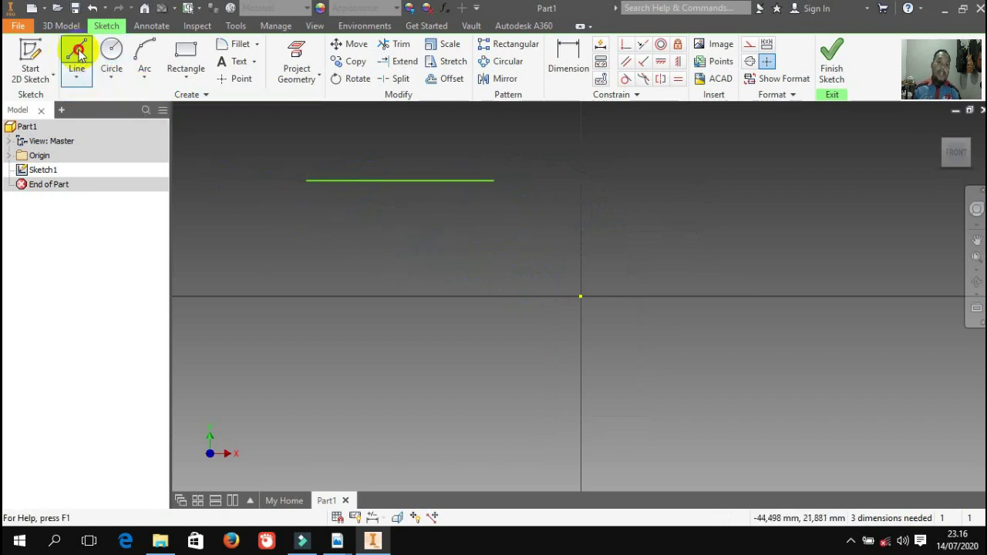
left_click(493, 182)
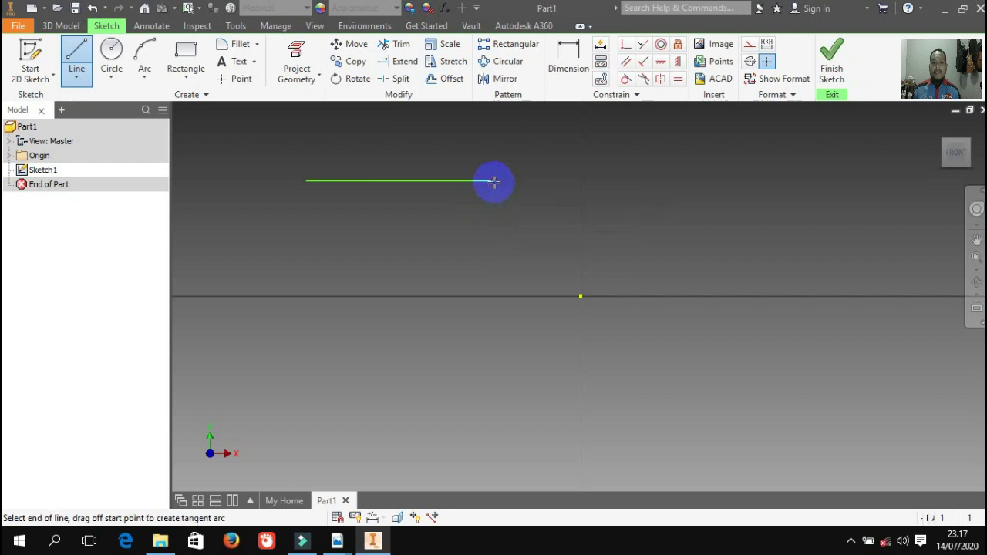
left_click(587, 254)
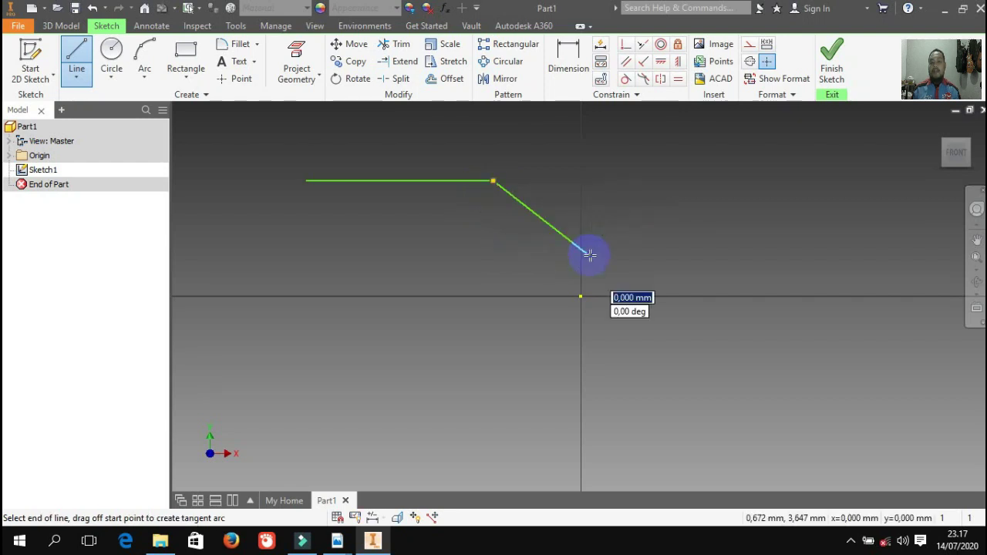
left_click(688, 255)
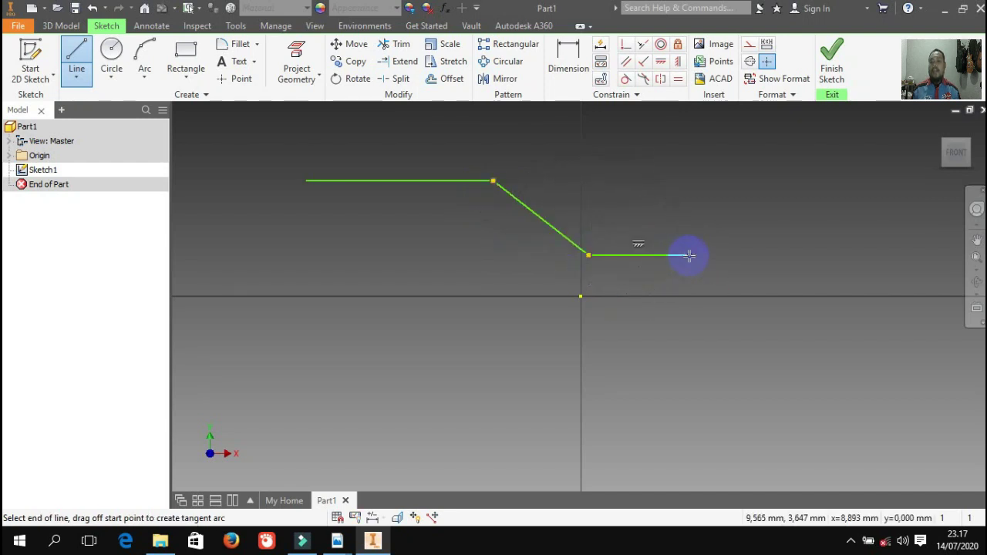
left_click(759, 181)
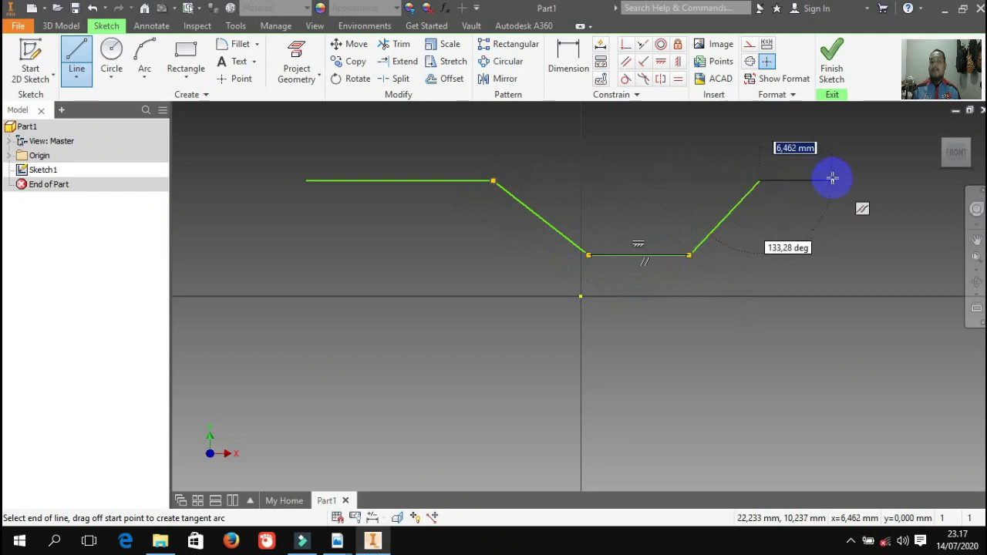
left_click(832, 181)
left_click(832, 296)
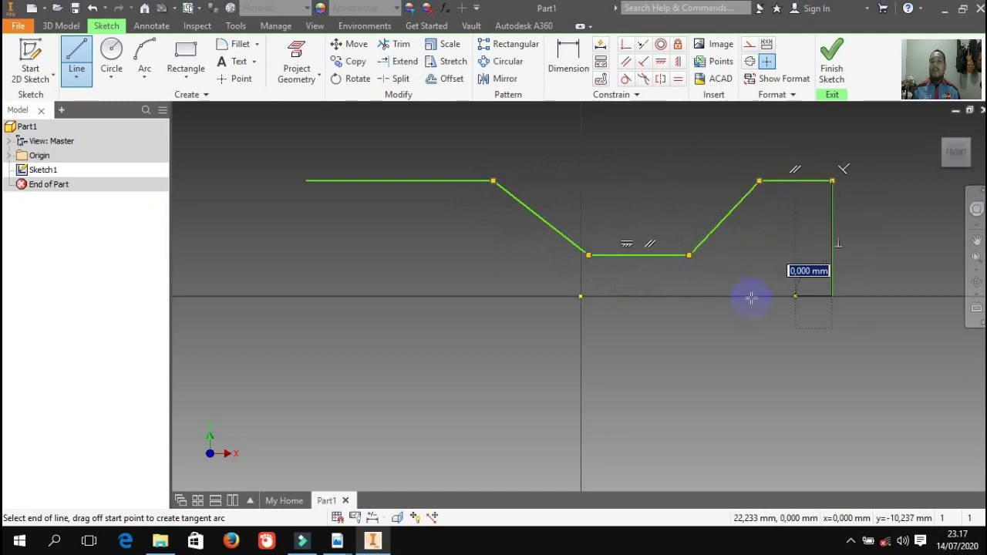
left_click(748, 350)
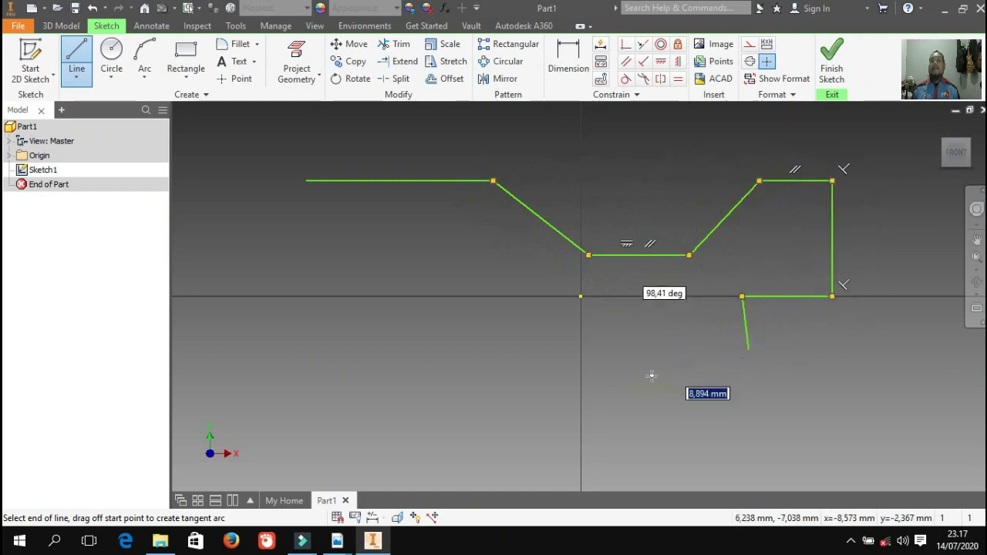
right_click(628, 337)
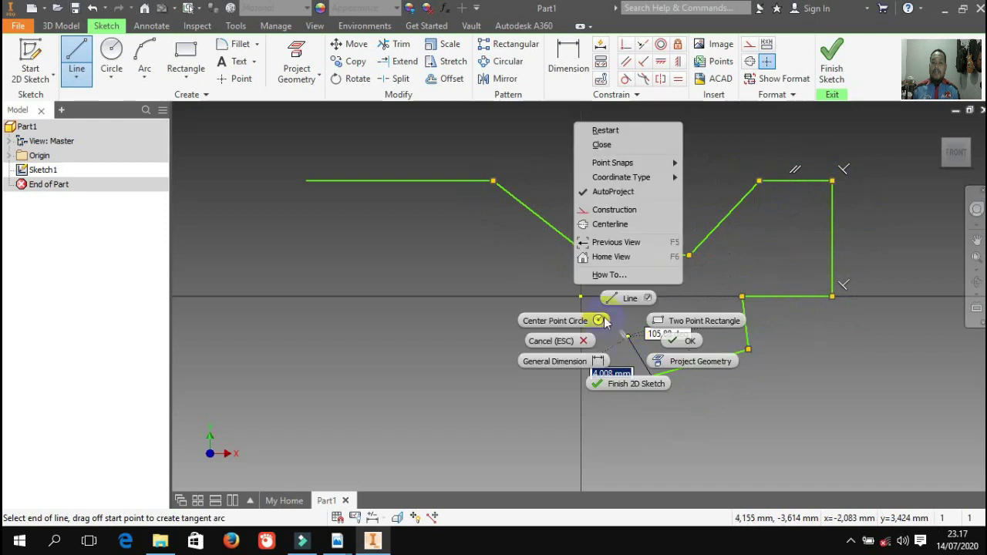
left_click(551, 341)
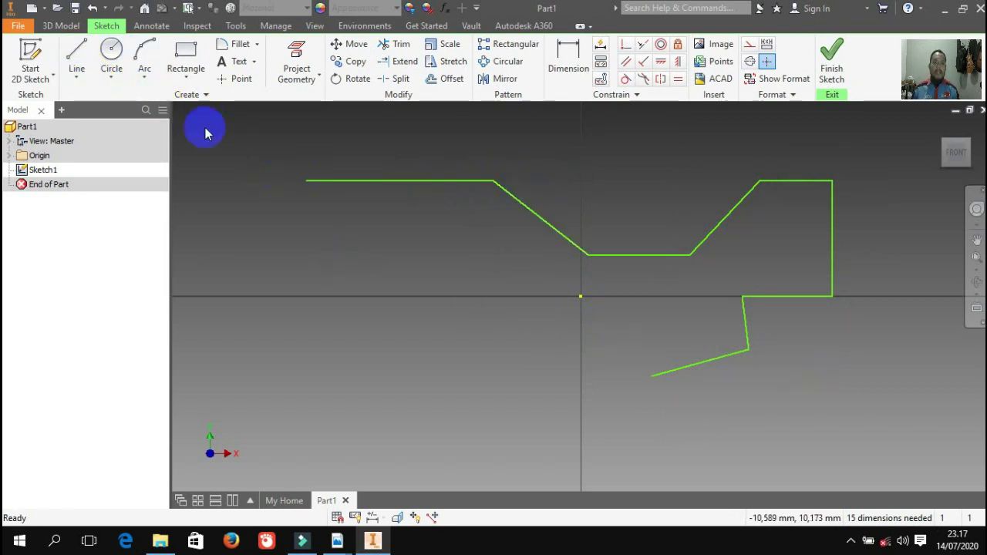
Draw a separate short vertical line below and to the left of the long horizontal line's left end.
left_click(74, 56)
left_click(263, 217)
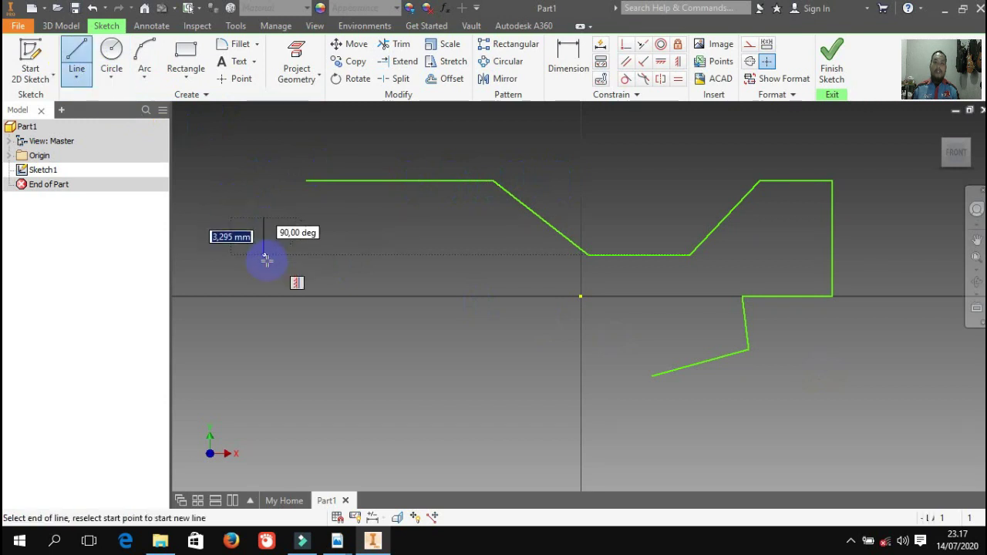
right_click(332, 245)
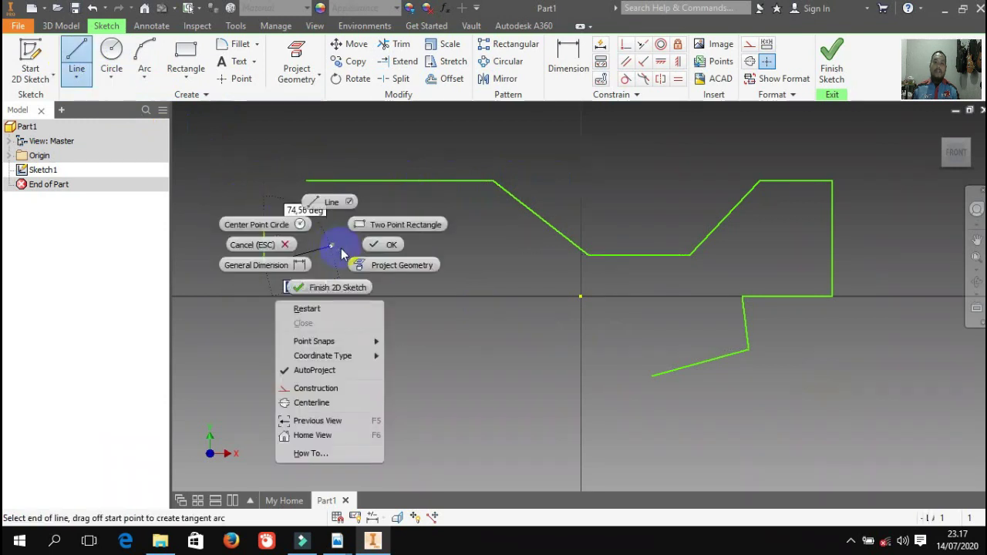
left_click(254, 244)
Draw a second short vertical line of matching length directly below the long horizontal line's left end.
left_click(76, 53)
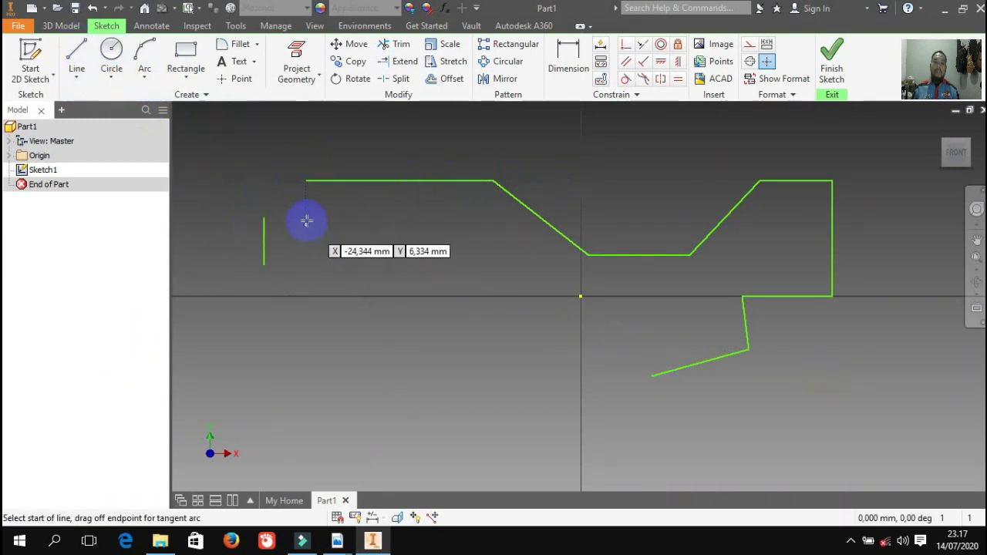
left_click(304, 218)
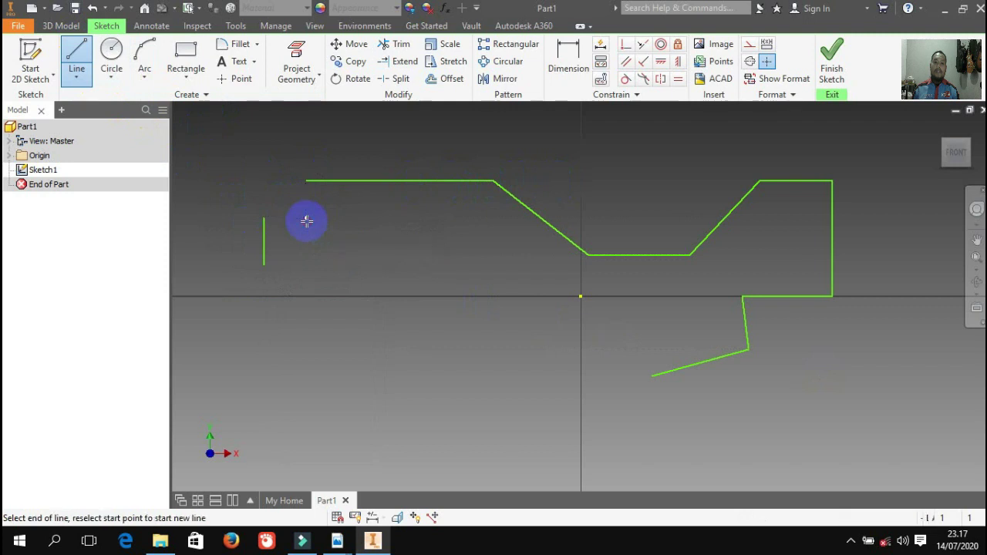
right_click(430, 226)
left_click(363, 226)
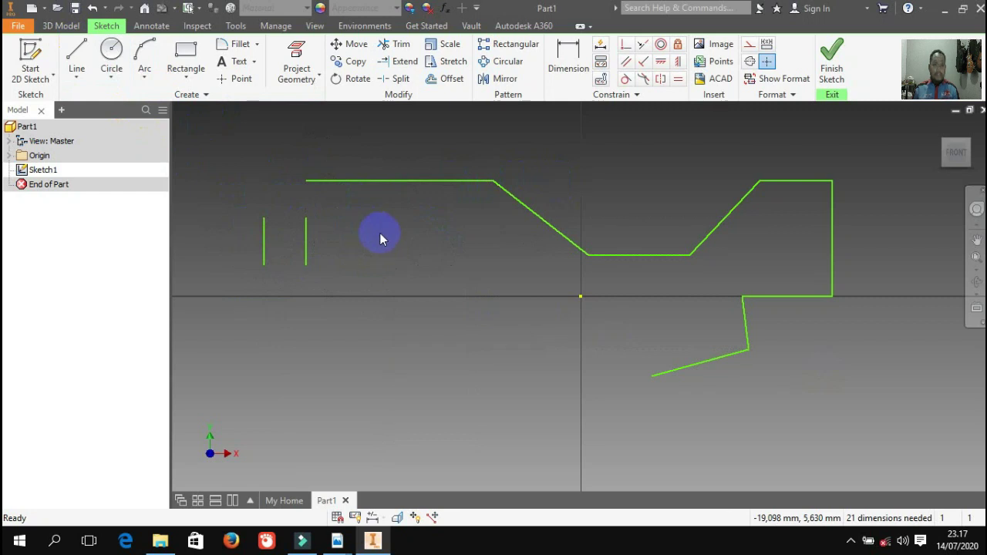
Delete the right one of the two short vertical lines.
left_click(394, 180)
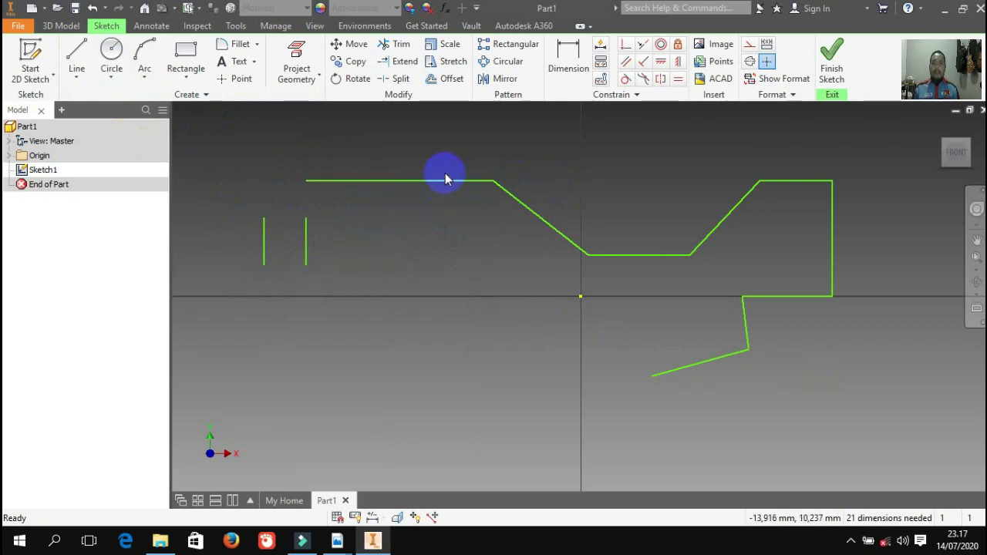
scroll(445, 179, "down", 3)
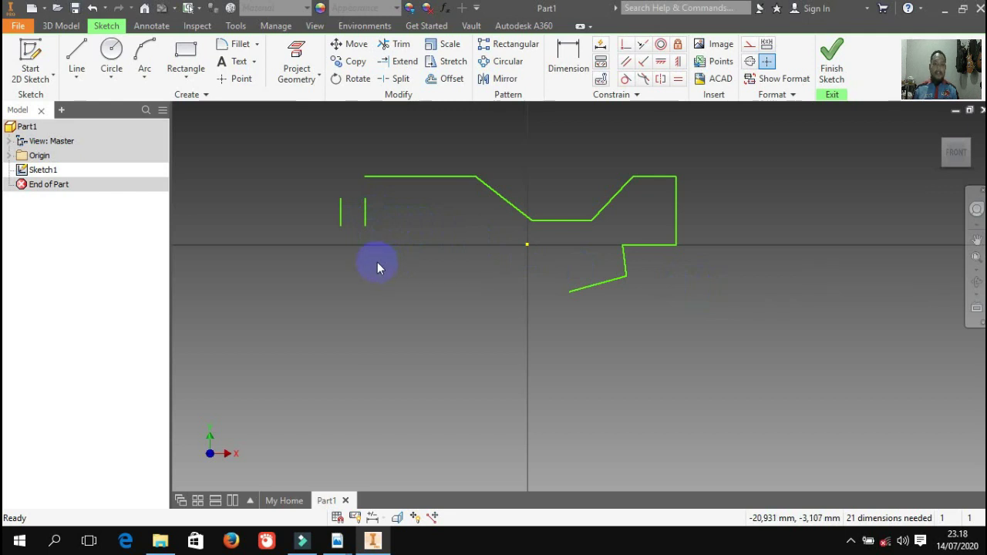
left_click(393, 221)
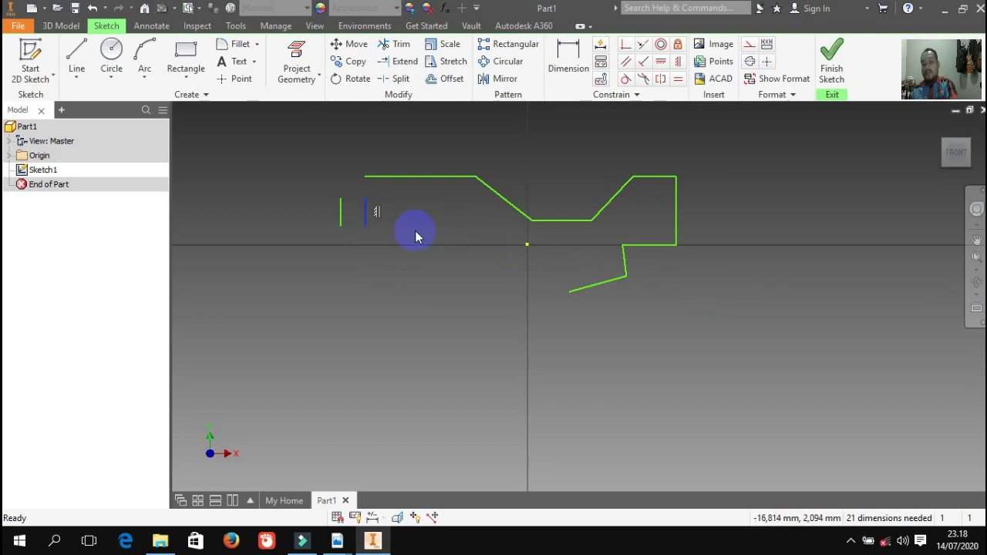
key("Delete")
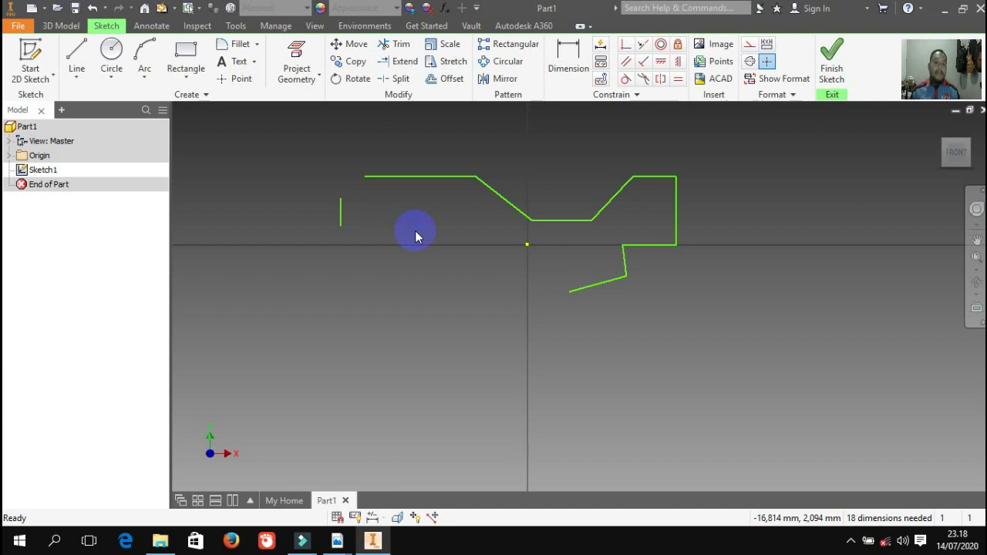
left_click(113, 53)
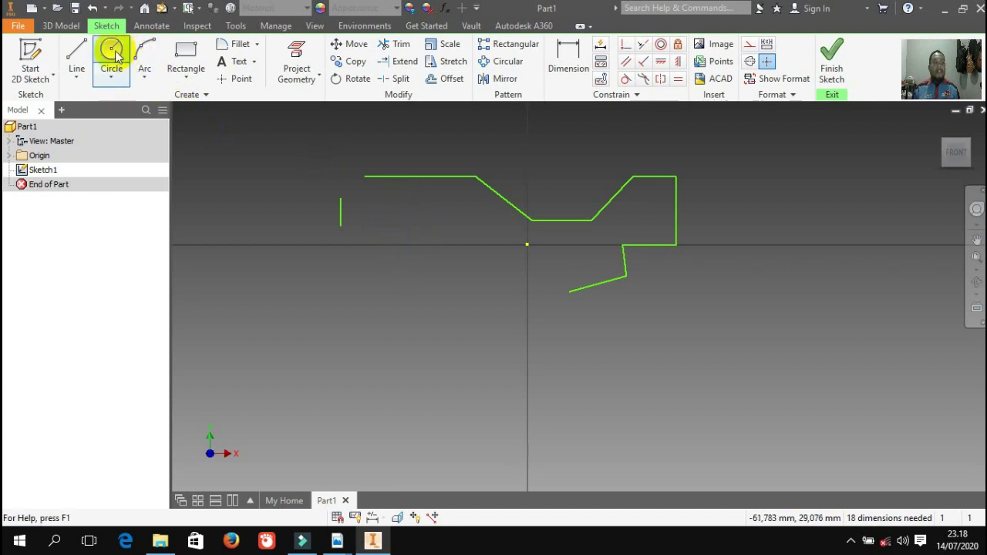
key("Escape")
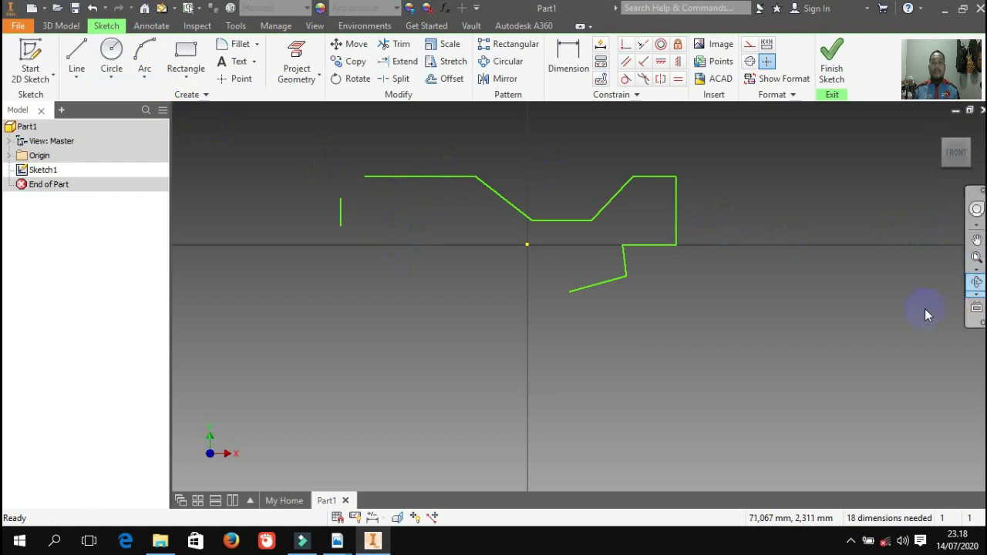
left_click(137, 262)
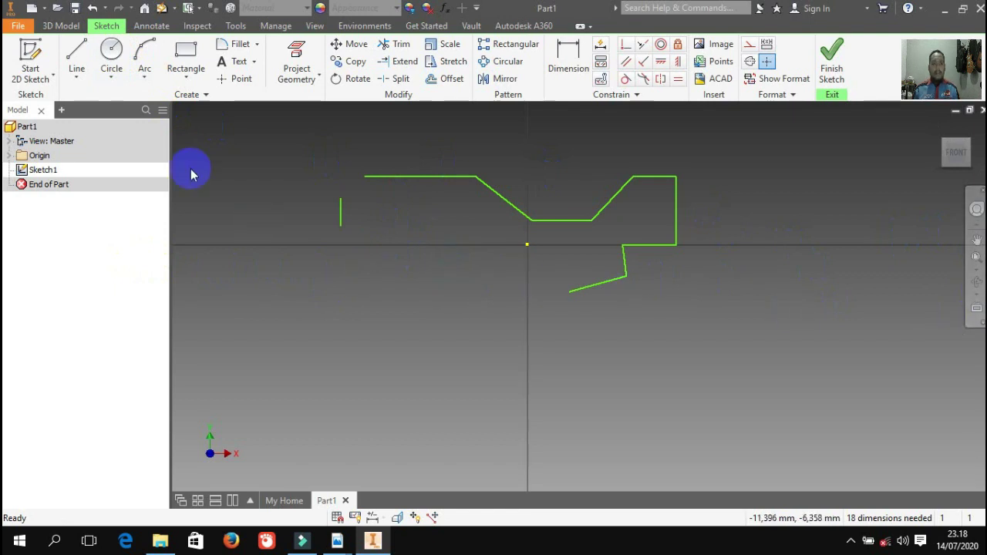
Draw a center-point circle with a 20 mm diameter below and to the left of the sketch origin.
left_click(111, 76)
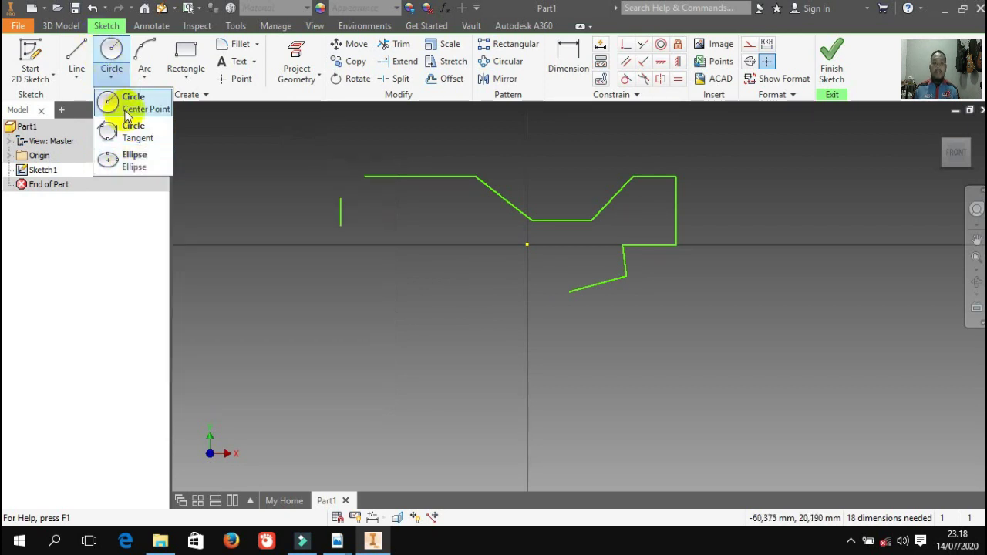
left_click(112, 50)
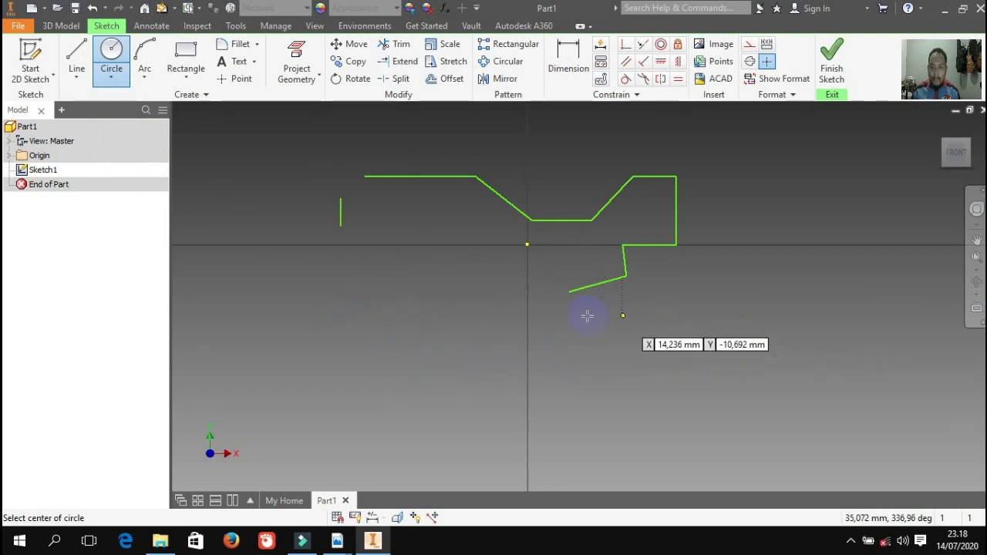
left_click(365, 330)
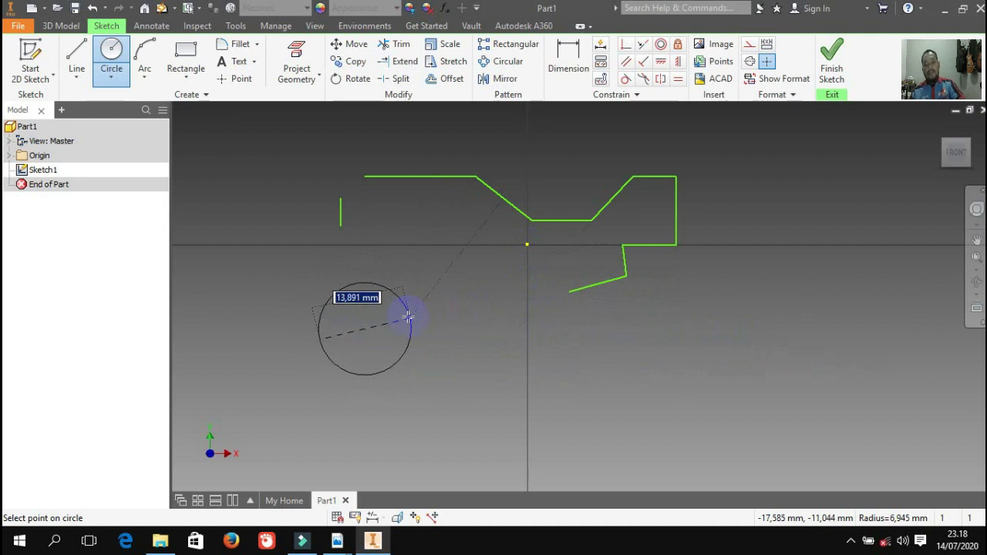
type("2")
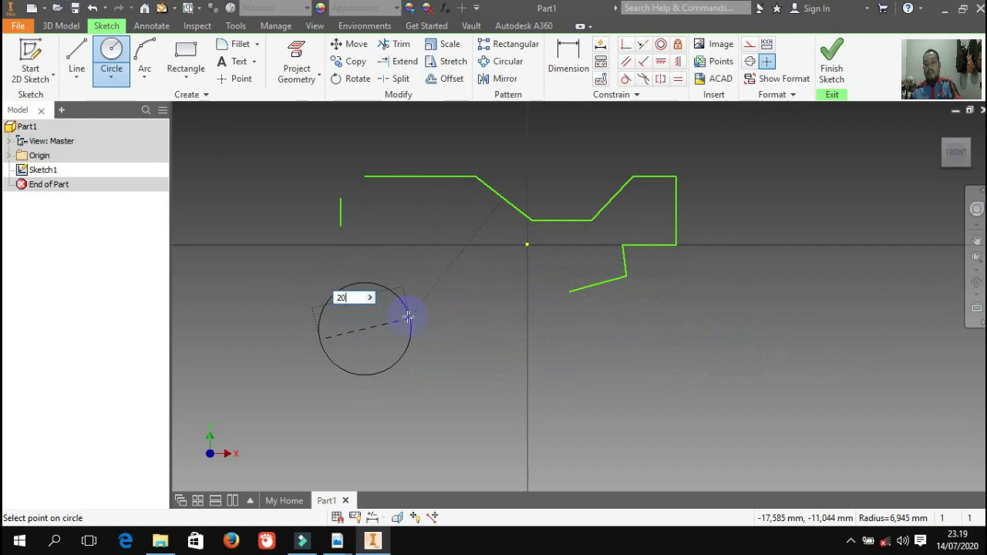
type("0")
key("Return")
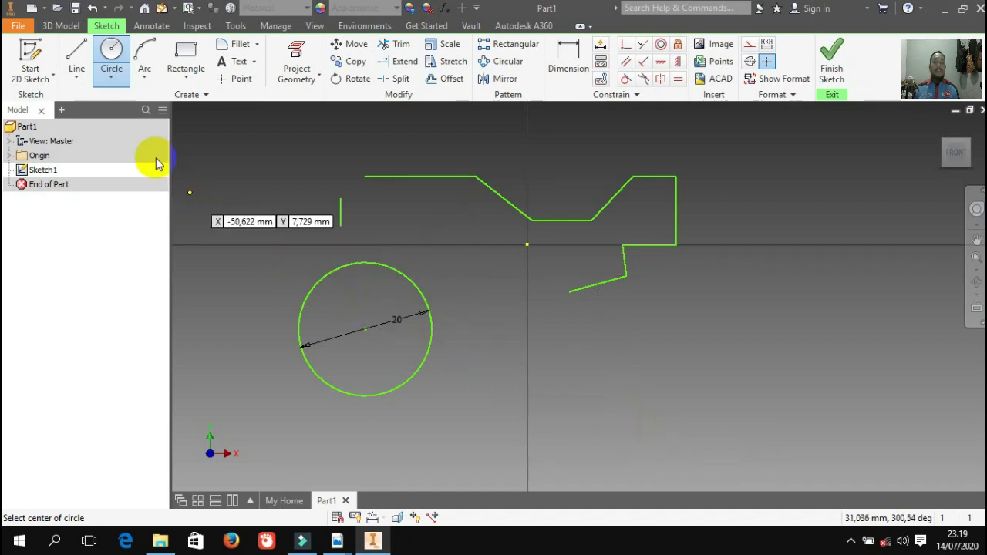
Draw a tangent circle touching the rising slanted line, the short upper horizontal line and the long vertical line of the profile's right part.
left_click(110, 78)
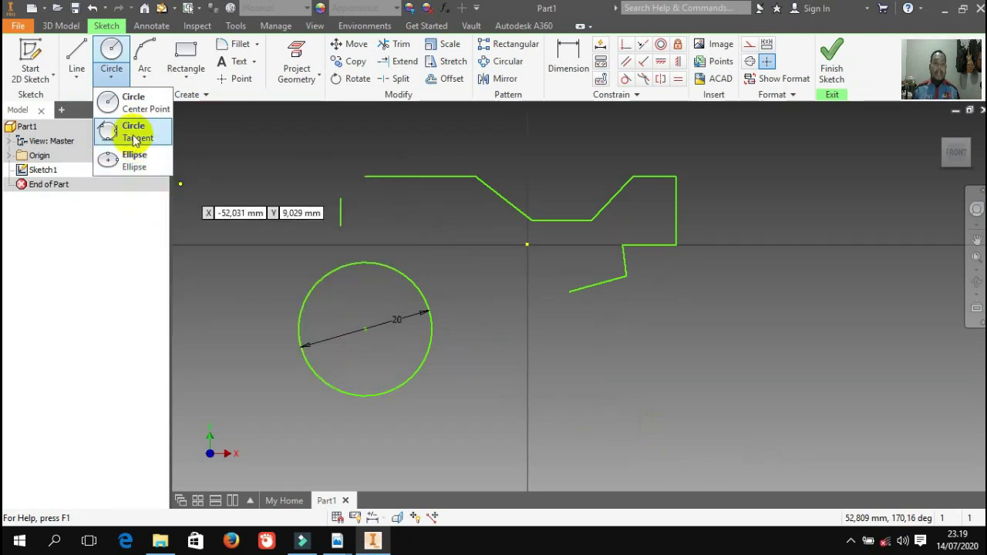
left_click(133, 138)
left_click(111, 71)
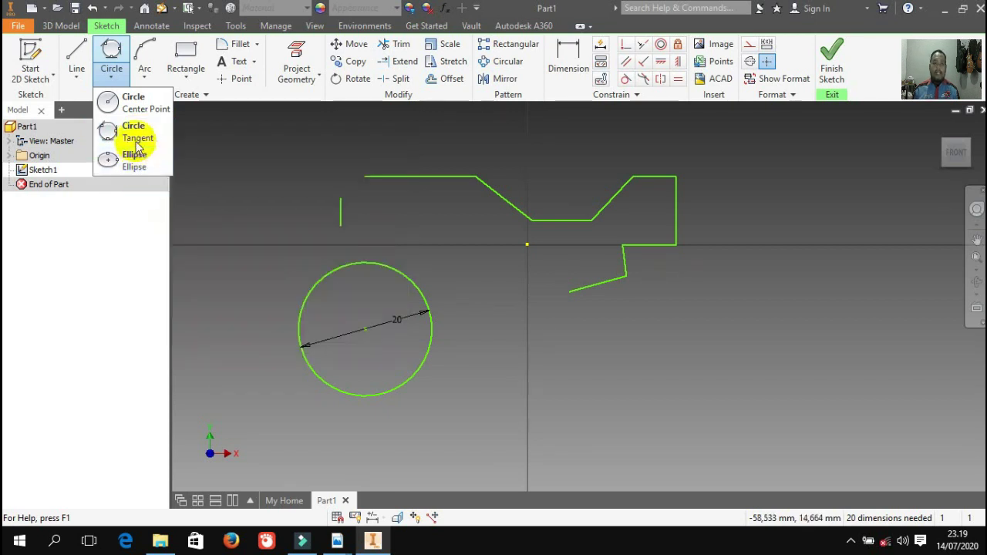
left_click(136, 142)
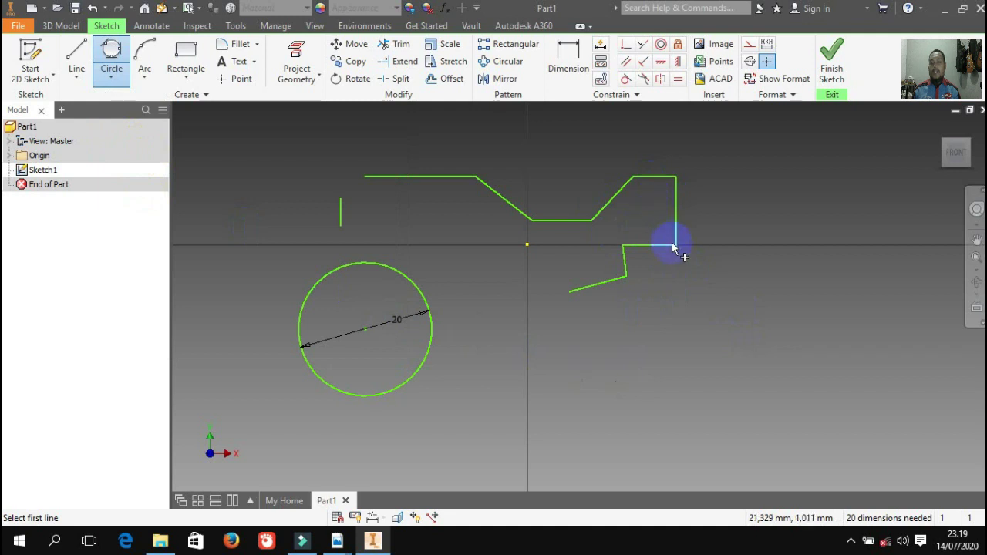
left_click(611, 201)
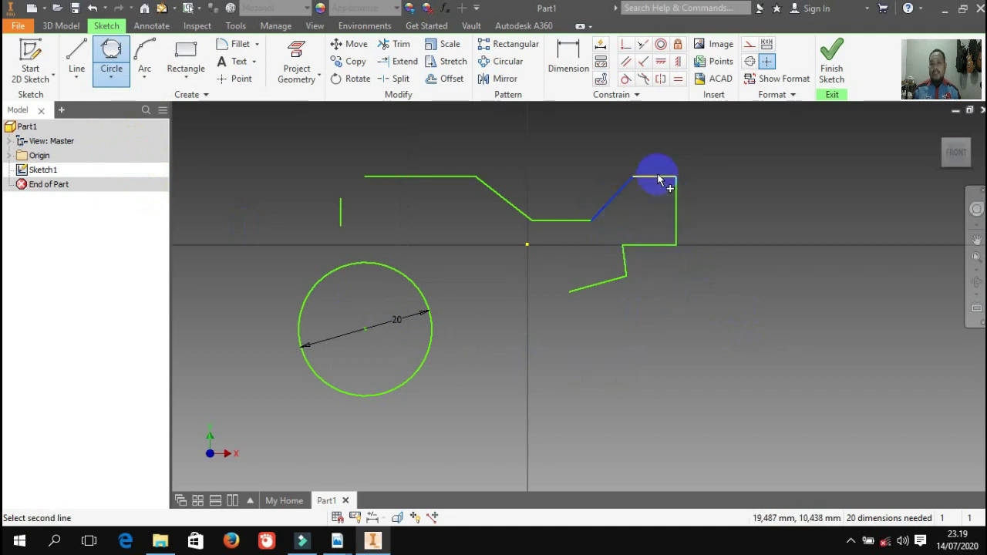
left_click(657, 176)
left_click(675, 208)
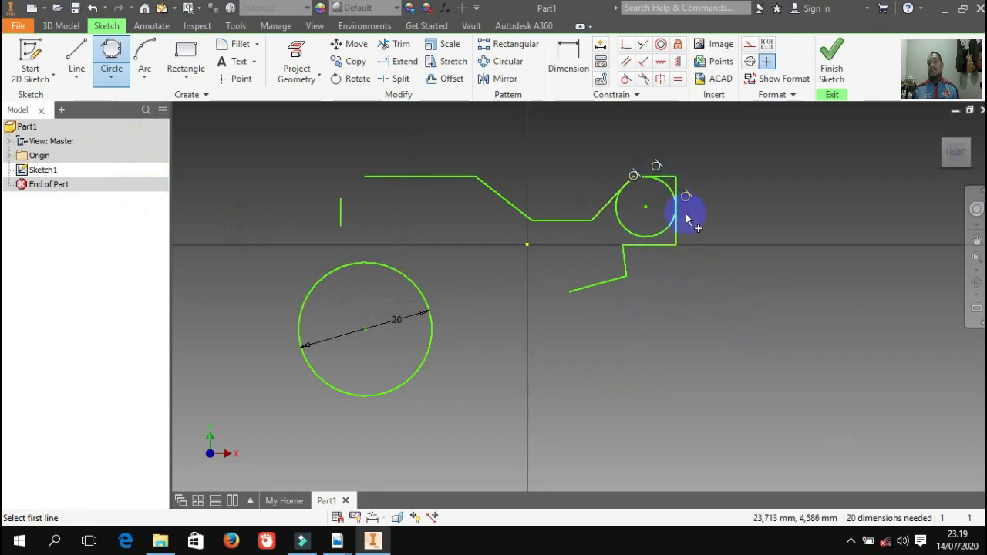
Examine up close where the tangent circle touches the slanted, horizontal and vertical lines.
scroll(650, 179, "down", 5)
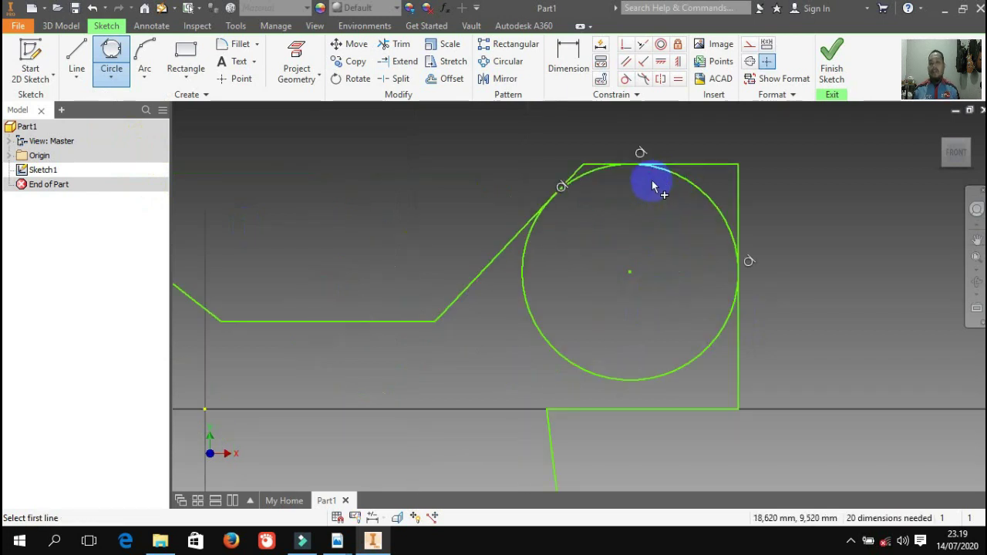
scroll(652, 187, "down", 5)
scroll(636, 191, "up", 4)
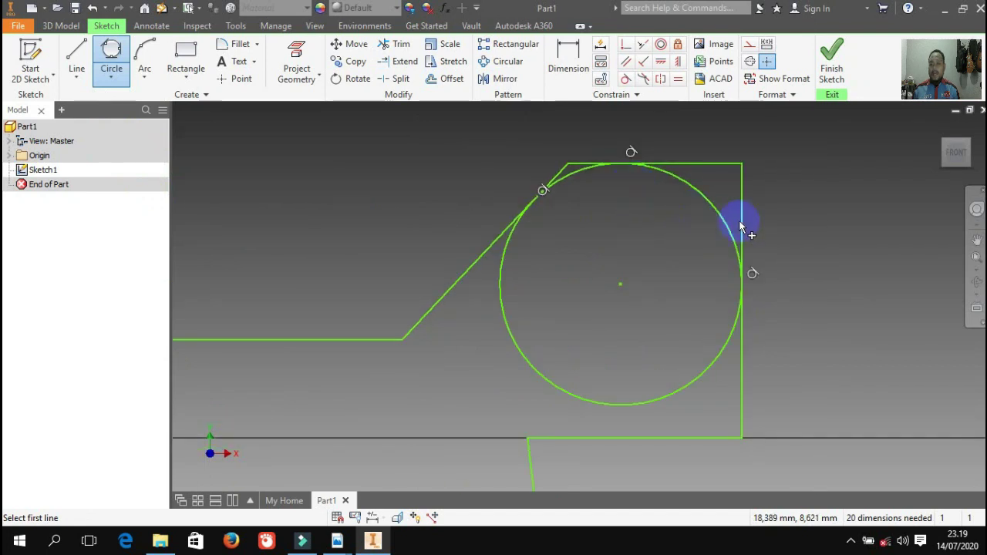
left_click(478, 252)
left_click(633, 158)
left_click(726, 353)
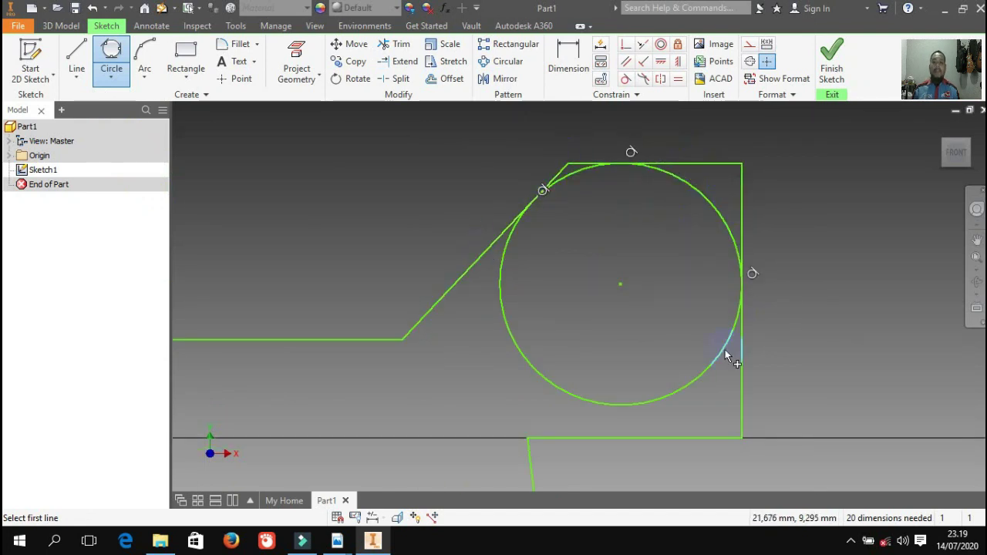
left_click(649, 190)
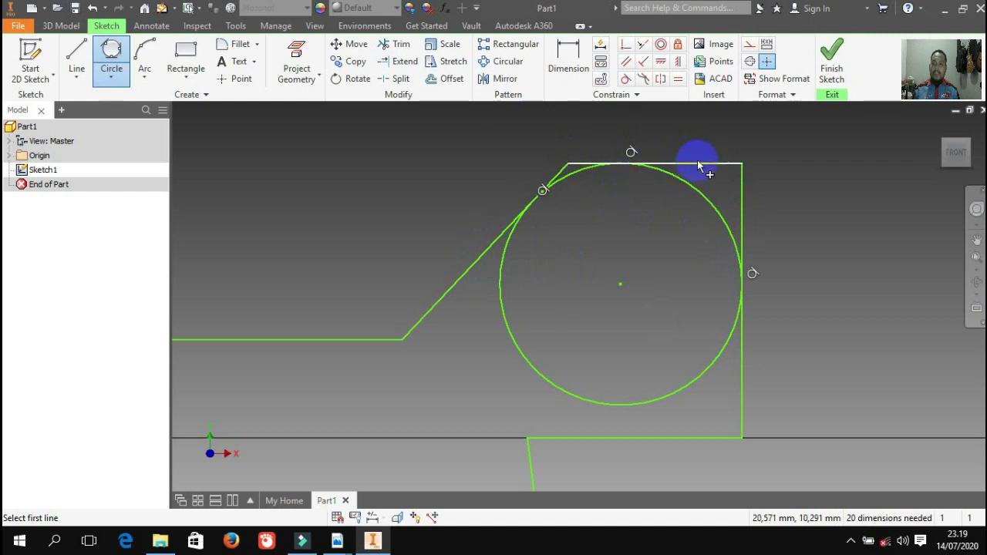
Draw an ellipse with a horizontal major axis below the profile, to the right of the 20 mm circle.
scroll(755, 210, "up", 5)
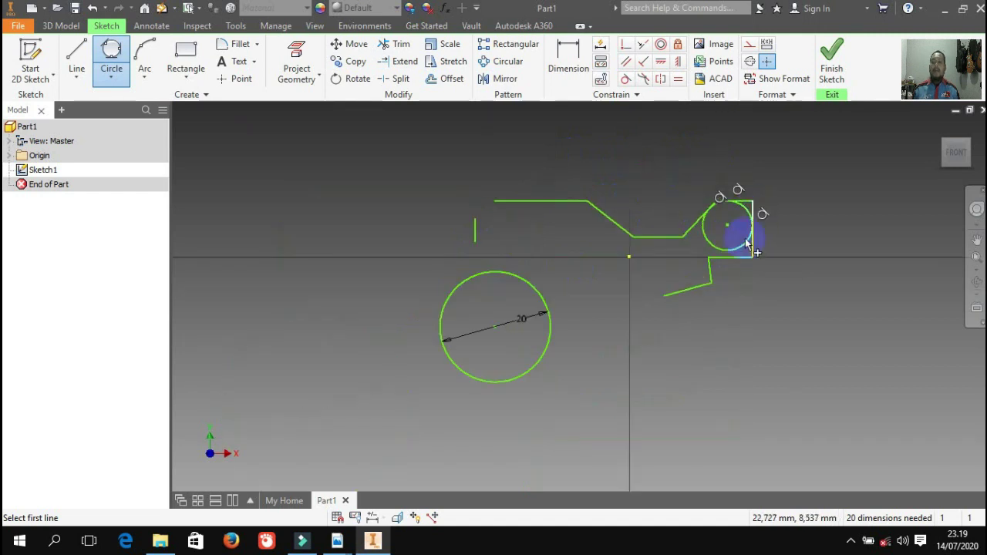
scroll(574, 271, "down", 3)
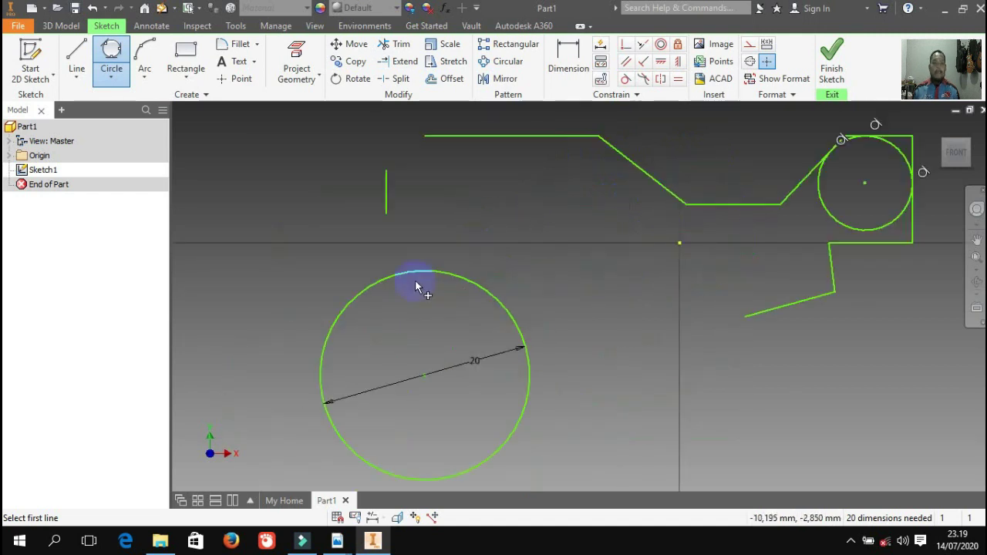
left_click(111, 77)
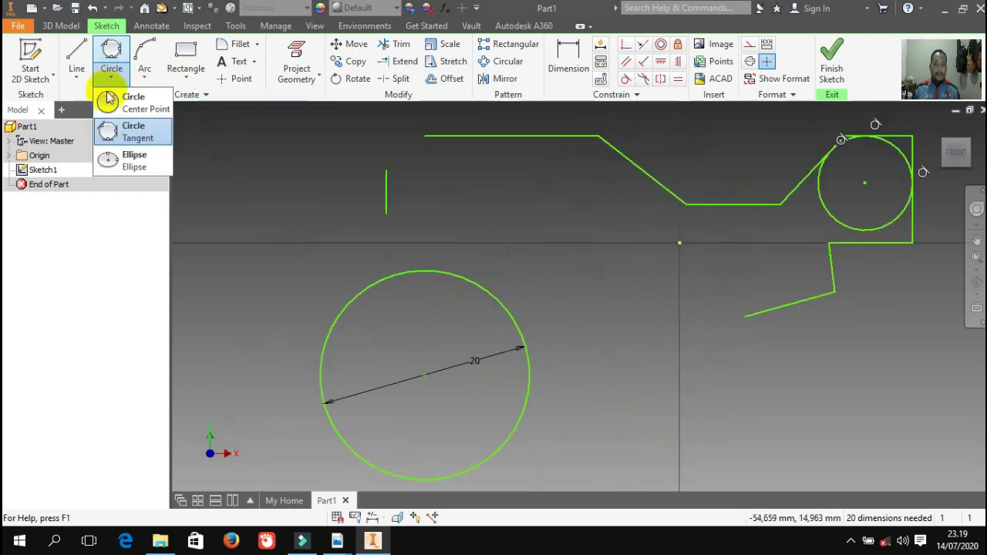
left_click(133, 159)
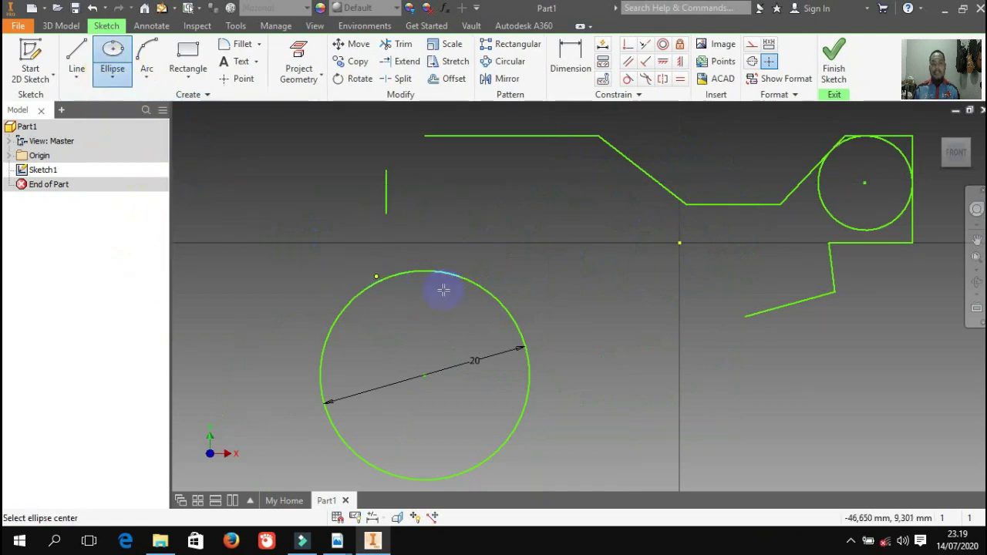
left_click(114, 67)
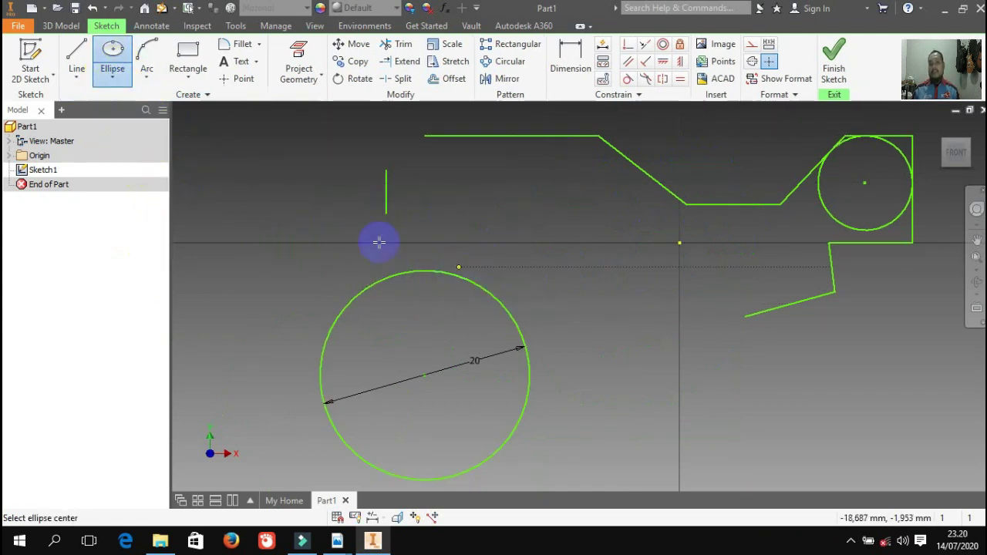
scroll(436, 264, "down", 4)
scroll(472, 283, "up", 2)
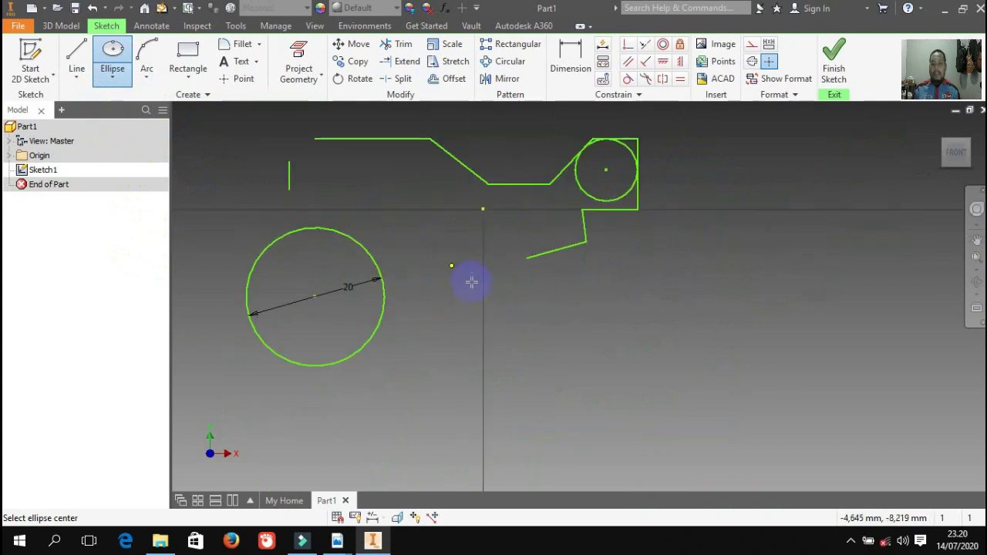
left_click(563, 322)
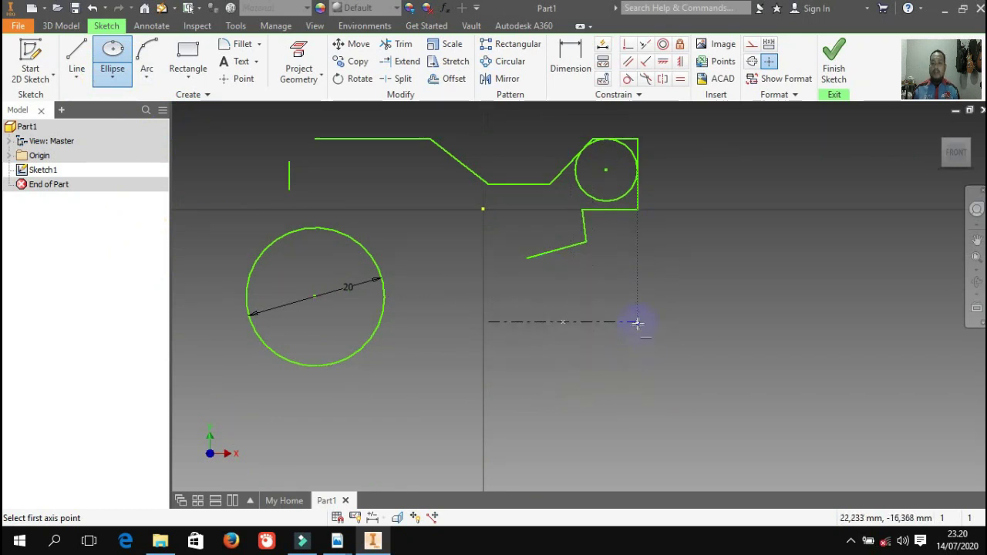
left_click(639, 324)
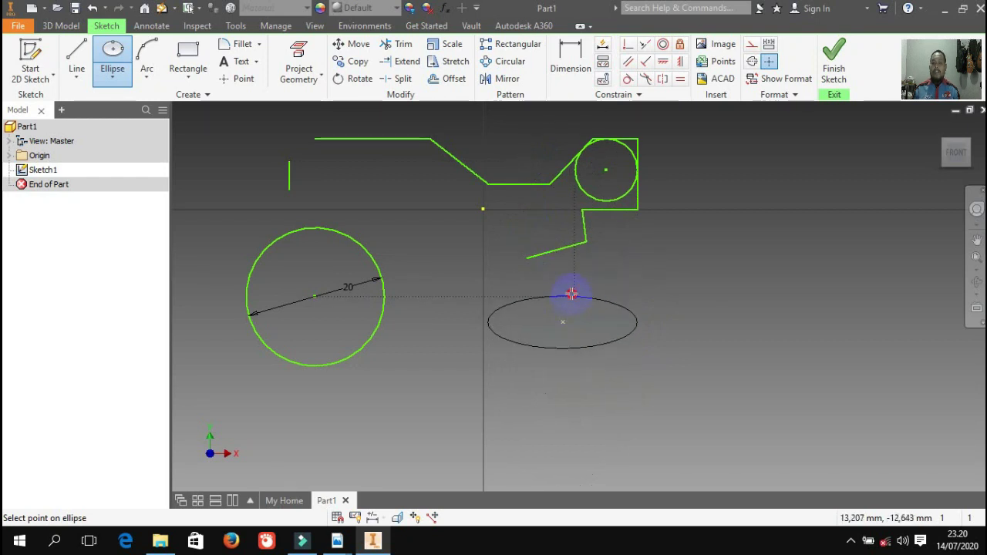
left_click(571, 293)
scroll(588, 405, "up", 3)
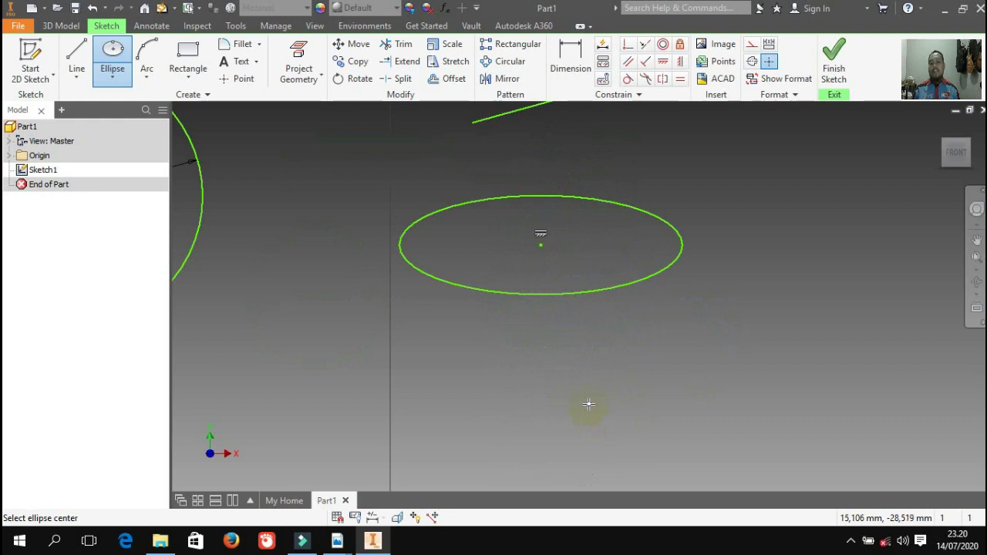
scroll(589, 404, "down", 5)
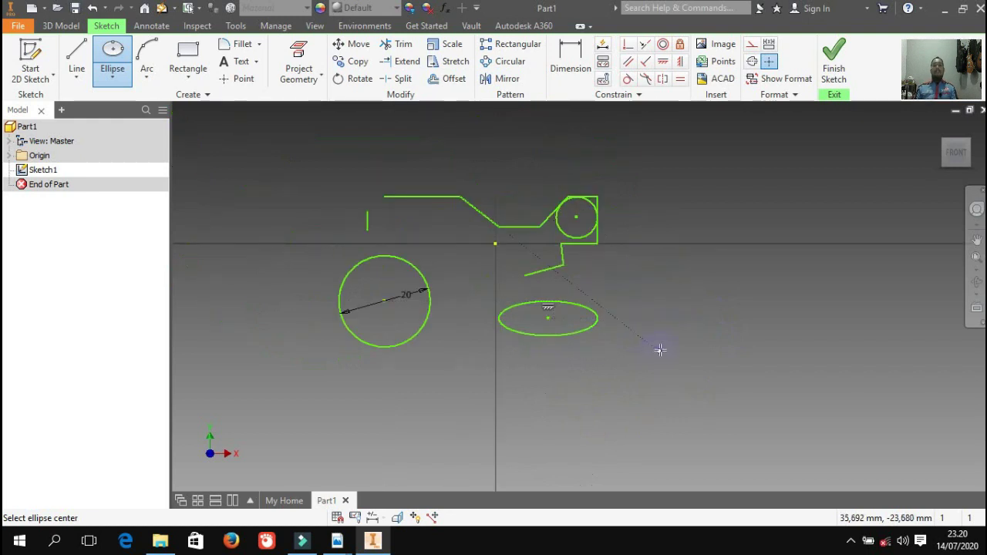
right_click(283, 165)
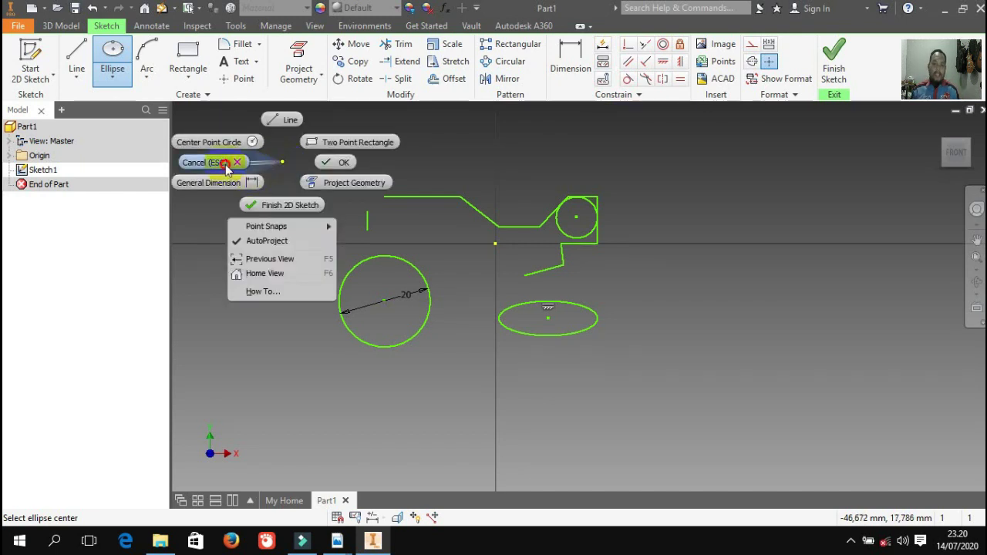
left_click(235, 160)
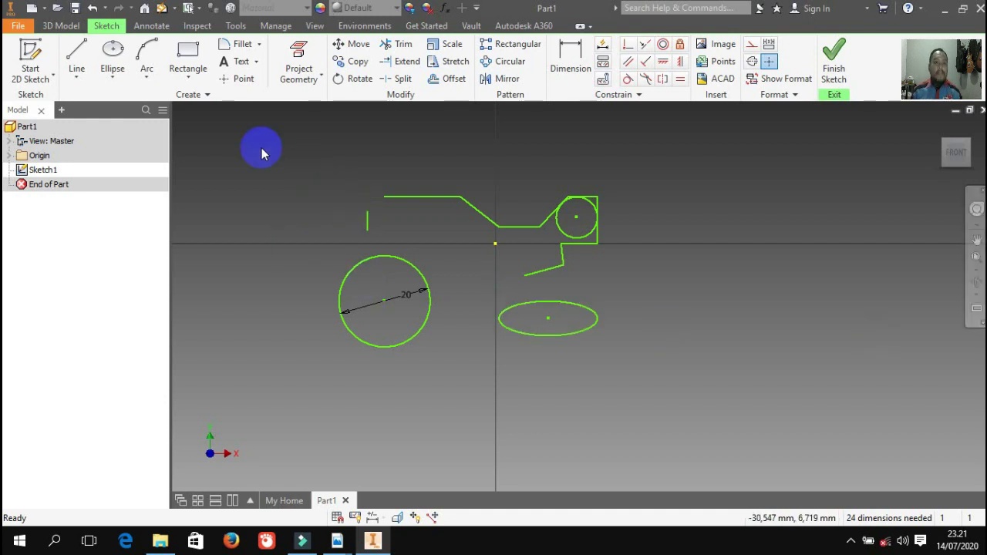
Draw an upward-bulging three-point arc with a horizontal chord of about 31 mm to the right of the profile.
left_click(154, 79)
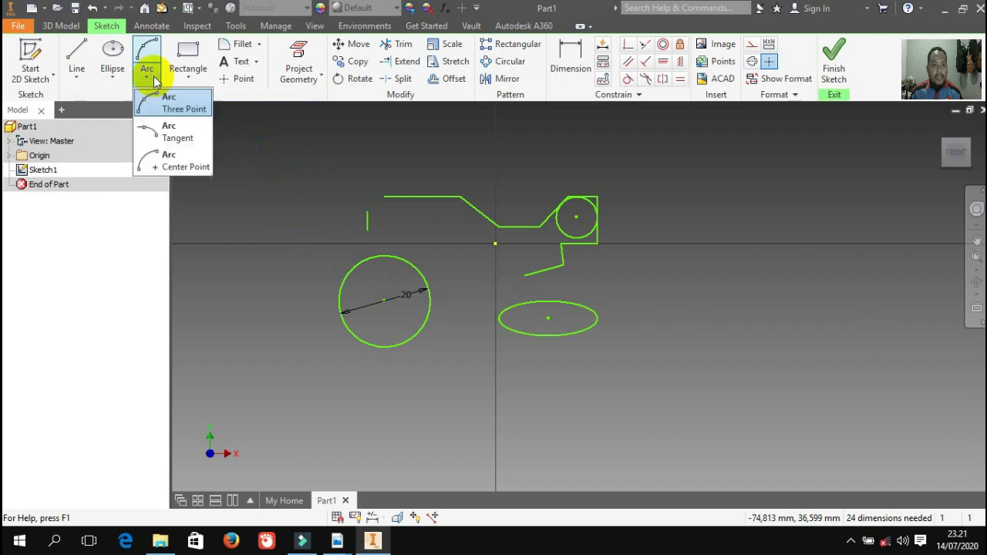
left_click(193, 106)
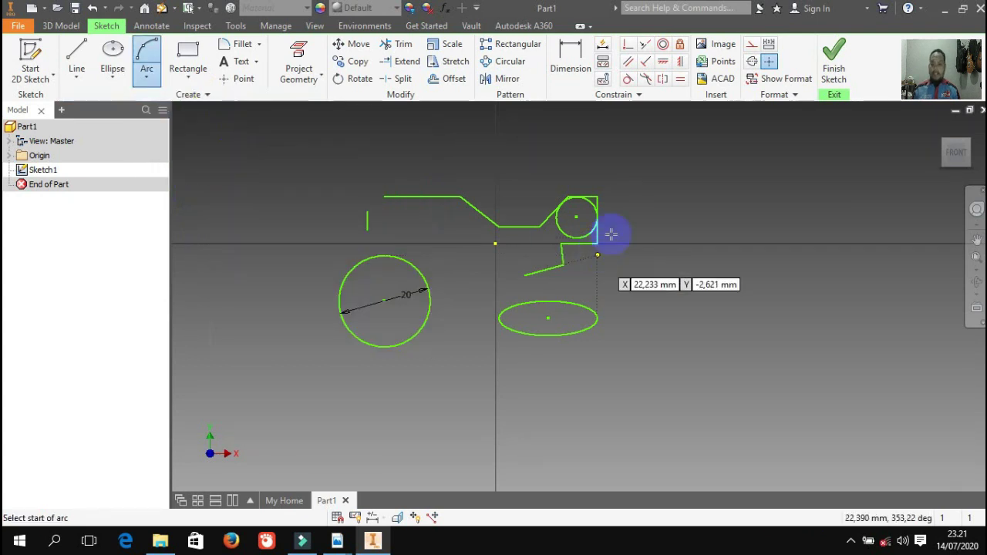
left_click(674, 203)
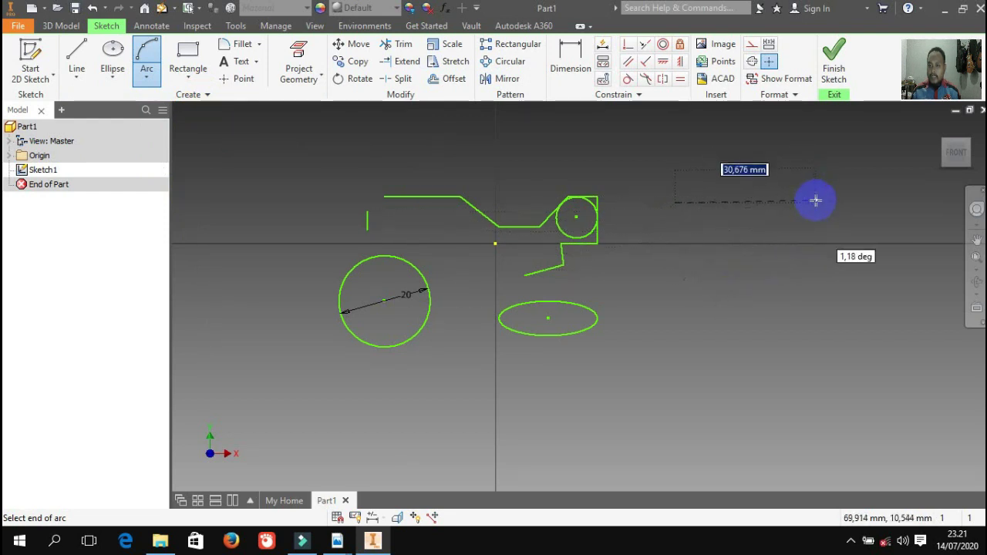
left_click(815, 202)
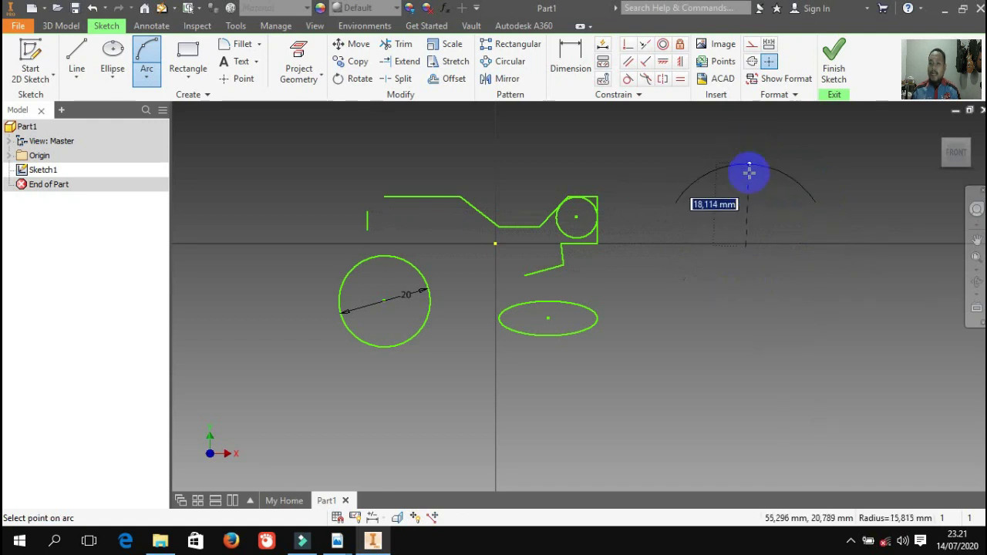
left_click(745, 148)
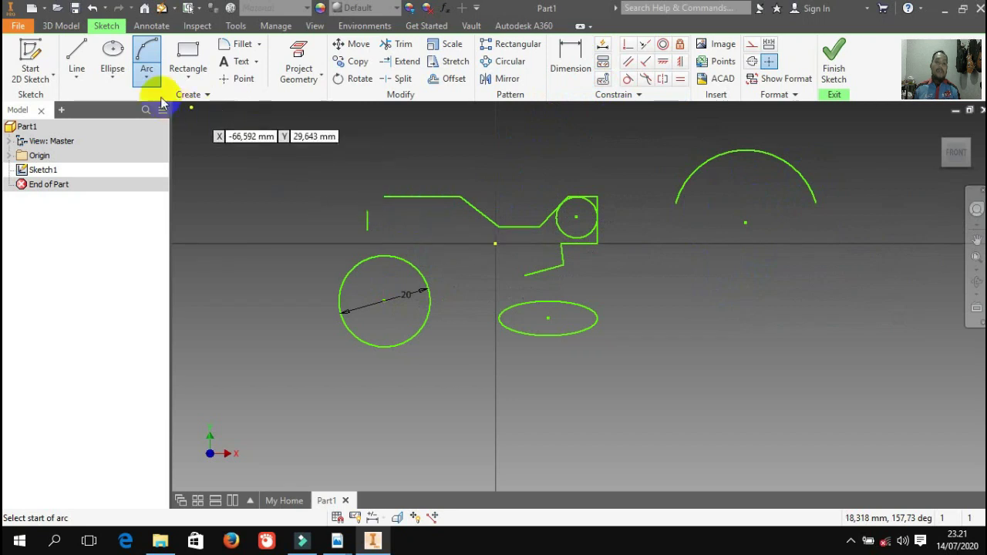
Draw a center-point arc with a 90° sweep below the three-point arc, running from above its center to the right of it.
left_click(147, 78)
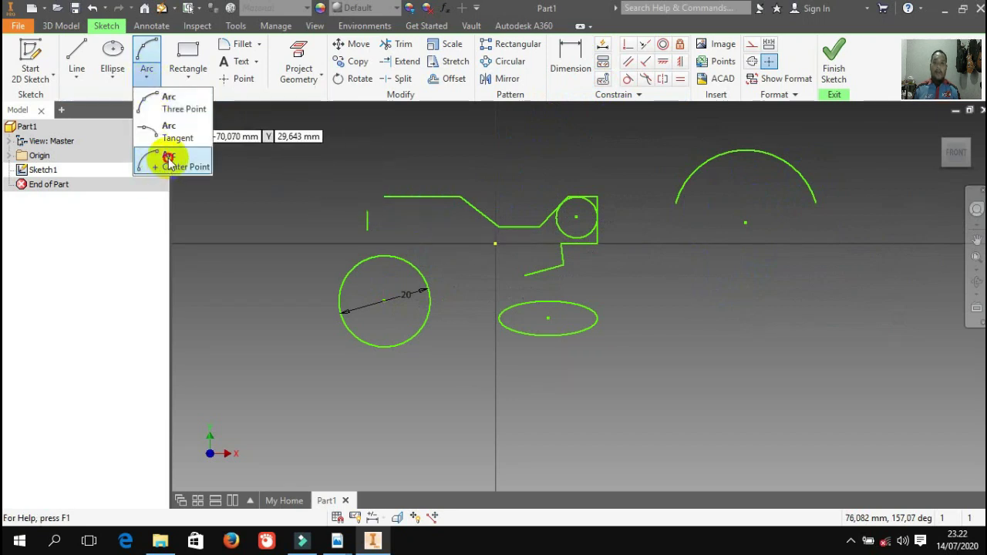
left_click(168, 162)
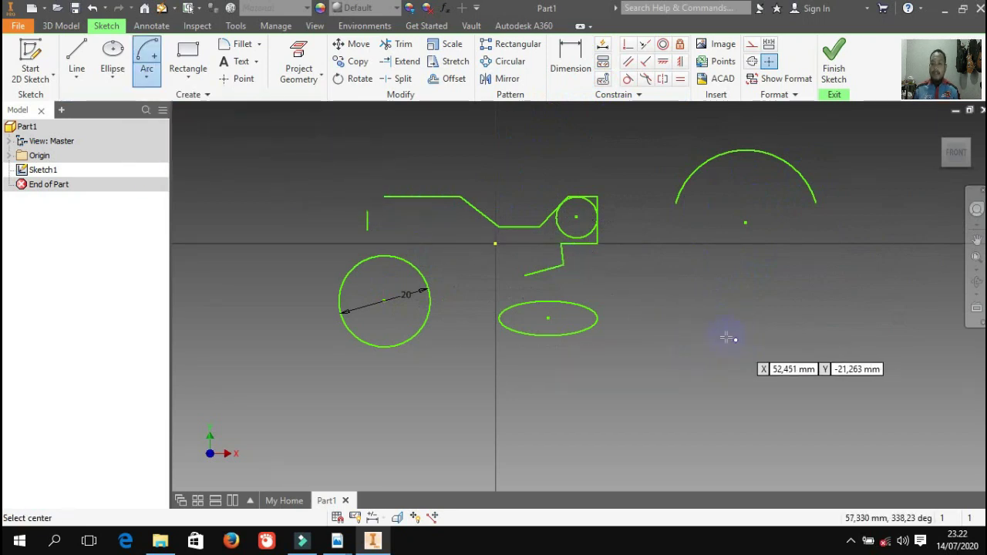
left_click(709, 332)
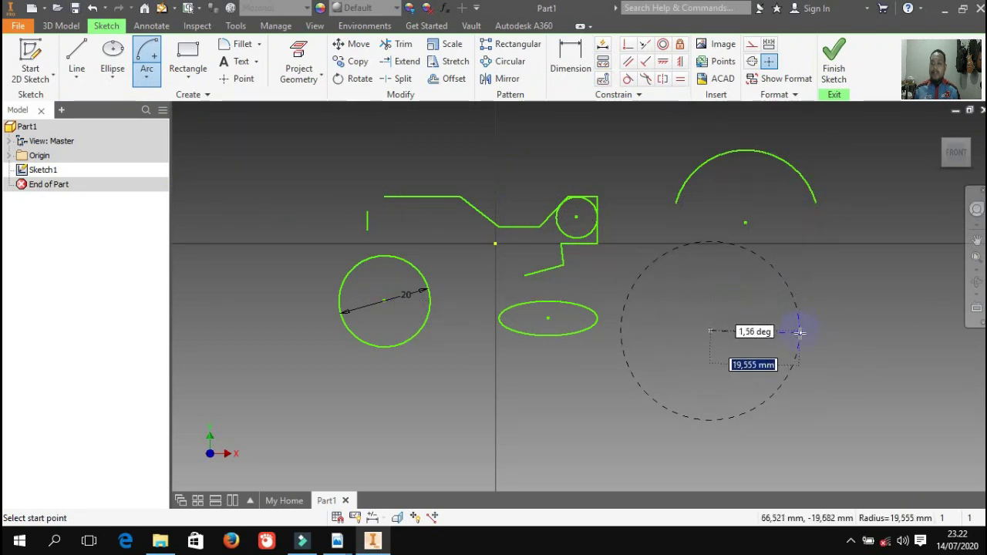
left_click(710, 264)
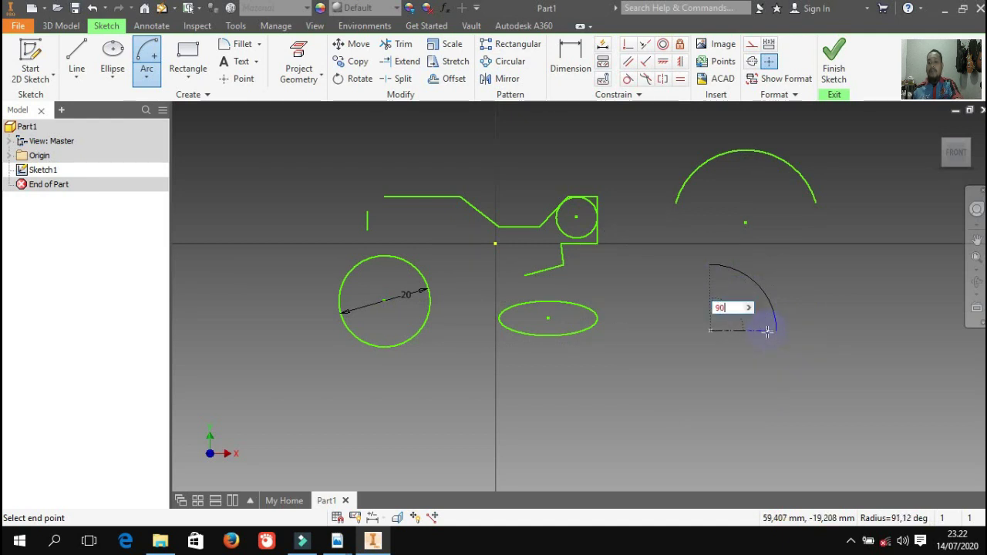
left_click(768, 332)
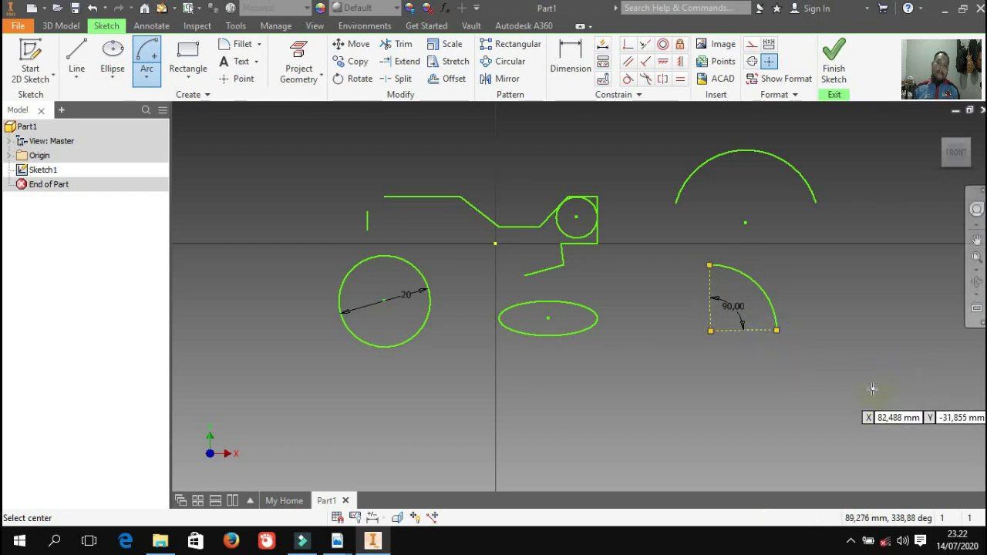
scroll(755, 330, "up", 5)
scroll(756, 330, "down", 6)
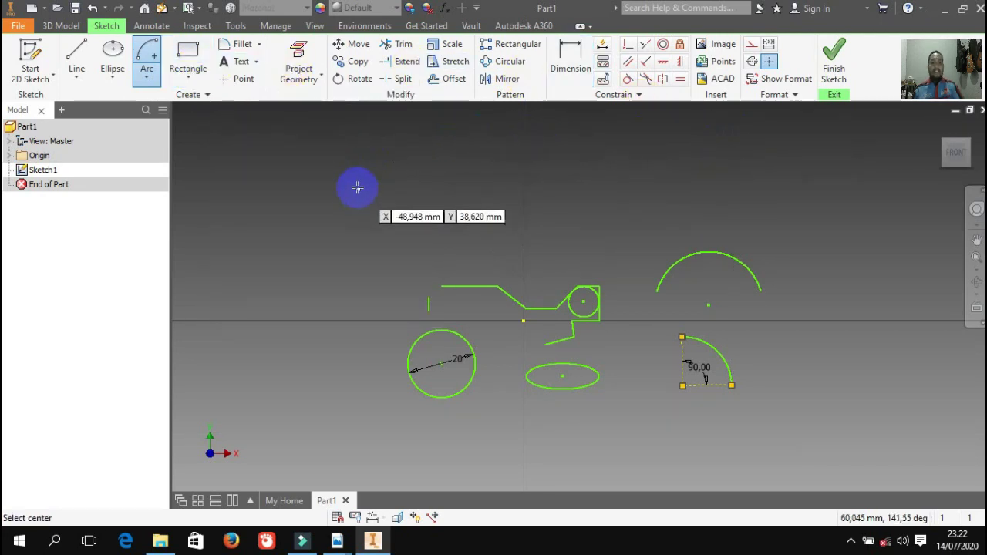
key("Escape")
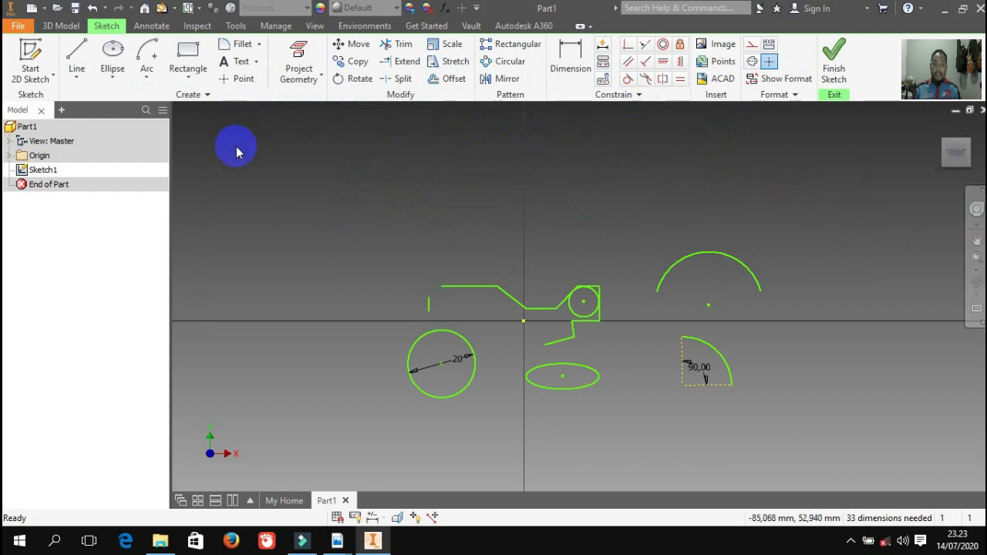
left_click(189, 79)
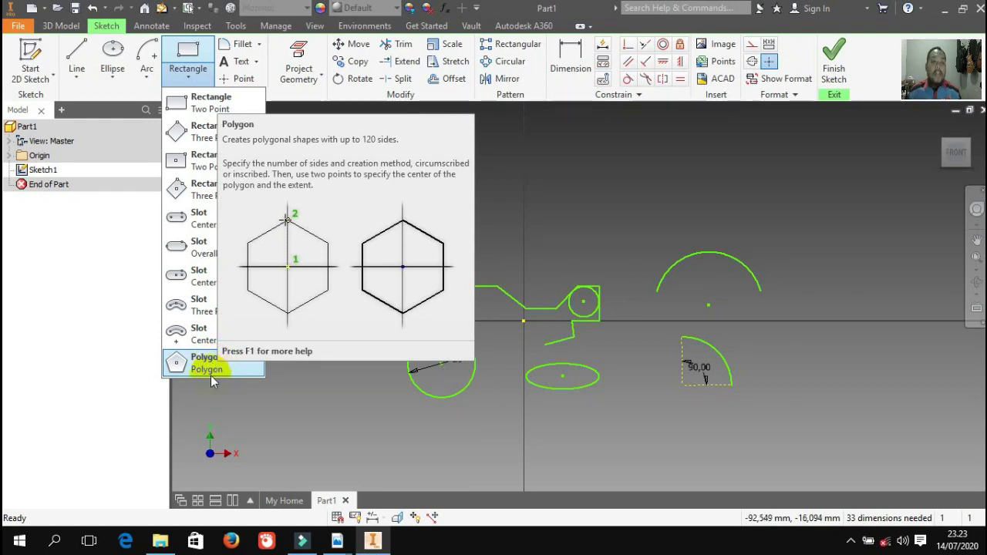
left_click(215, 113)
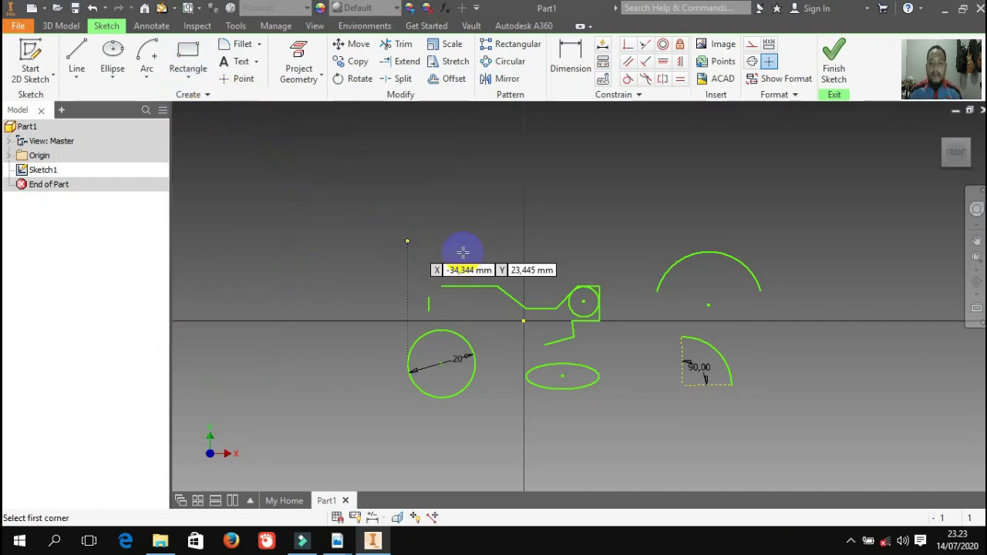
scroll(544, 270, "up", 3)
scroll(604, 245, "up", 3)
scroll(643, 212, "down", 6)
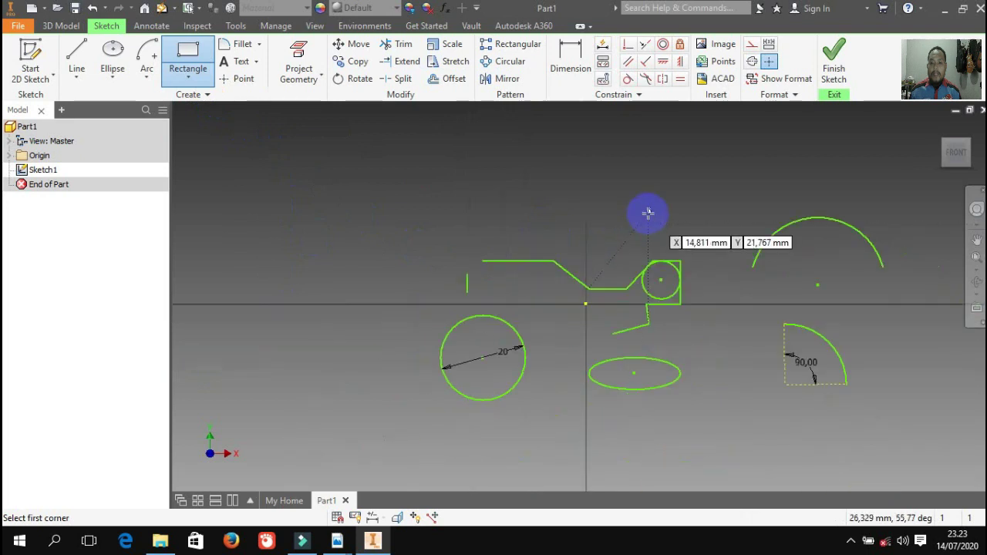
scroll(534, 257, "up", 4)
scroll(533, 258, "down", 4)
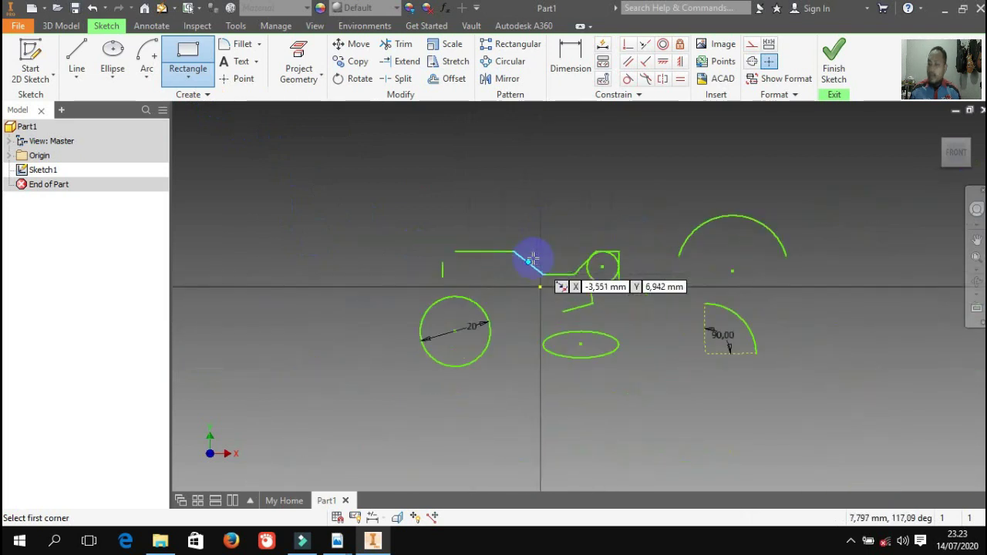
scroll(515, 262, "down", 5)
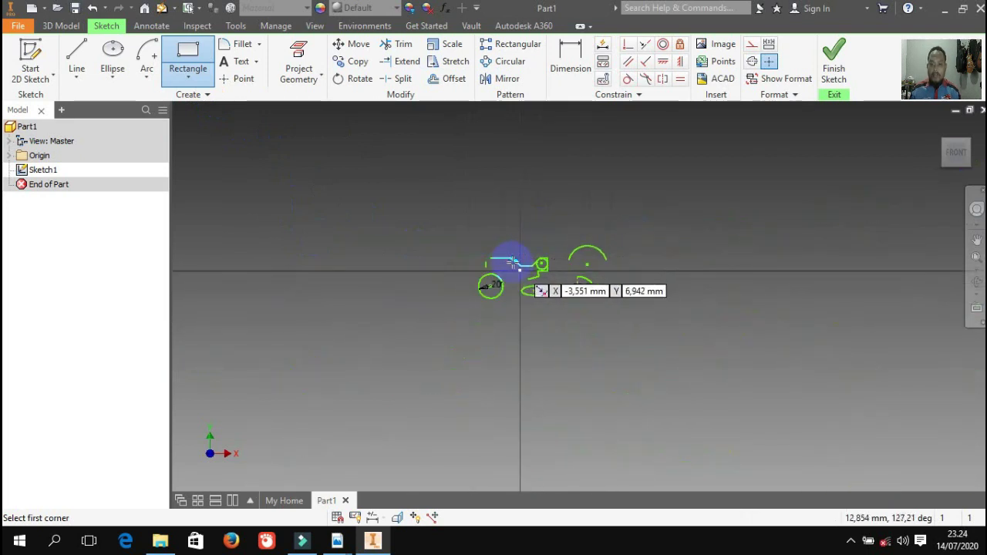
scroll(512, 263, "up", 7)
scroll(511, 262, "down", 2)
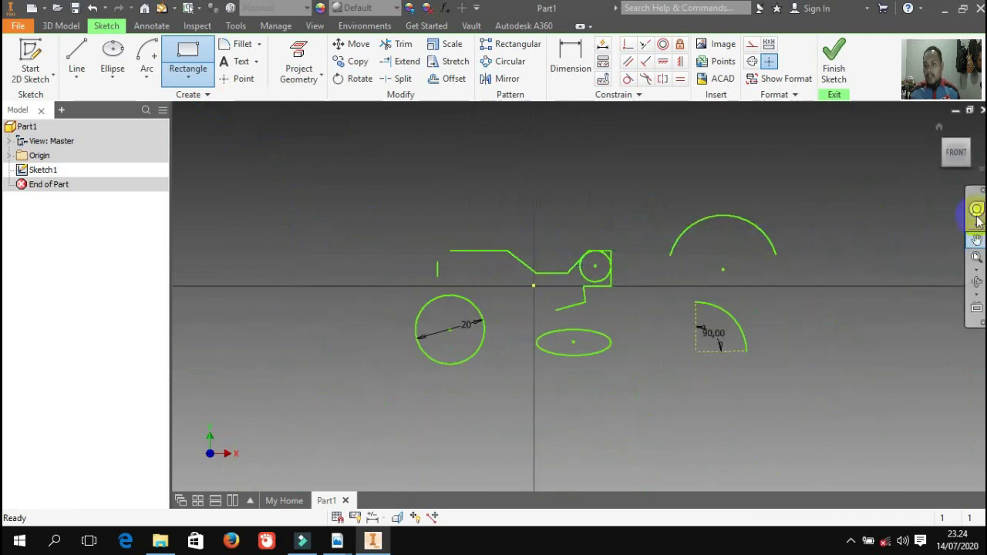
Cancel the two-point rectangle and fit all of the sketch geometry in view with Zoom All.
left_click(975, 269)
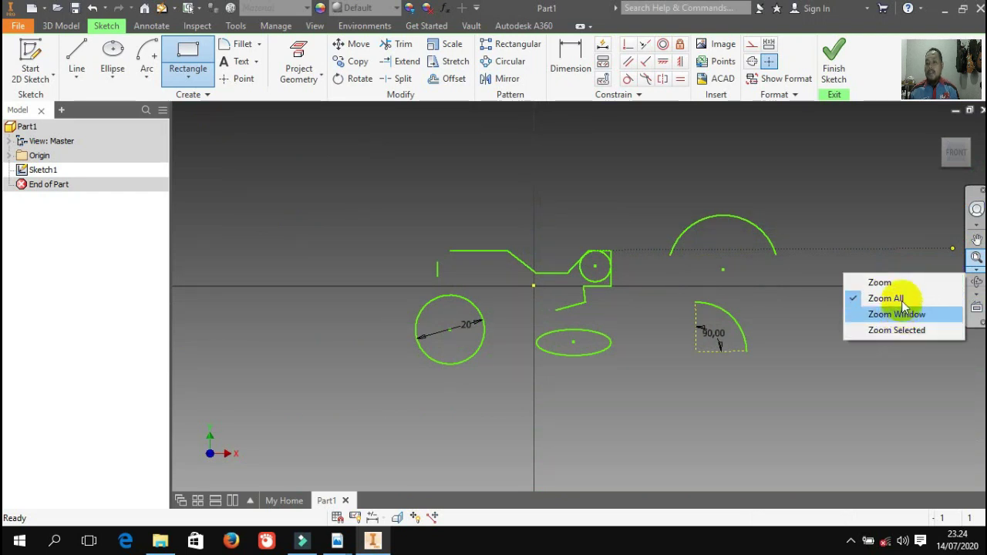
left_click(889, 298)
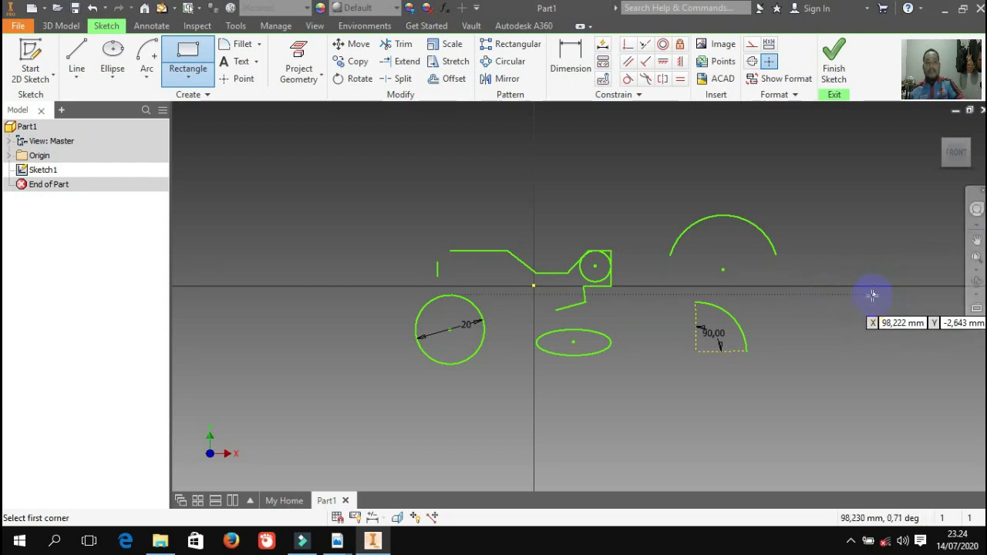
key("Escape")
left_click(977, 259)
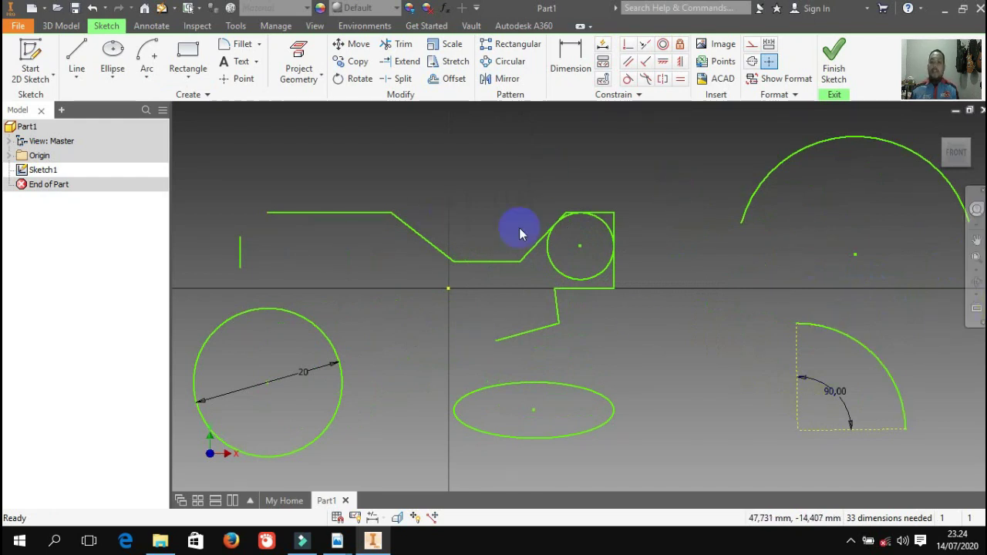
Zoom in on a window around the small circle with Zoom Window and restore the full sketch view with Zoom All.
left_click(976, 268)
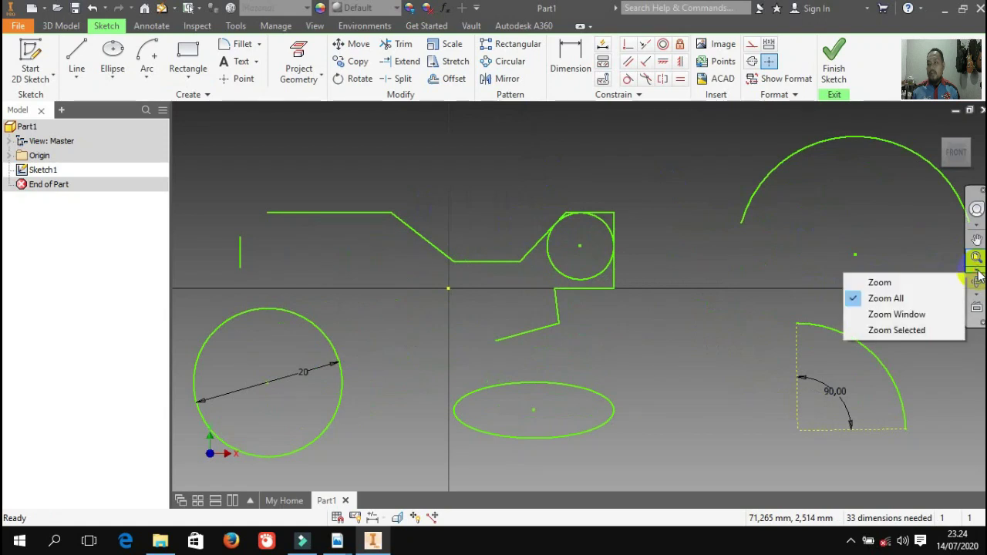
left_click(916, 316)
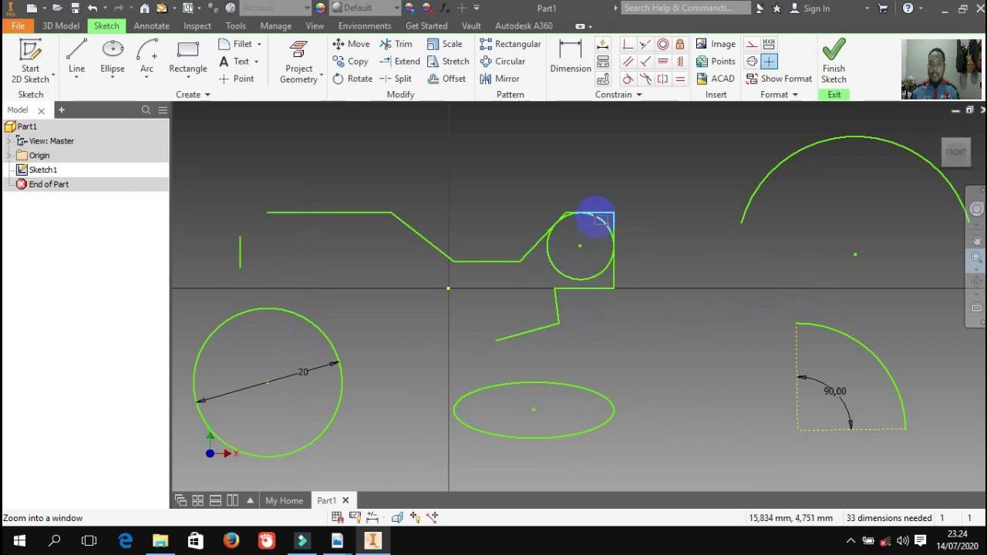
left_click_drag(538, 196, 586, 246)
left_click_drag(541, 195, 538, 244)
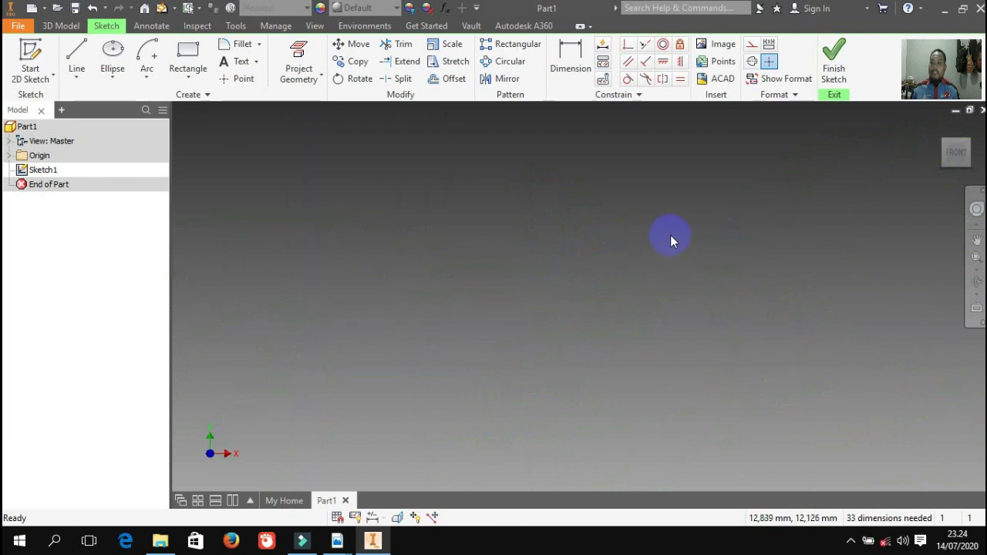
left_click(976, 270)
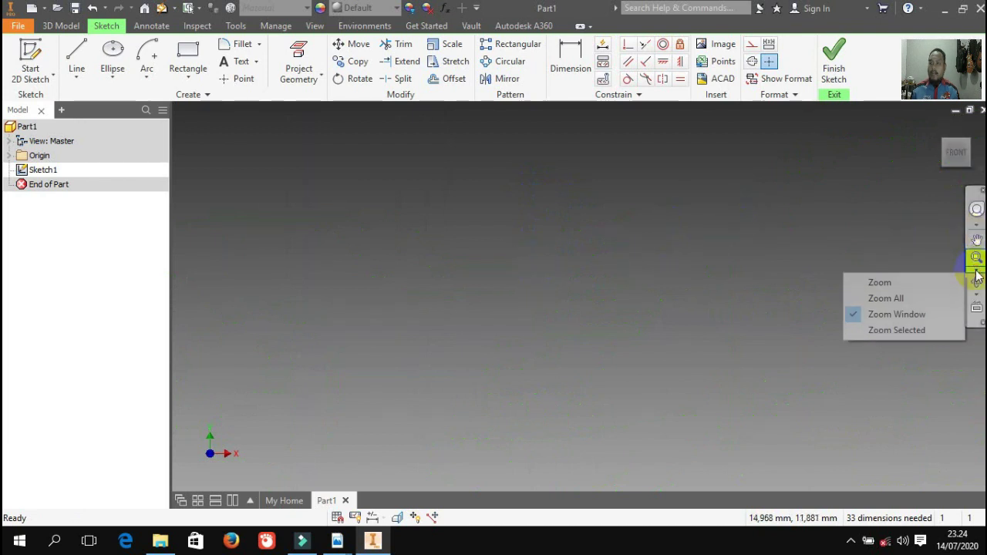
left_click(887, 298)
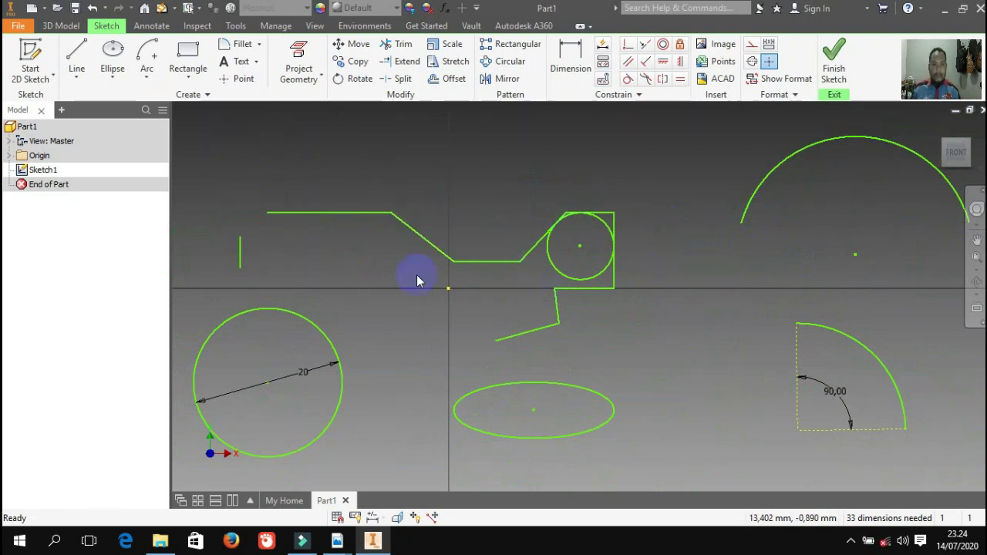
Draw a two-point rectangle about 22 mm wide and 11 mm high above the line profile, just right of the vertical axis.
left_click(188, 52)
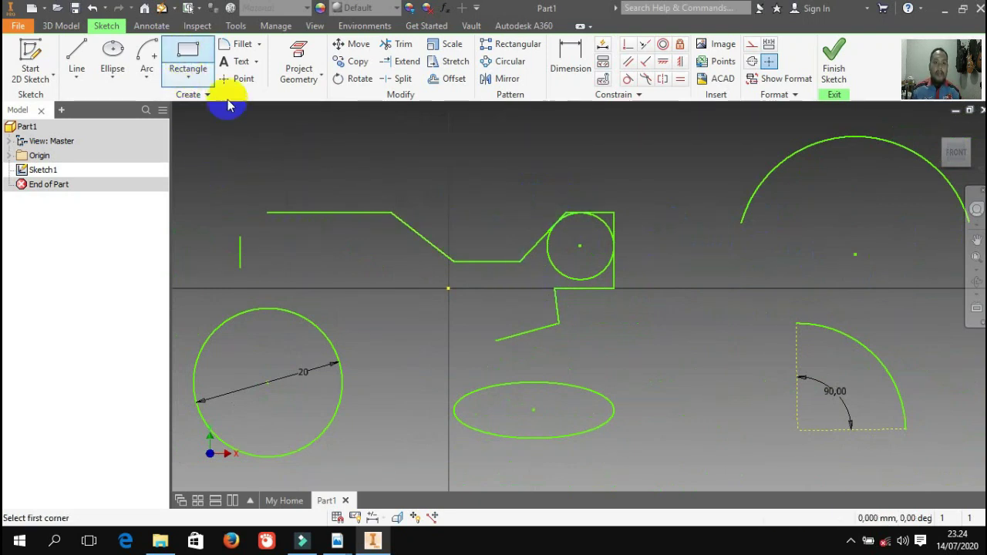
scroll(502, 301, "up", 3)
scroll(540, 200, "down", 5)
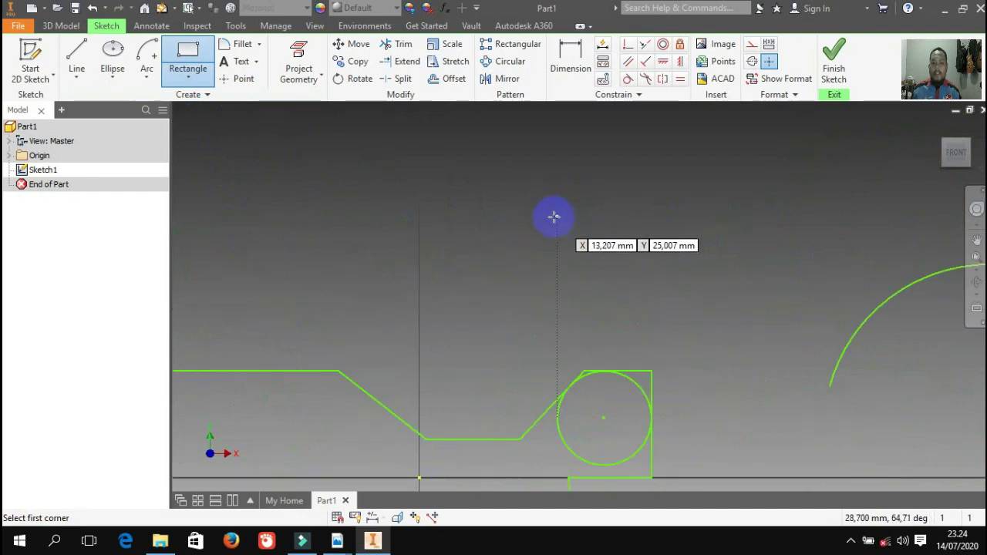
scroll(554, 217, "up", 2)
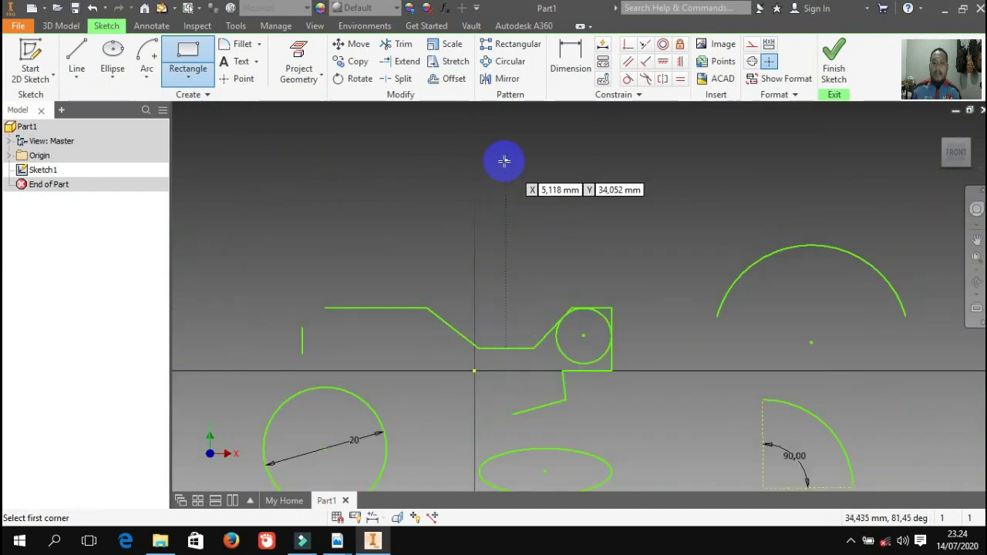
left_click(505, 161)
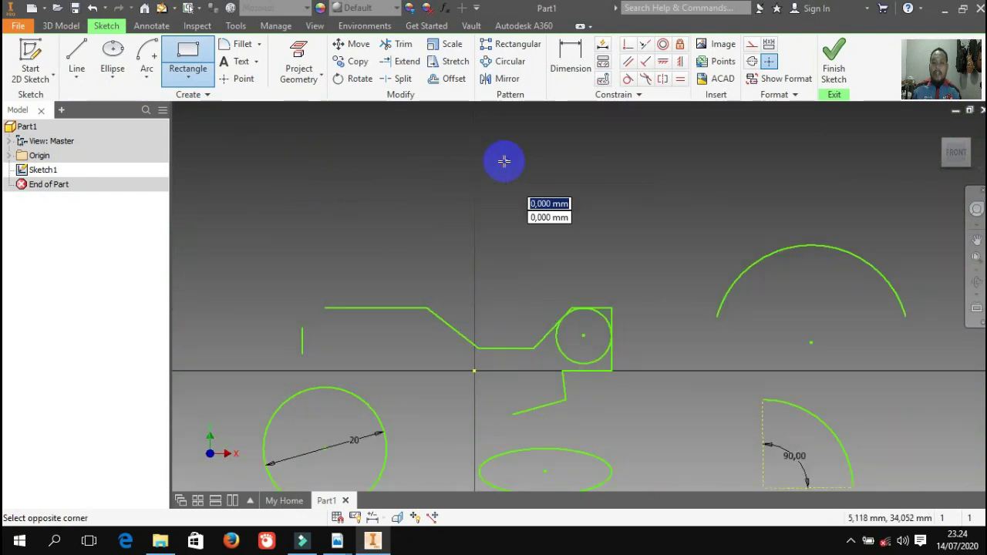
left_click(644, 231)
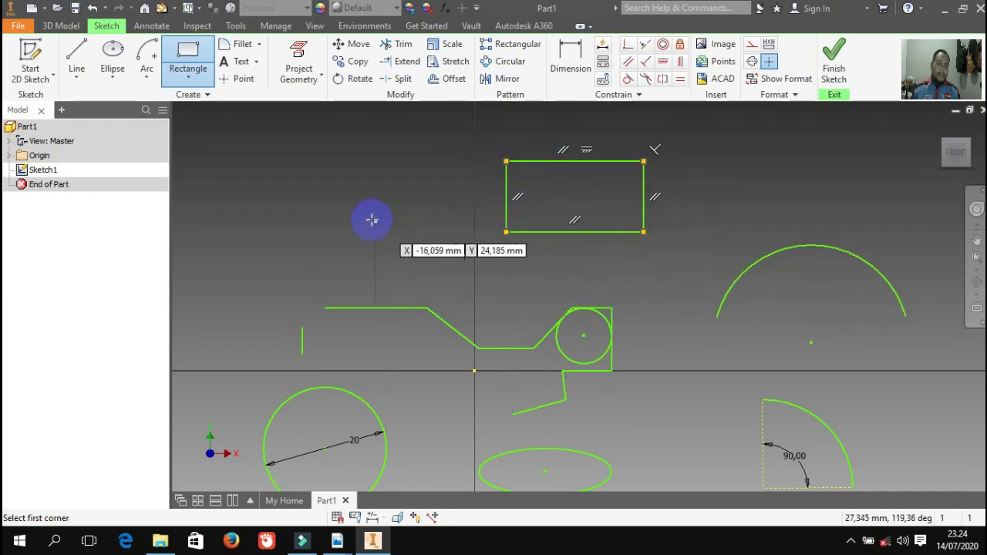
Draw a 12 mm by 12 mm two-point rectangle above the profile's left end, to the left of the first rectangle.
left_click(313, 156)
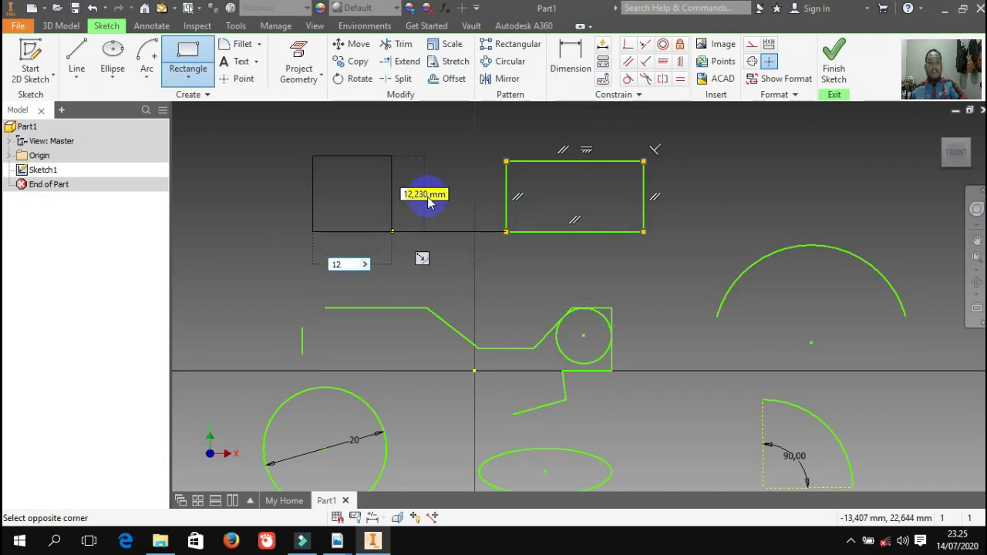
type("12")
key("Tab")
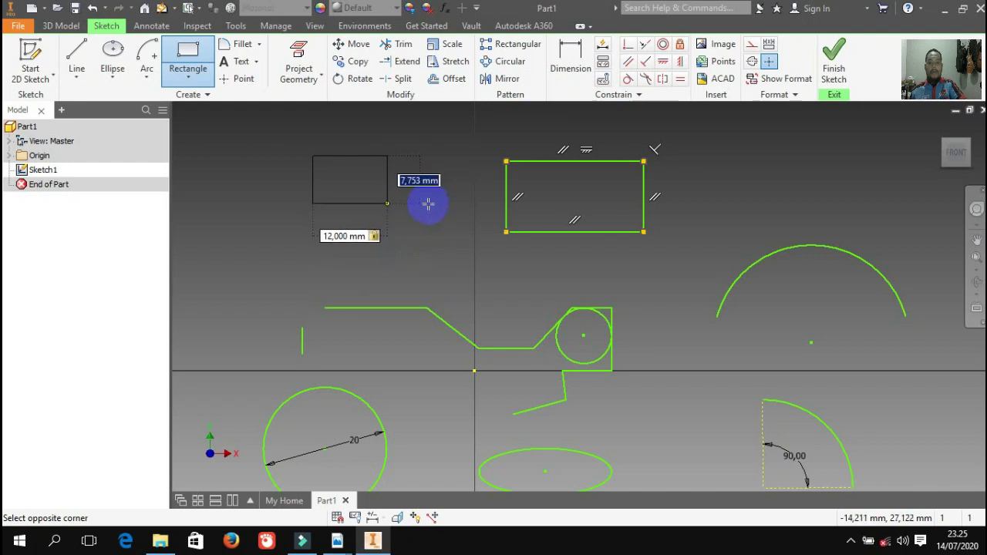
key("Return")
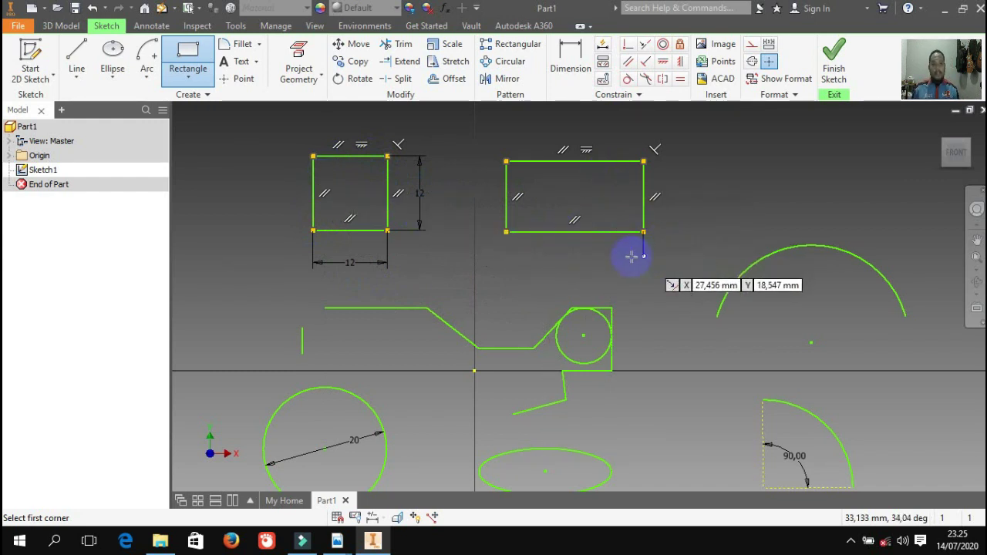
Draw an inscribed three-sided polygon with one vertex pointing straight up above the three-point arc, and close the Polygon tool.
left_click(198, 77)
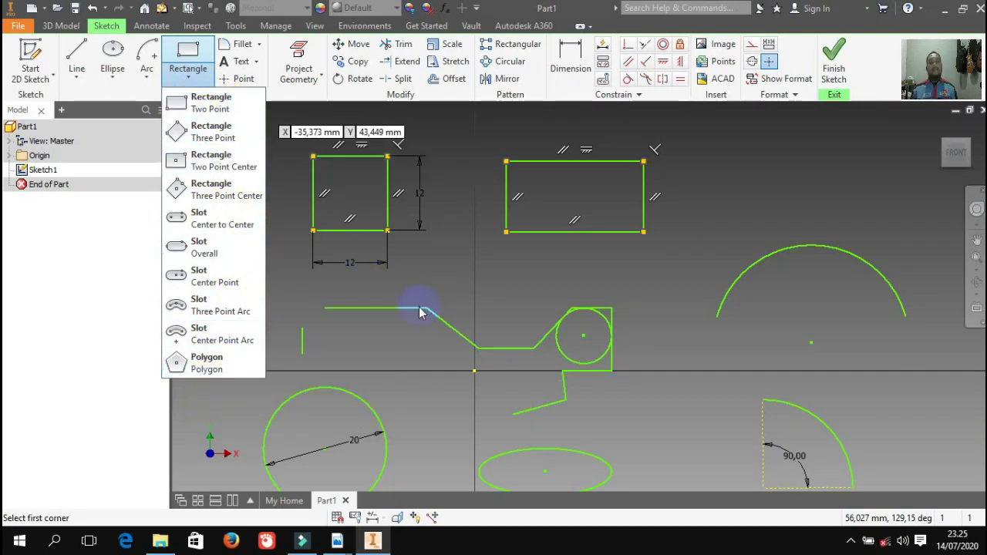
left_click(212, 364)
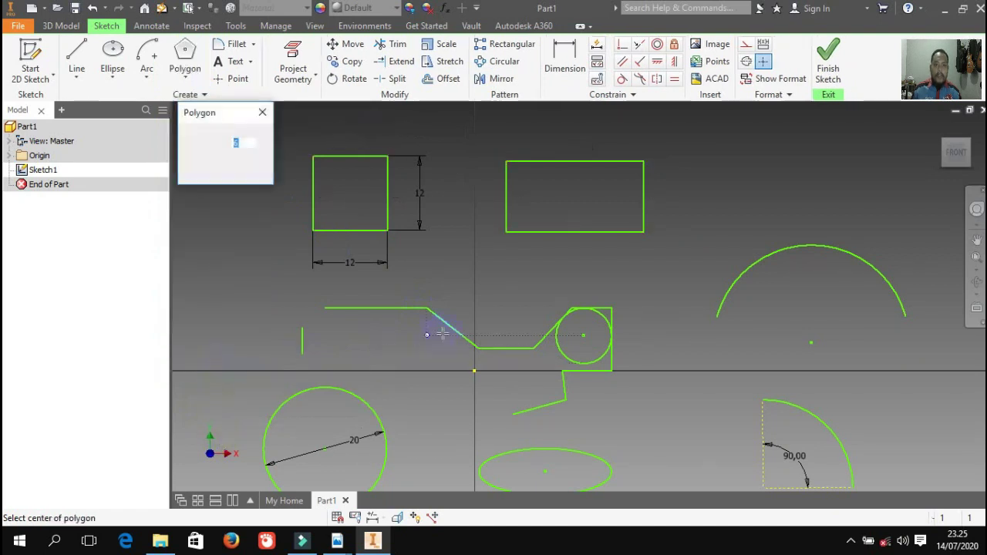
mouse_move(228, 116)
left_mouse_down()
mouse_move(425, 194)
mouse_move(483, 229)
left_mouse_up()
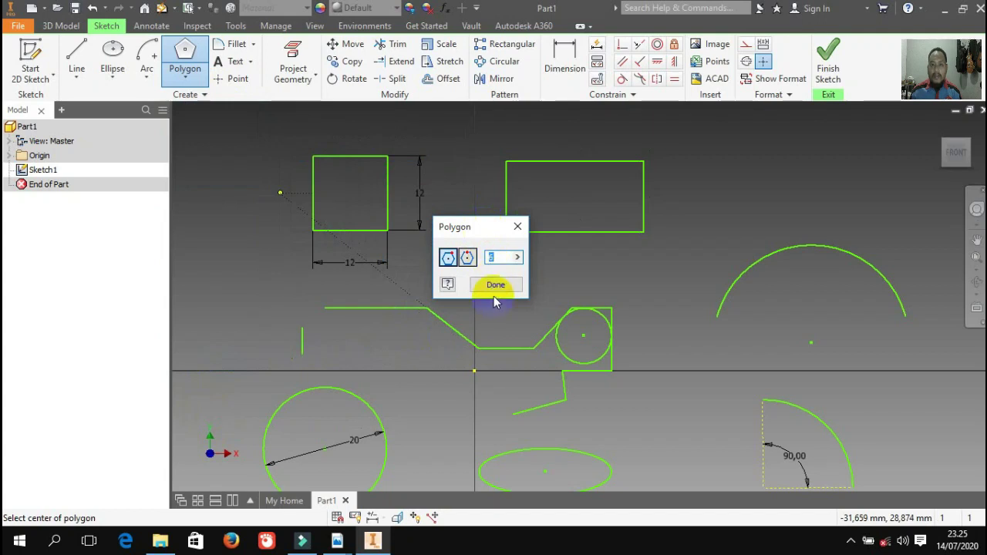
left_click(501, 259)
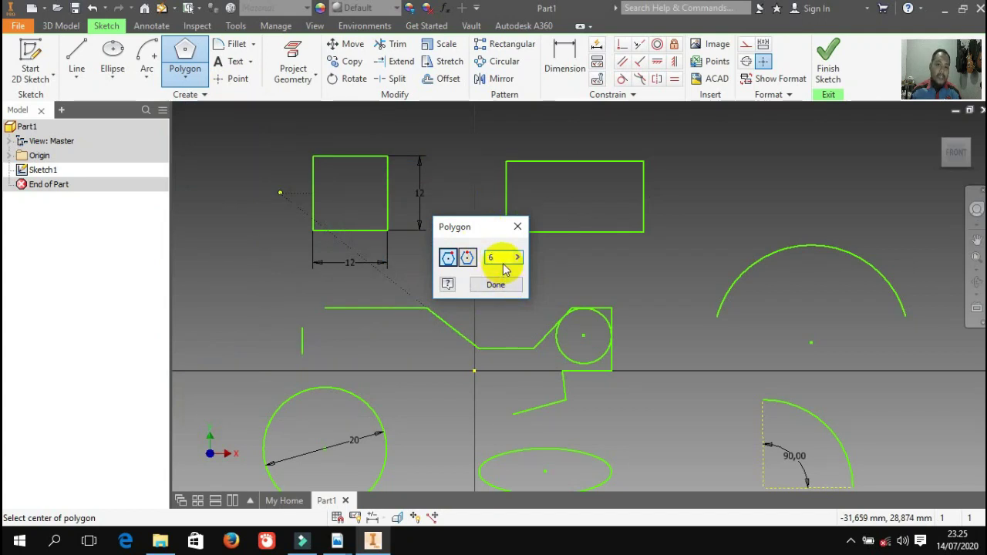
left_click(448, 258)
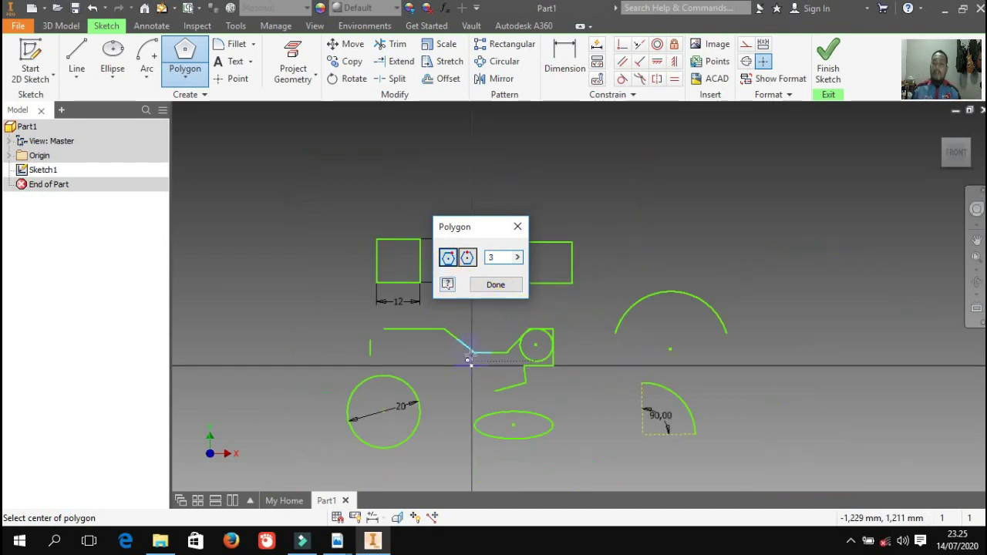
scroll(466, 351, "up", 3)
scroll(602, 317, "down", 5)
scroll(578, 337, "up", 2)
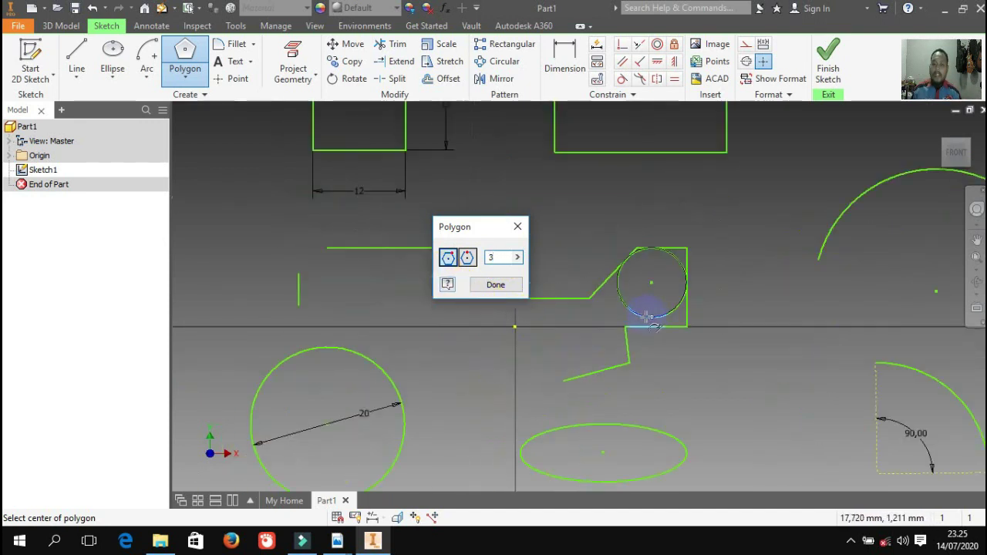
scroll(401, 377, "up", 4)
scroll(586, 280, "down", 2)
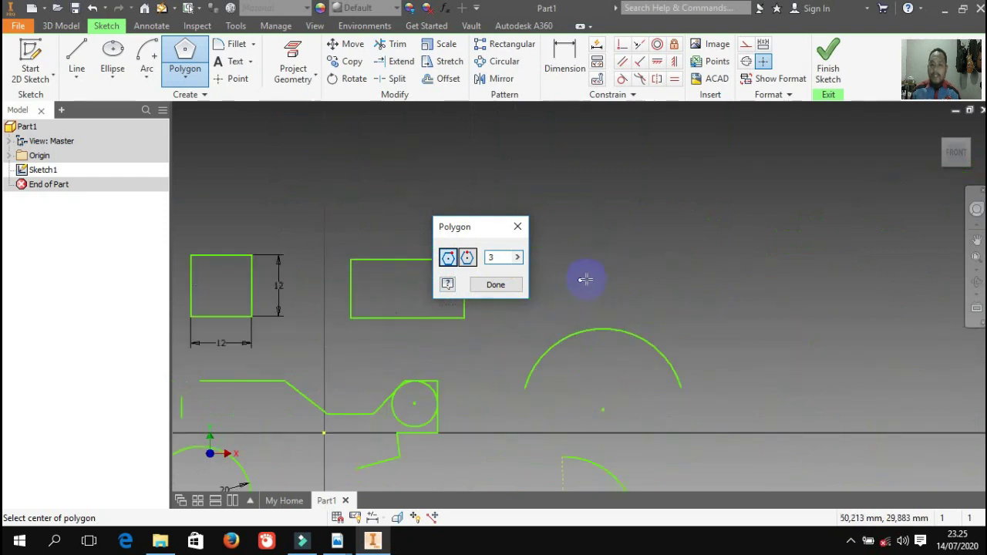
left_click(642, 250)
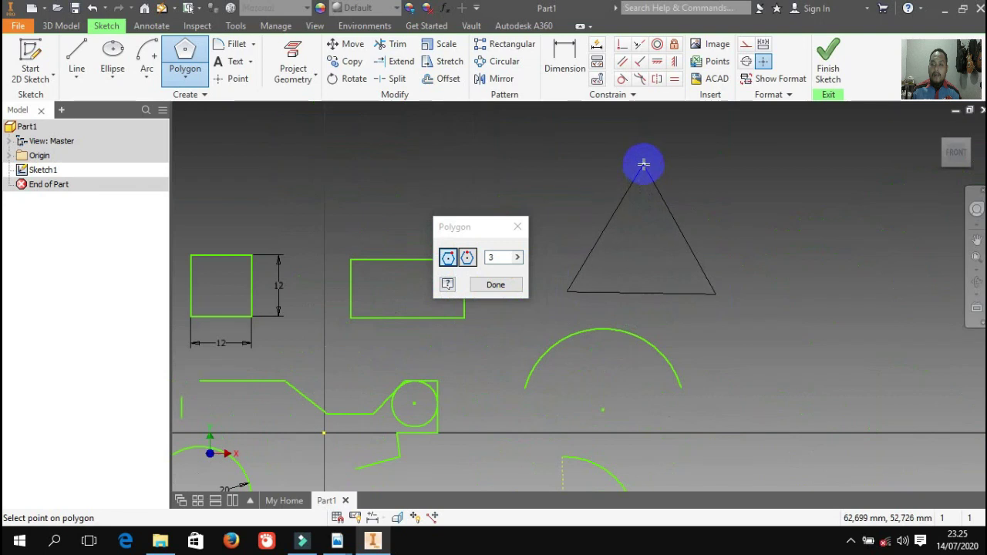
left_click(641, 163)
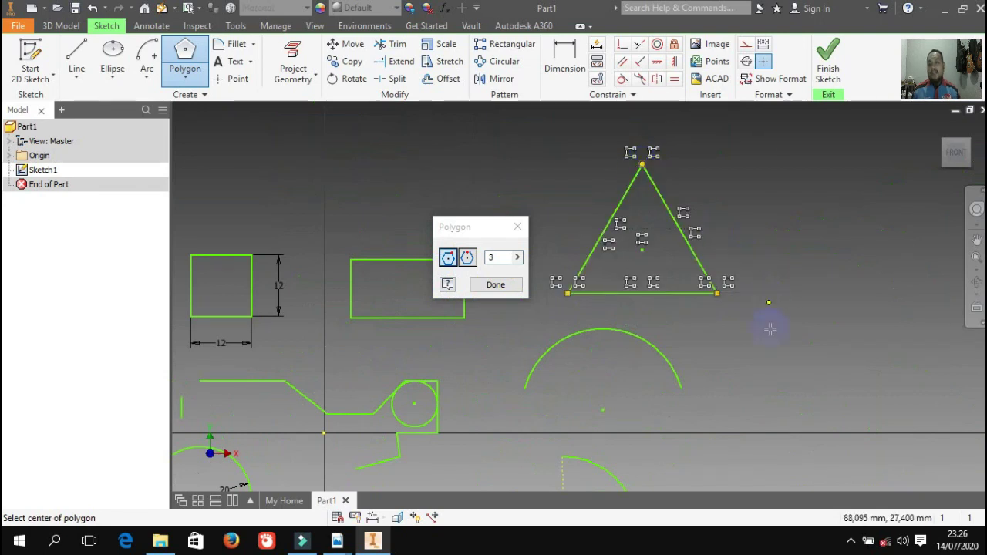
left_click(504, 286)
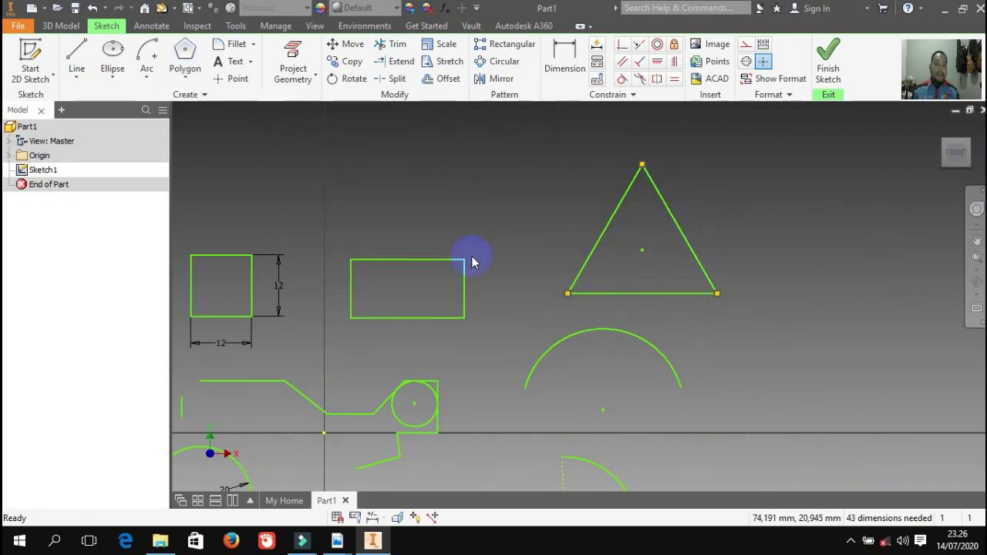
Draw an inscribed six-sided polygon to the right of the triangle, with a vertex pointing up level with the triangle's apex.
left_click(185, 60)
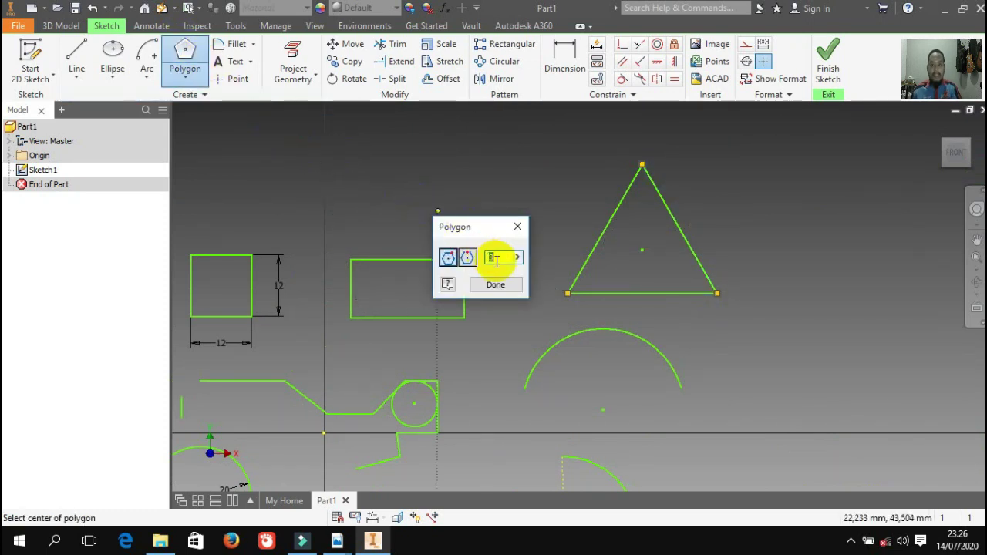
type("6")
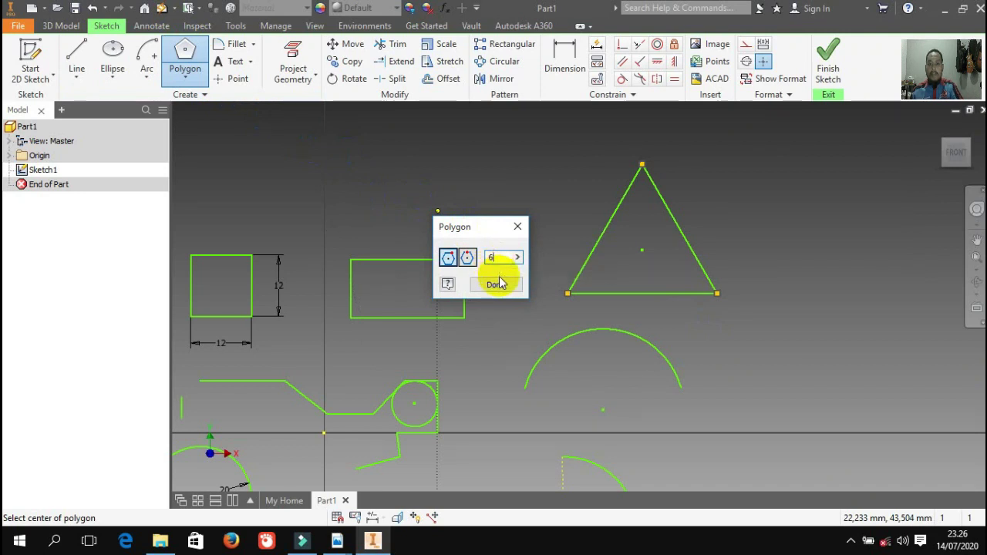
left_click(826, 242)
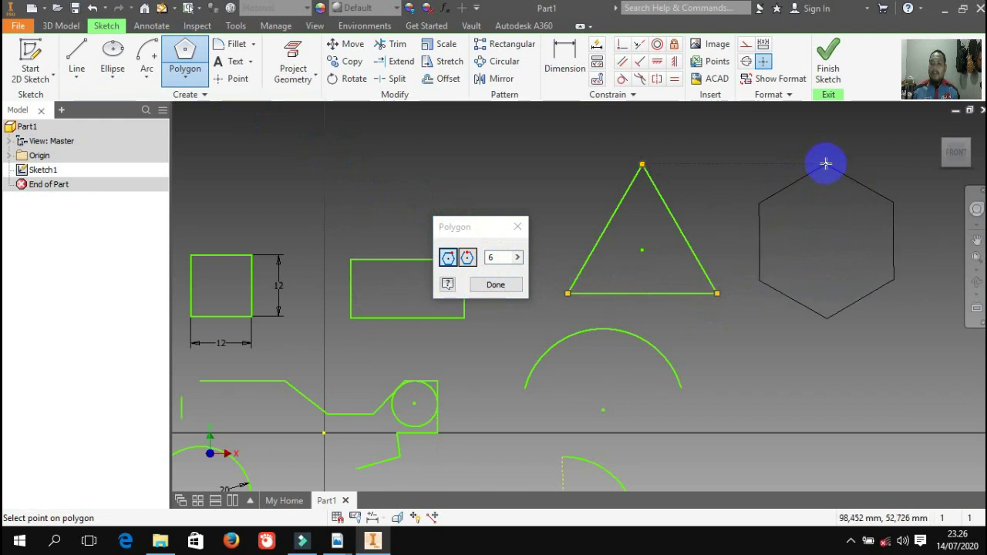
left_click(825, 164)
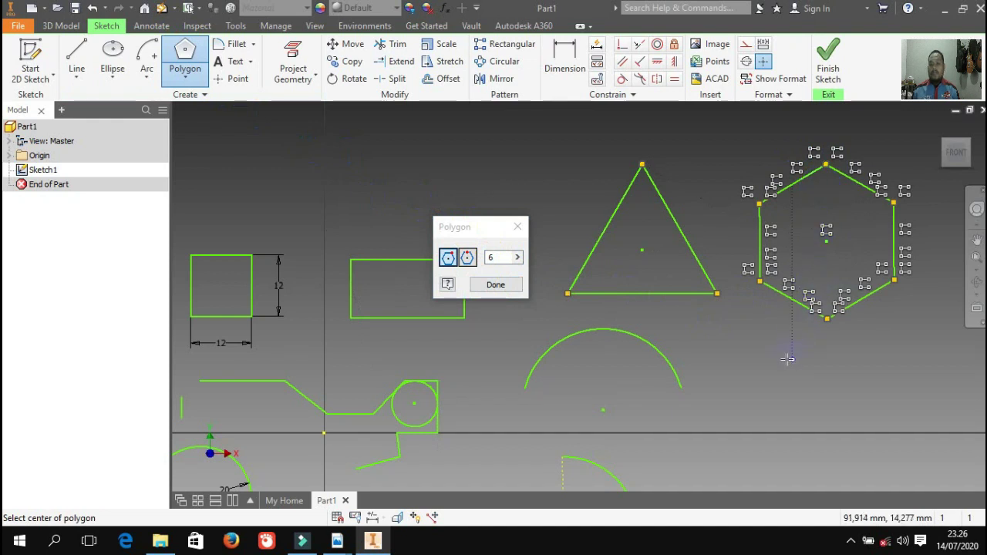
left_click(468, 260)
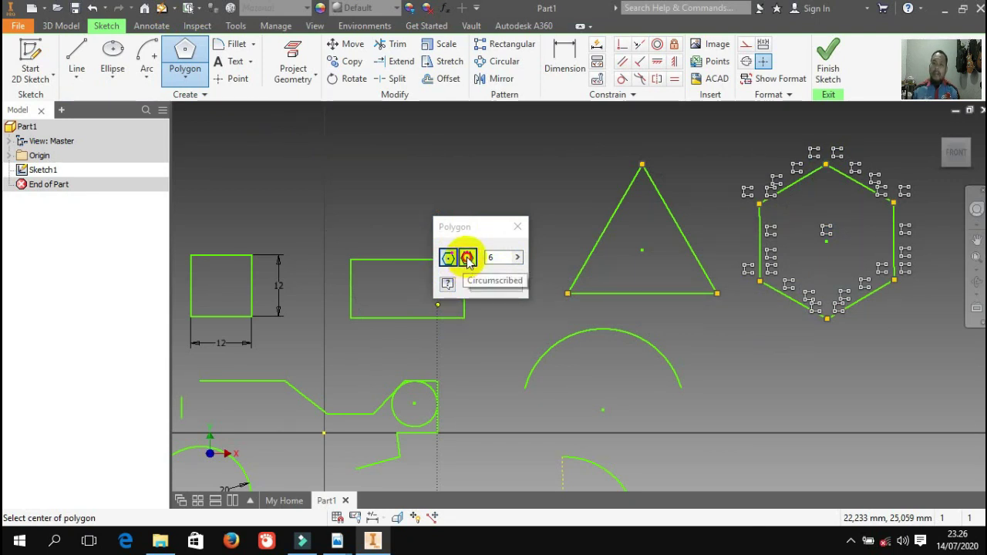
left_click(448, 259)
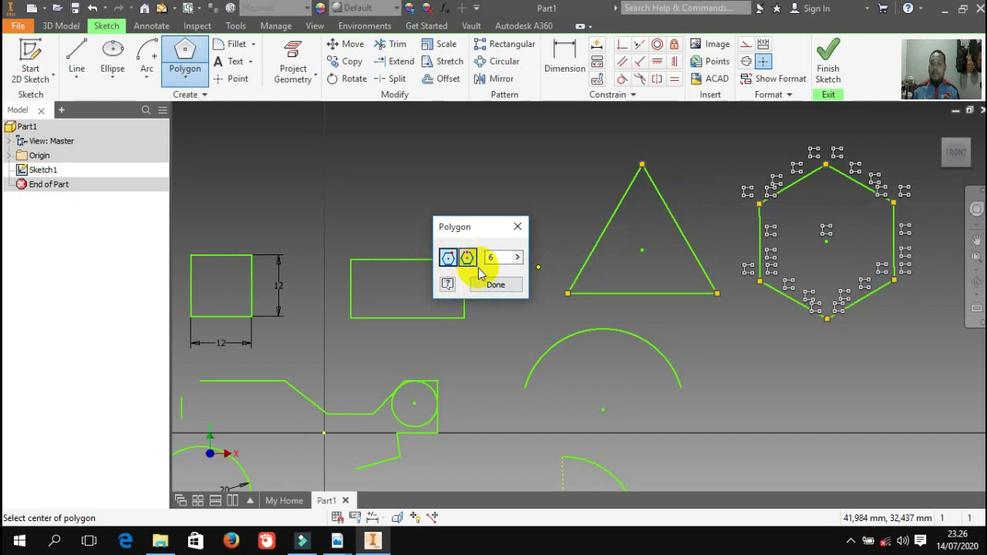
left_click(642, 165)
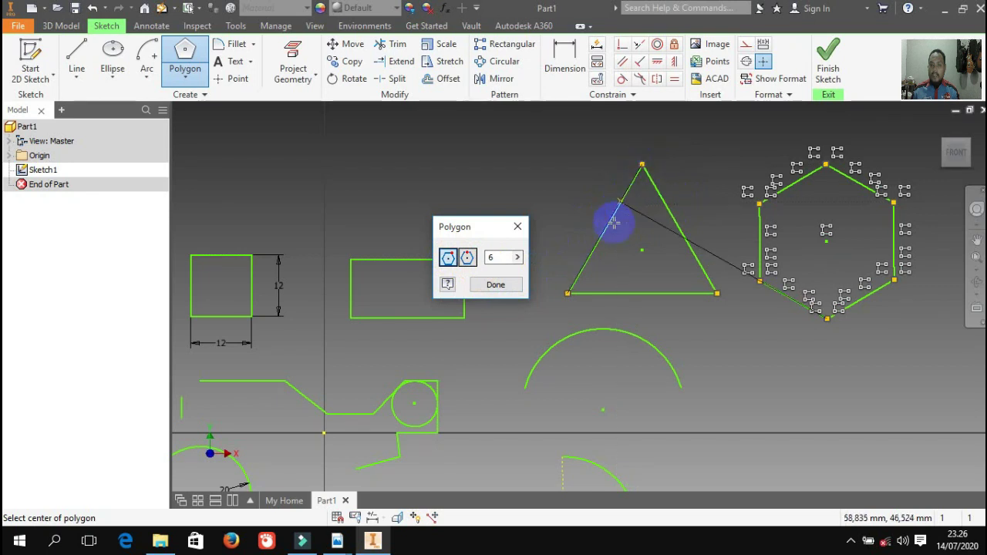
left_click(448, 259)
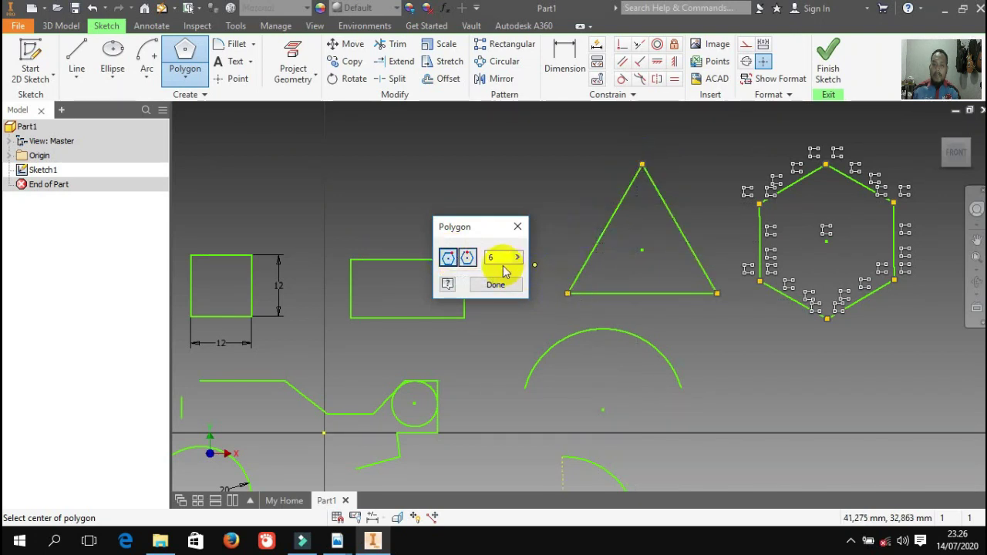
Draw a second inscribed six-sided polygon above and to the left of the triangle, with one vertex pointing straight up.
scroll(632, 390, "down", 3)
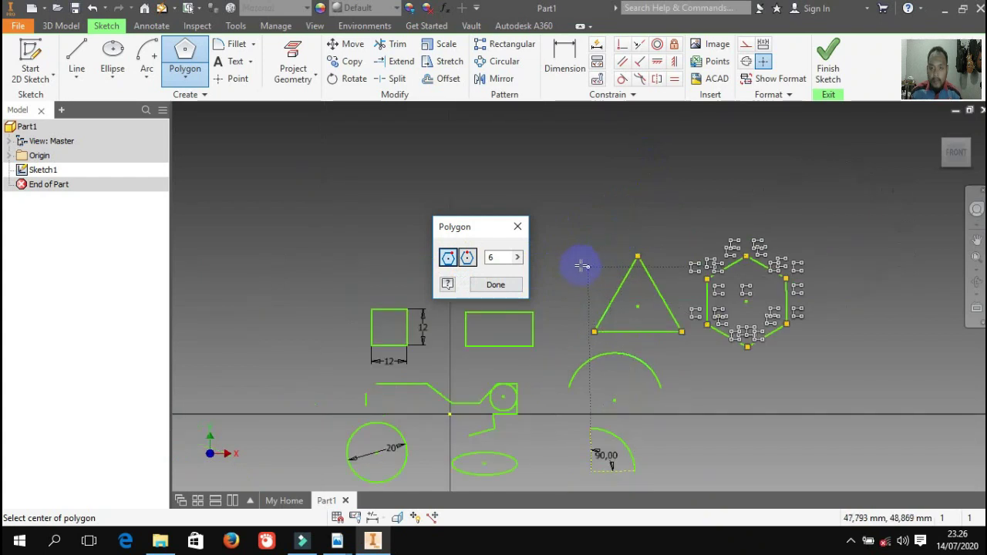
scroll(616, 270, "up", 3)
scroll(717, 286, "down", 2)
scroll(622, 245, "up", 2)
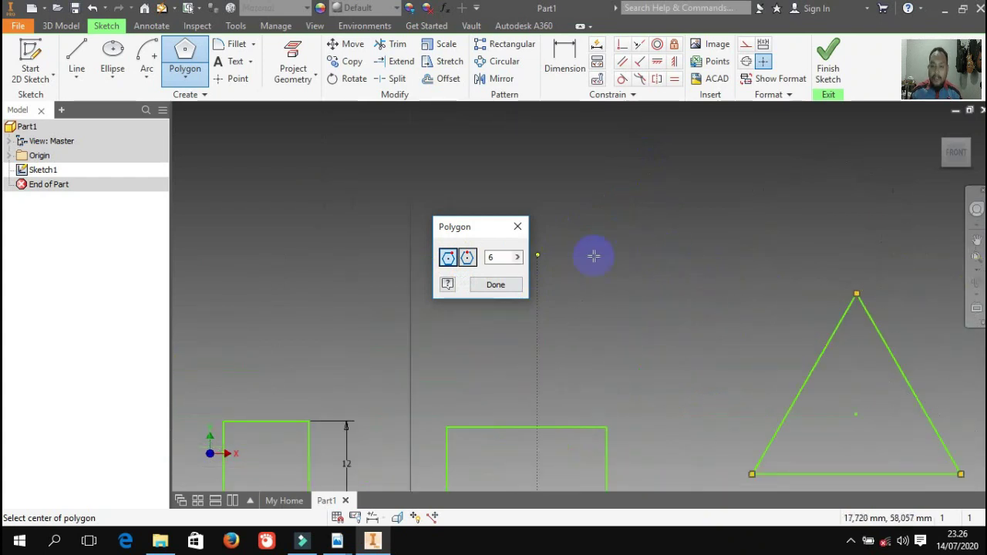
left_click(663, 265)
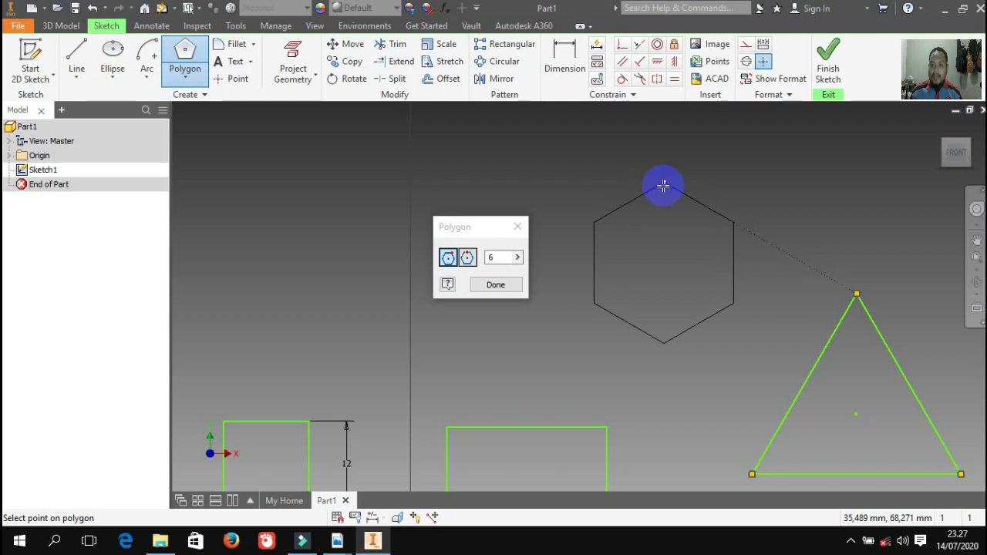
left_click(662, 185)
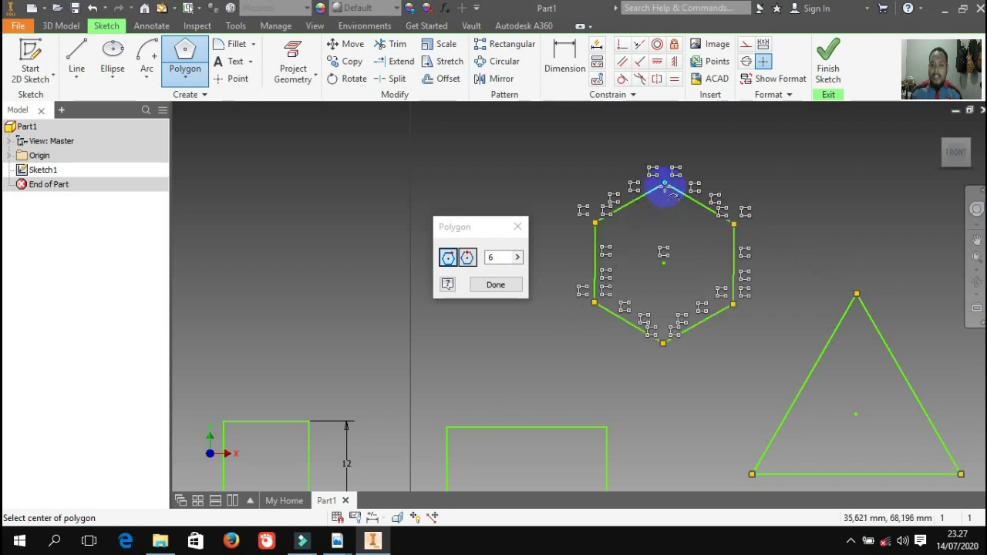
Draw a circumscribed six-sided polygon just above the triangle's apex, with a flat edge facing up, and close the Polygon tool.
left_click(469, 258)
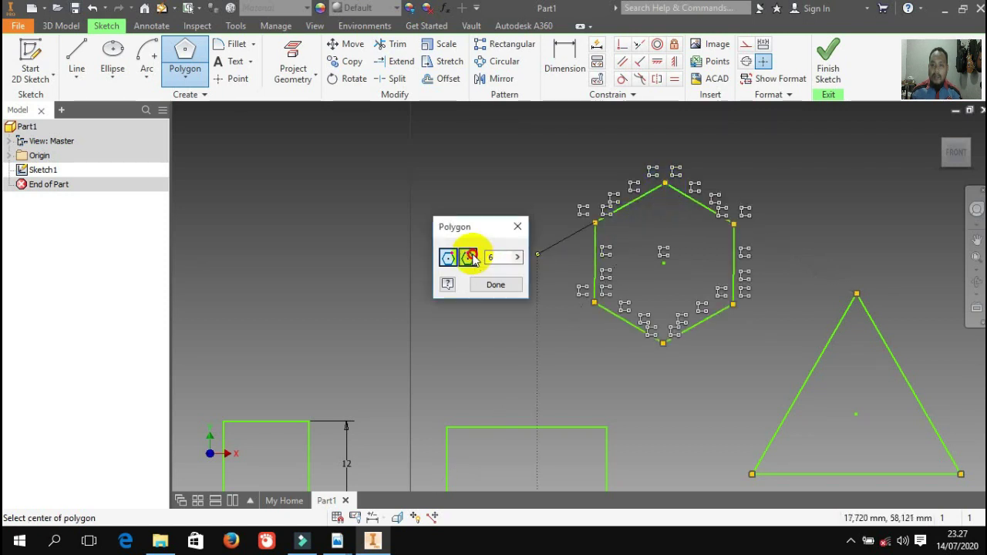
left_click(830, 225)
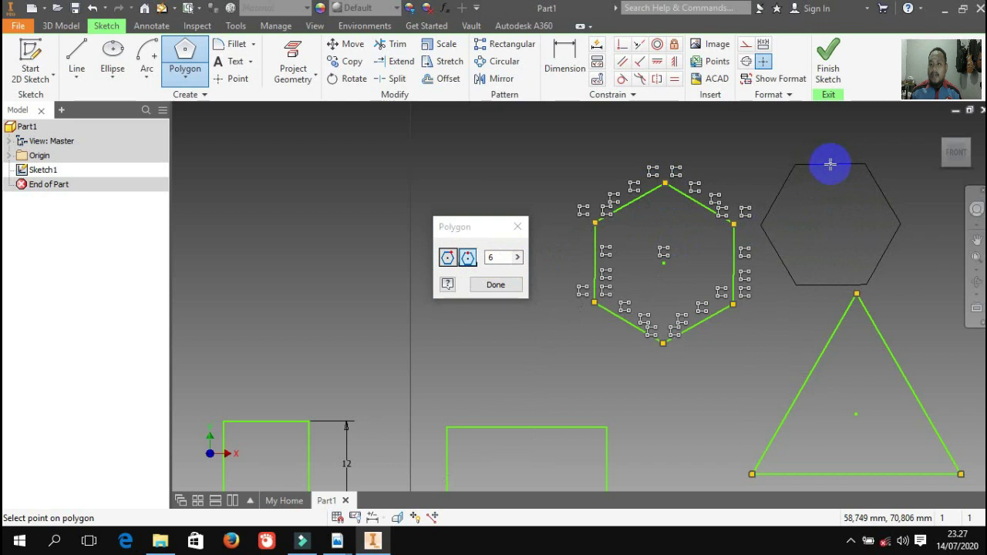
left_click(831, 163)
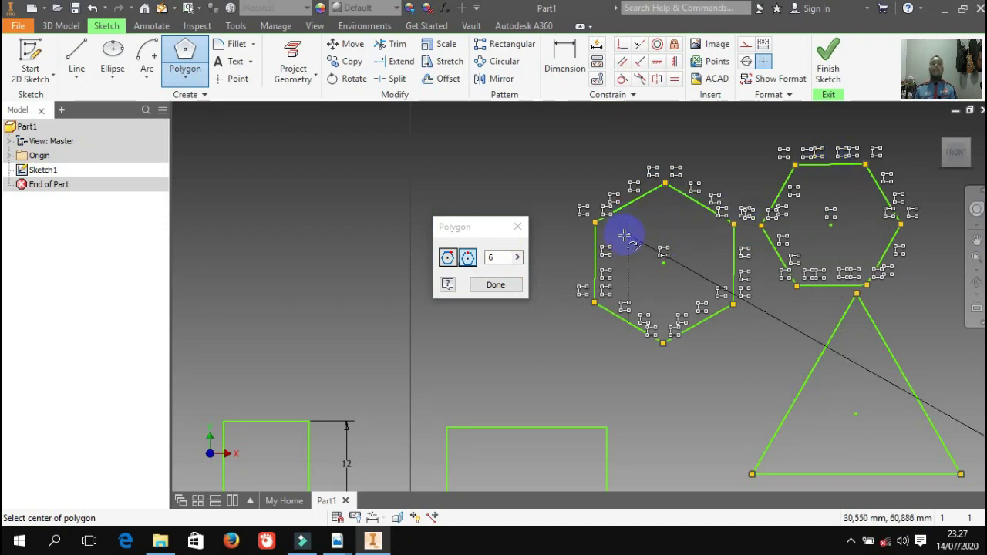
left_click(495, 285)
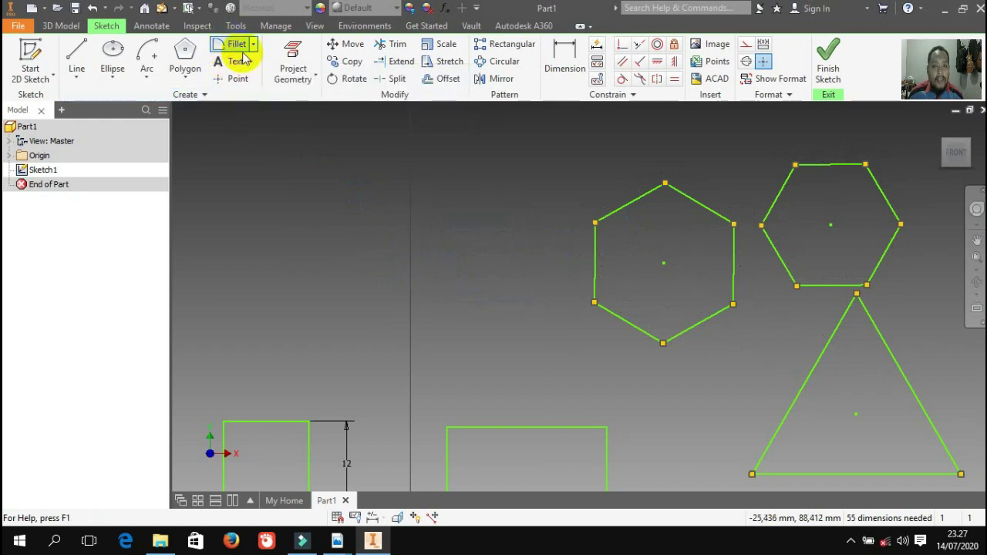
Fillet the upper-right corner of the wider rectangle with a 5 mm radius.
scroll(605, 169, "down", 5)
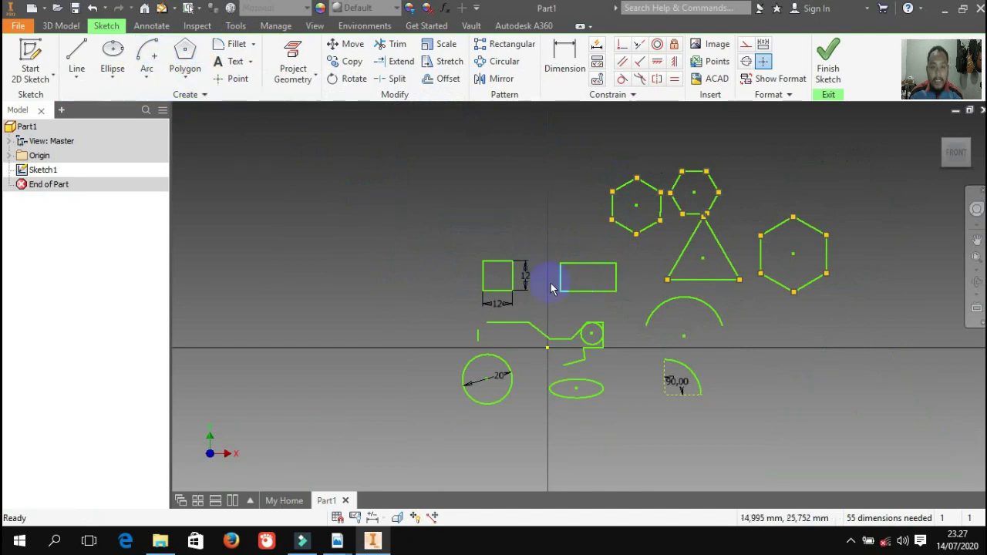
scroll(644, 297, "up", 5)
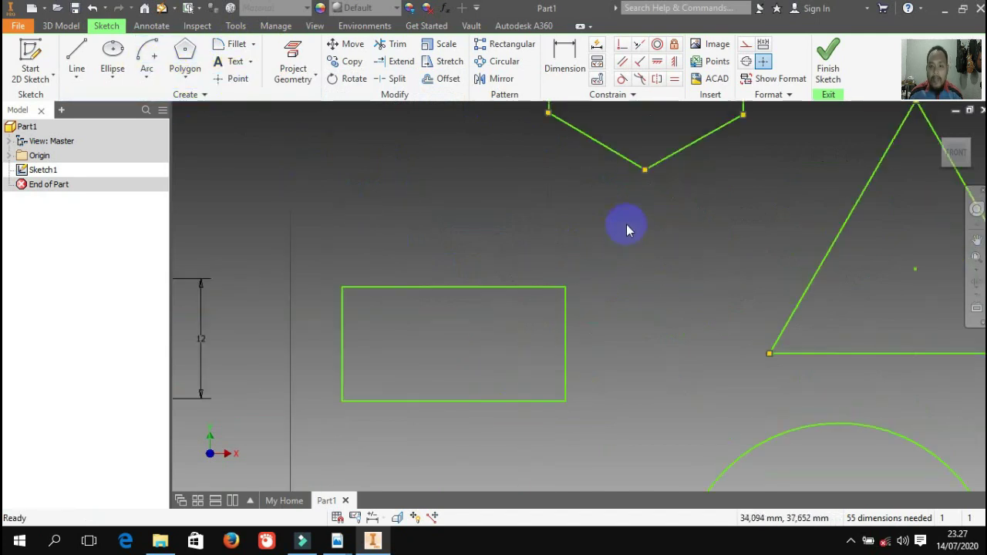
scroll(628, 225, "down", 2)
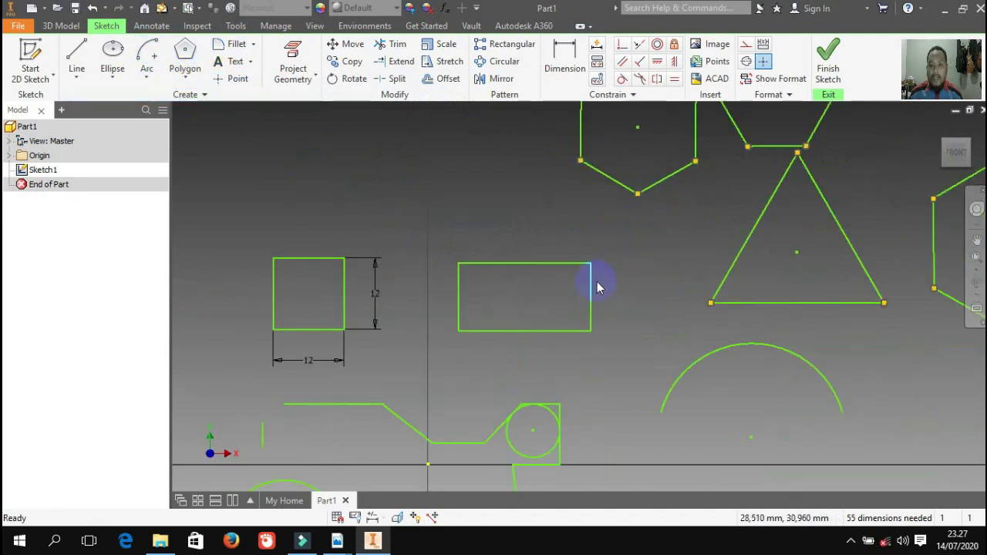
scroll(595, 277, "up", 3)
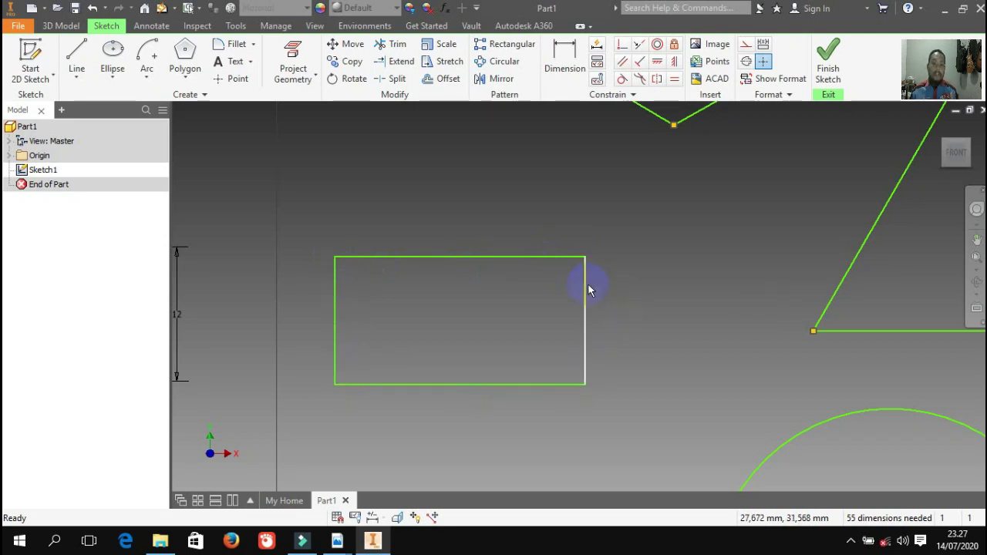
left_click(235, 45)
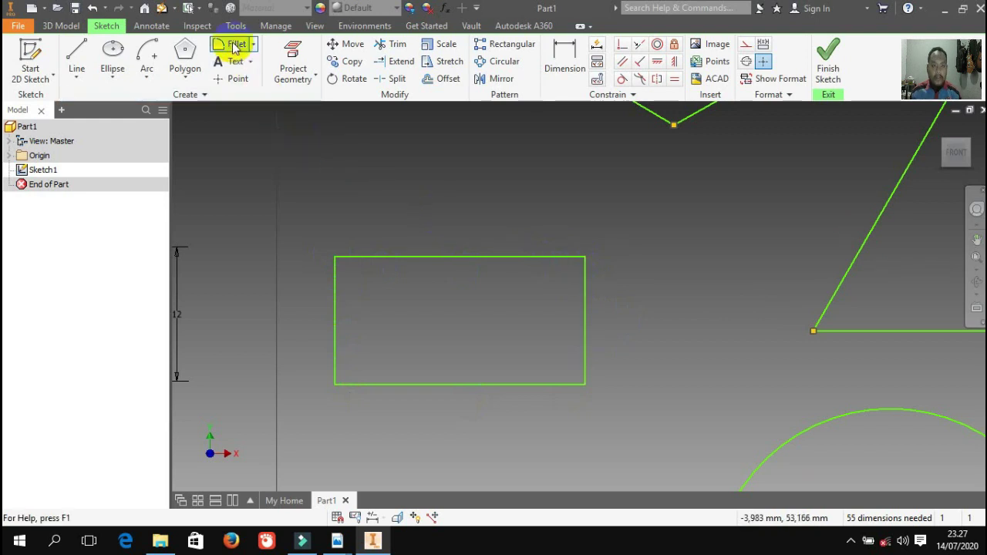
left_click(235, 45)
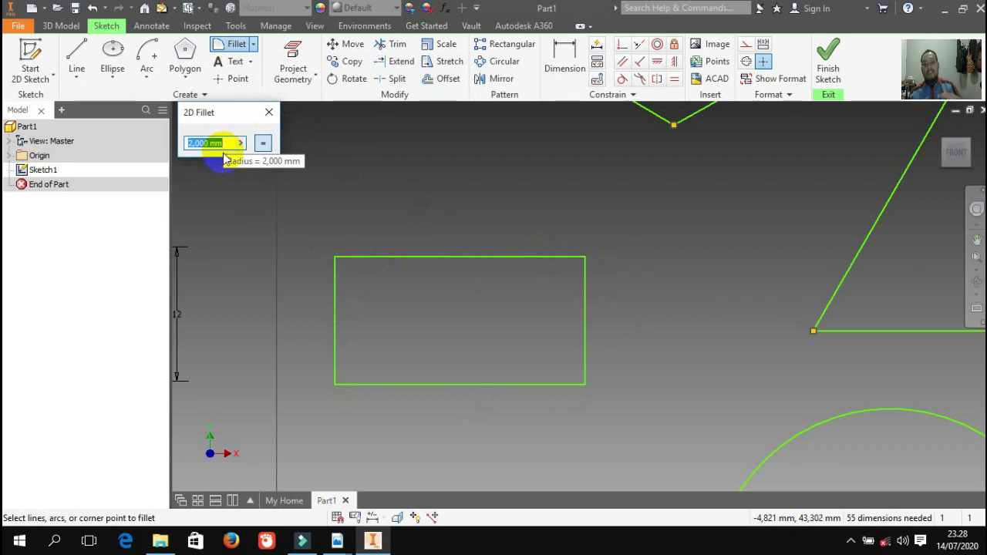
type("5")
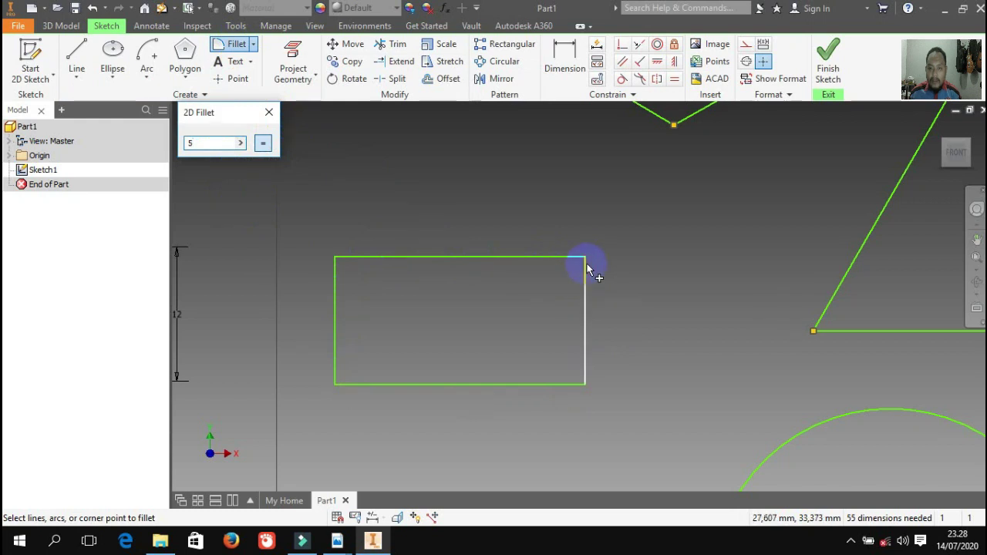
left_click(564, 259)
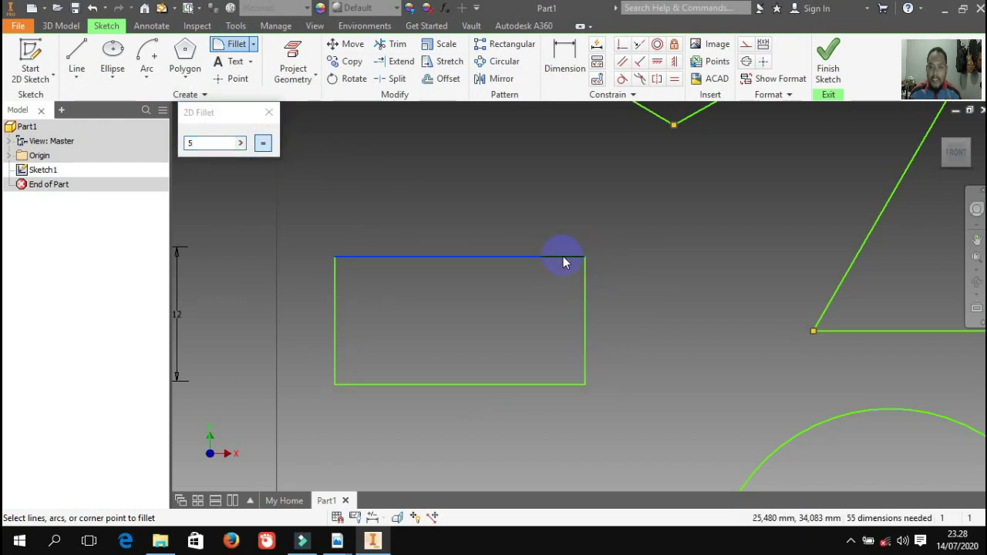
left_click(586, 285)
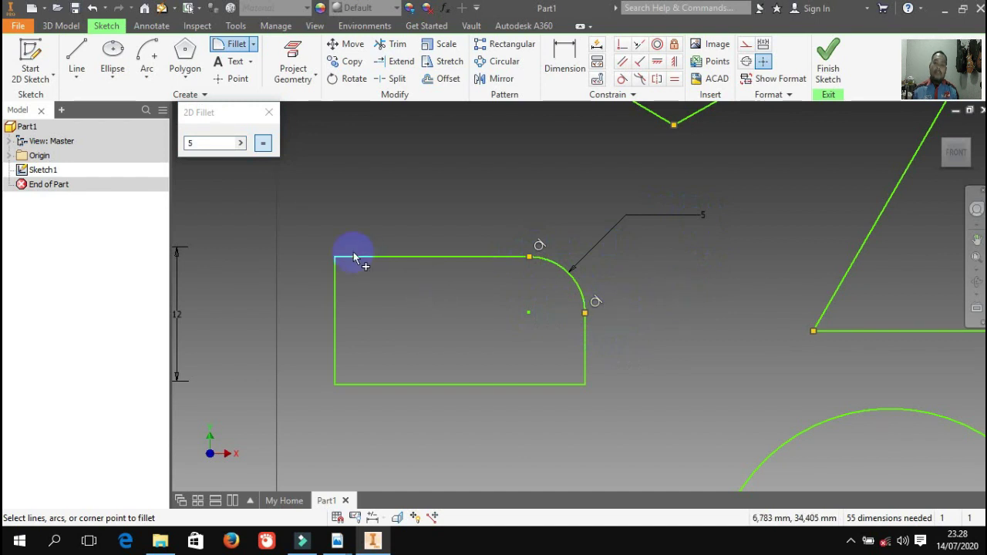
Fillet the profile's corner just above the origin, between the sloping line and the lower horizontal line, with a 5 mm radius.
scroll(638, 331, "down", 4)
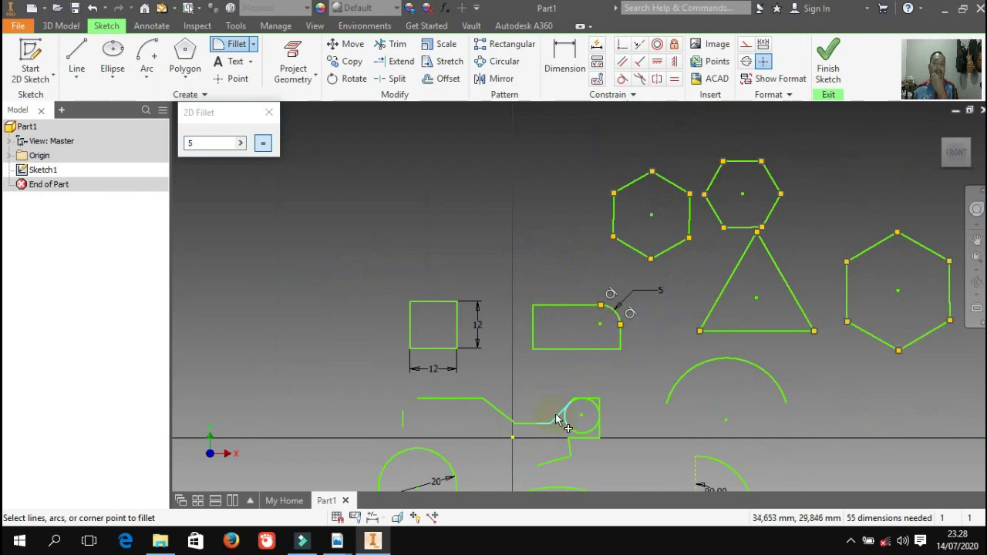
scroll(508, 442, "up", 6)
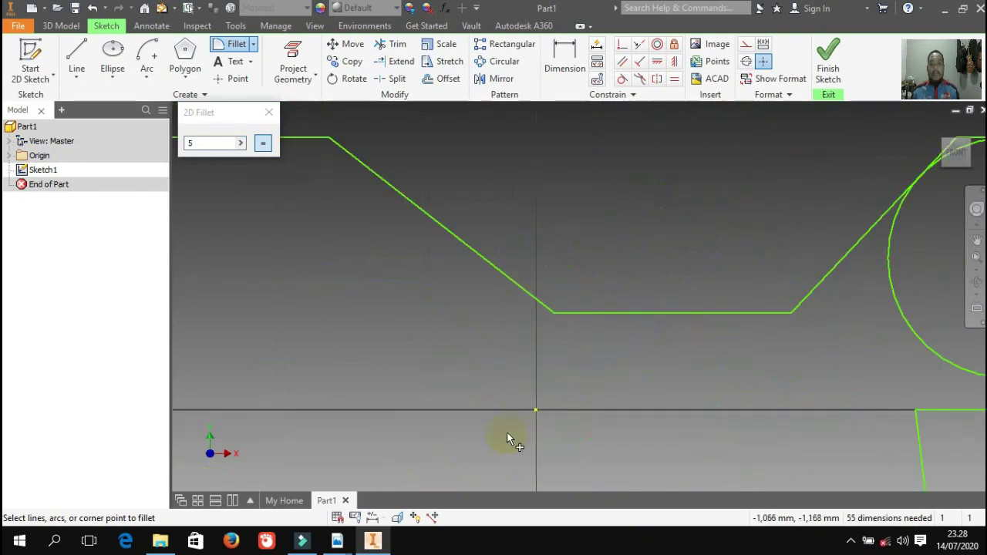
left_click(543, 306)
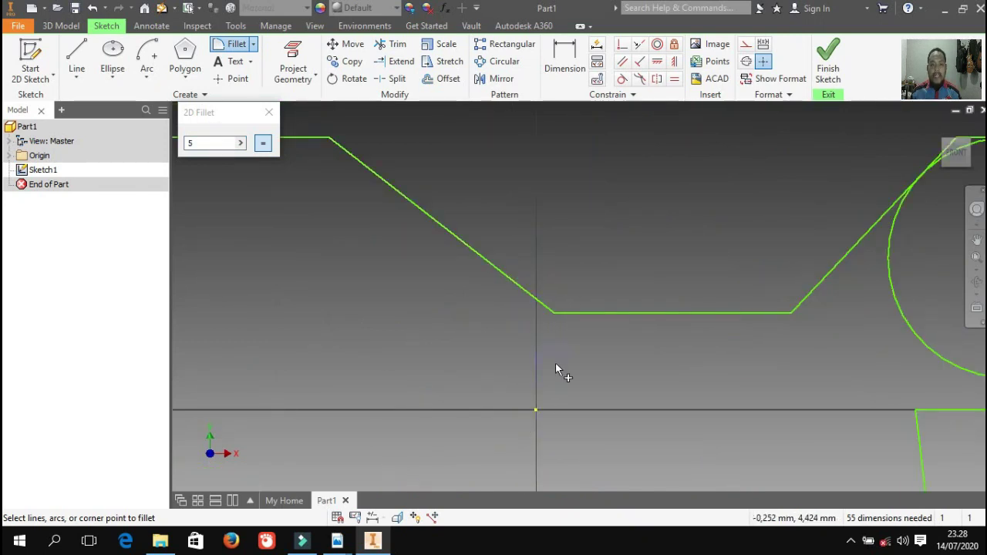
left_click(593, 313)
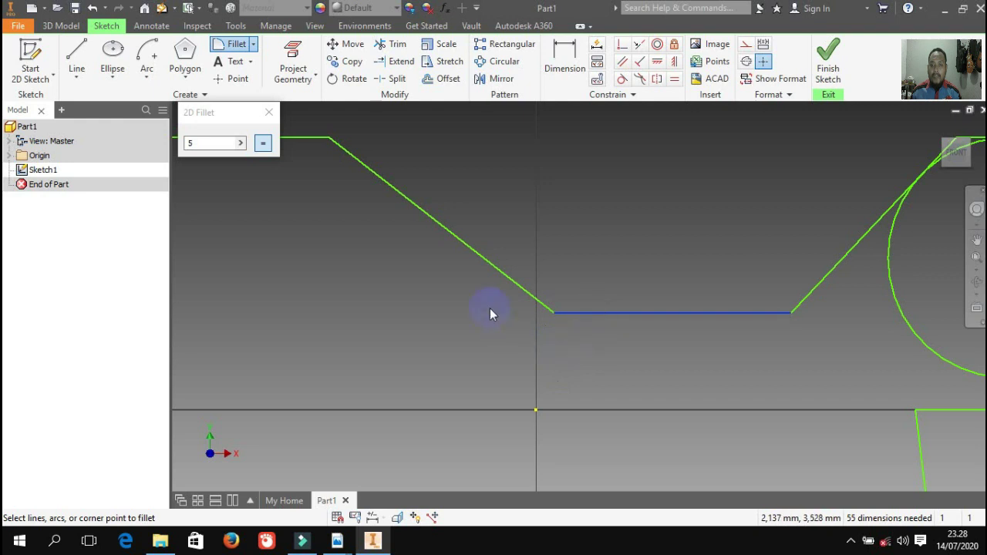
left_click(502, 275)
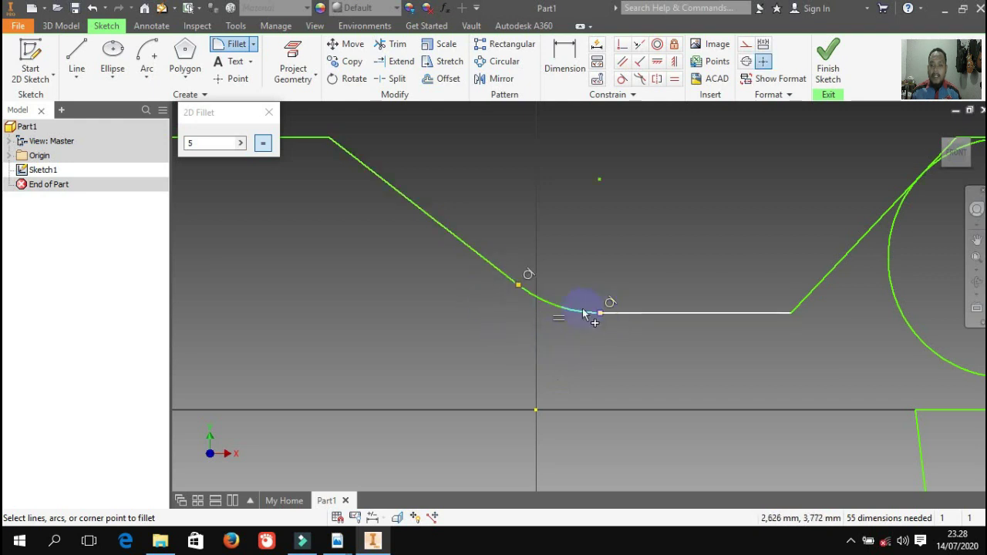
scroll(569, 325, "down", 2)
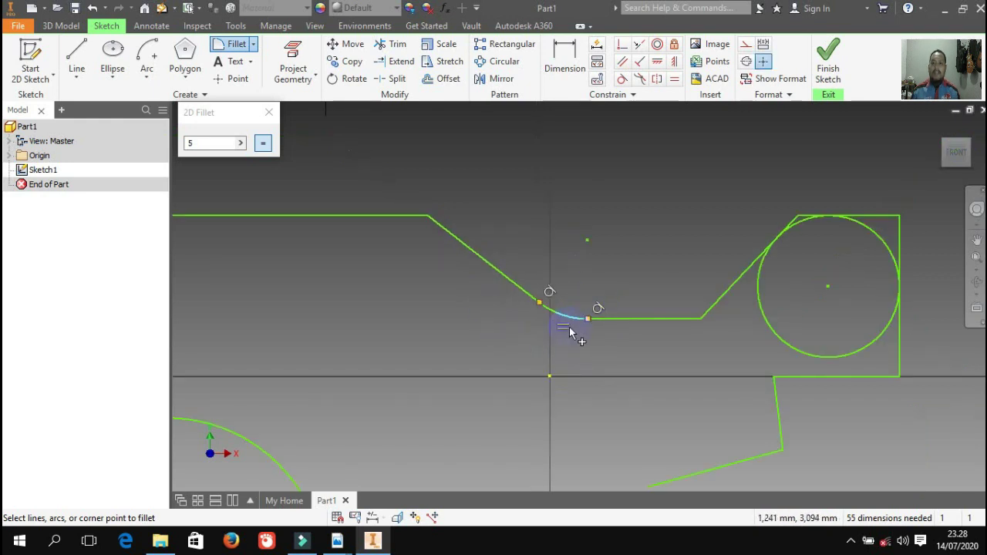
scroll(560, 349, "down", 3)
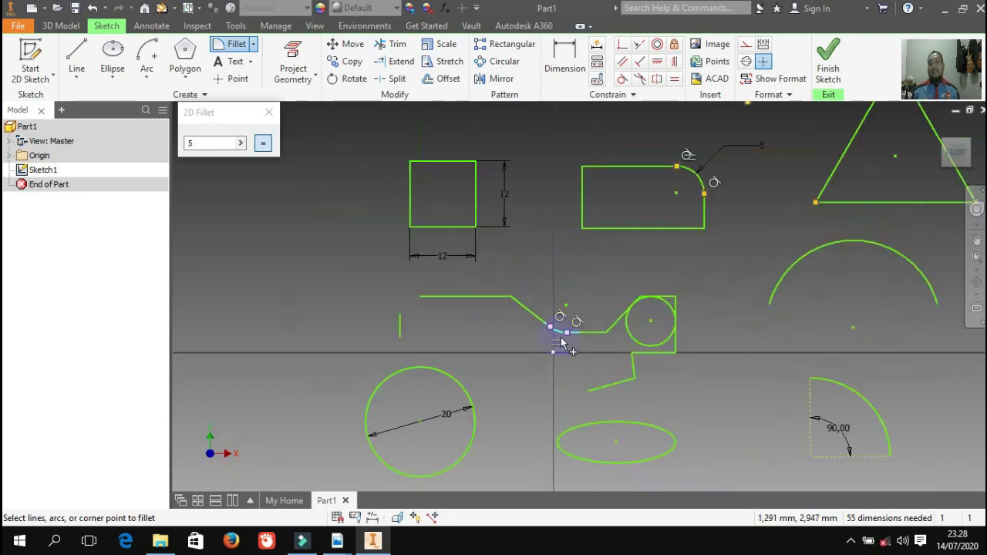
Chamfer the upper-left corner of the filleted rectangle with an equal distance of 5 mm, and close the Chamfer tool.
left_click(253, 46)
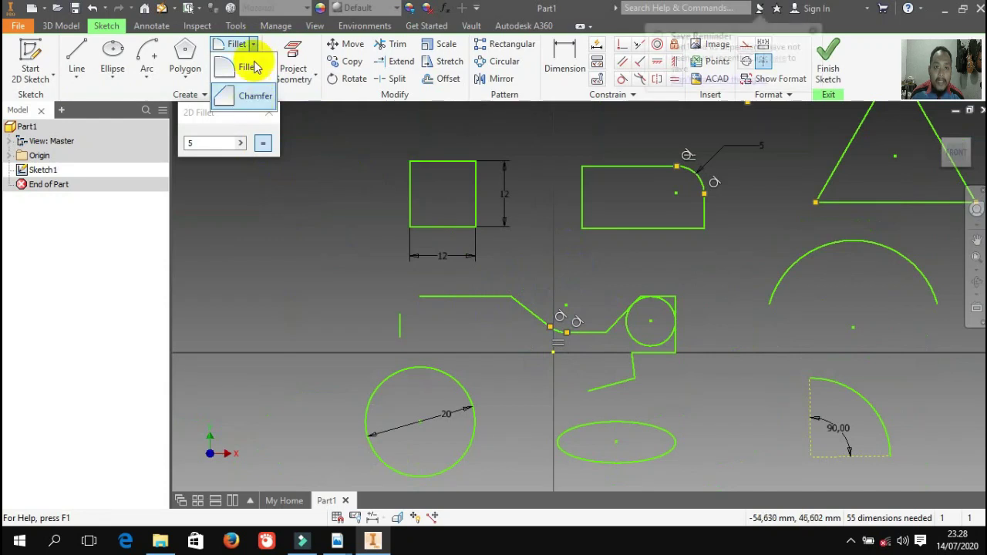
left_click(254, 45)
left_click(253, 44)
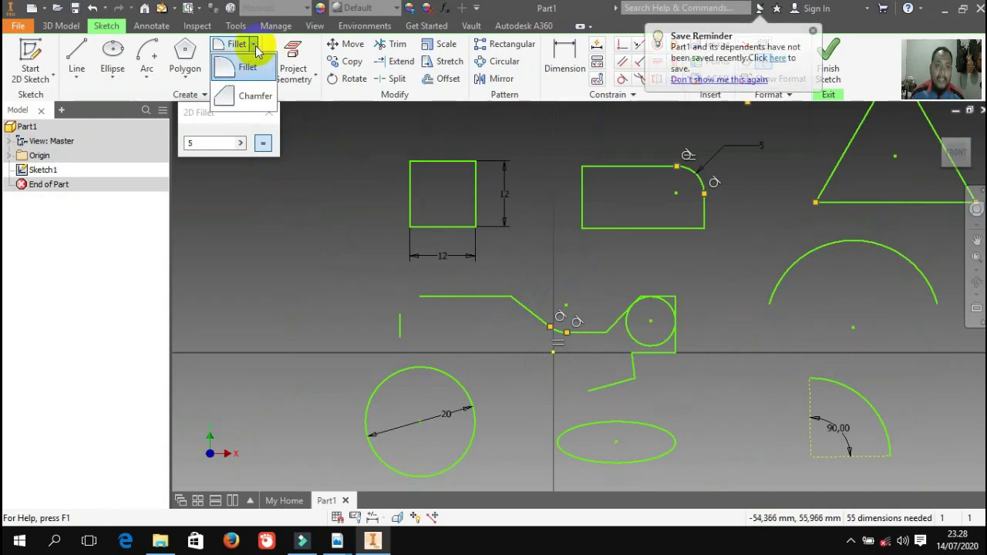
left_click(249, 107)
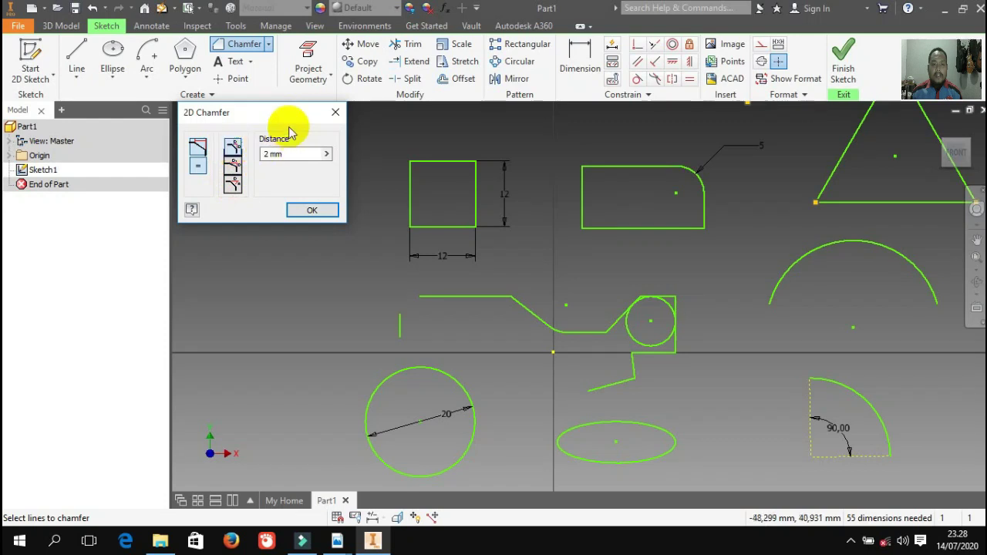
scroll(587, 162, "up", 5)
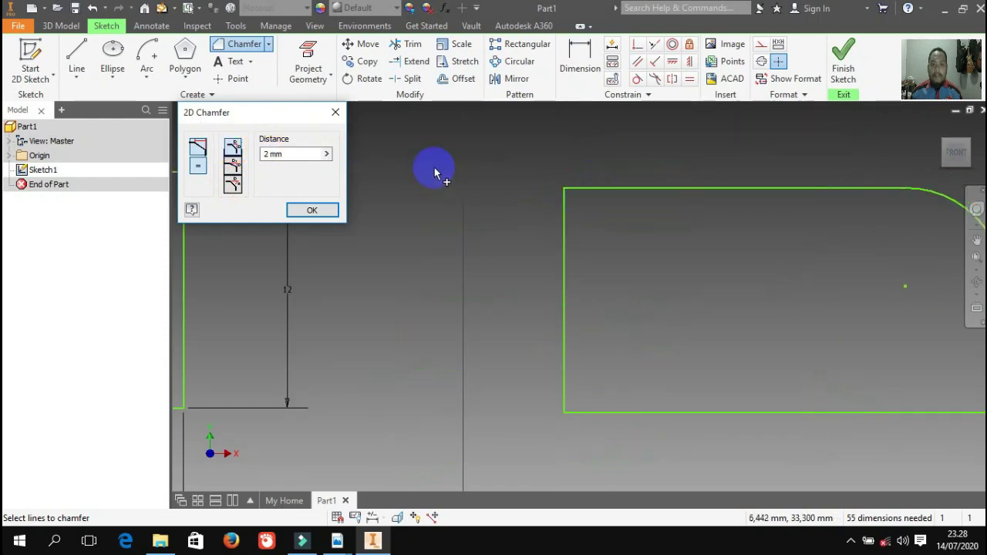
scroll(479, 192, "down", 3)
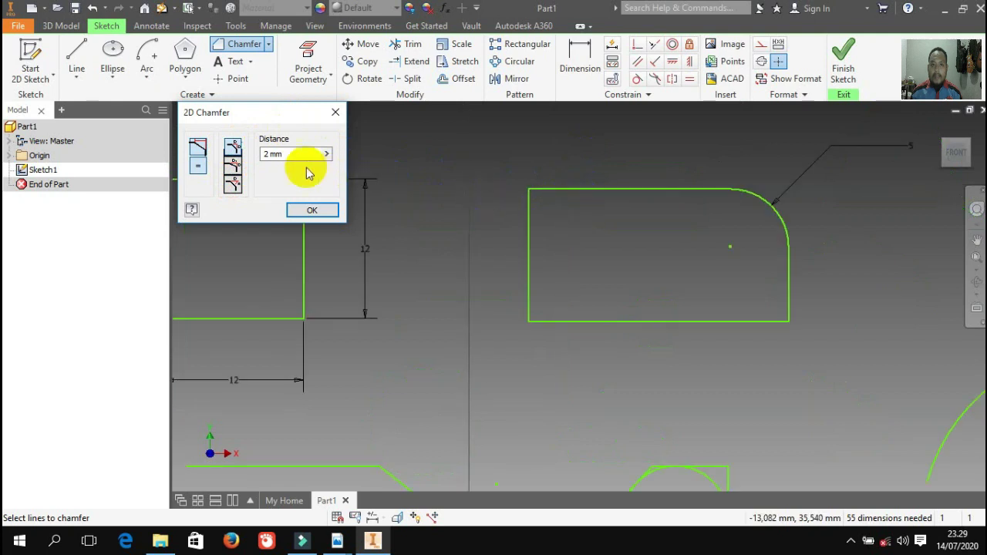
left_click(239, 154)
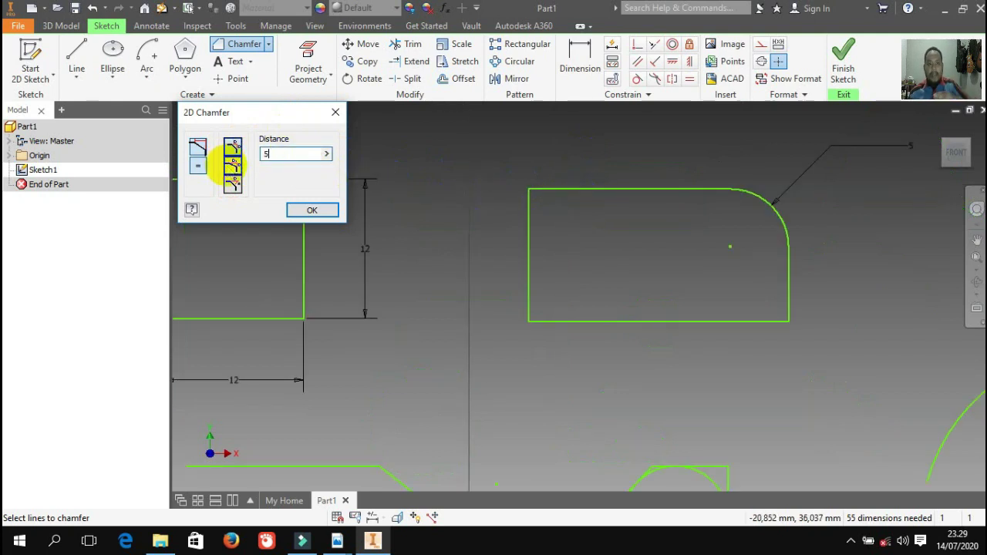
left_click(549, 193)
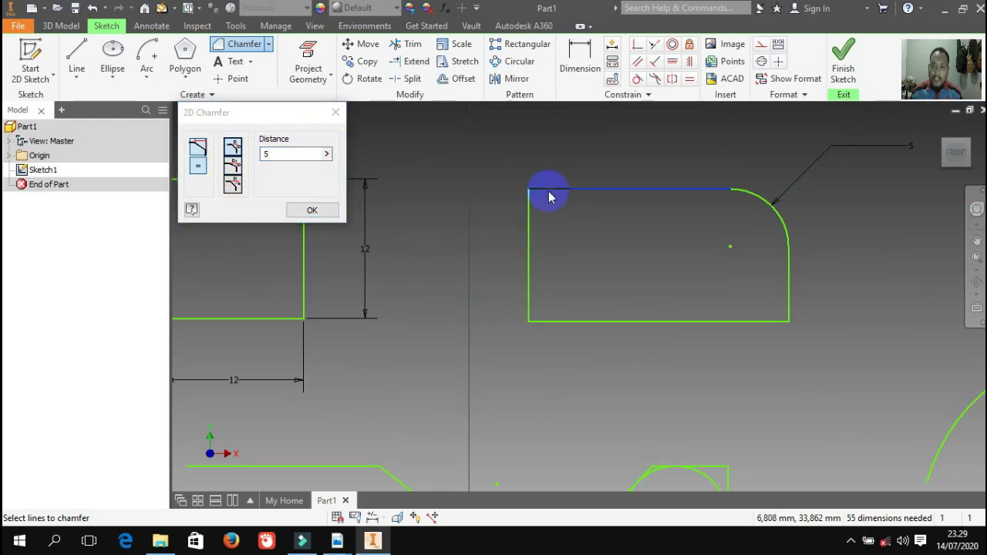
left_click(529, 245)
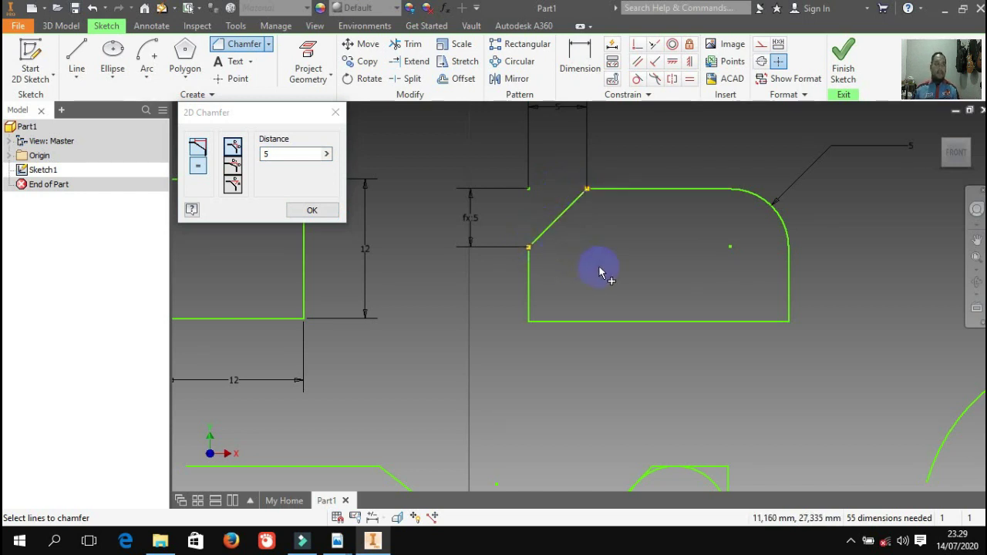
scroll(552, 303, "down", 3)
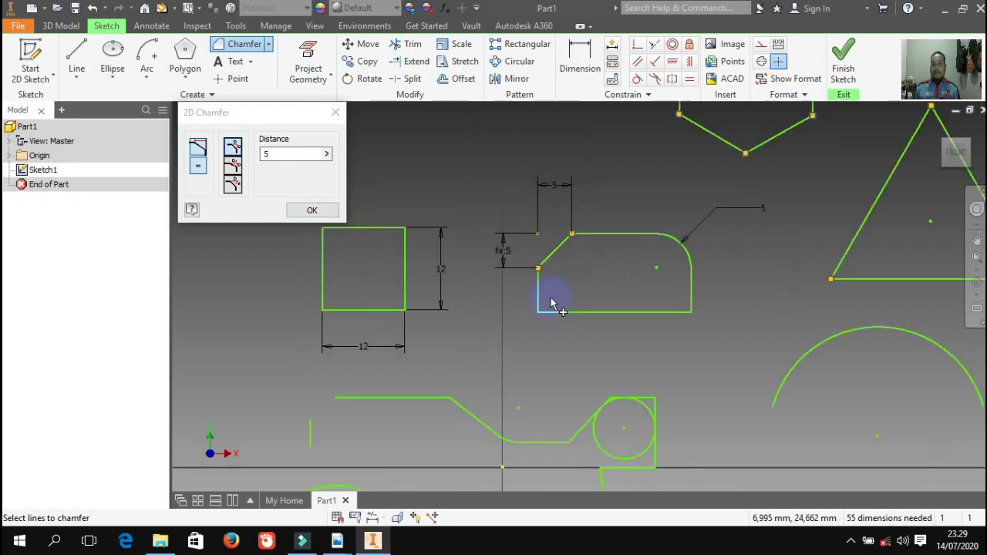
left_click(307, 211)
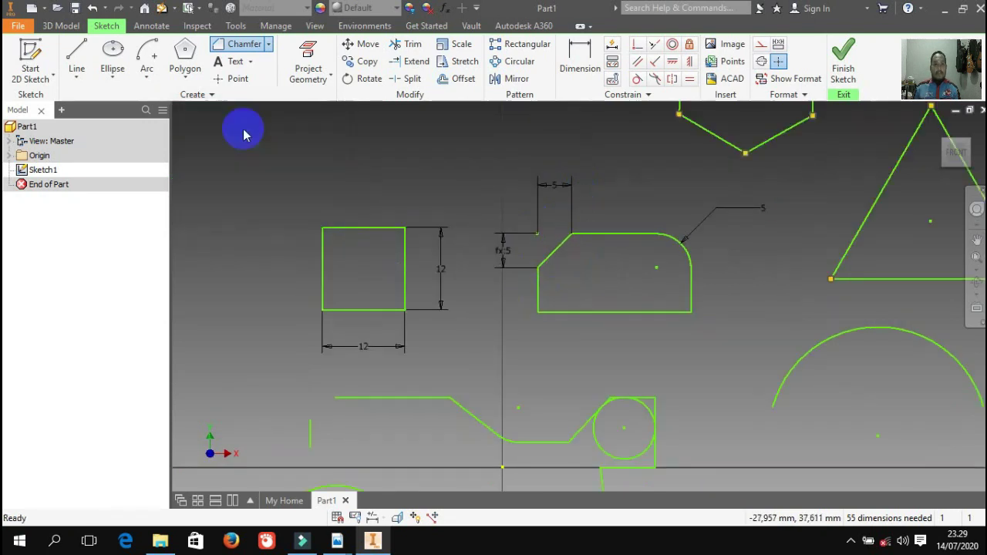
Add the sketch text "SMK BISA" in Tahoma at 3,05 mm height and position it just above the 12 mm square.
left_click(231, 64)
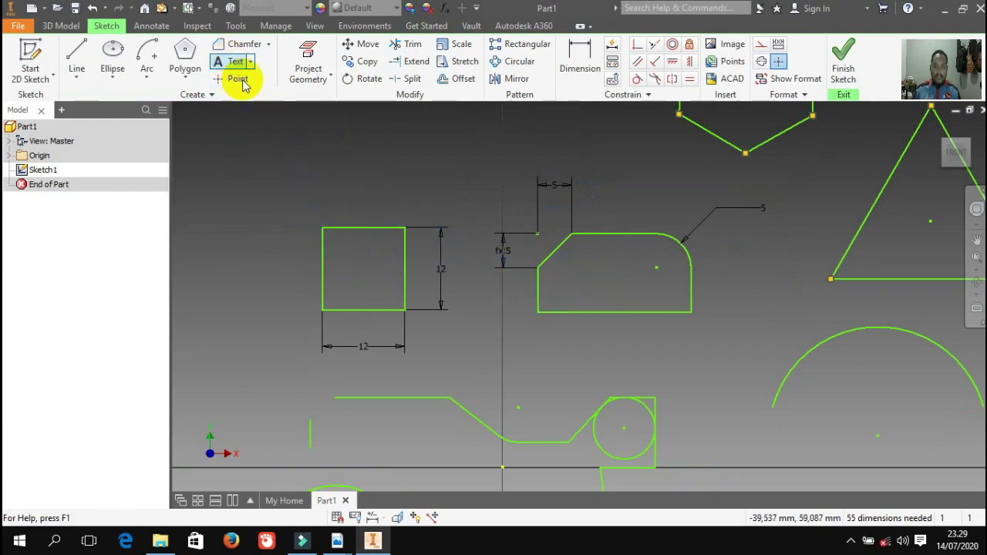
left_click(338, 263)
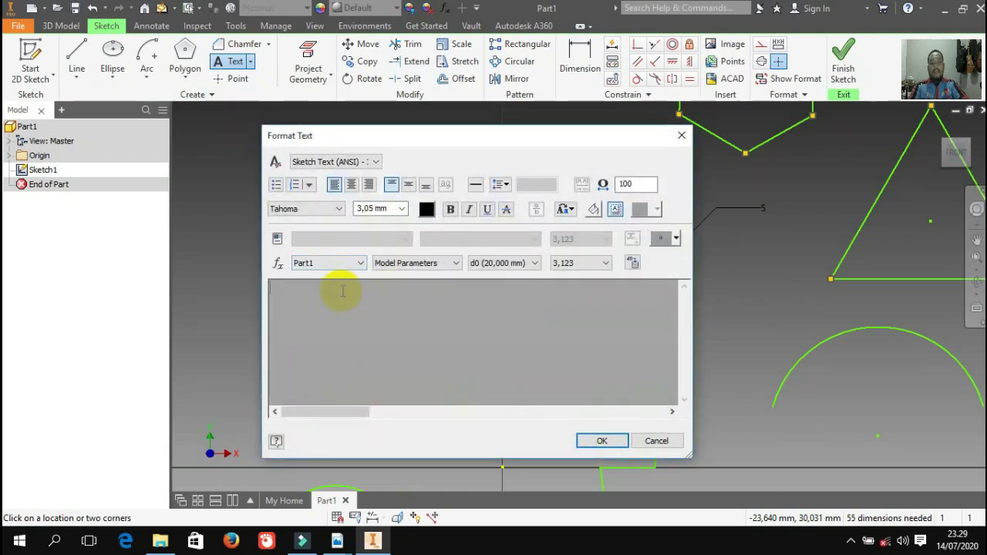
type("SMK ")
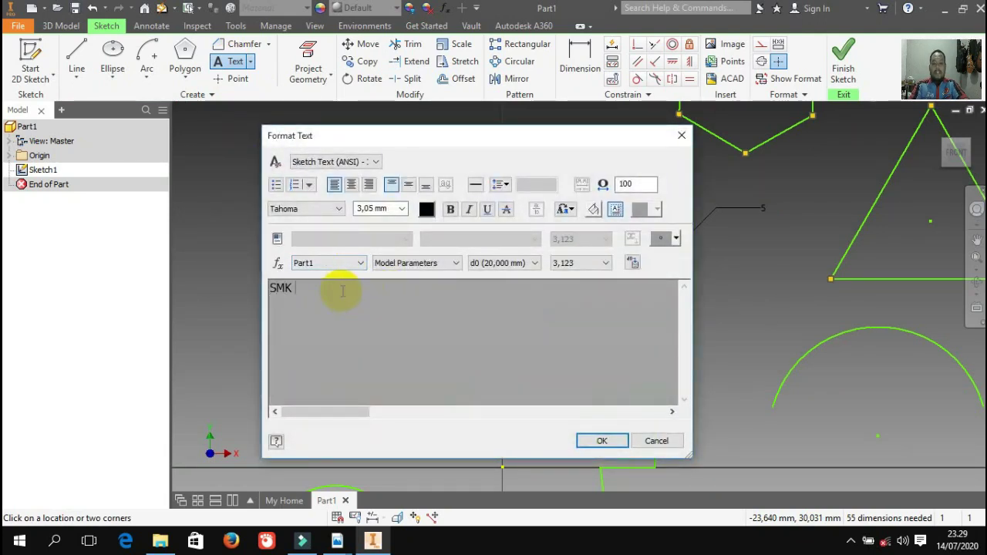
type("BISA")
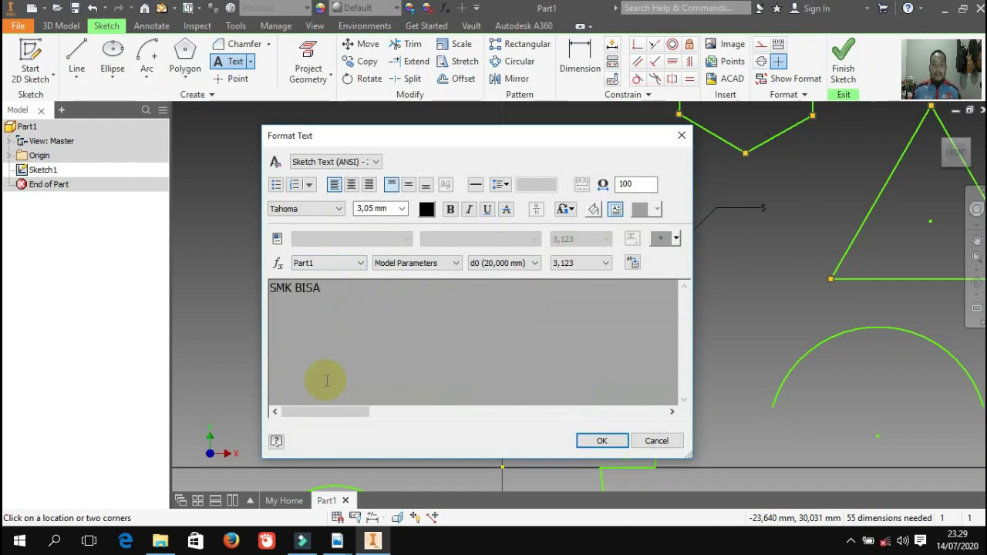
left_click(401, 210)
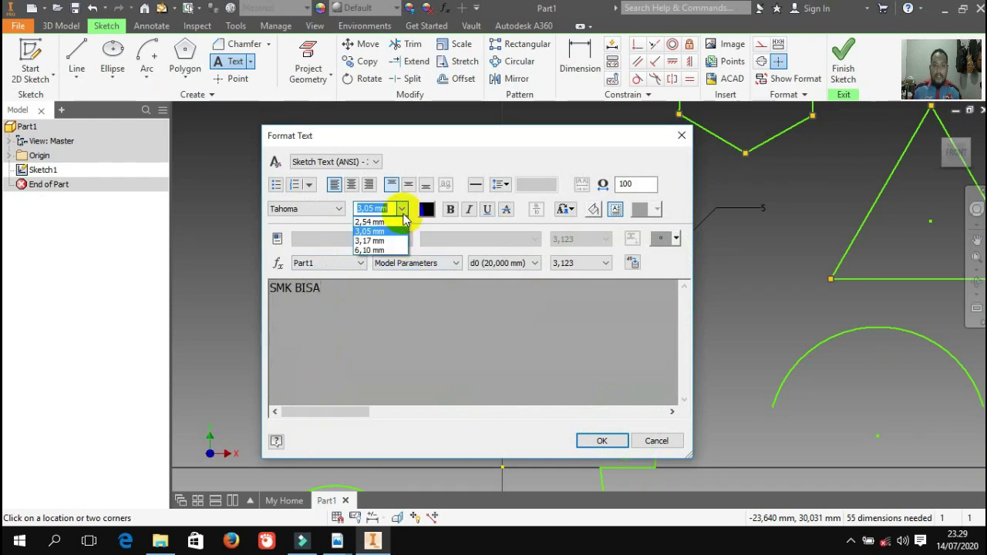
left_click(402, 211)
left_click(330, 208)
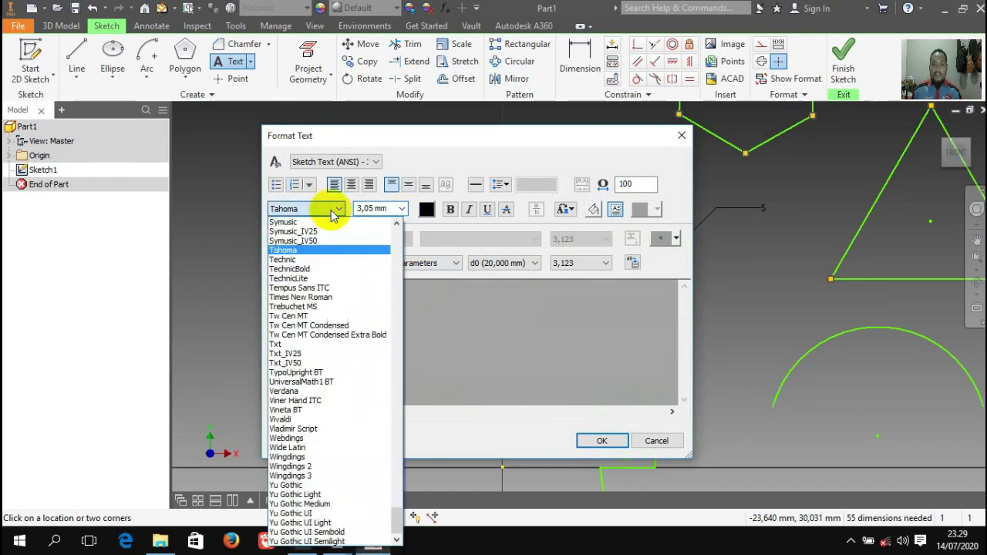
left_click(473, 301)
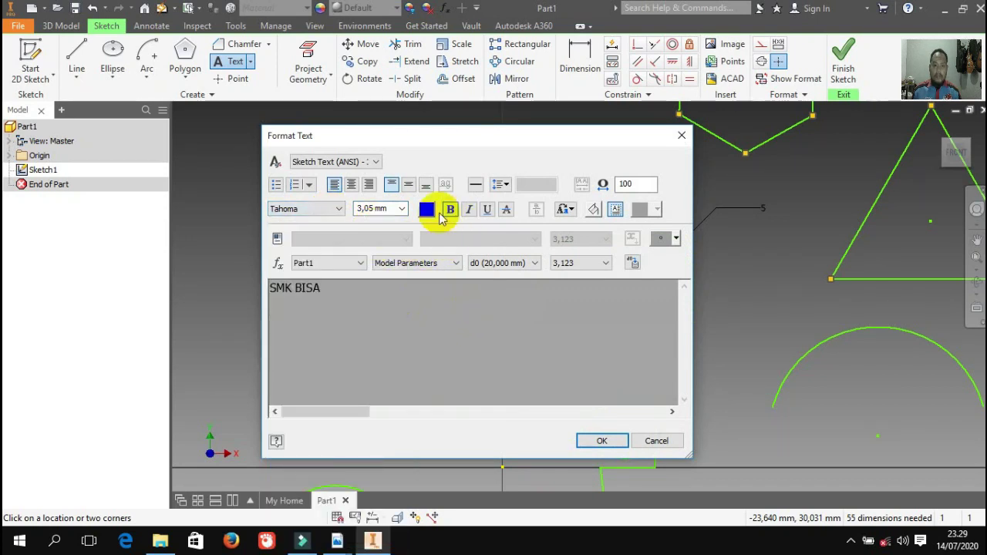
left_click(595, 441)
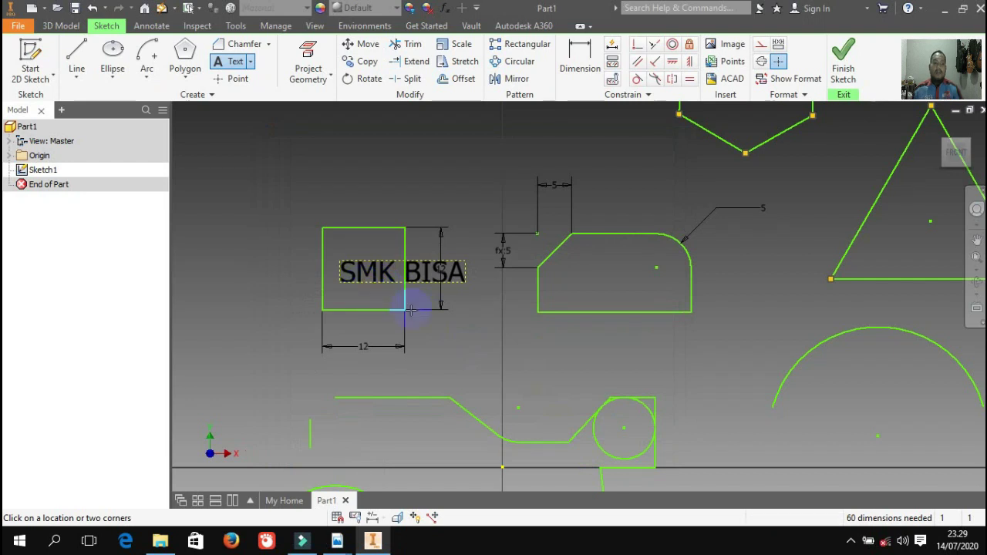
key("Escape")
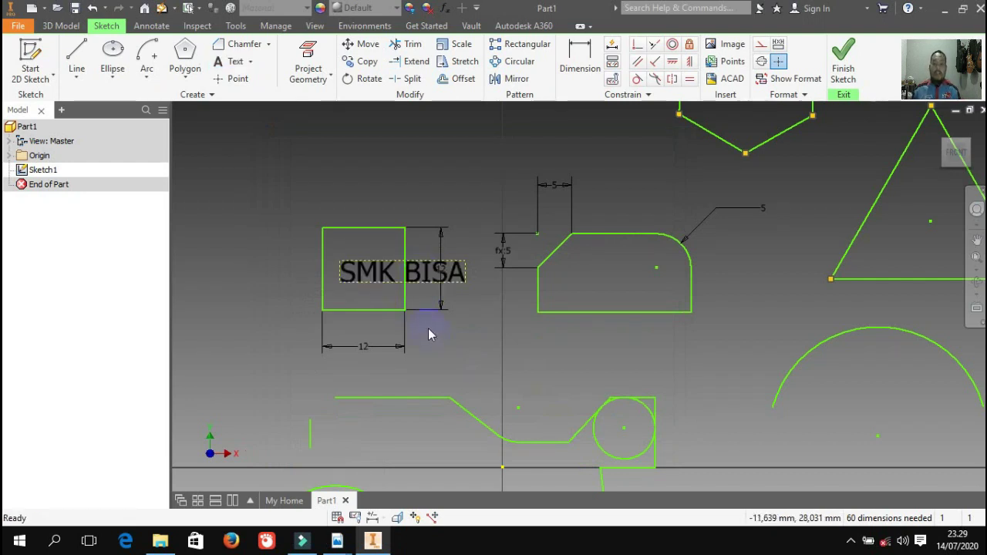
mouse_move(382, 239)
left_mouse_down()
mouse_move(379, 203)
mouse_move(365, 199)
left_mouse_up()
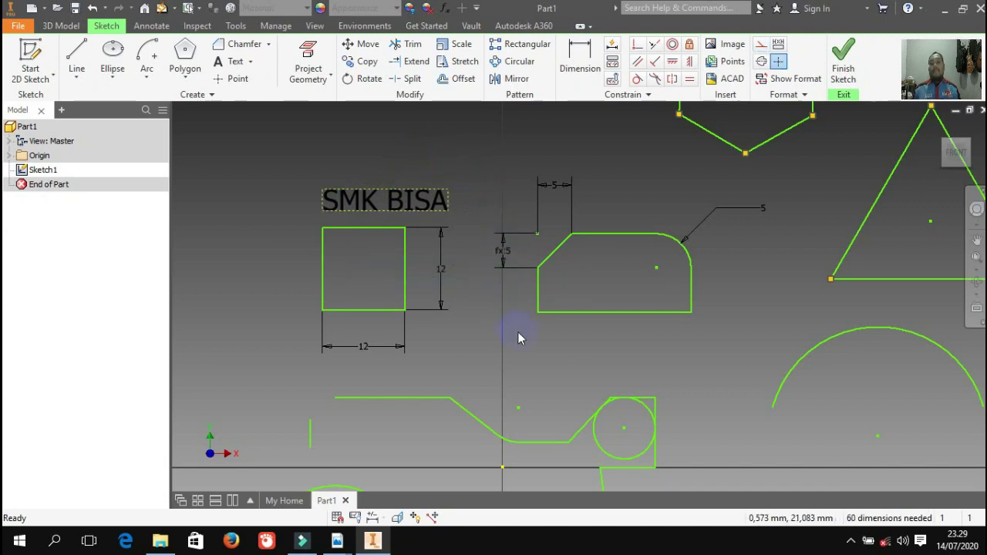
Place four sketch points at the corners of an upright rectangle in the empty area left of the 12 mm square.
left_click(231, 80)
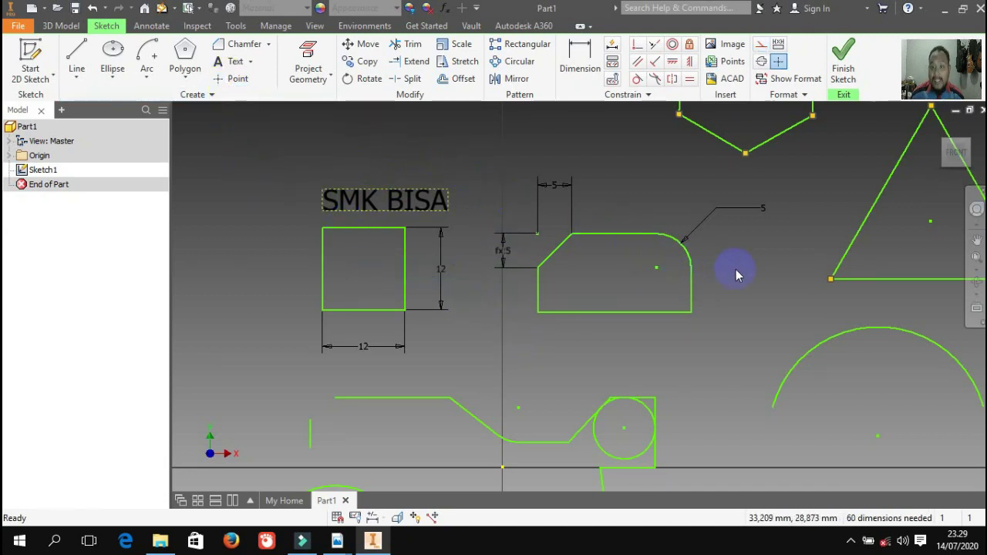
scroll(761, 262, "down", 5)
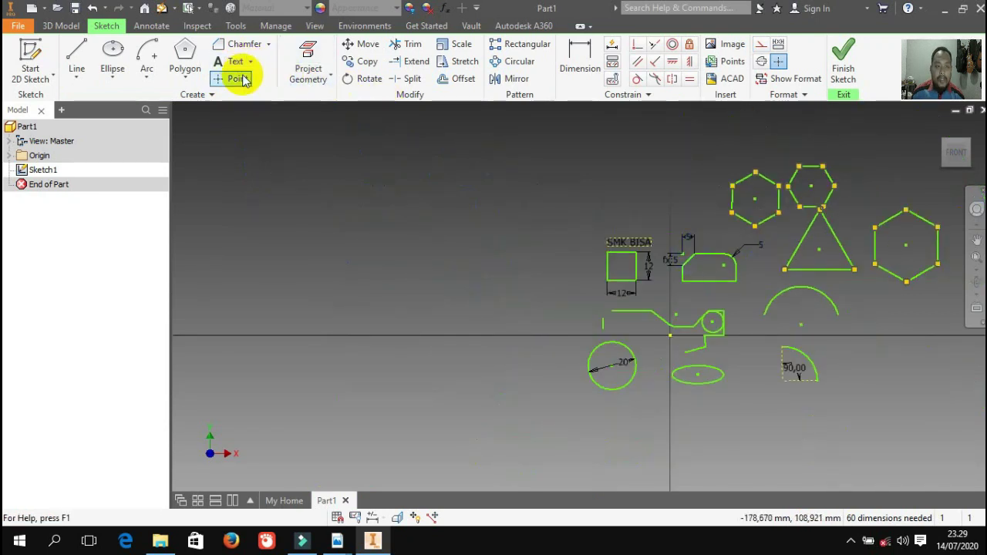
scroll(782, 260, "up", 3)
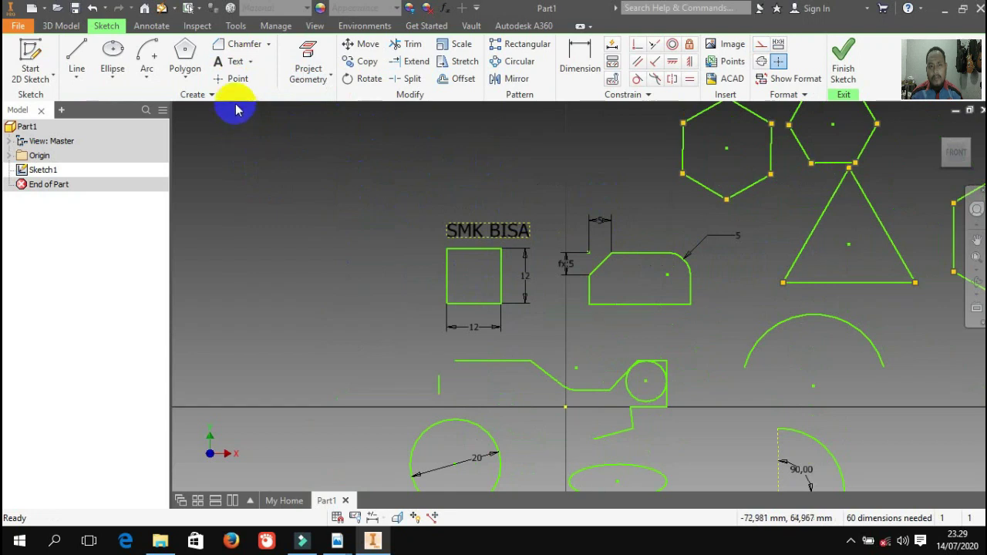
left_click(234, 78)
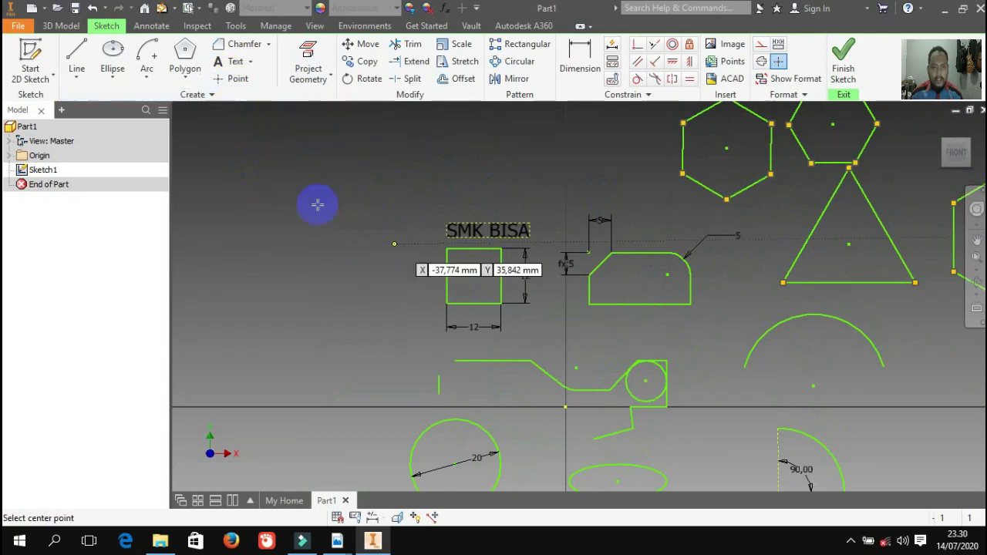
left_click(236, 80)
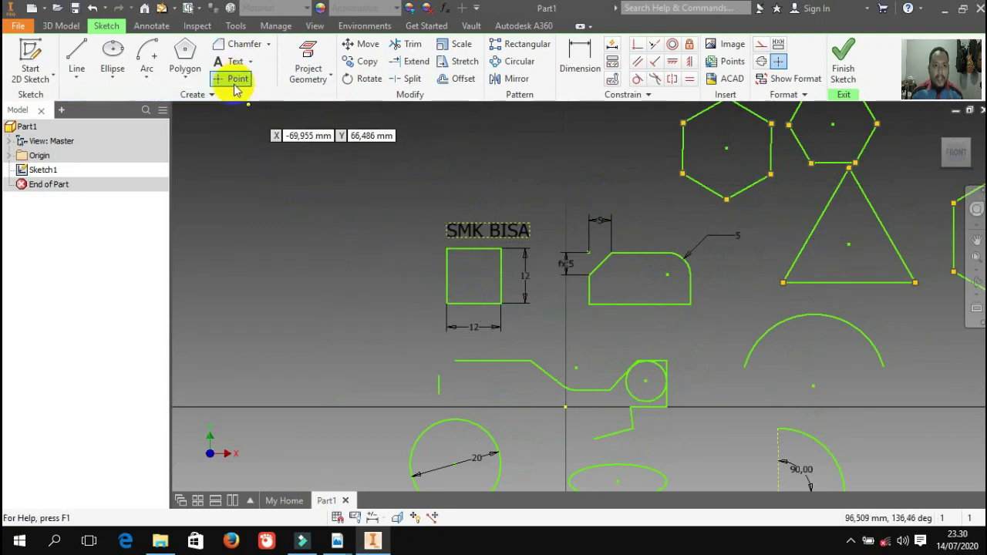
left_click(291, 174)
left_click(290, 320)
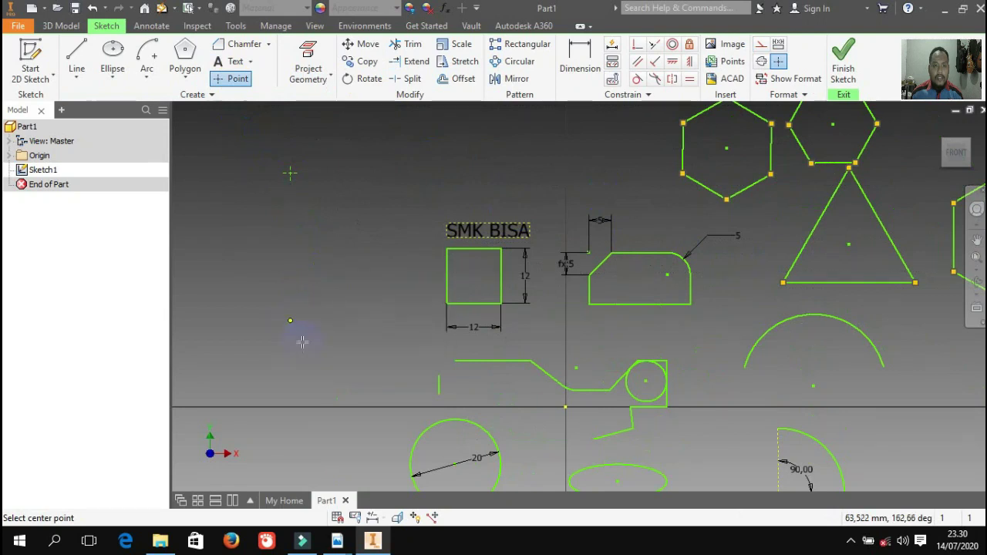
left_click(383, 320)
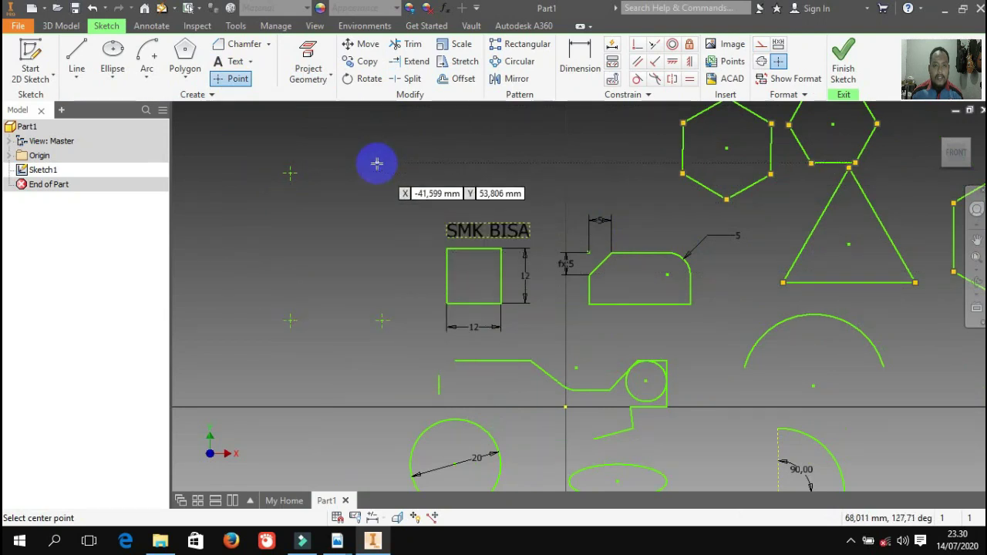
left_click(381, 171)
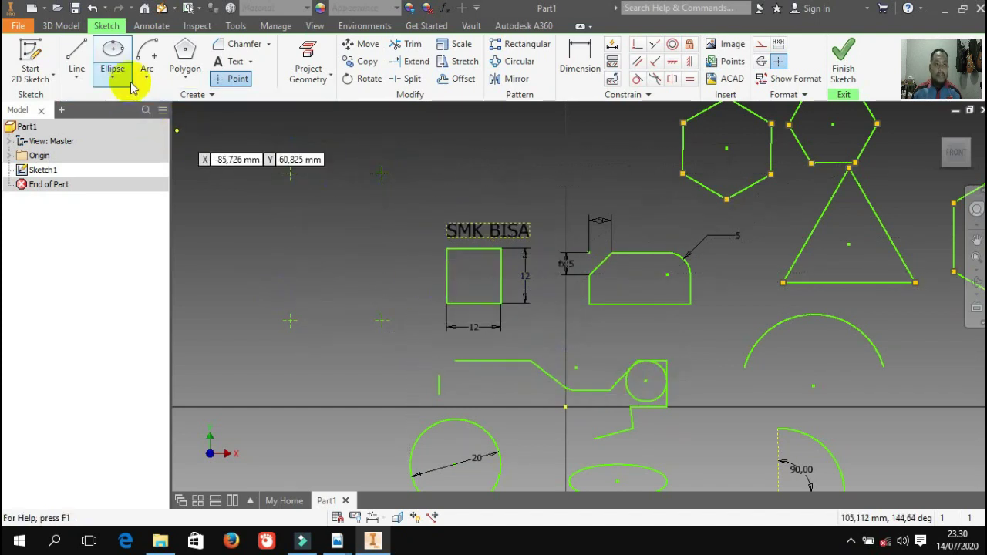
Draw a diagonal line from the upper-left sketch point to the lower-right sketch point and end the Line tool.
left_click(77, 58)
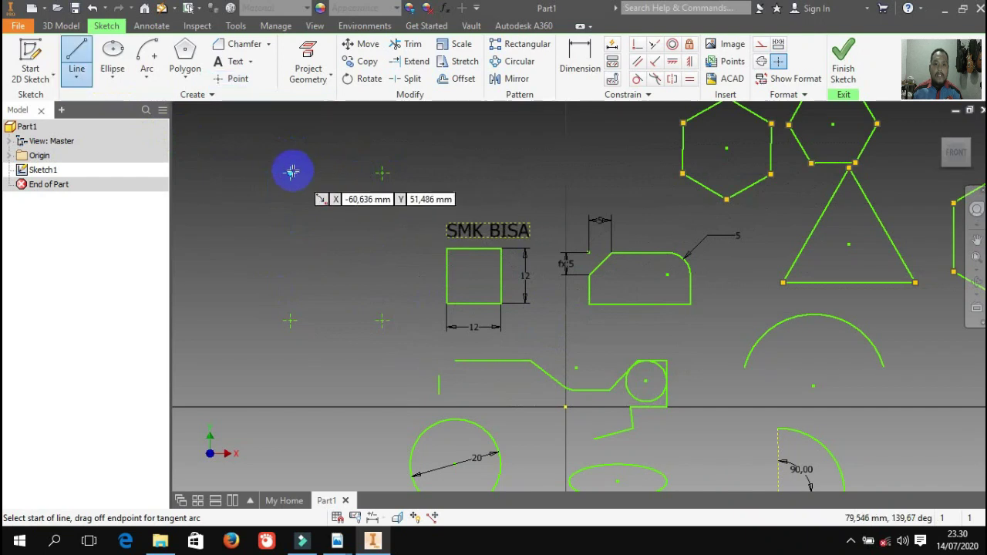
left_click(291, 171)
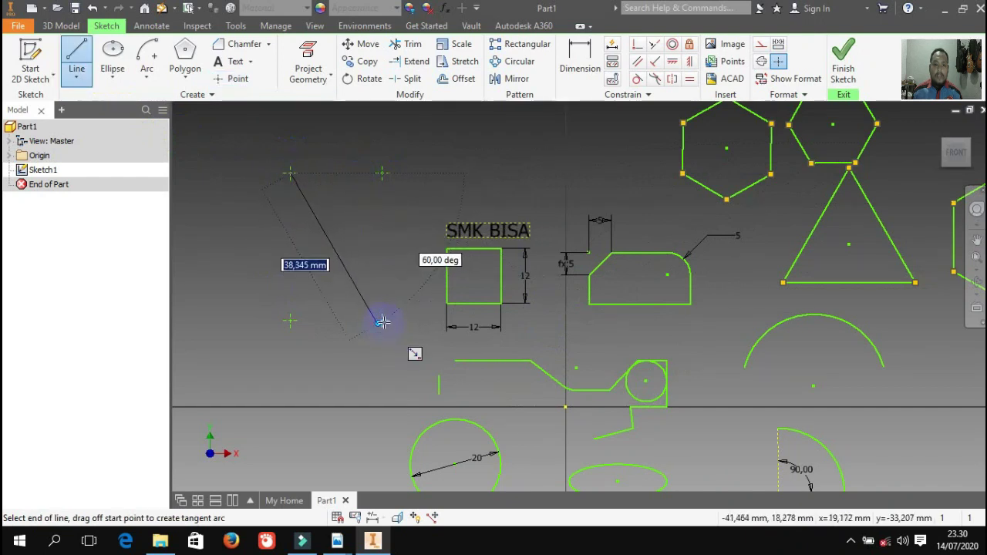
scroll(380, 324, "up", 5)
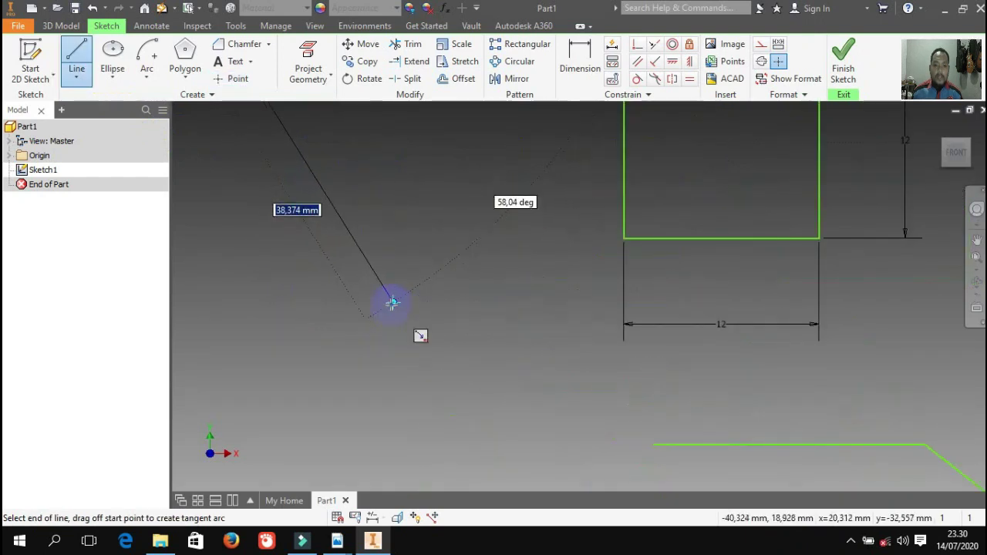
scroll(392, 302, "down", 5)
left_click(443, 333)
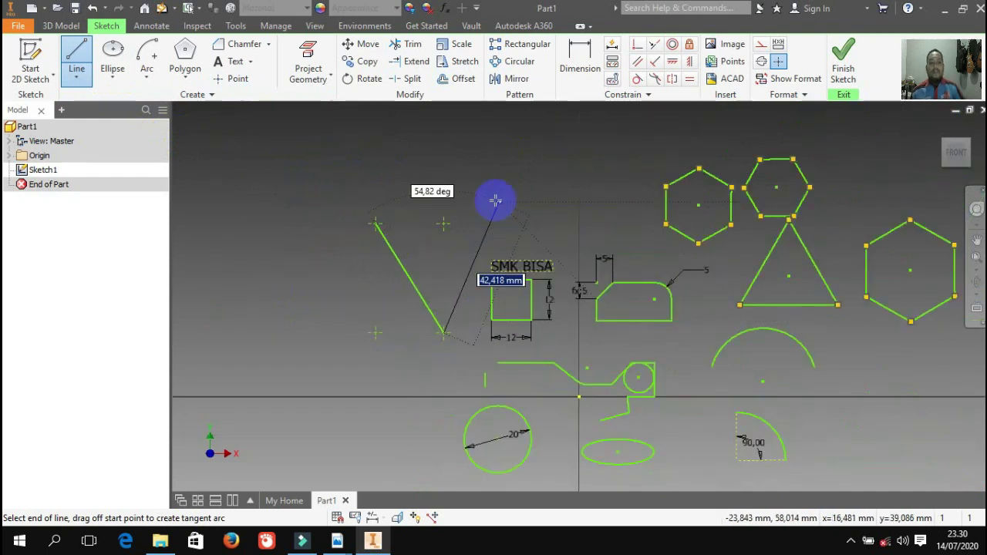
key("Escape")
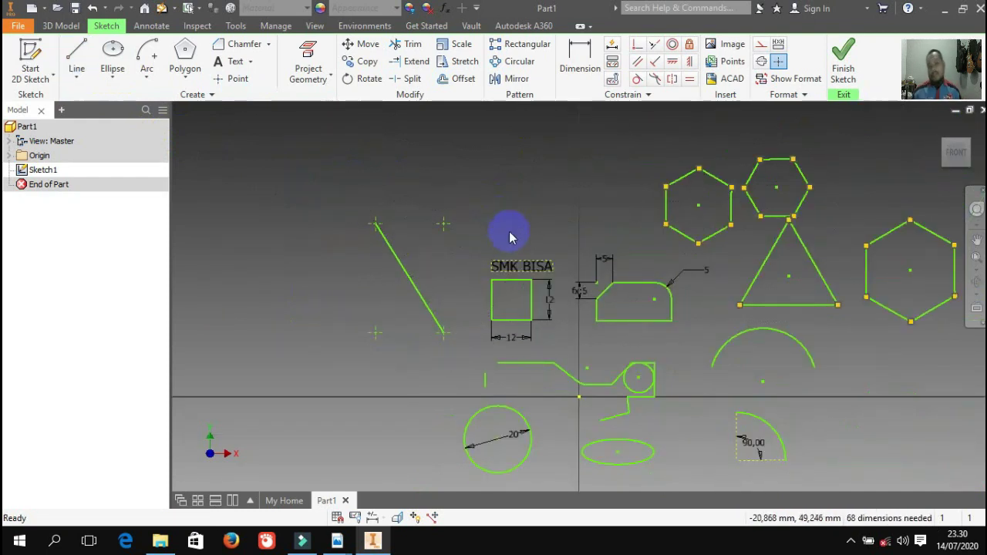
Draw a center-point circle with a radius of about 10 mm on the upper-right sketch point and end the Circle tool.
left_click(112, 77)
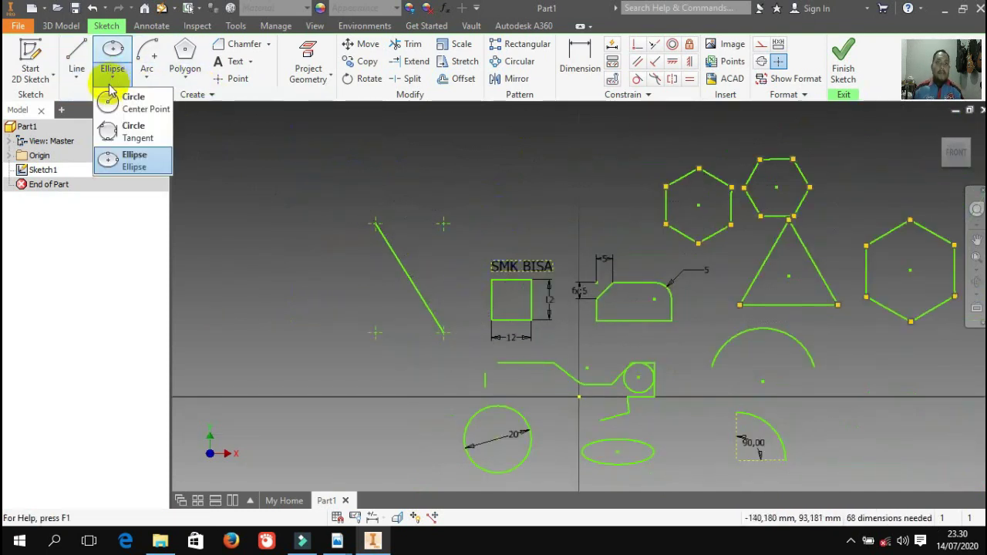
left_click(130, 111)
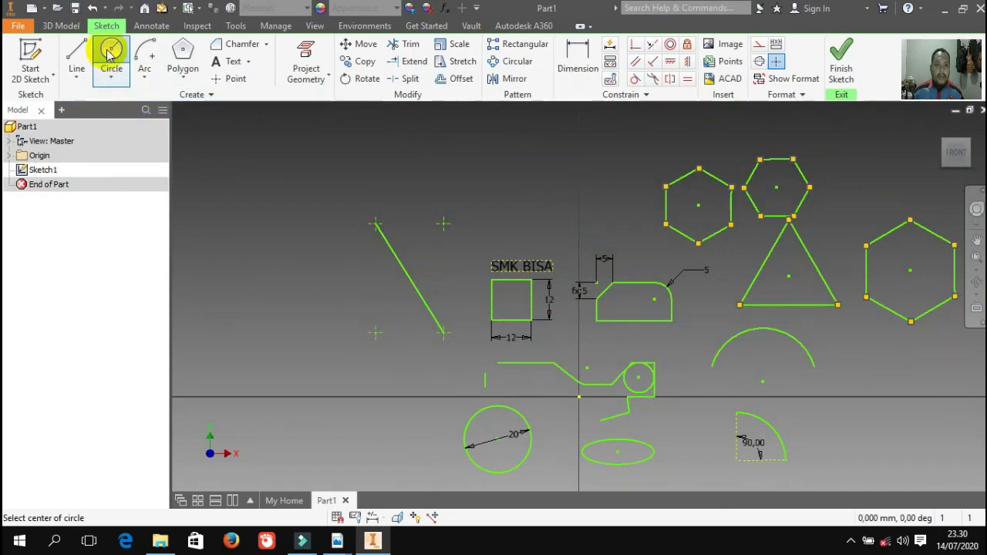
left_click(444, 223)
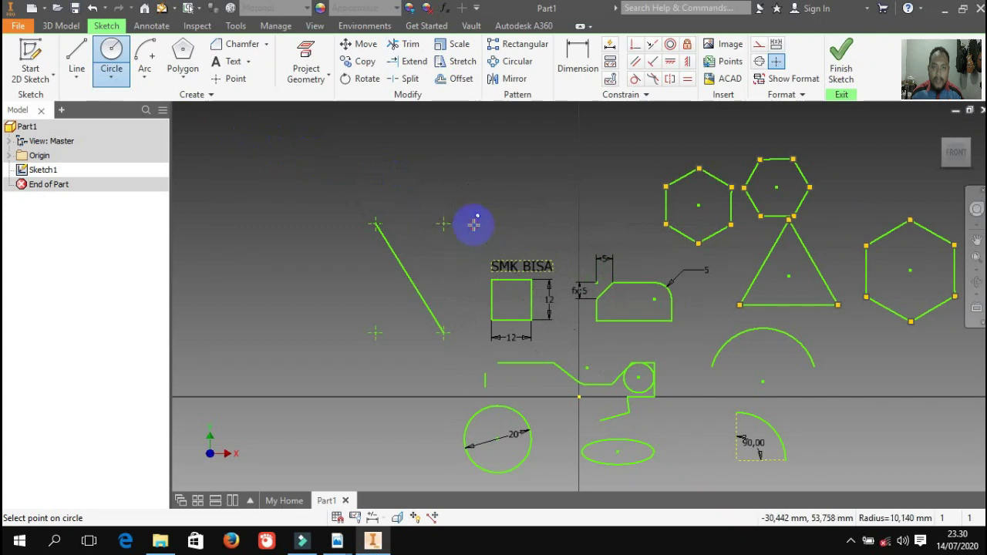
left_click(477, 223)
key("Escape")
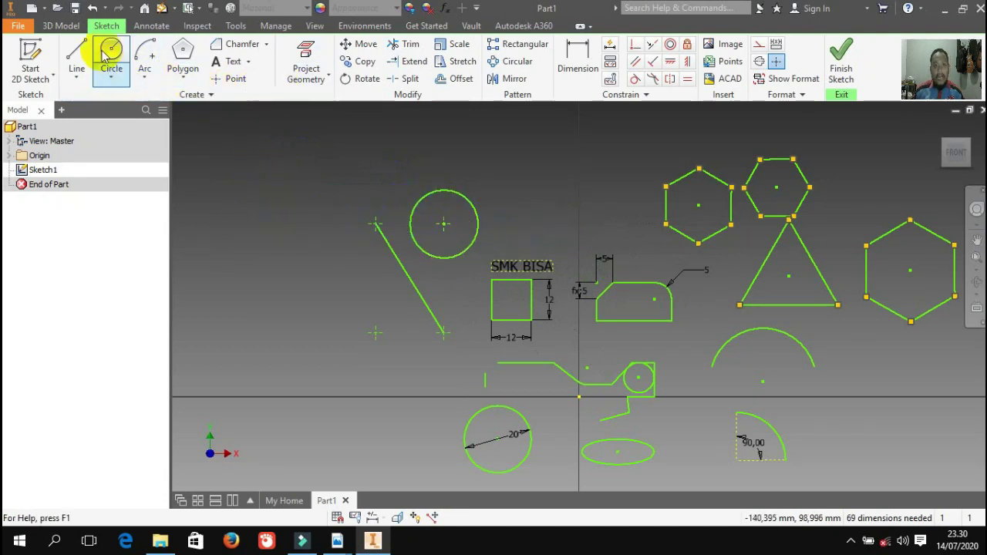
left_click(195, 92)
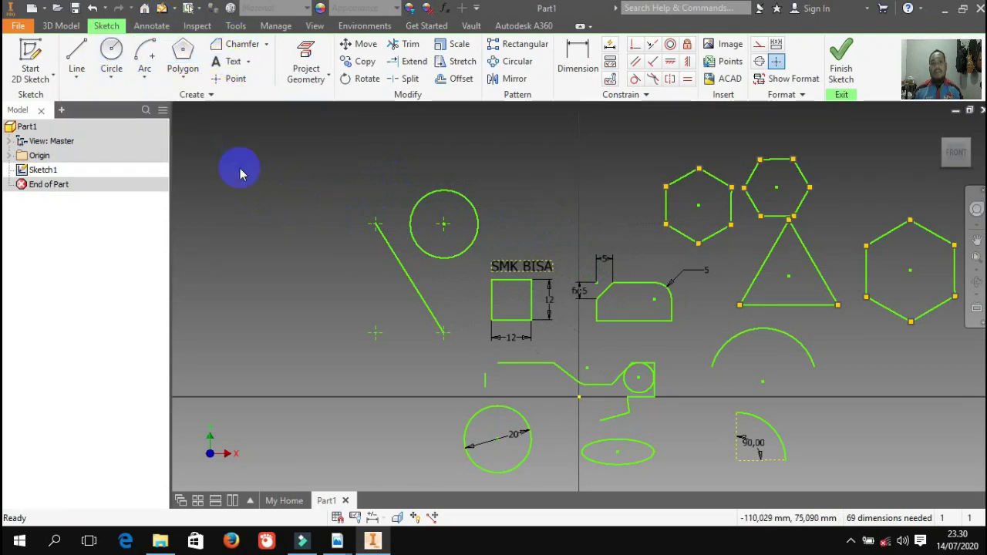
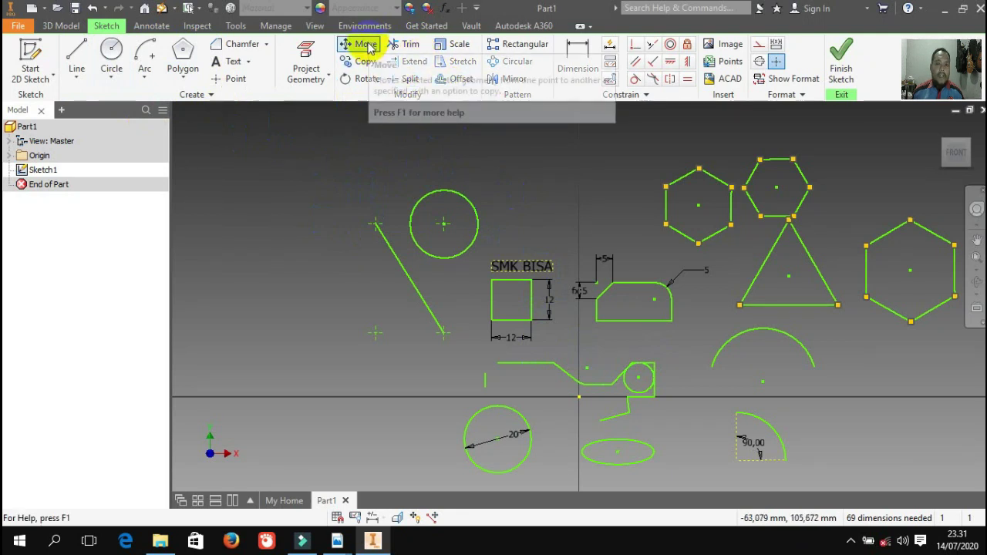
left_click(398, 151)
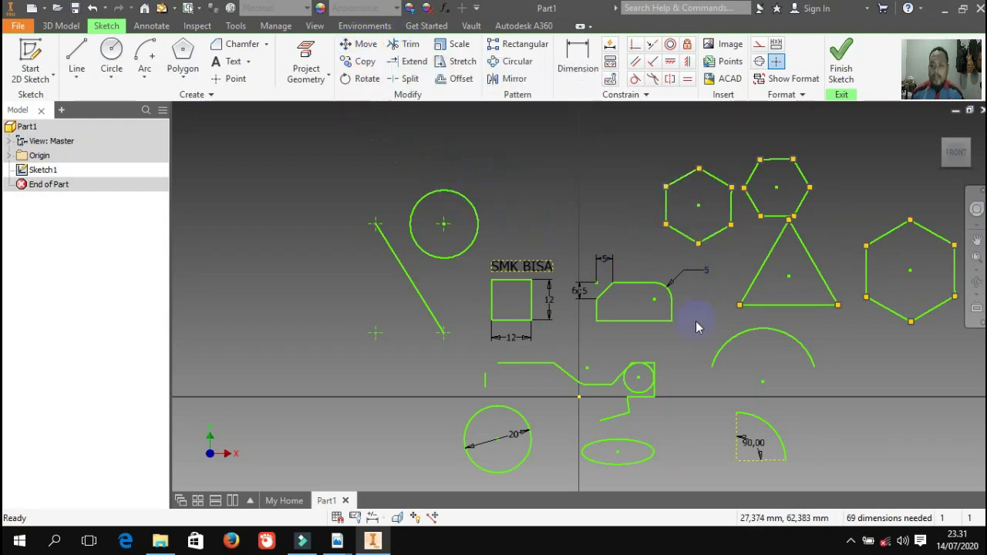
left_click_drag(516, 417, 547, 409)
left_click(468, 264)
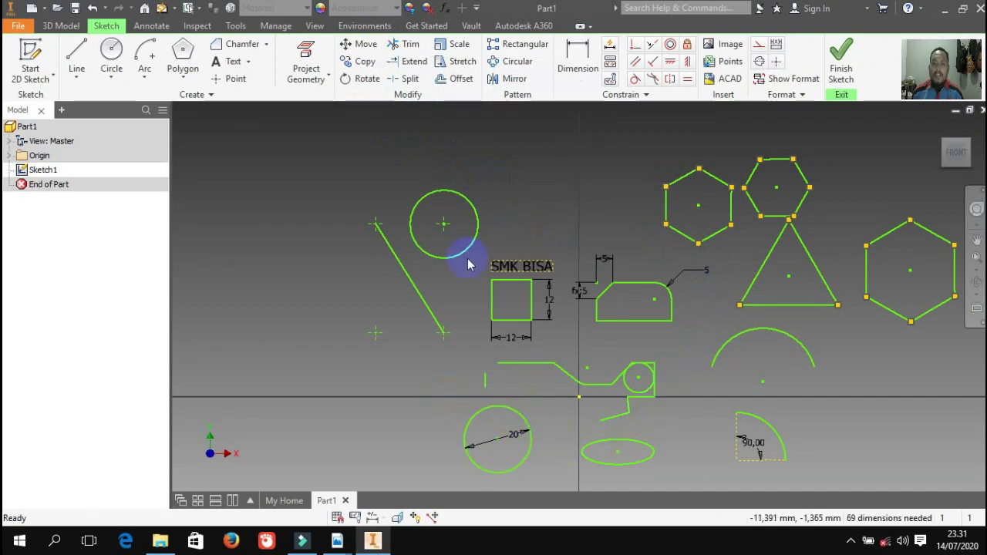
left_click(363, 78)
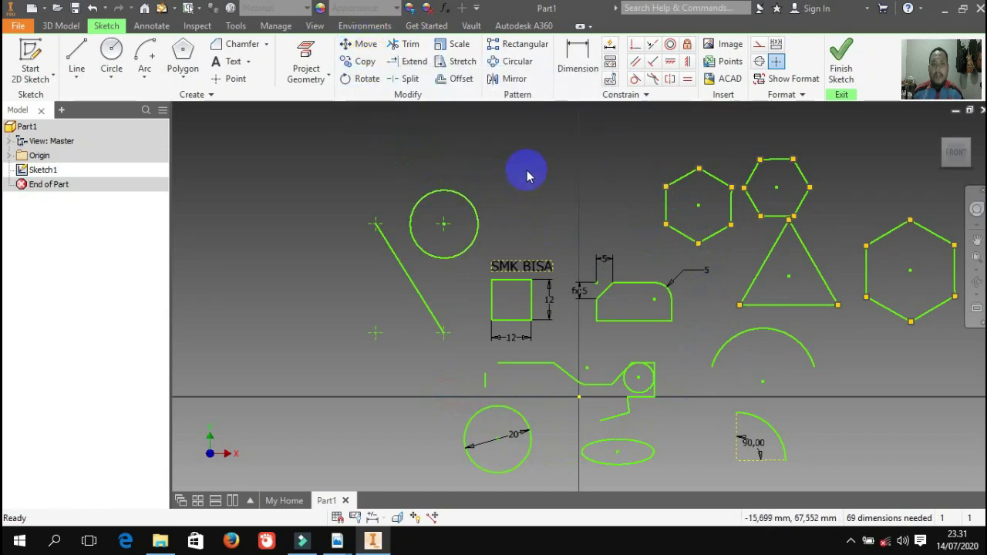
left_click(531, 288)
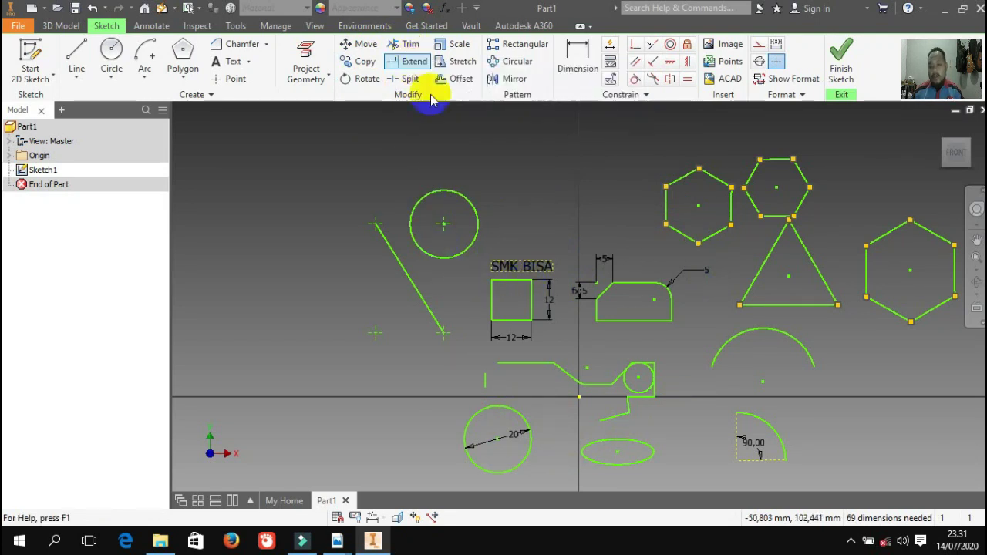
Trim the line overhangs and the circle at the stepped profile's upper corner, leaving only the arc joining the slanted and top lines.
scroll(665, 393, "up", 3)
scroll(659, 394, "up", 3)
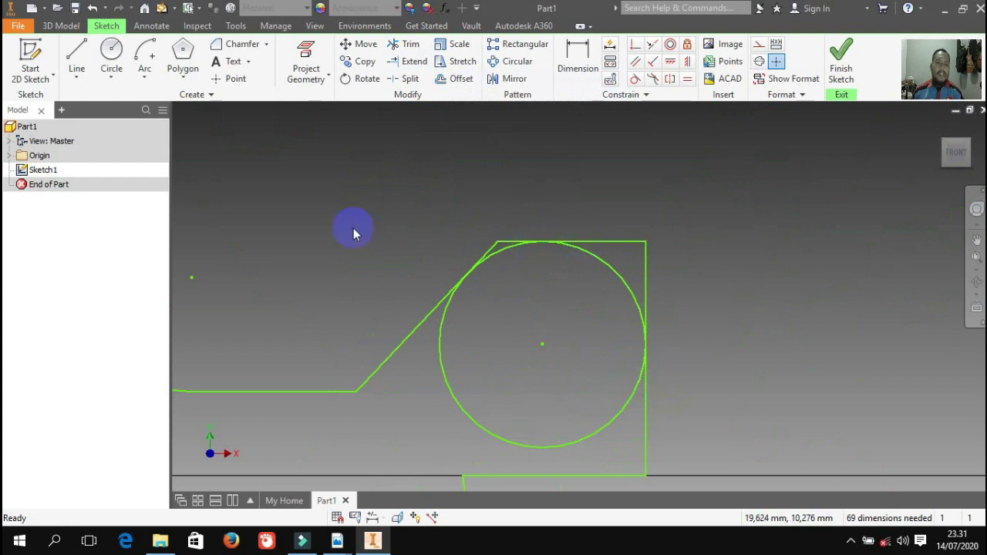
left_click(405, 47)
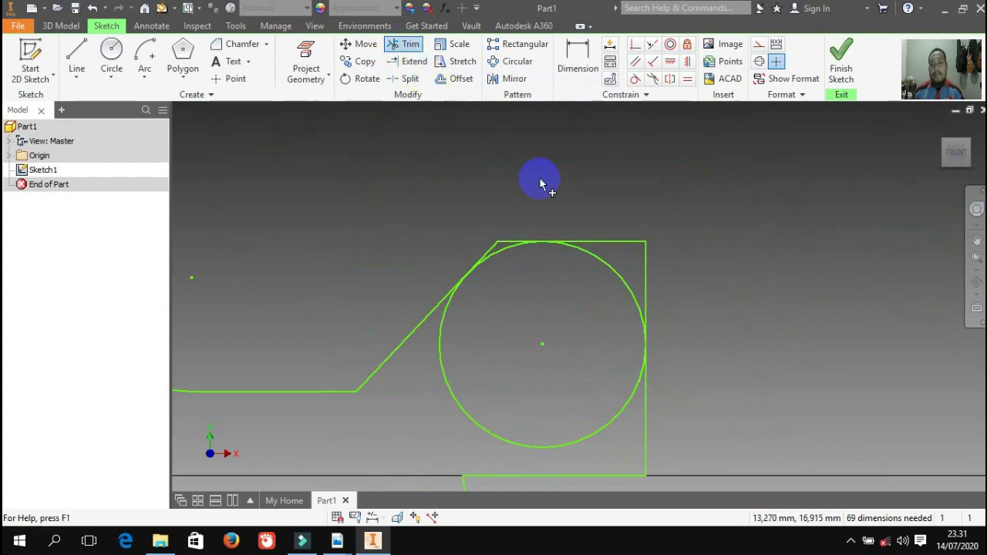
left_click(506, 244)
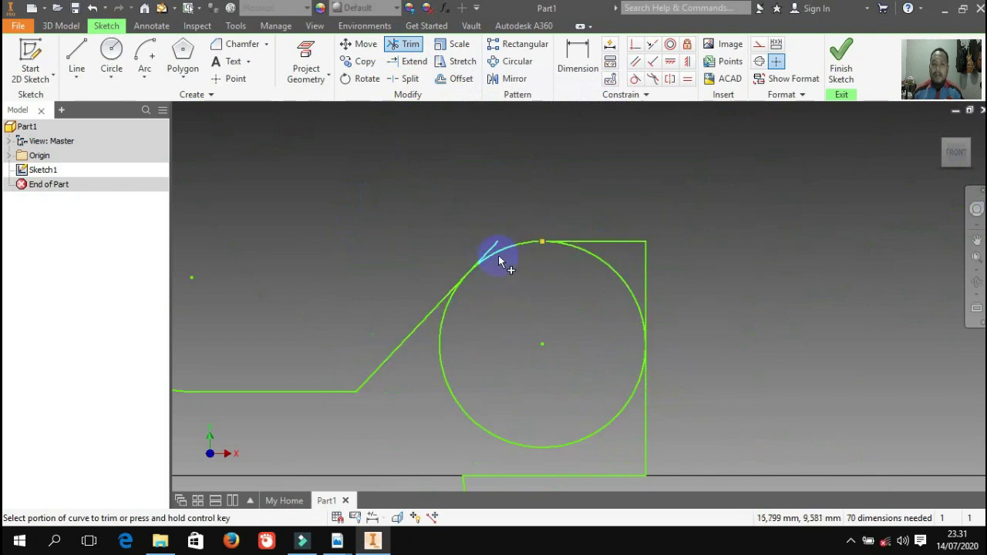
left_click(614, 269)
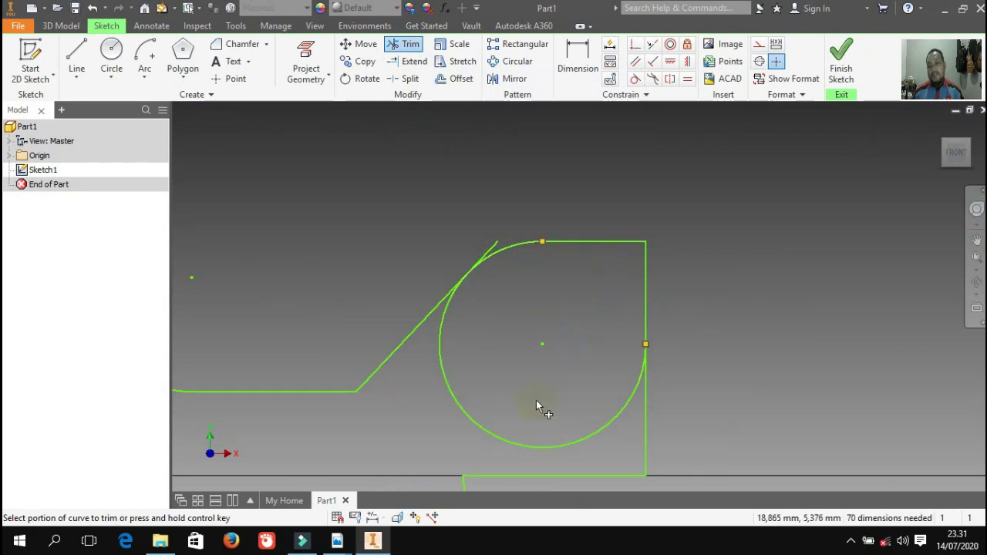
left_click(441, 366)
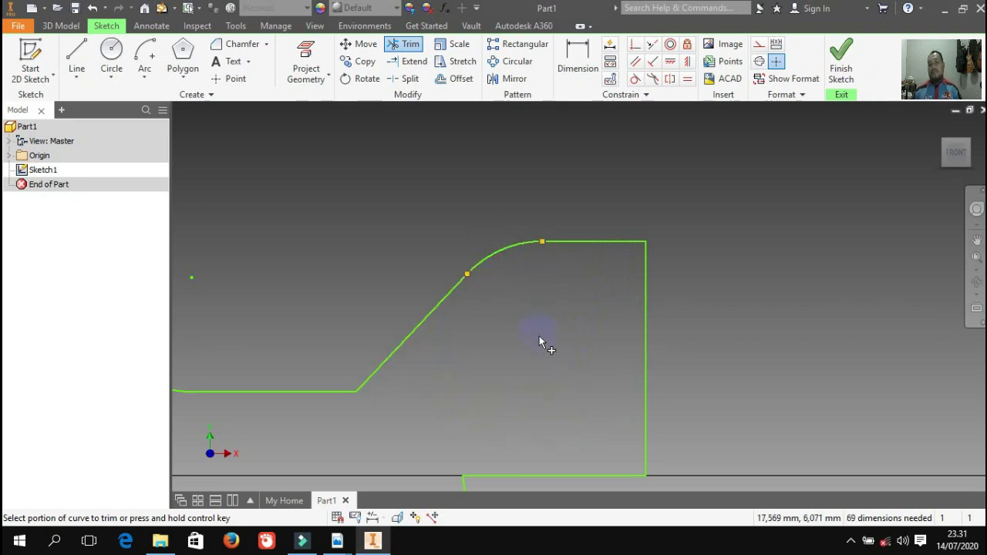
Extend the rounded corner arc of the stepped profile until it closes into a full circle.
left_click(408, 94)
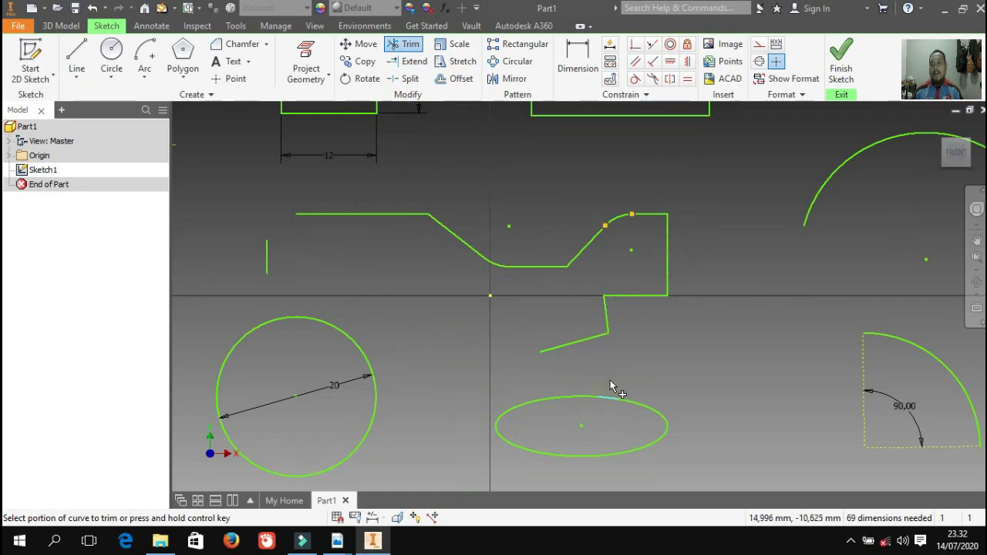
scroll(635, 225, "up", 5)
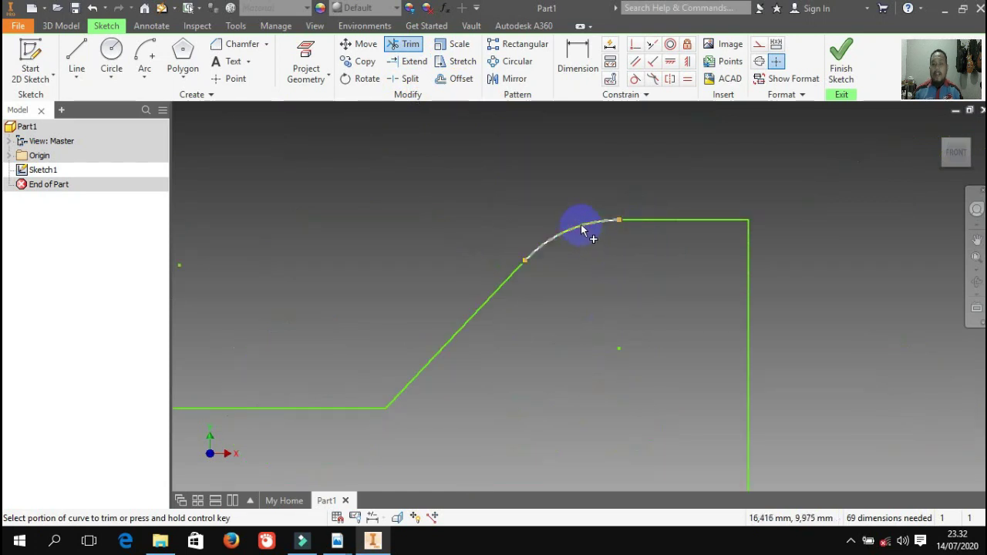
left_click(407, 65)
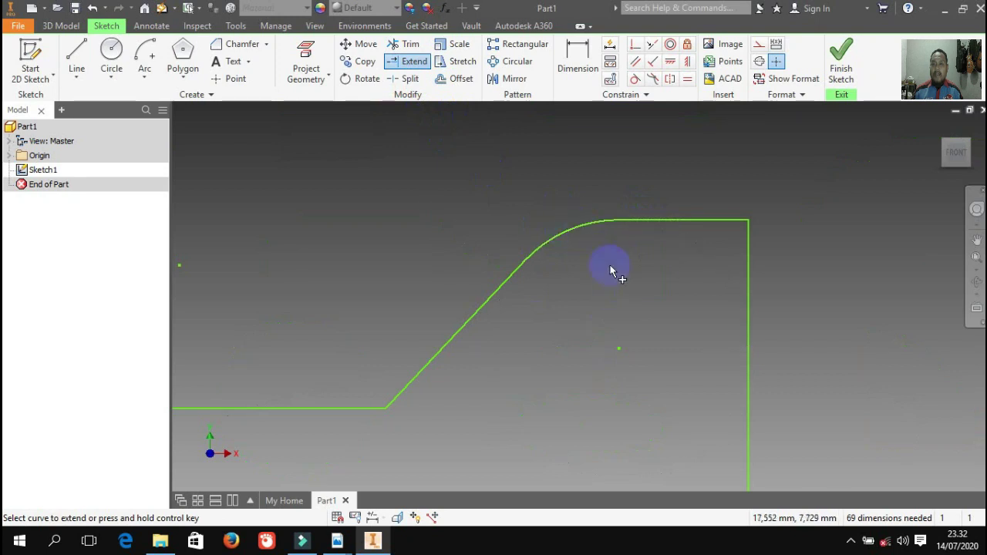
left_click(595, 222)
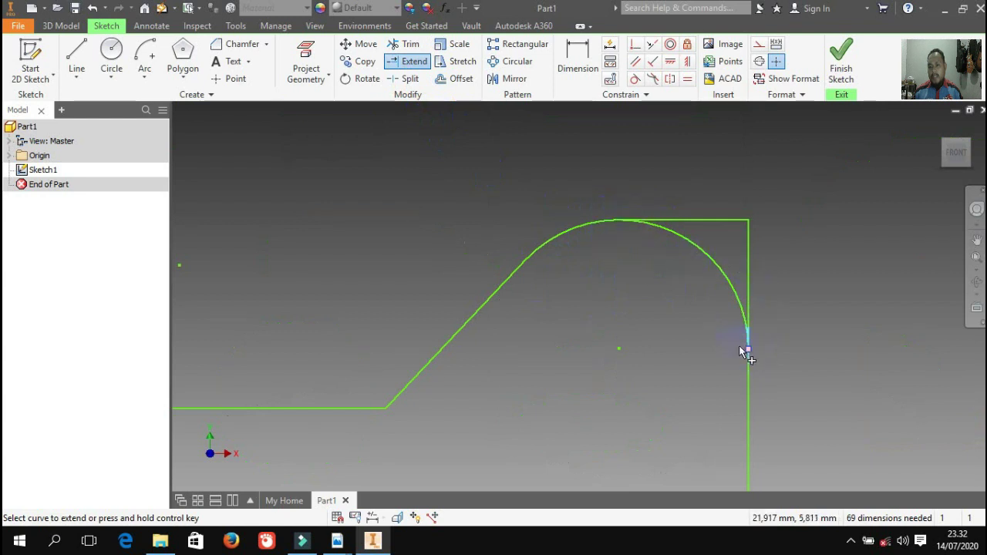
left_click(732, 299)
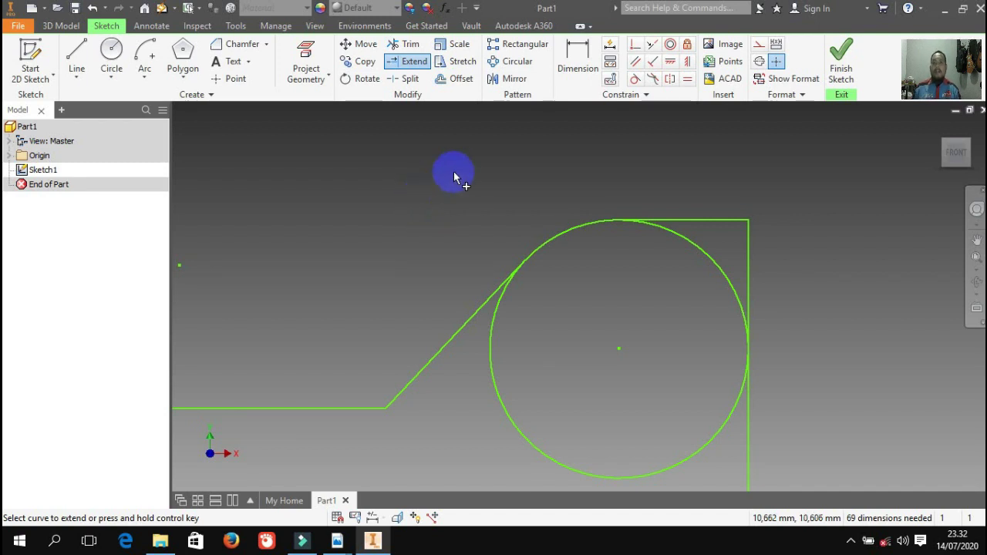
Offset the circle beside the slanted line outward by about 3.6 mm to make a concentric larger circle.
scroll(507, 181, "up", 5)
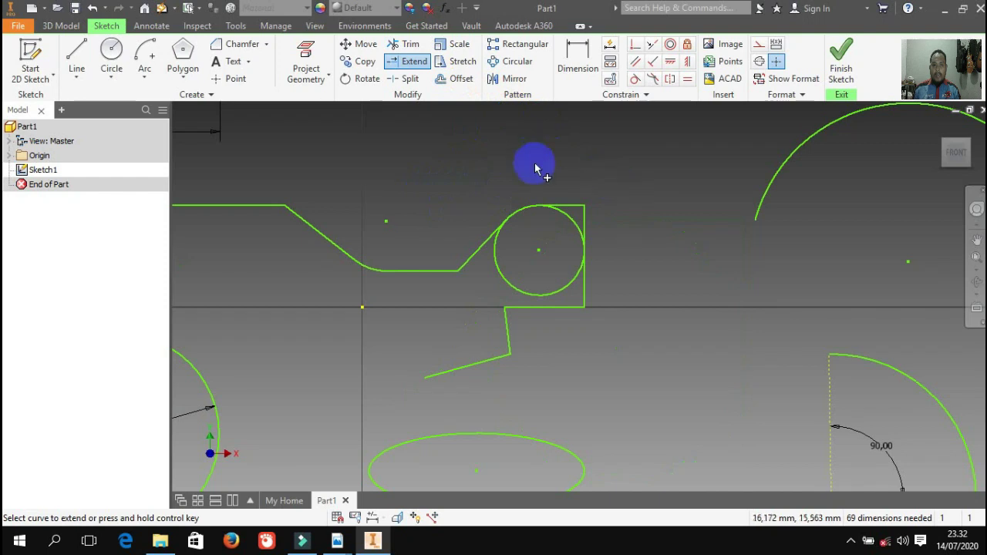
scroll(665, 216, "up", 3)
scroll(668, 228, "up", 3)
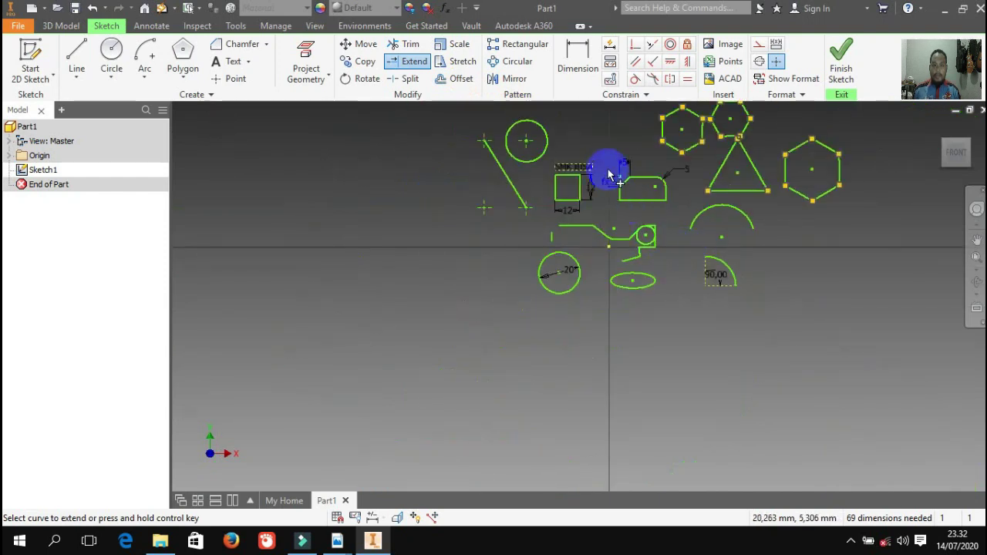
scroll(589, 223, "down", 4)
scroll(571, 356, "up", 2)
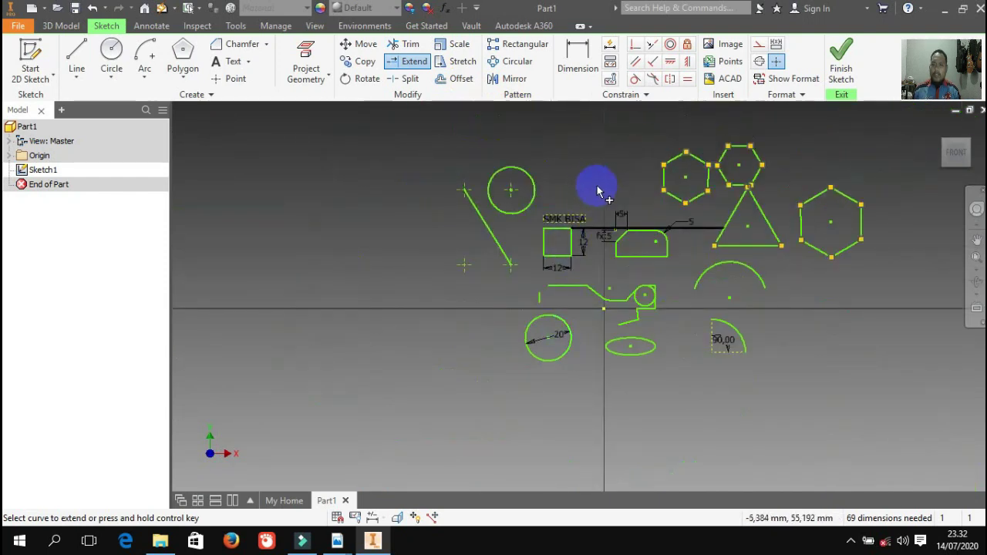
scroll(594, 189, "down", 3)
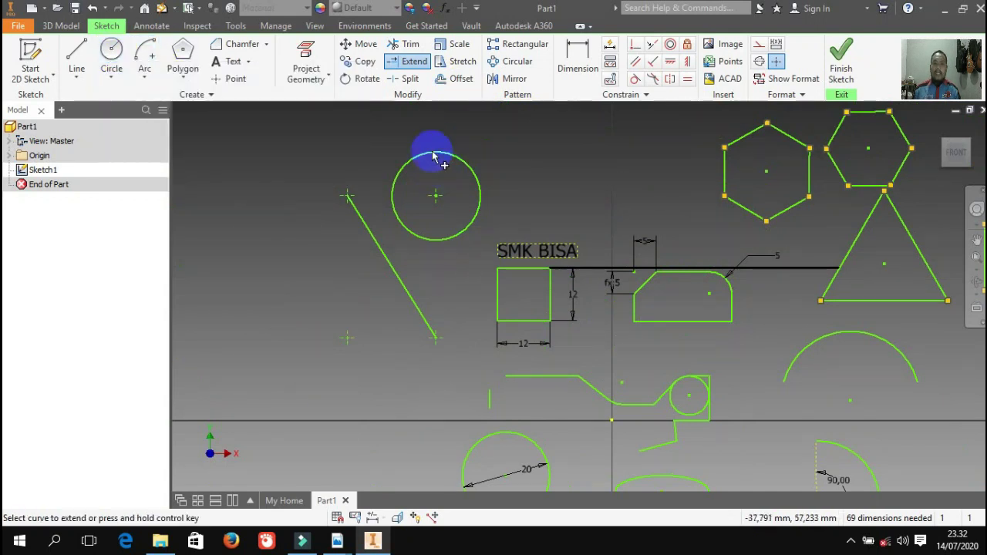
scroll(432, 157, "down", 4)
scroll(425, 141, "up", 2)
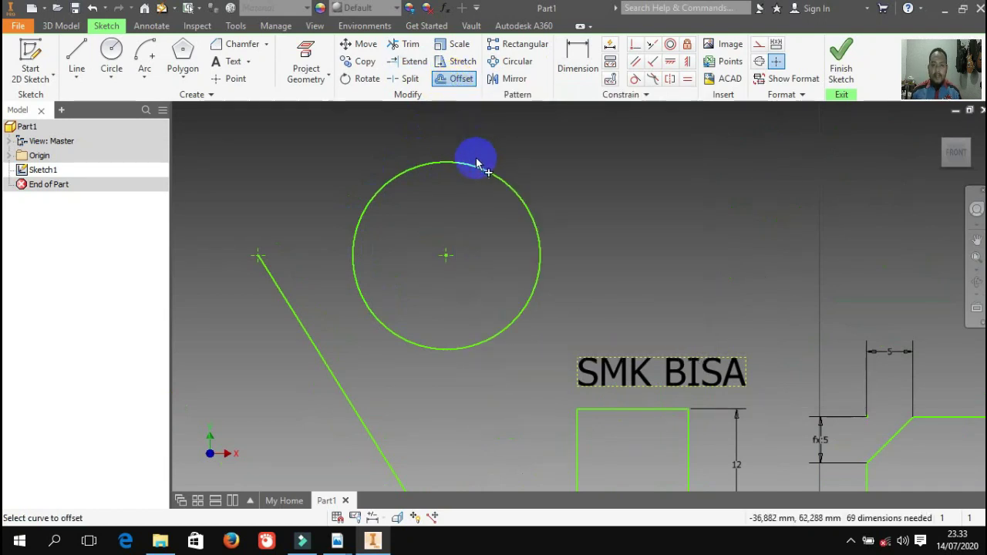
left_click(475, 167)
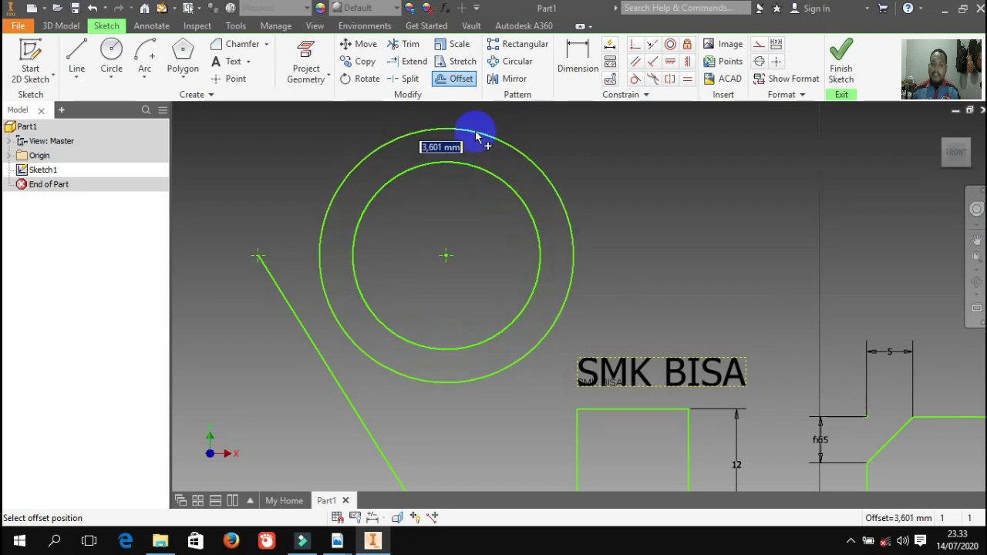
left_click(477, 132)
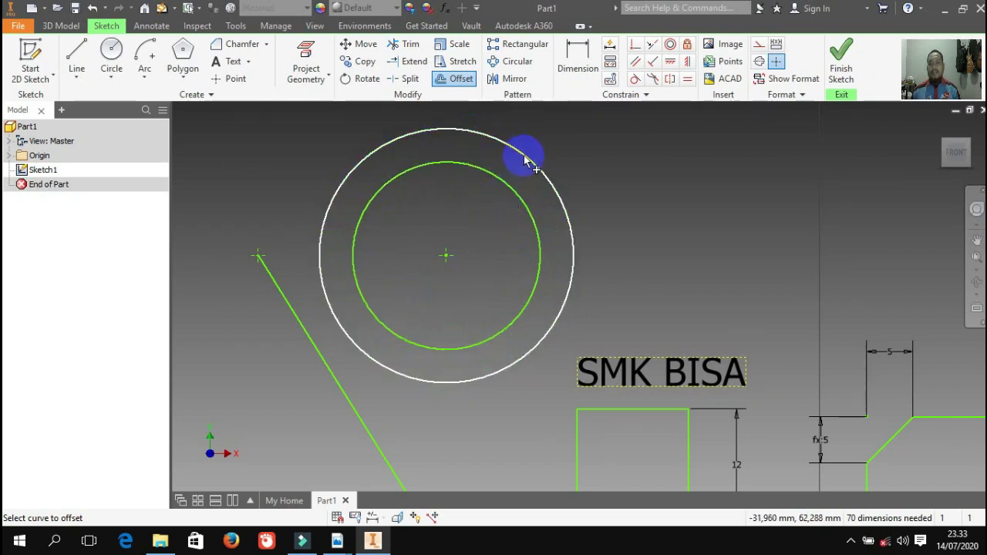
key("Escape")
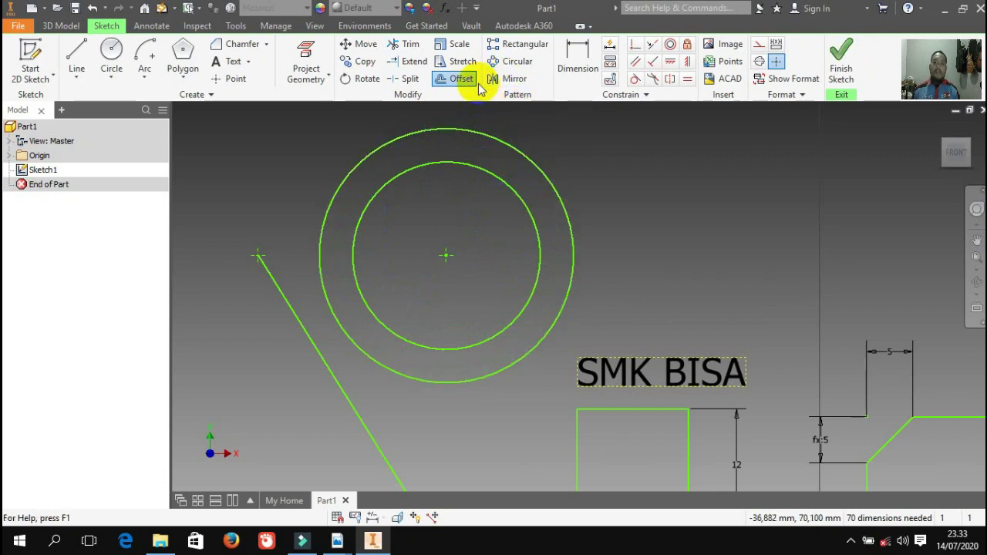
Offset the closed profile with the chamfered and rounded corners outward to create a larger parallel outline around it.
left_click(466, 80)
scroll(403, 225, "down", 5)
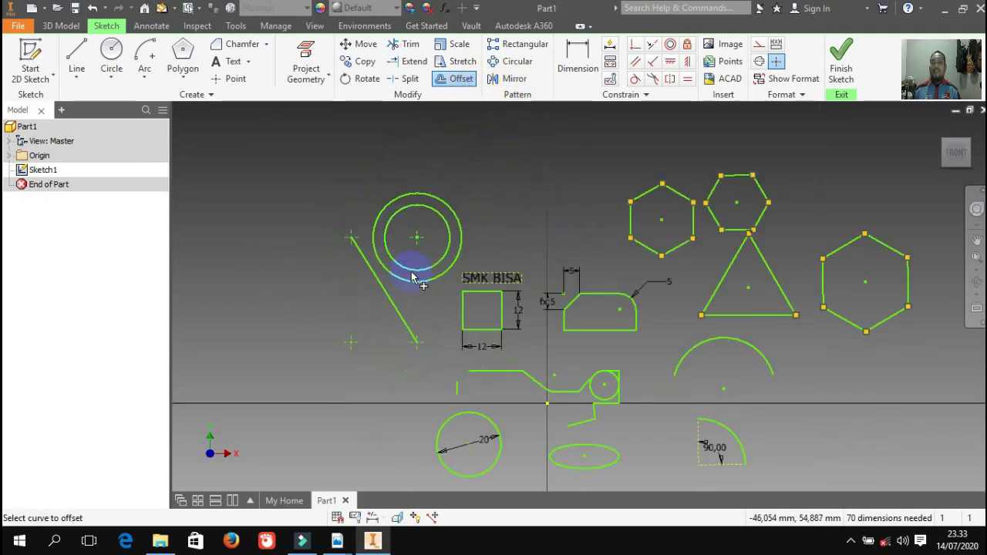
scroll(597, 351, "up", 3)
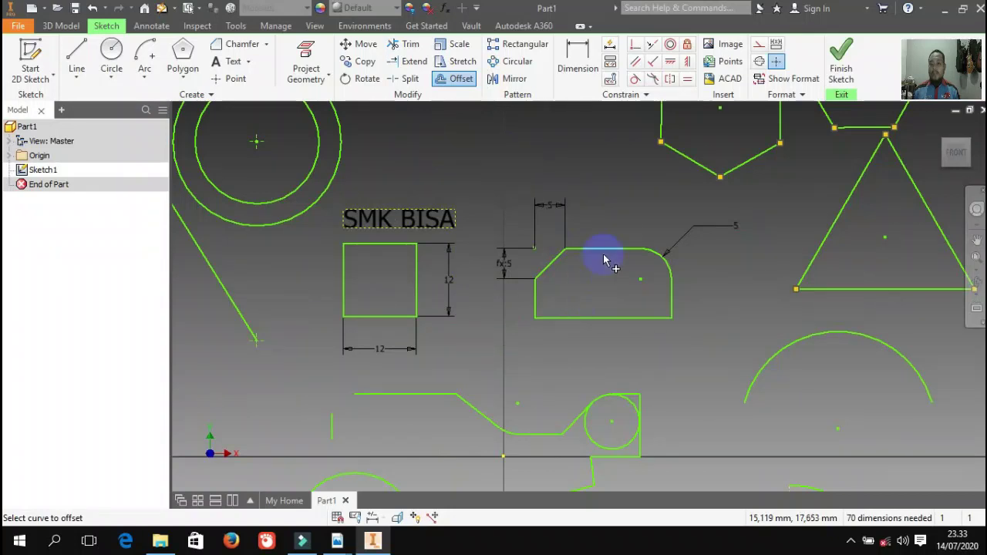
left_click(463, 81)
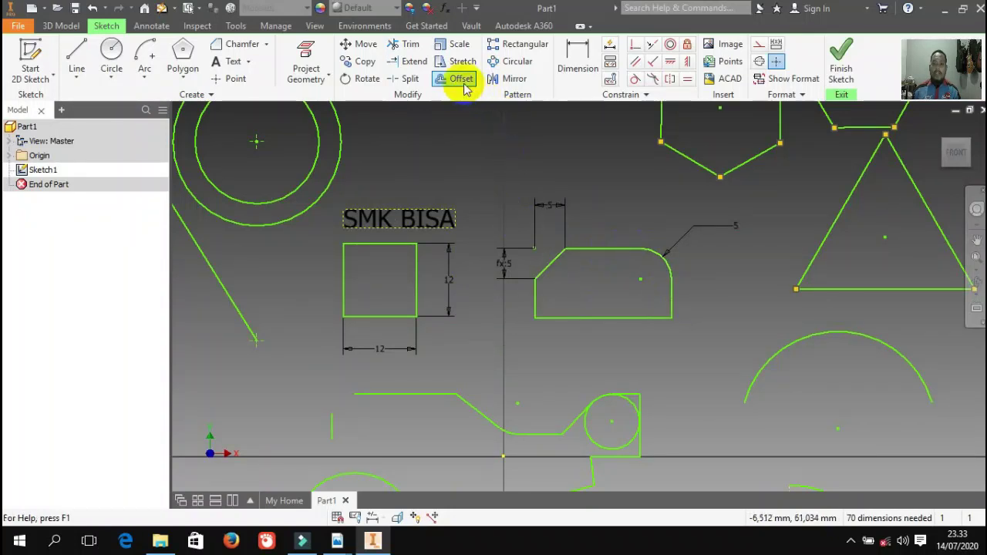
left_click(465, 85)
left_click(455, 78)
left_click(458, 80)
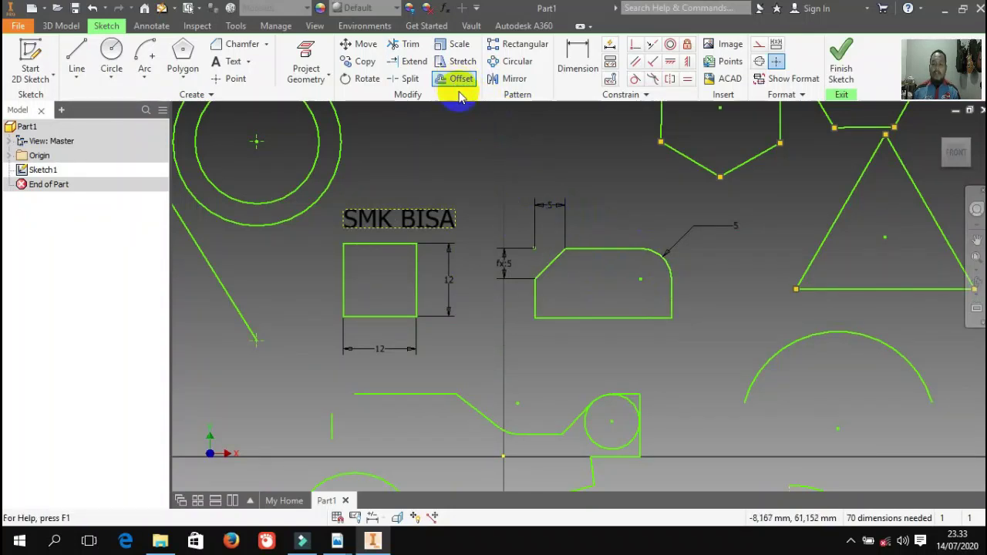
left_click(606, 257)
left_click(607, 257)
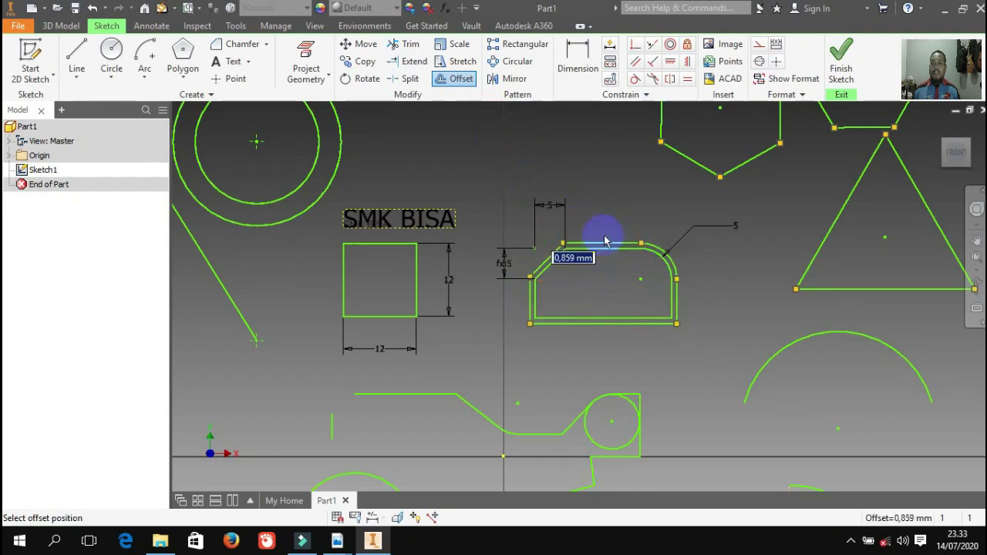
left_click(601, 228)
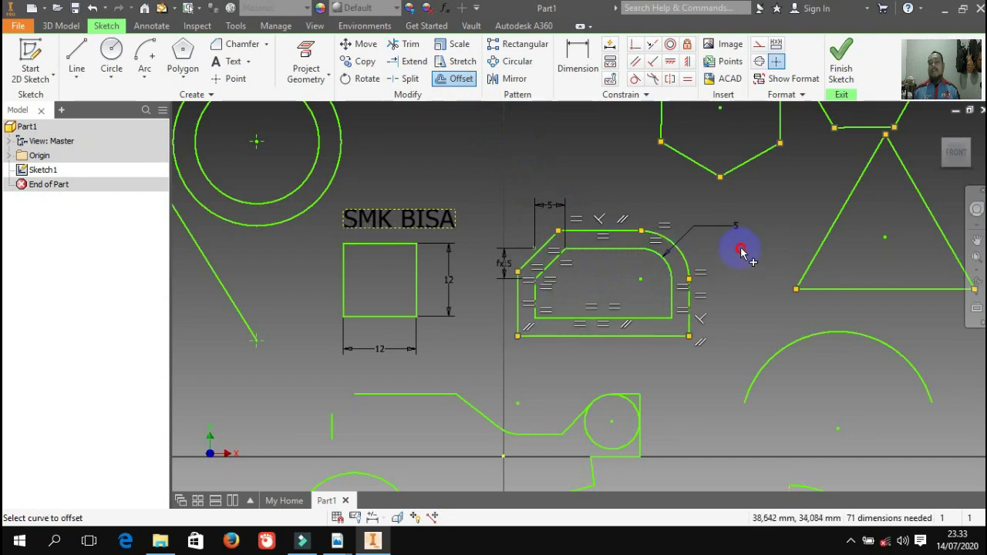
scroll(642, 292, "up", 3)
left_click(461, 81)
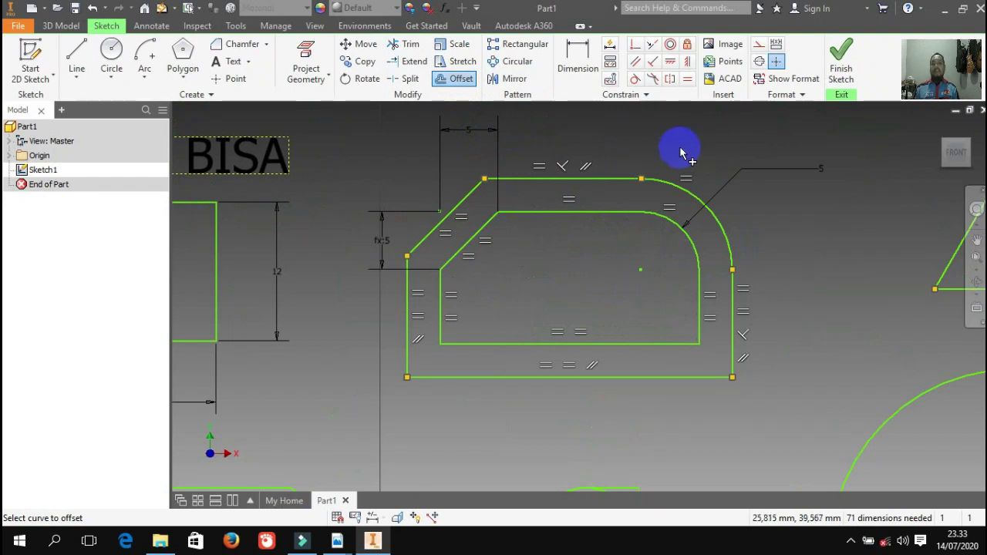
Draw a wide two-point rectangle in the empty area above the large hexagon.
left_click(532, 48)
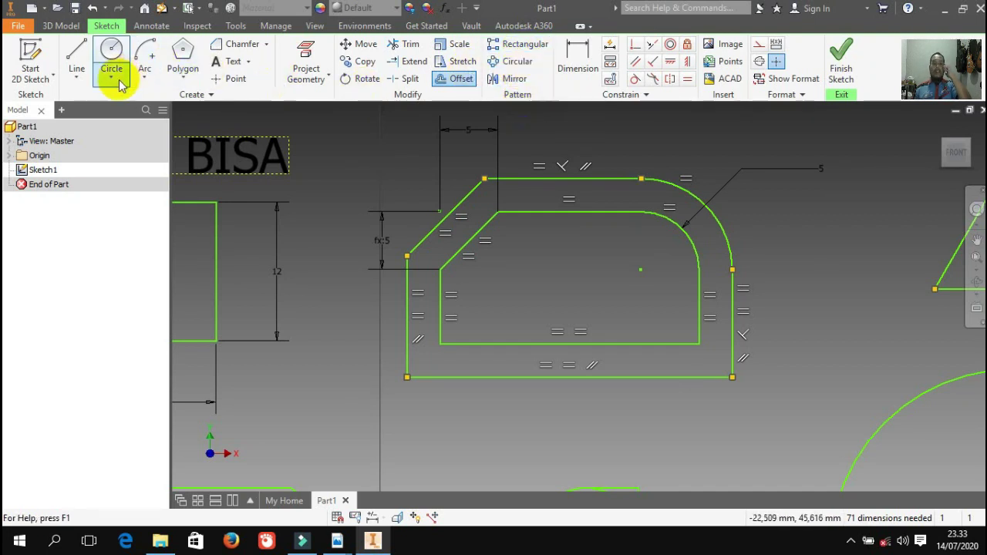
left_click(183, 77)
left_click(179, 99)
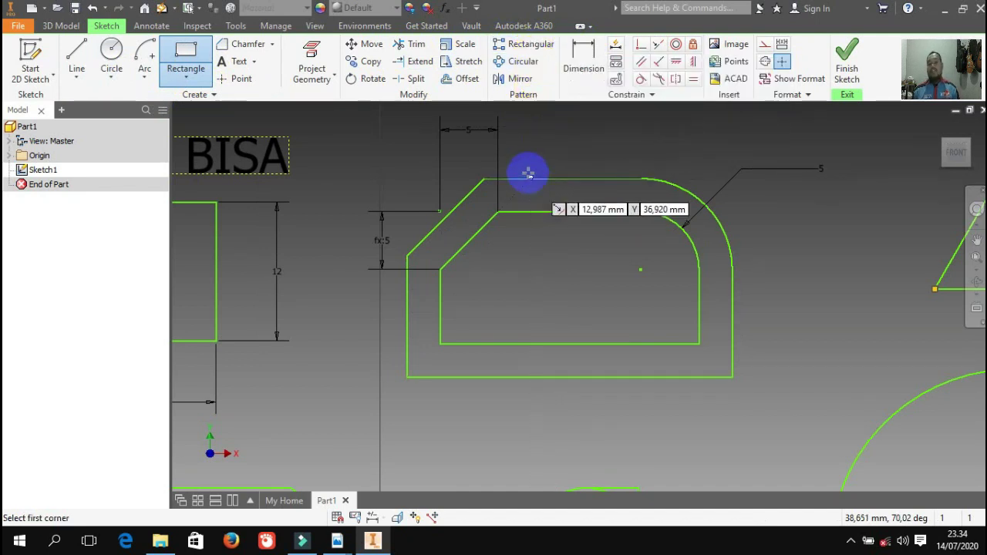
scroll(397, 220, "up", 5)
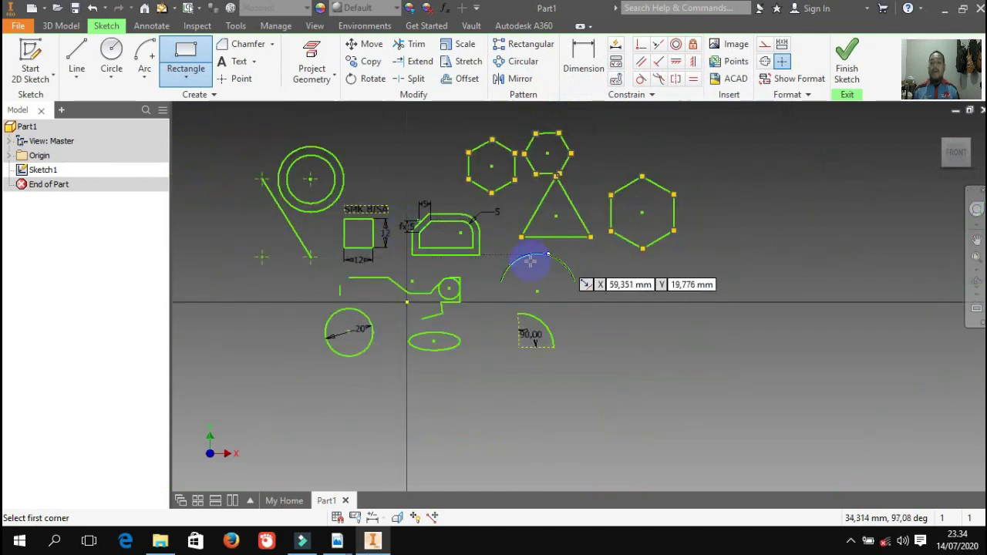
left_click(112, 60)
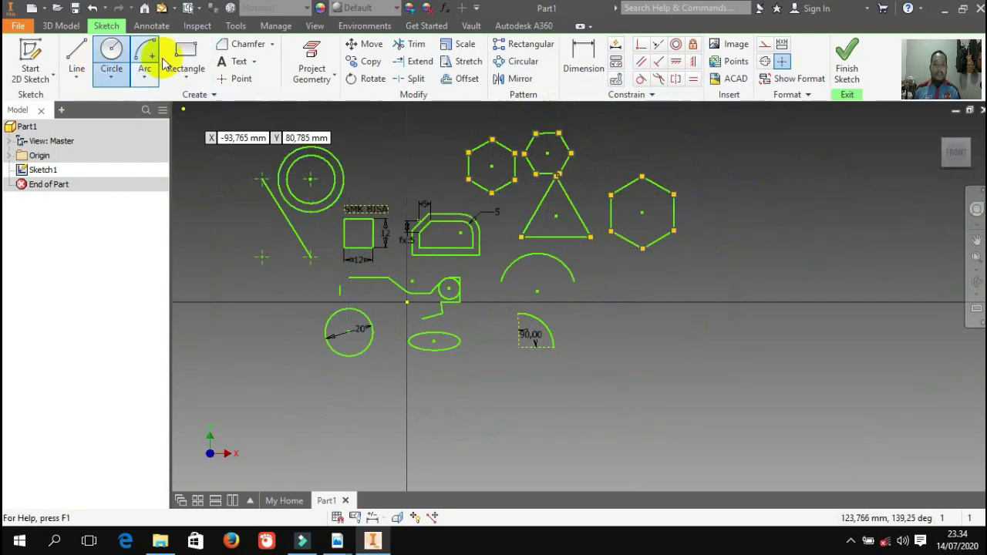
left_click(189, 56)
scroll(419, 319, "down", 3)
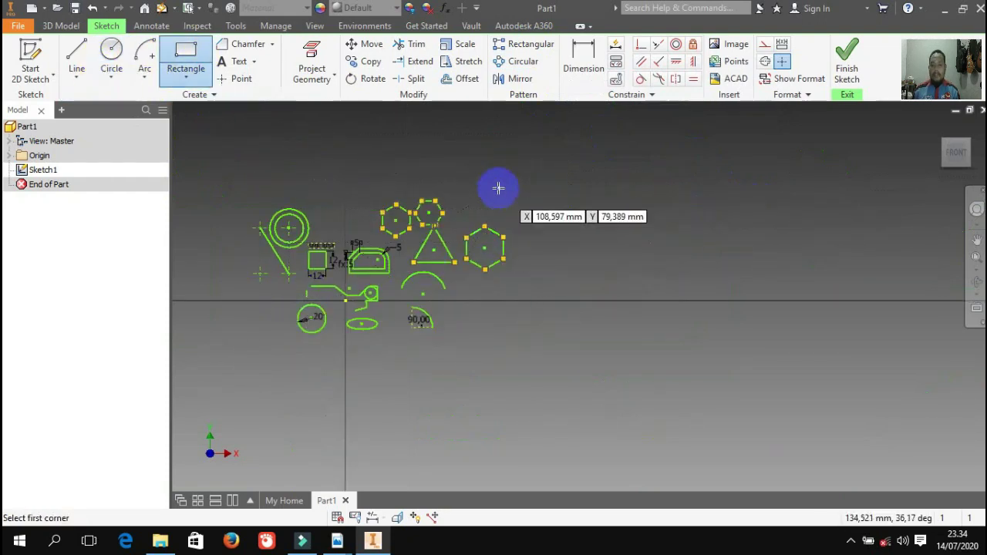
scroll(498, 187, "up", 3)
scroll(363, 306, "down", 2)
scroll(463, 239, "up", 2)
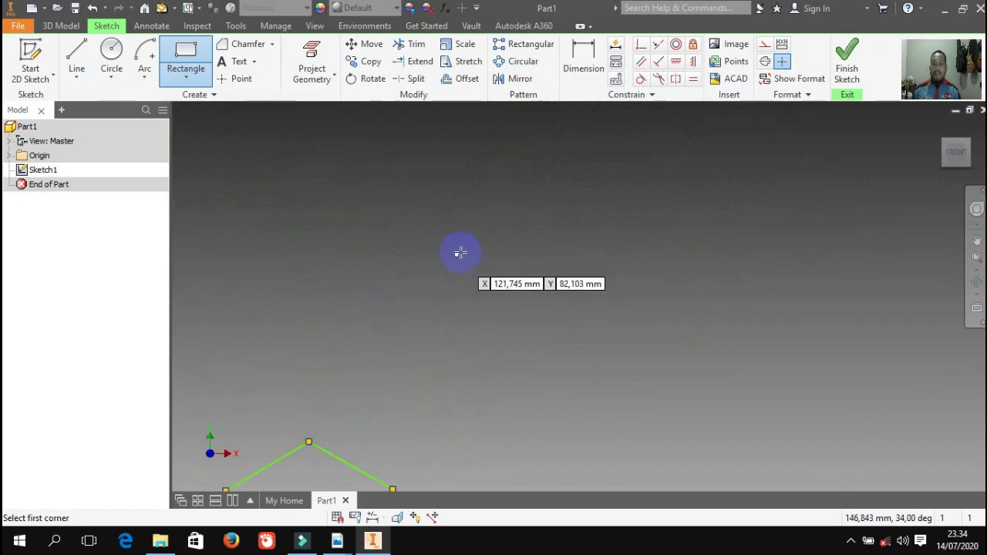
left_click(473, 209)
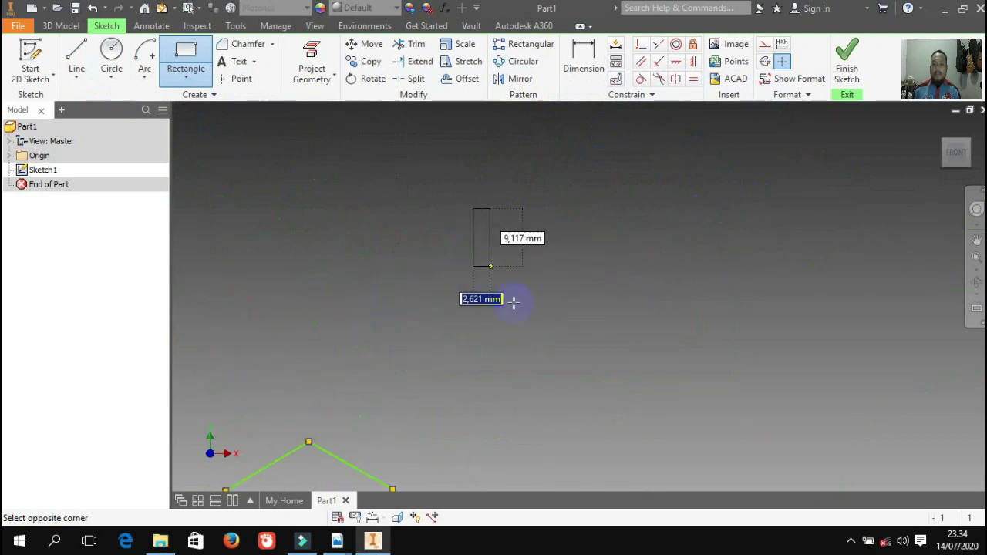
left_click(813, 344)
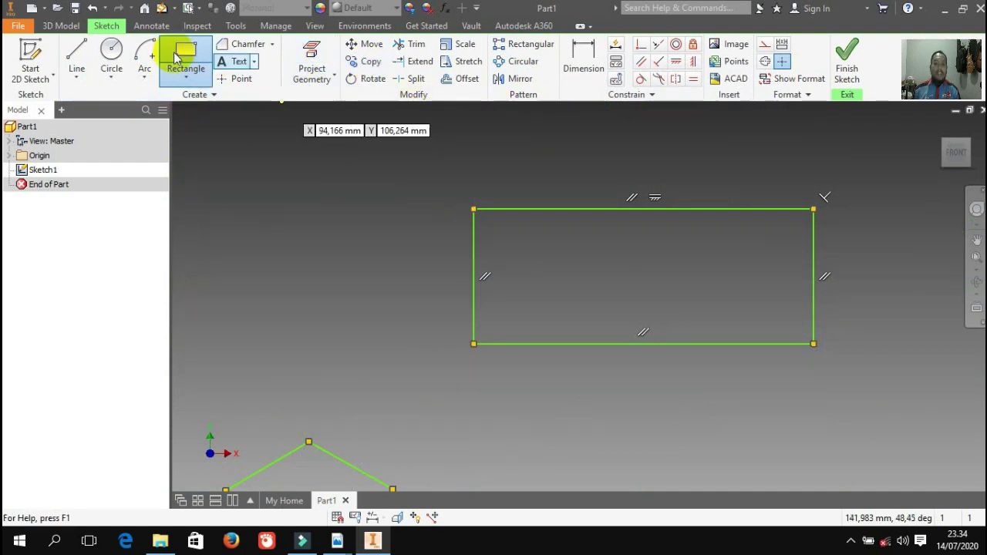
Draw a small circle just inside the new rectangle's upper-left corner.
left_click(111, 48)
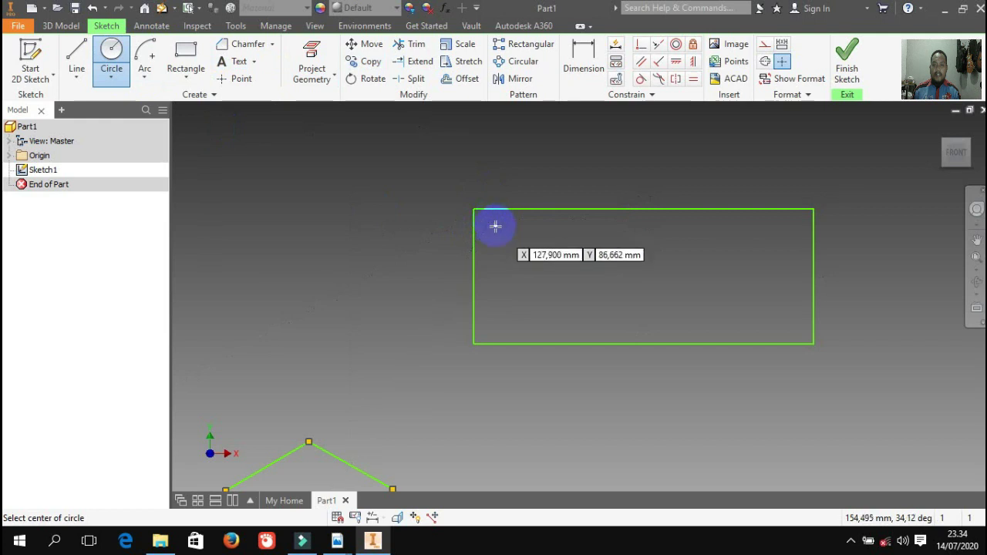
left_click(495, 227)
left_click(506, 225)
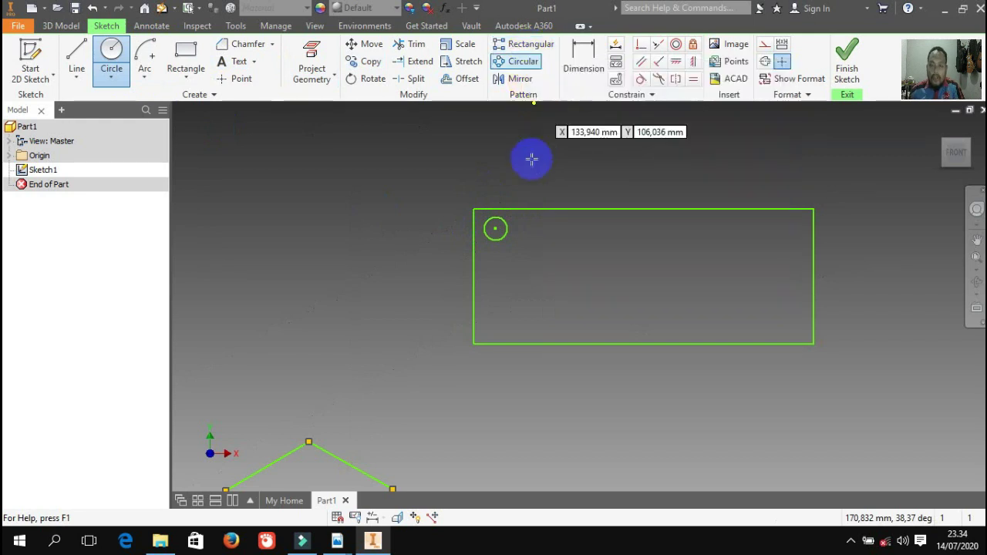
Start a rectangular pattern of the small circle, using the rectangle's top edge as the first direction.
left_click(529, 46)
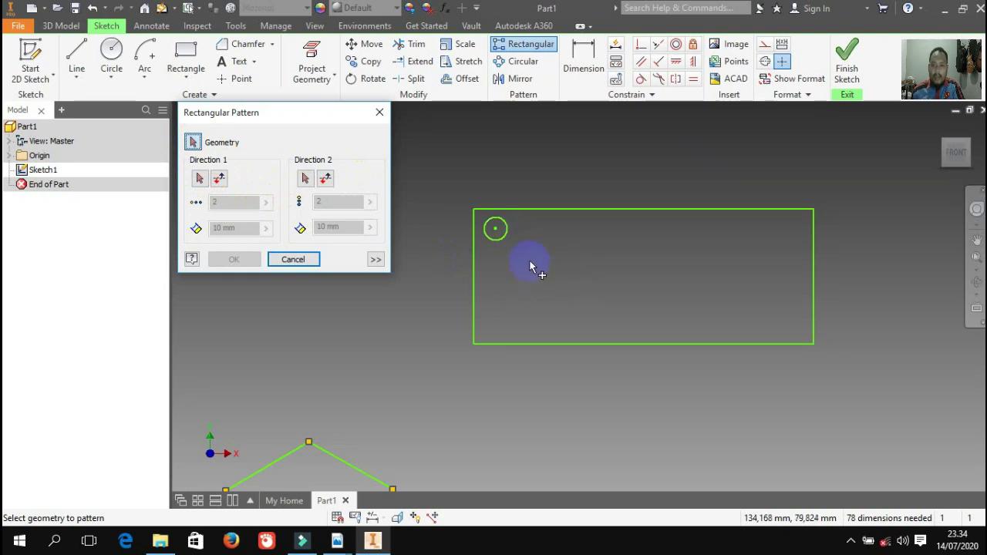
left_click(508, 233)
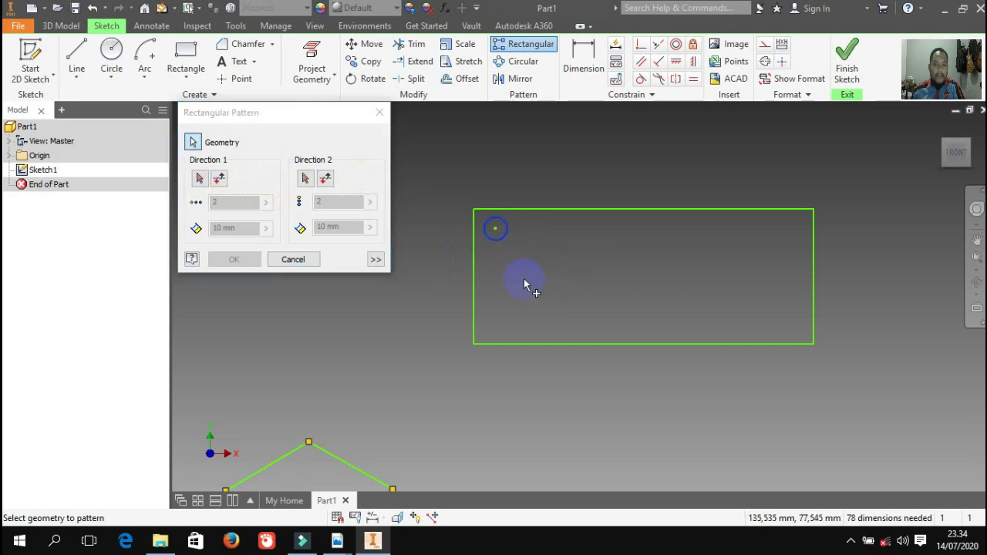
left_click(200, 180)
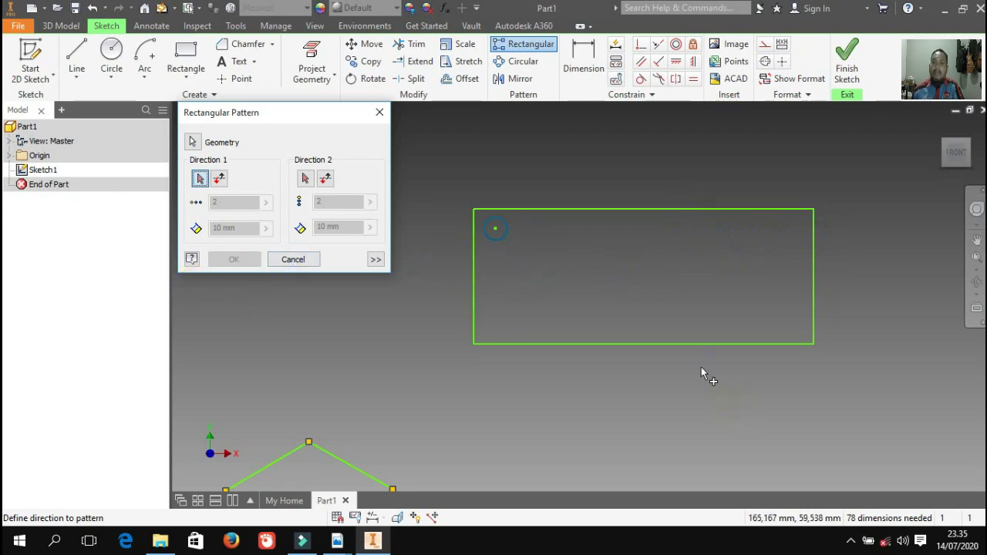
left_click(639, 211)
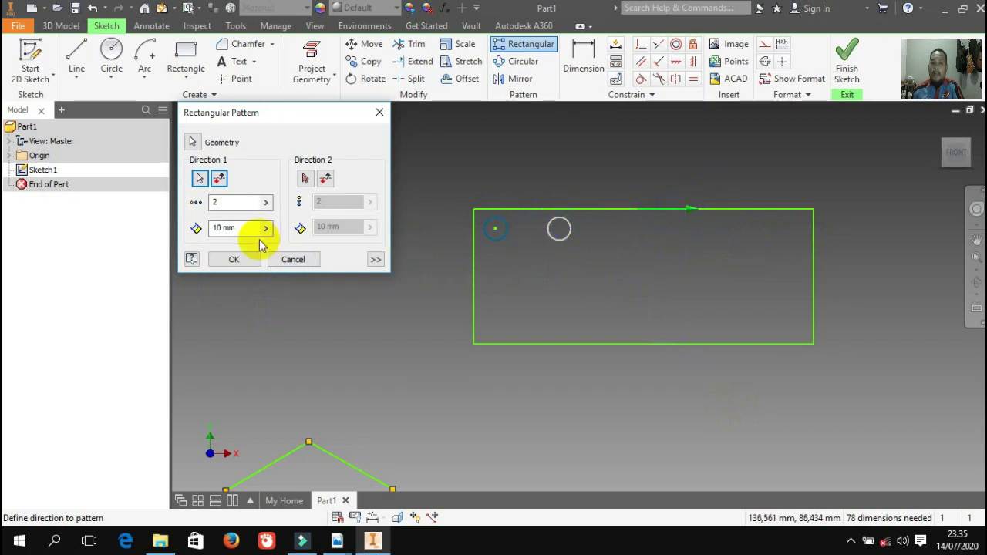
Set the pattern's first direction to 5 instances with 5 mm spacing.
left_click(220, 203)
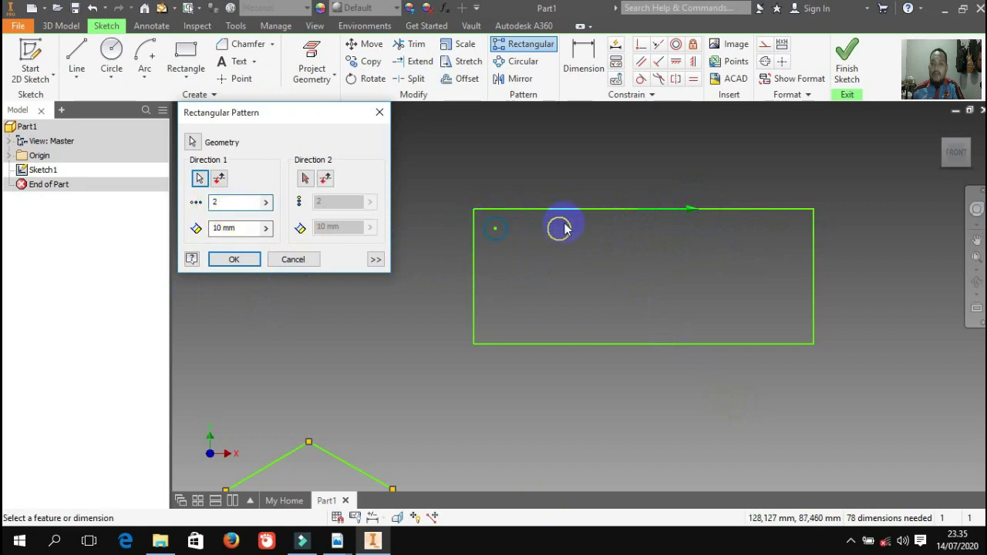
left_click_drag(235, 203, 190, 214)
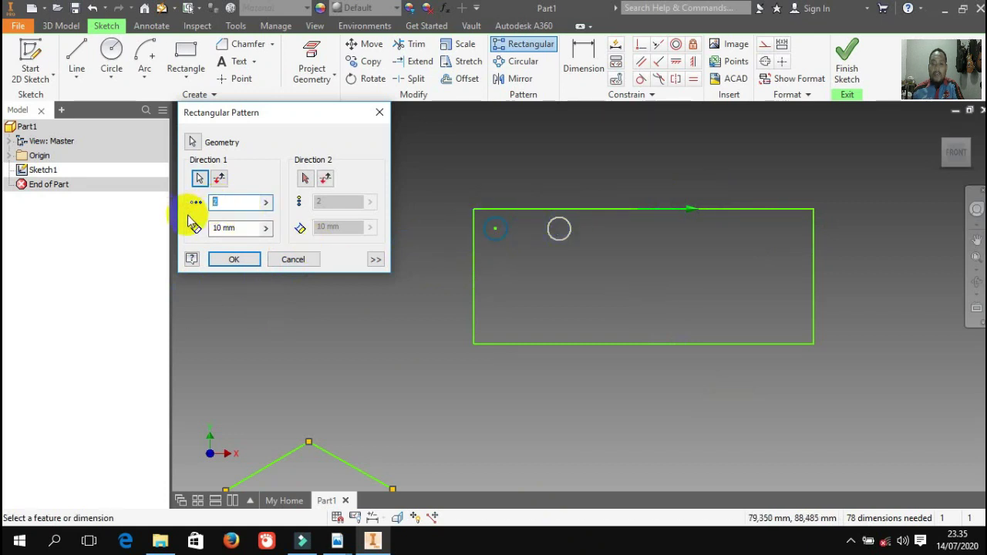
type("5")
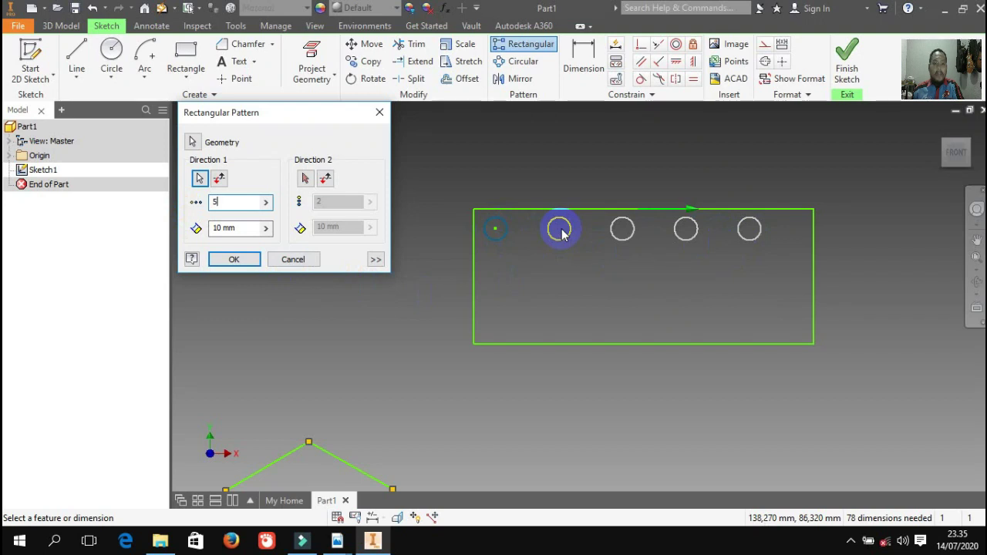
left_click(247, 229)
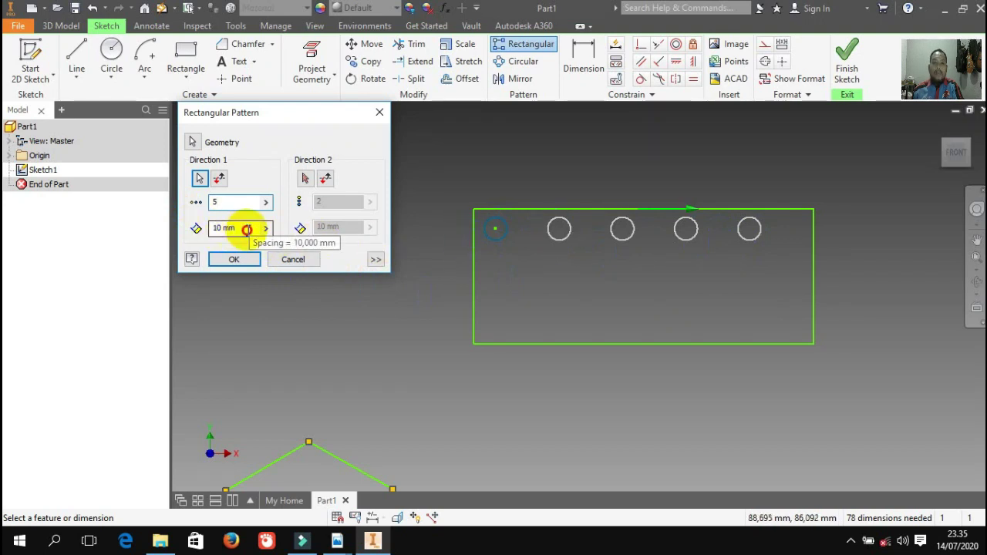
left_click_drag(247, 229, 170, 238)
type("5")
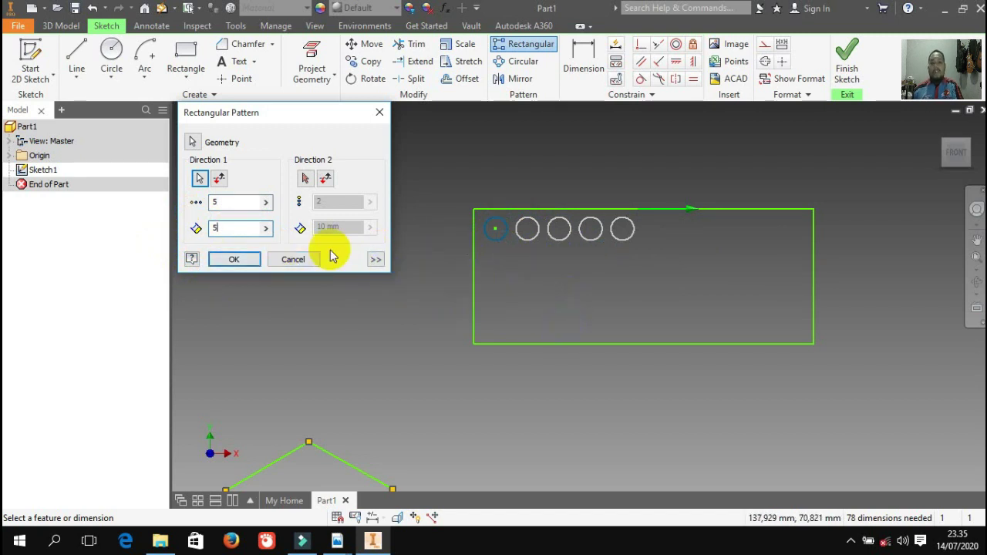
Try a count of 9, settle on 10 instances in the first direction, and create the row of circles.
double_click(230, 203)
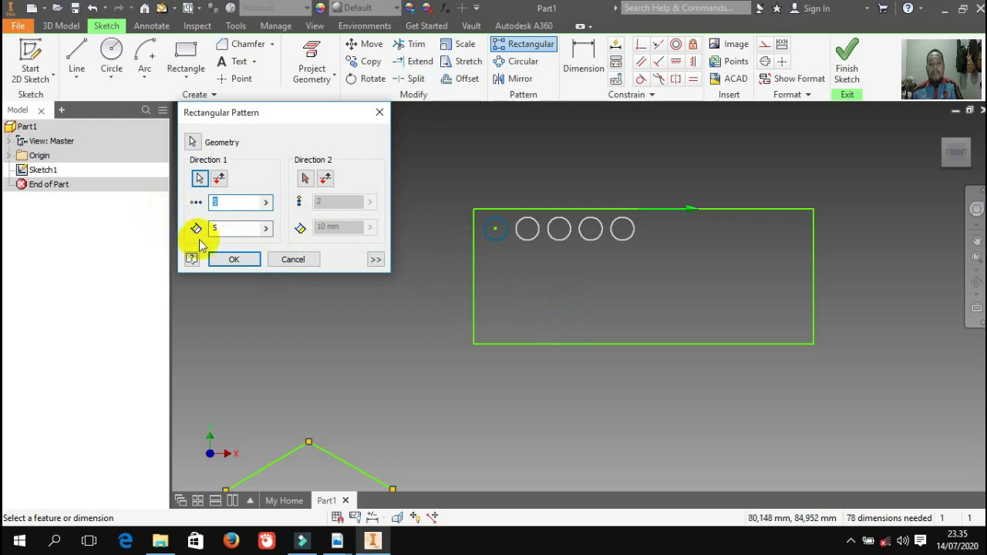
type("9")
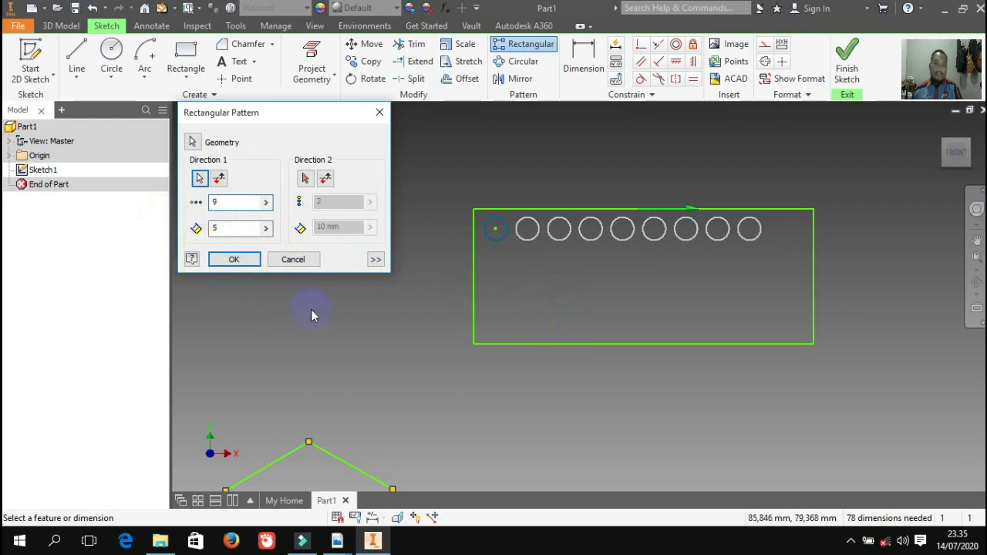
double_click(231, 202)
type("10")
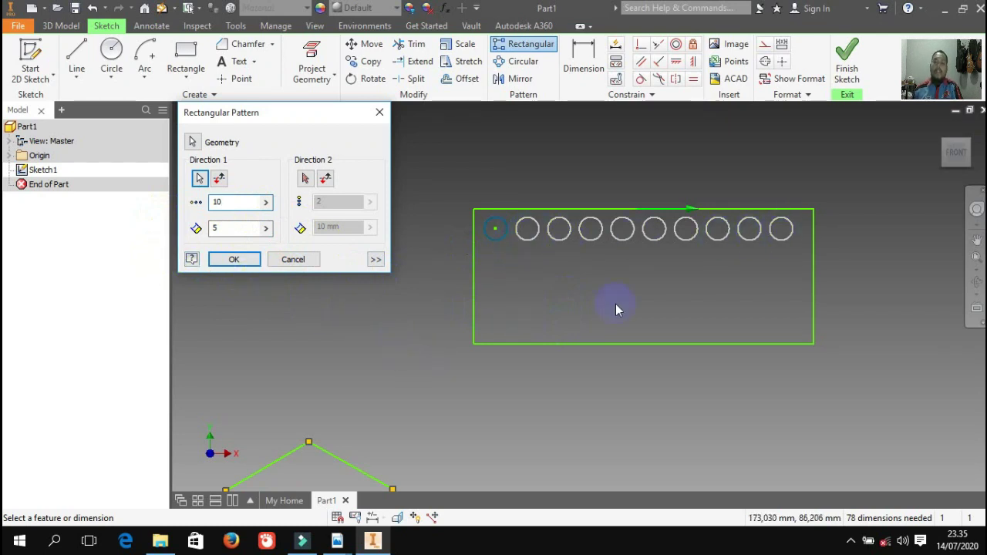
left_click(234, 260)
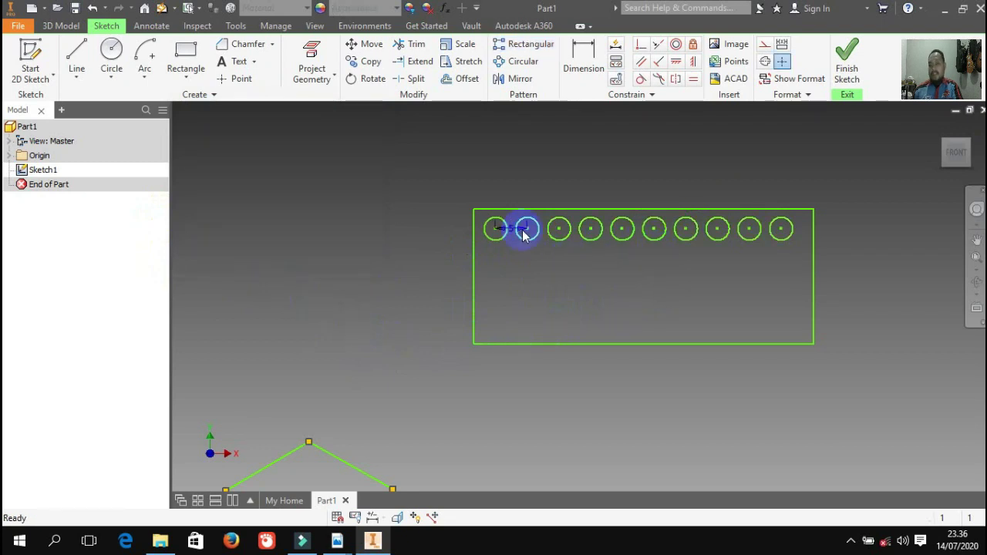
scroll(523, 227, "up", 5)
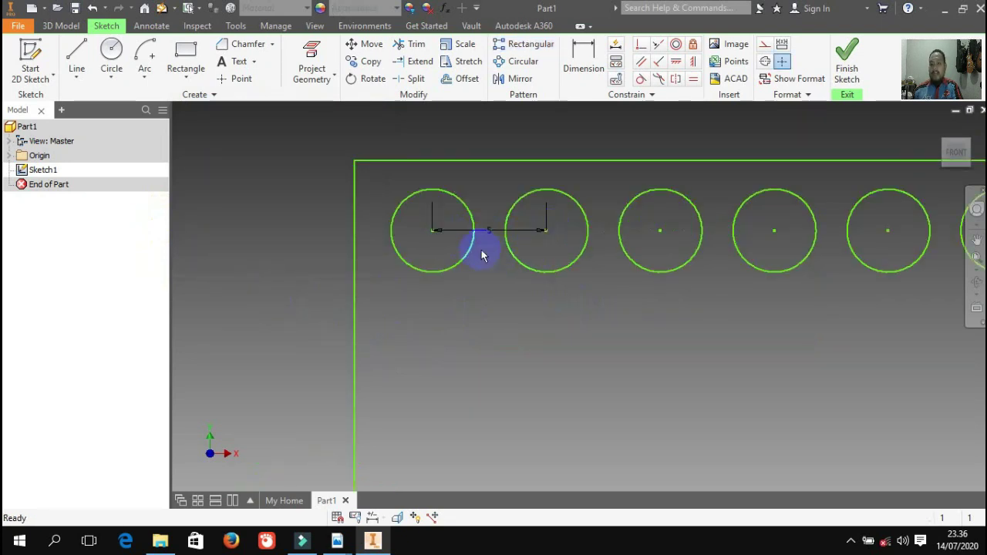
scroll(463, 242, "down", 5)
left_click(787, 244)
left_click(665, 161)
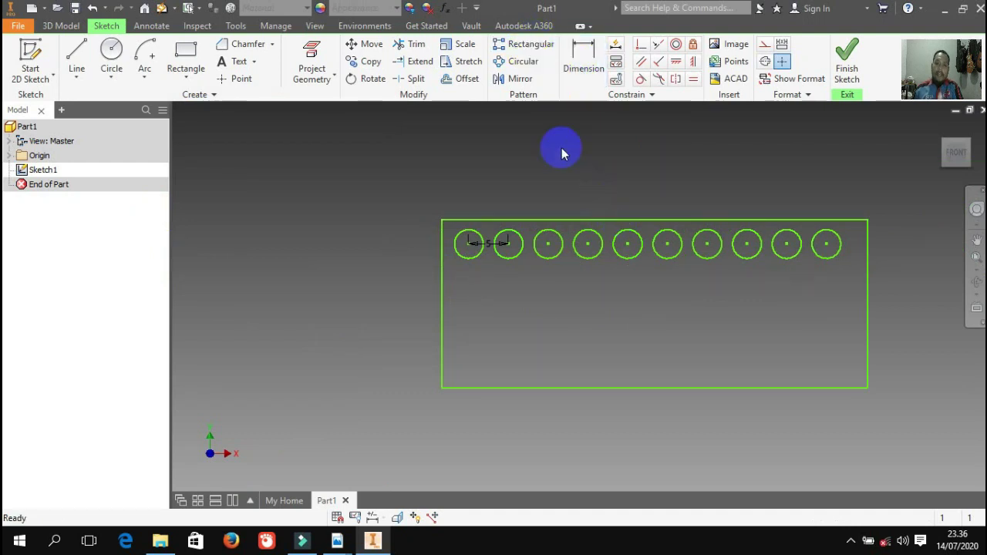
left_click(522, 67)
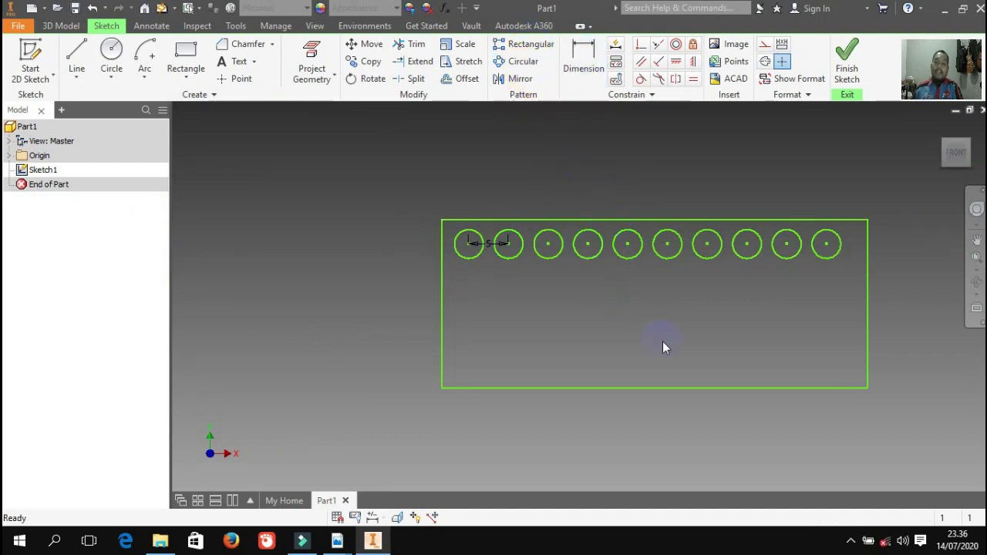
left_click(522, 68)
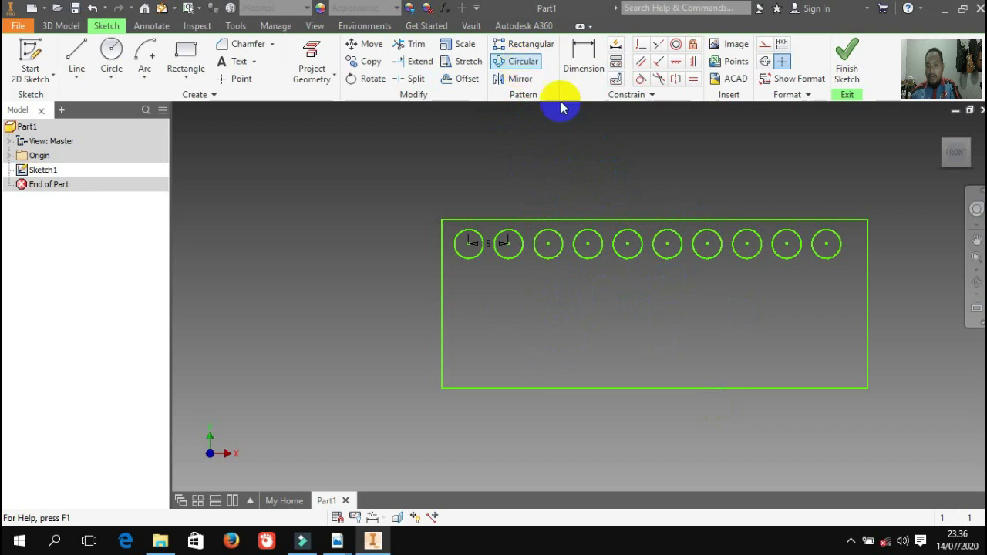
Draw a large circle about 40 mm in diameter in the empty space above the rectangle with the patterned circles.
left_click(111, 51)
scroll(404, 280, "down", 5)
scroll(466, 310, "up", 3)
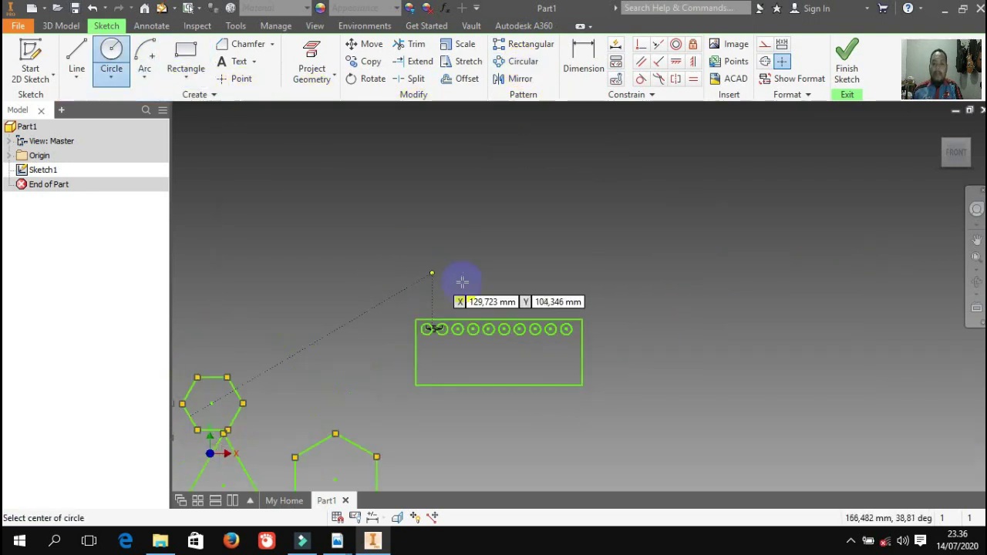
left_click(489, 201)
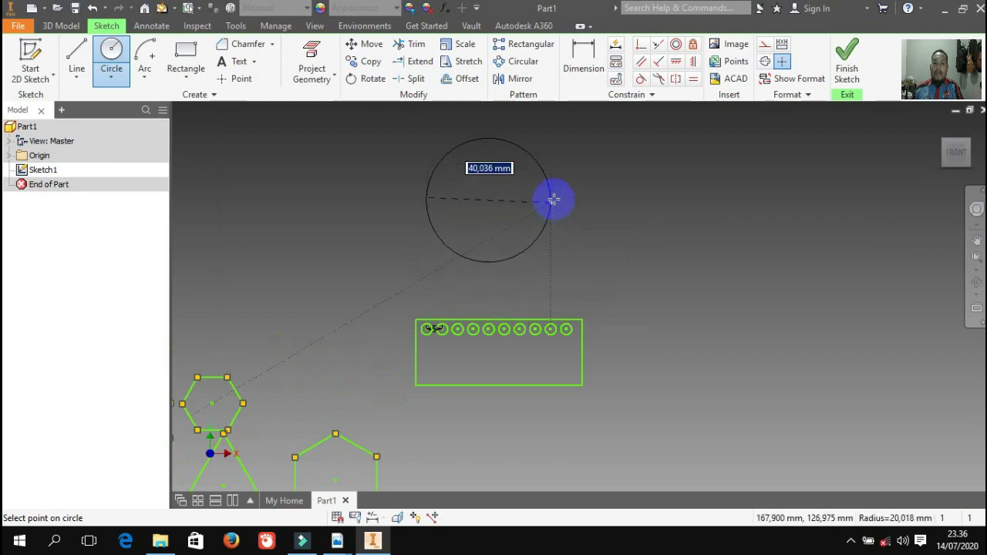
left_click(555, 197)
scroll(500, 133, "up", 3)
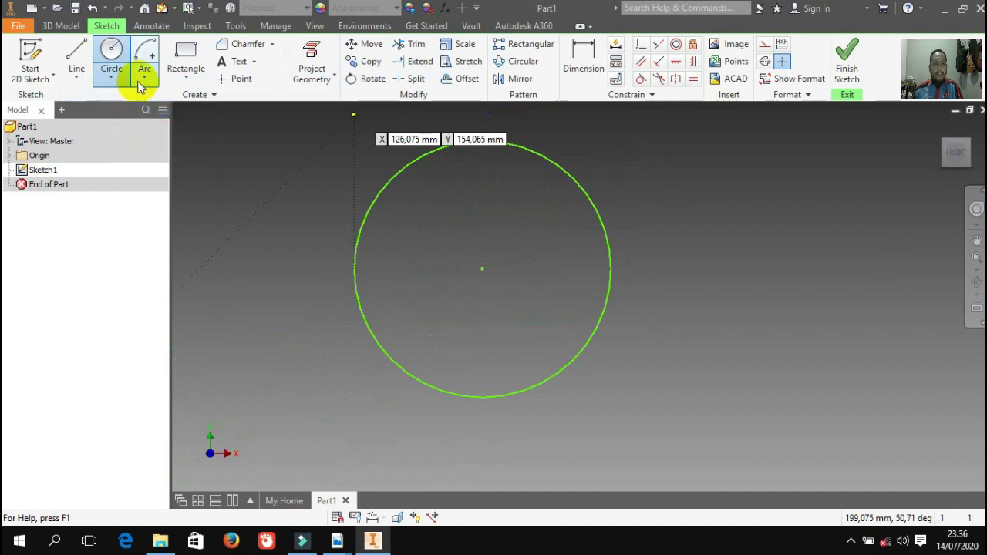
Draw a small upright three-sided polygon inside the large circle, just below its upper edge.
left_click(111, 77)
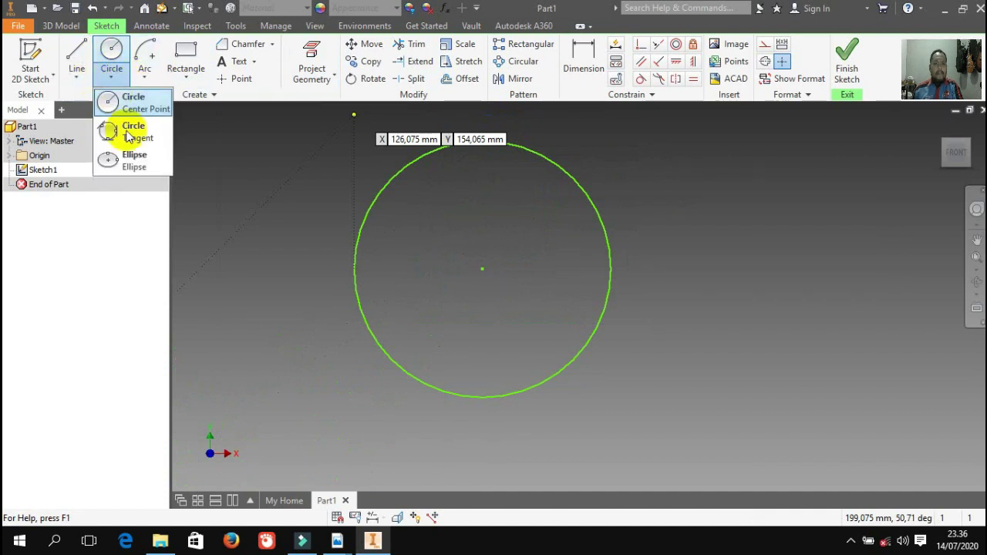
left_click(186, 77)
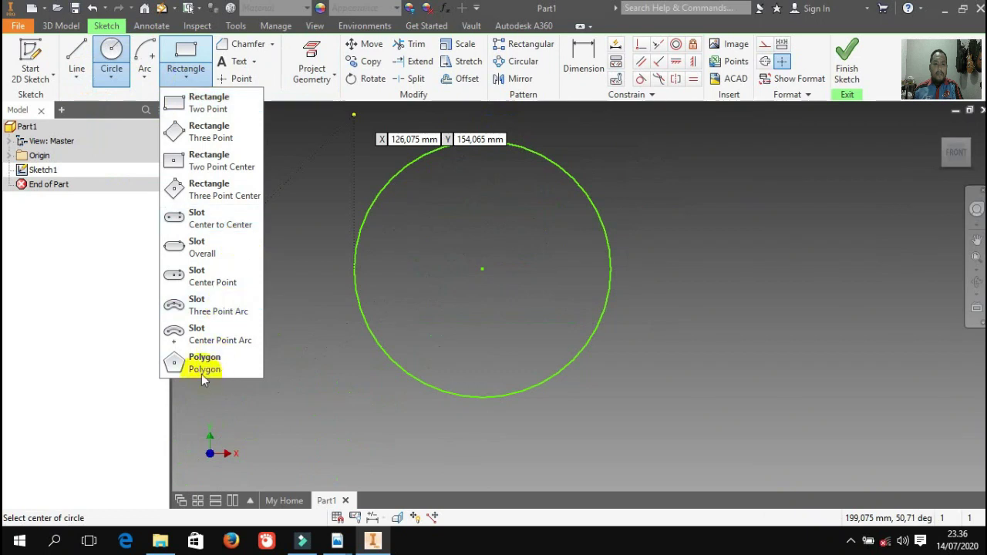
left_click(198, 364)
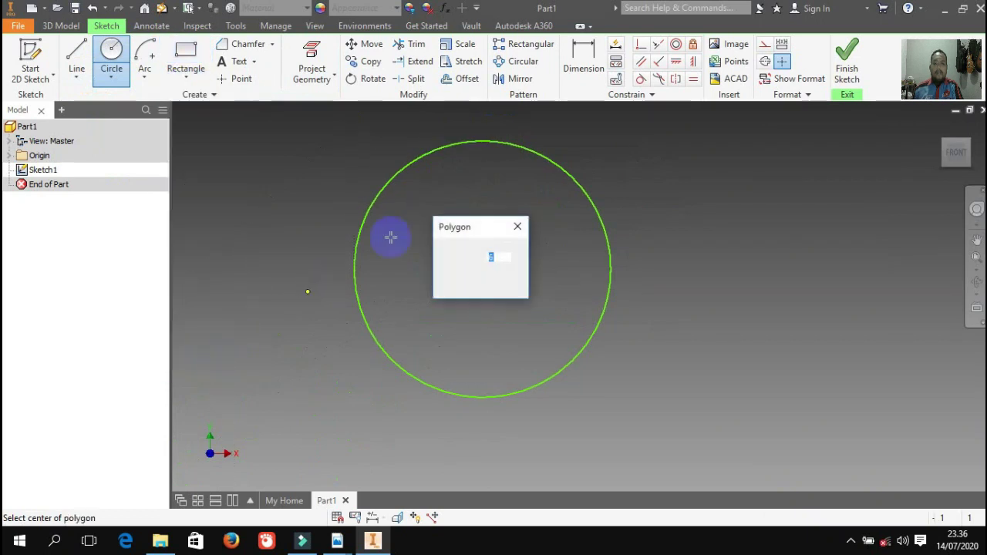
left_click(480, 175)
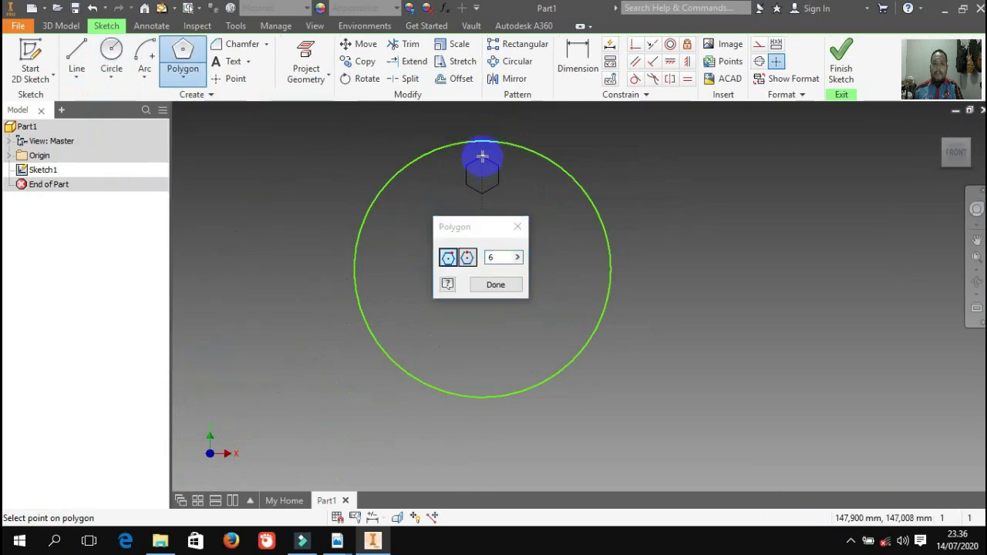
double_click(499, 257)
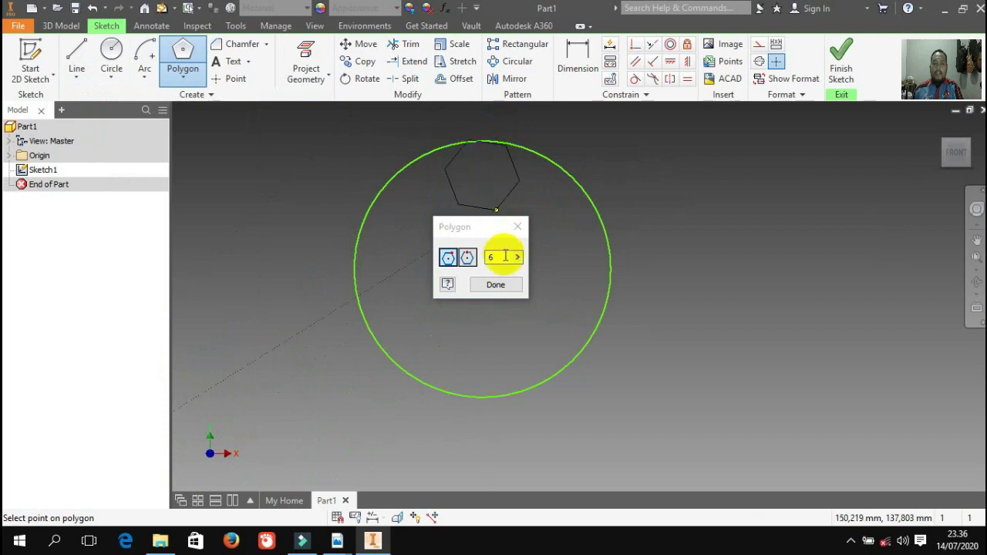
left_click(448, 258)
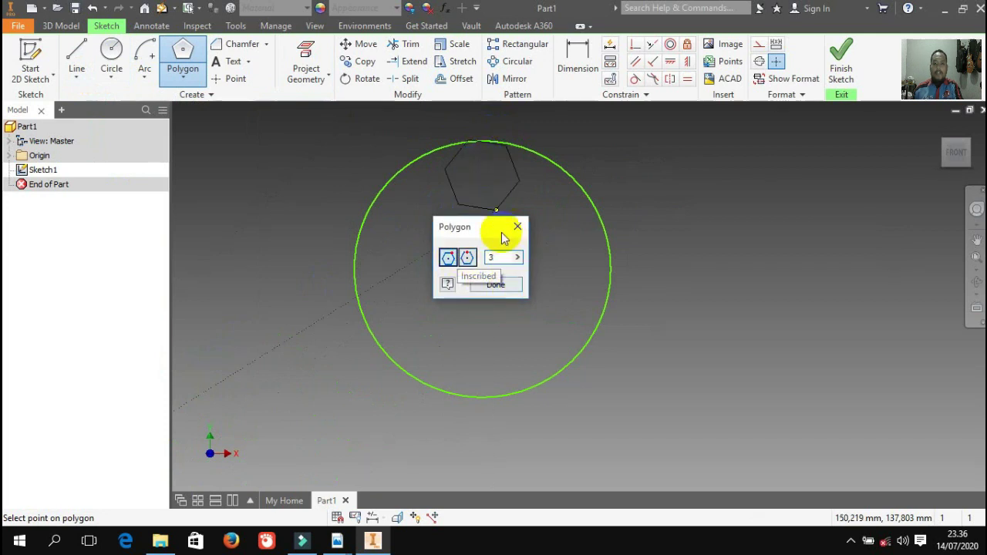
left_click(482, 158)
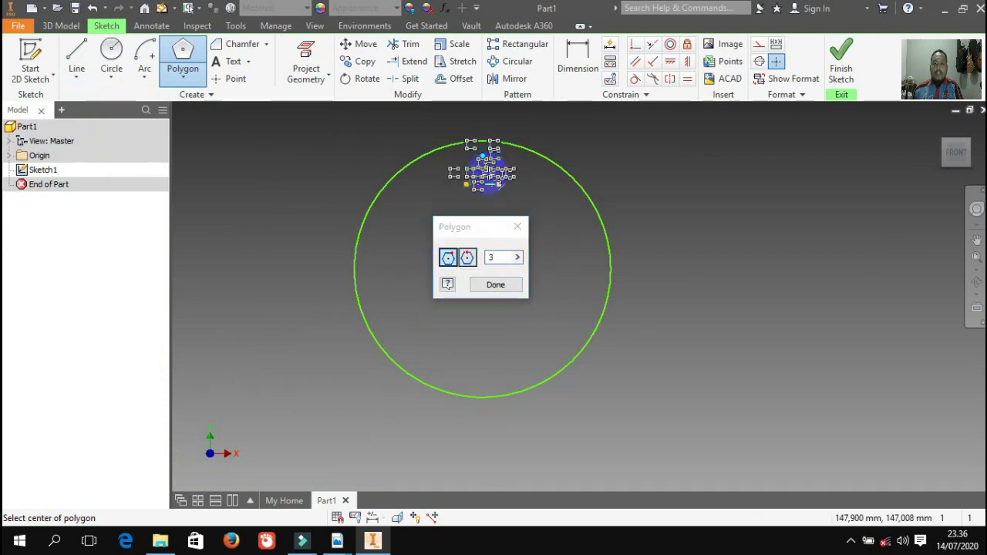
left_click(507, 284)
Start a circular pattern and select the whole small triangle as the geometry to pattern.
scroll(468, 183, "up", 3)
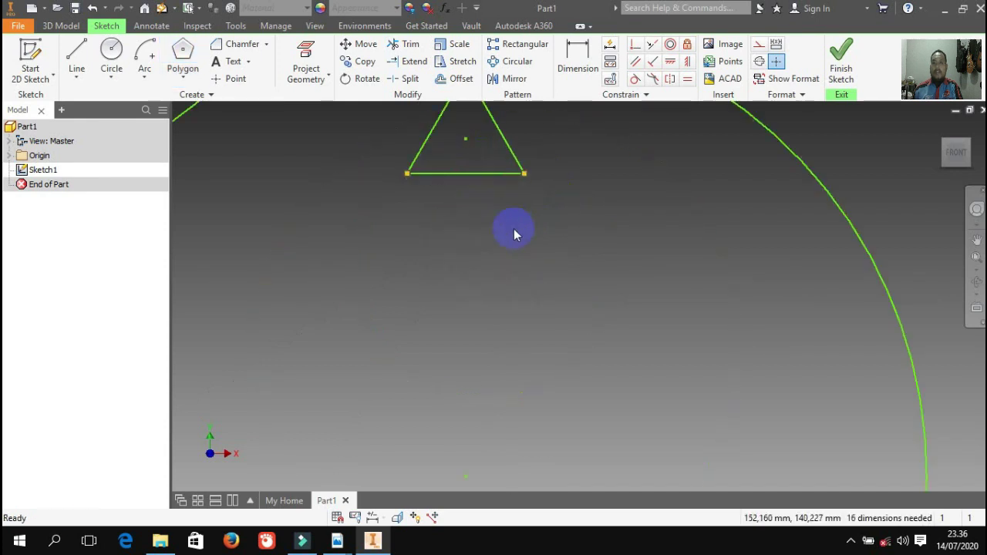
scroll(532, 224, "down", 5)
scroll(425, 183, "up", 2)
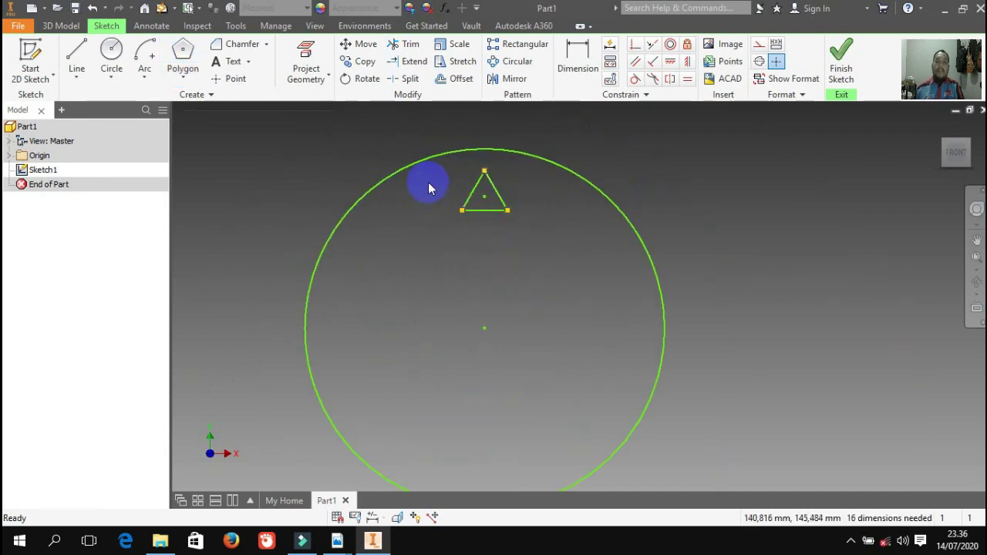
scroll(470, 161, "down", 2)
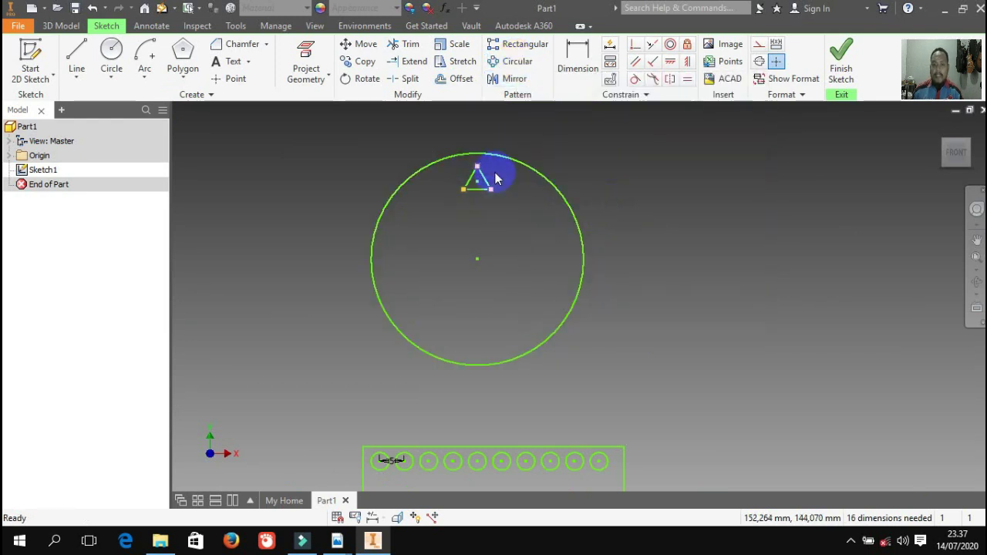
left_click(517, 69)
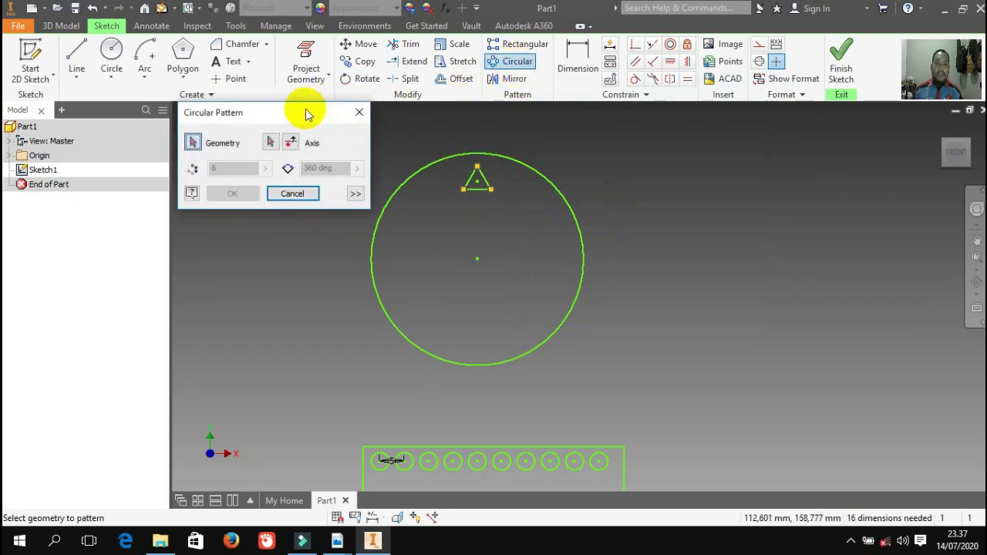
left_click_drag(301, 115, 274, 143)
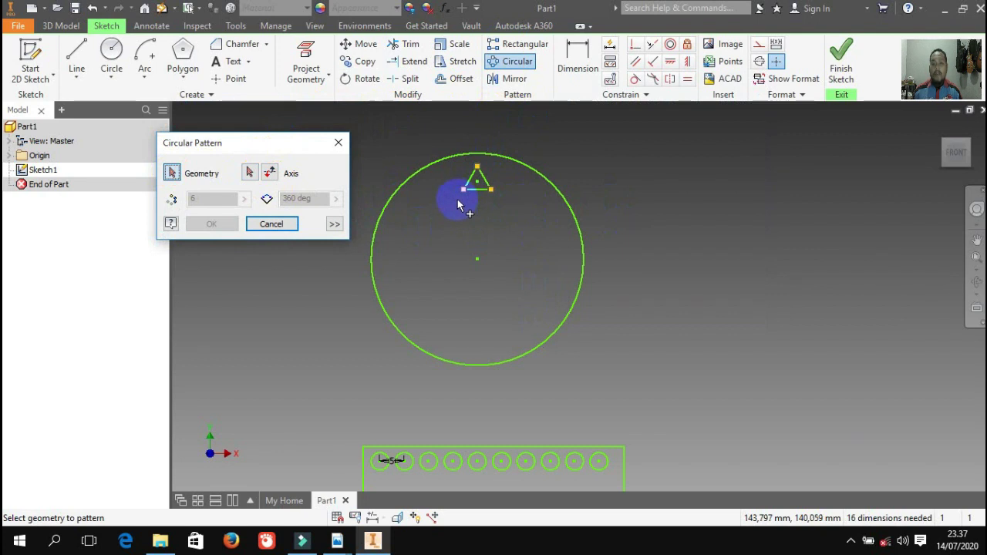
left_click_drag(453, 194, 504, 178)
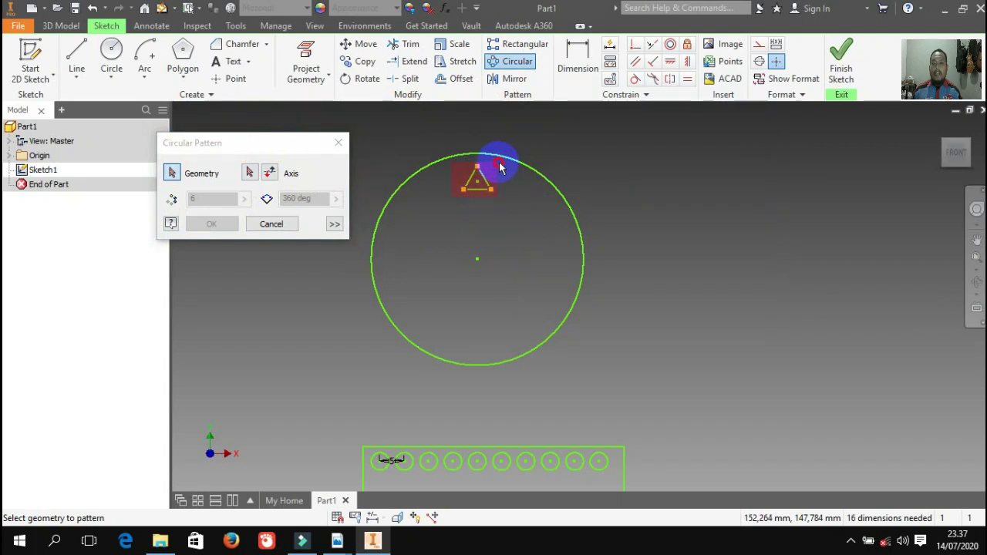
left_click_drag(500, 167, 497, 165)
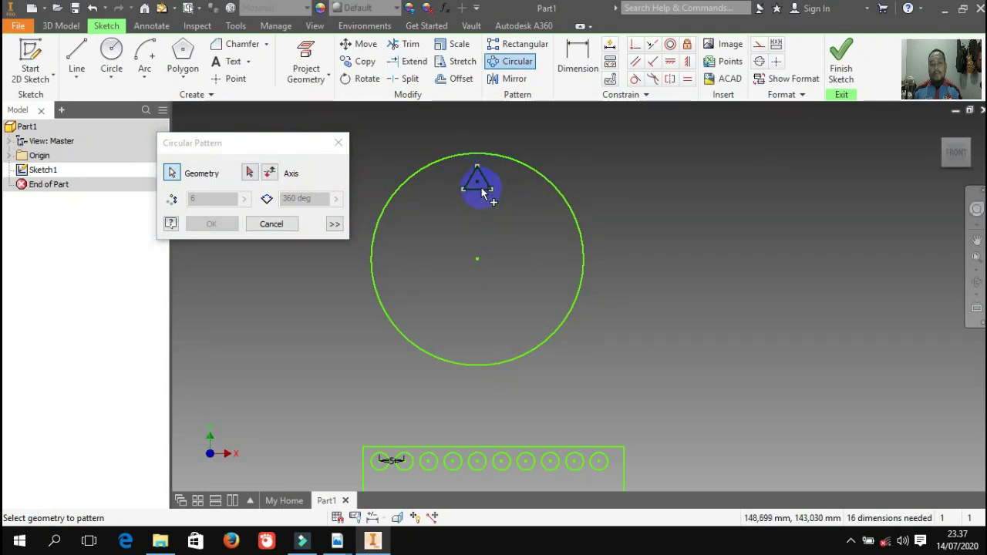
Use the large circle as the circular pattern's axis and reverse the rotation direction.
left_click(247, 174)
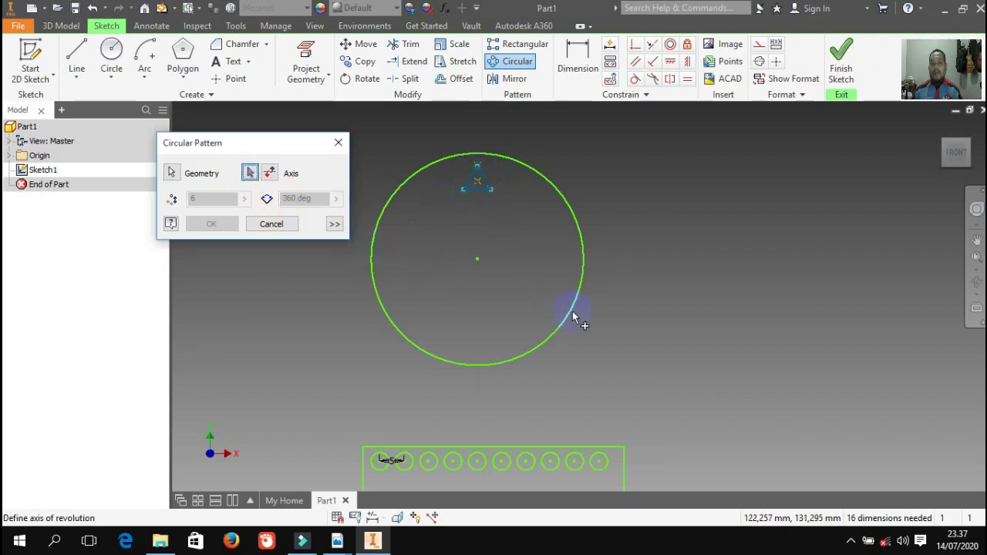
left_click(552, 190)
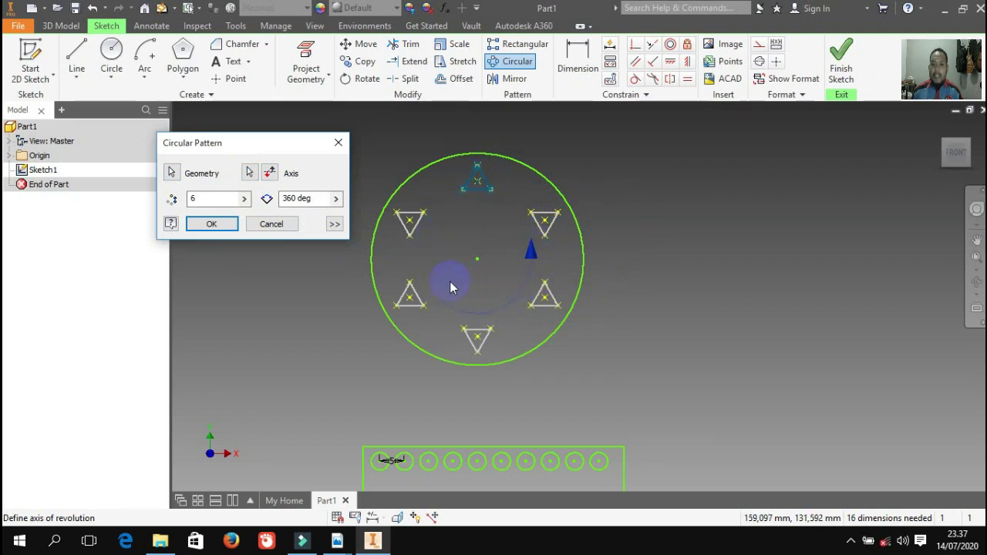
left_click(271, 177)
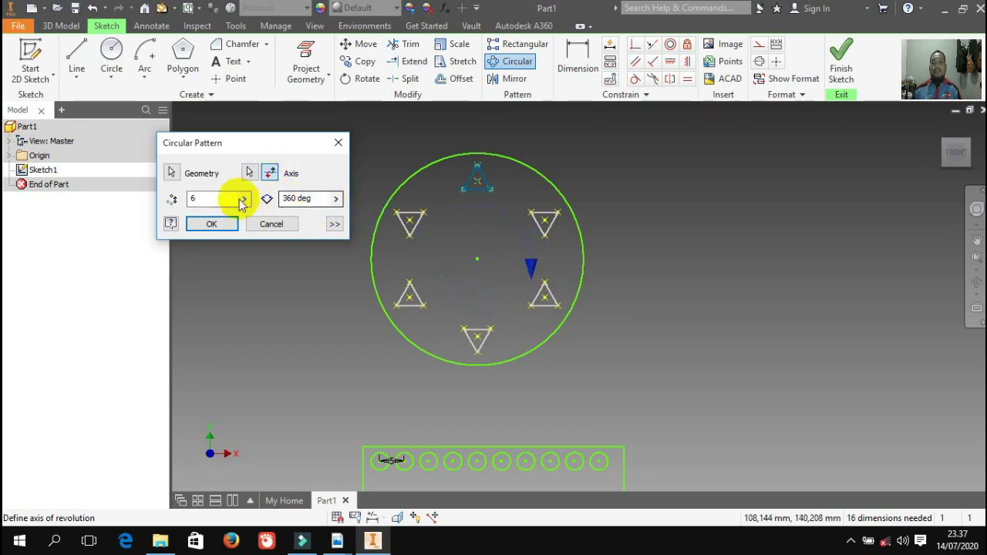
Try counts of 5 and 20 for the triangle's circular pattern.
left_click(208, 199)
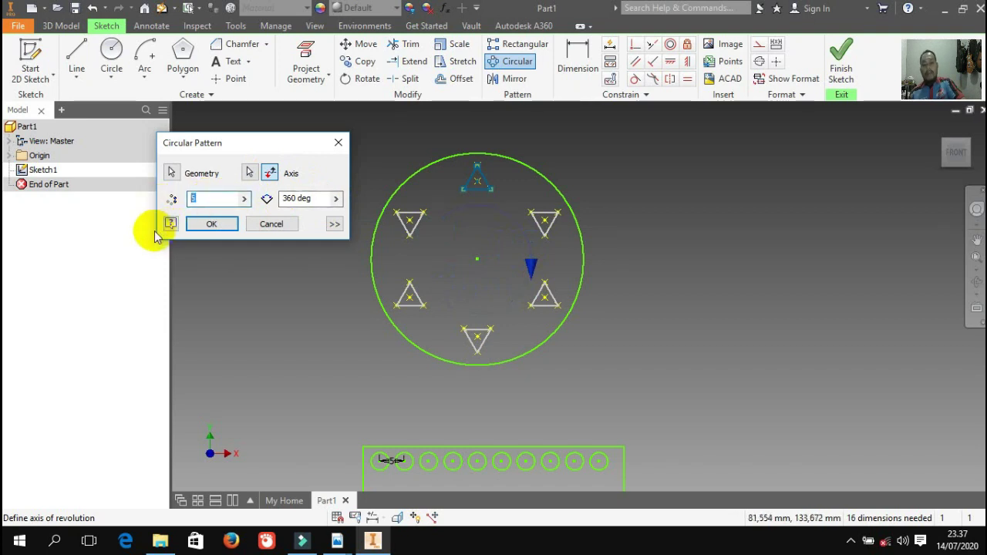
type("5")
left_click(224, 201)
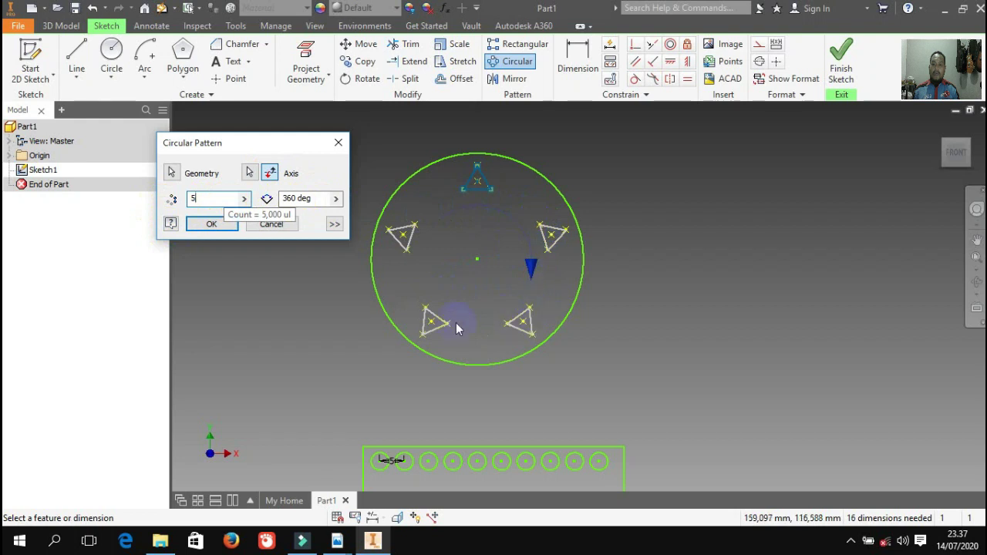
double_click(221, 199)
type("2")
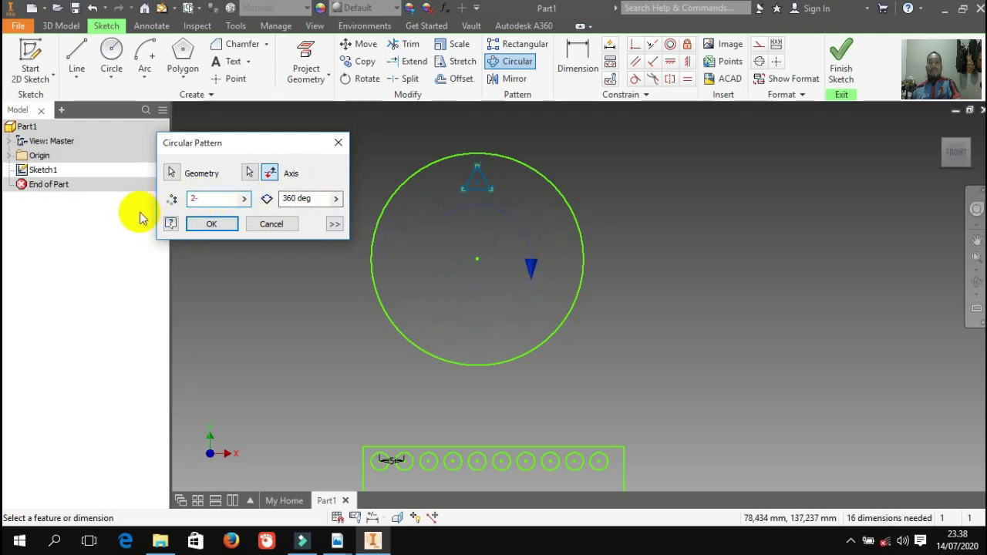
type("0")
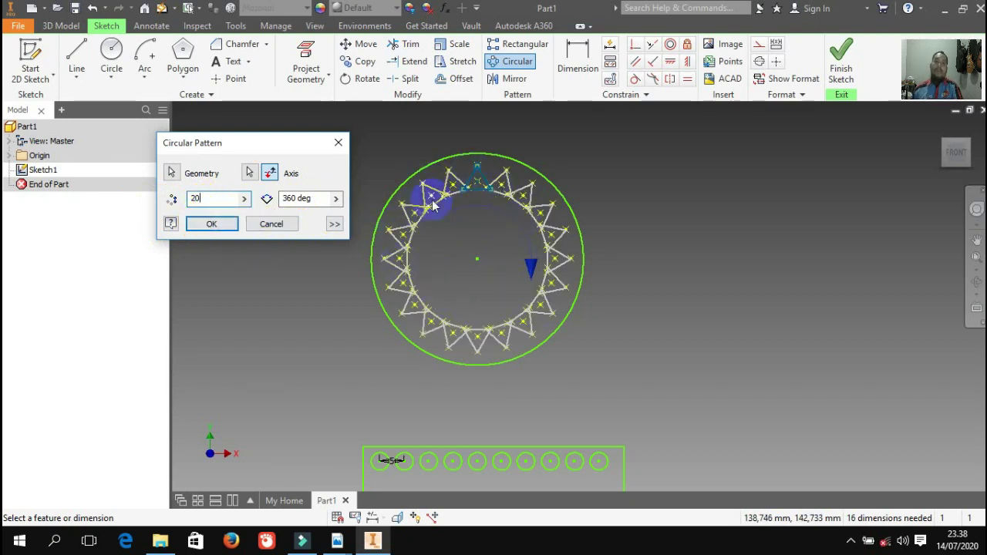
Try a count of 15, settle on 10 instances over 360 degrees, and create the circular pattern of triangles.
left_click(214, 198)
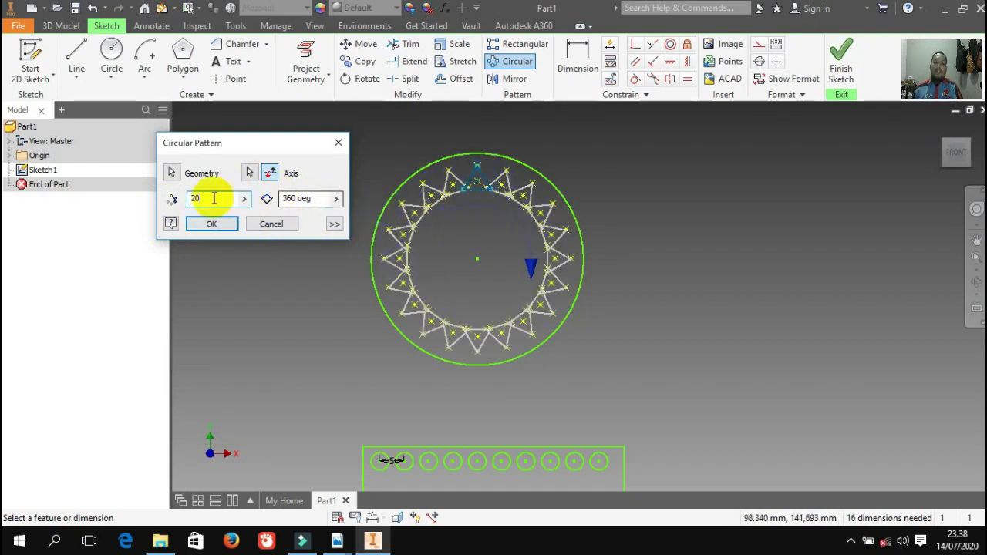
key("BackSpace")
key("BackSpace")
type("15")
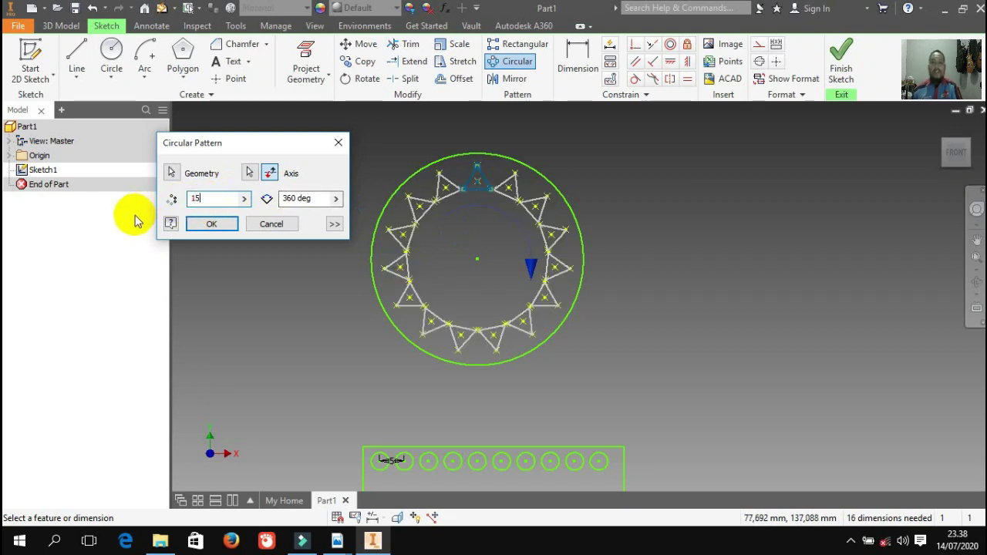
key("BackSpace")
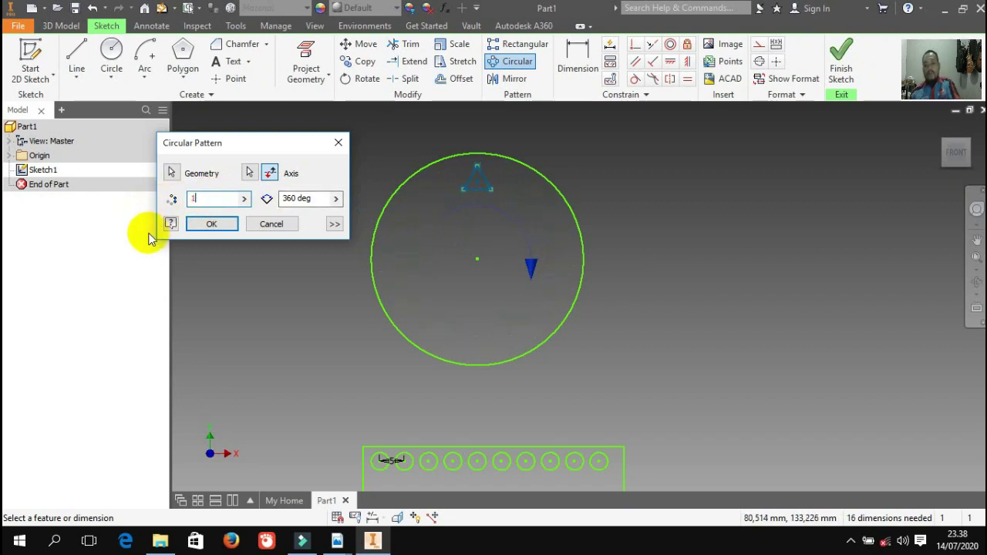
type("0")
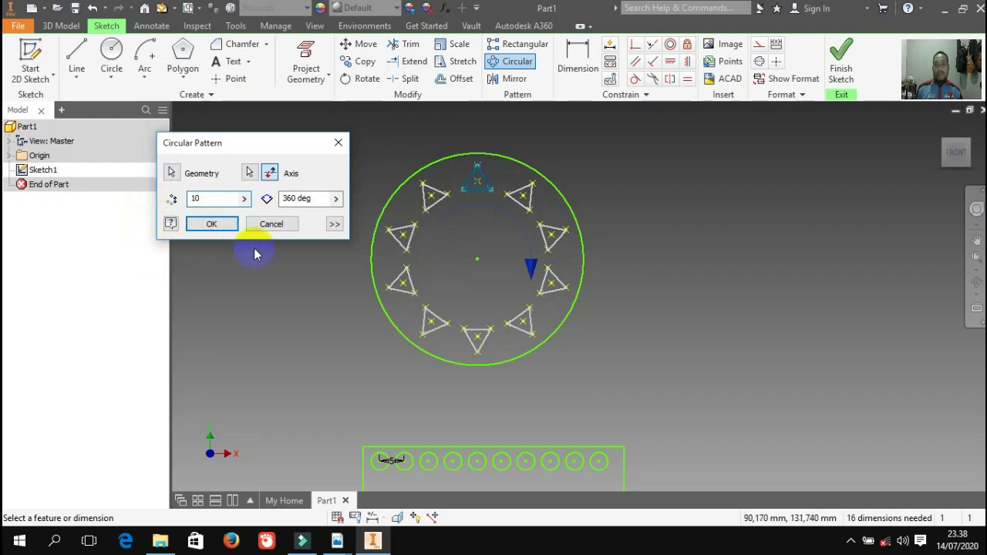
left_click(212, 223)
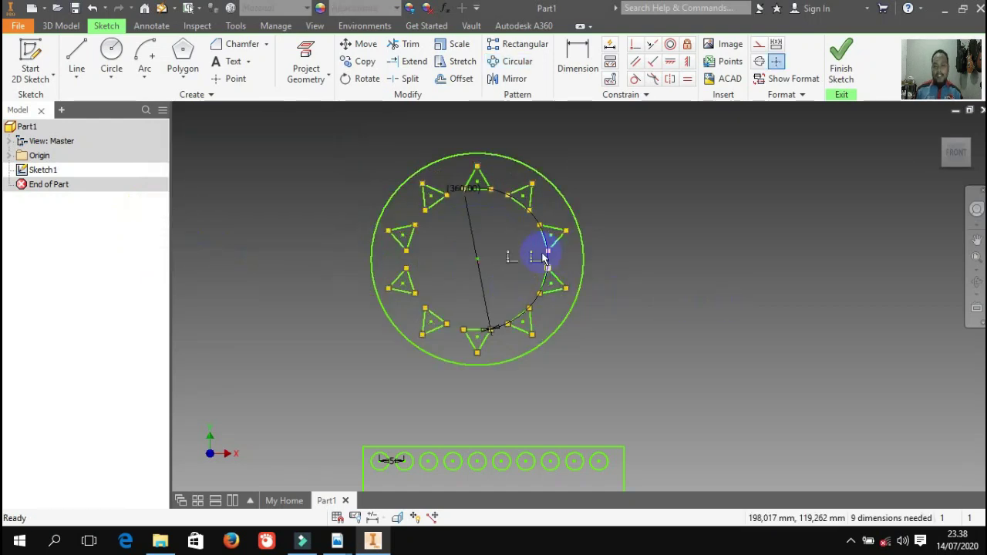
Draw two partly overlapping circles, a smaller and a larger one, in the empty space beside the circle with the patterned triangles.
scroll(540, 249, "up", 3)
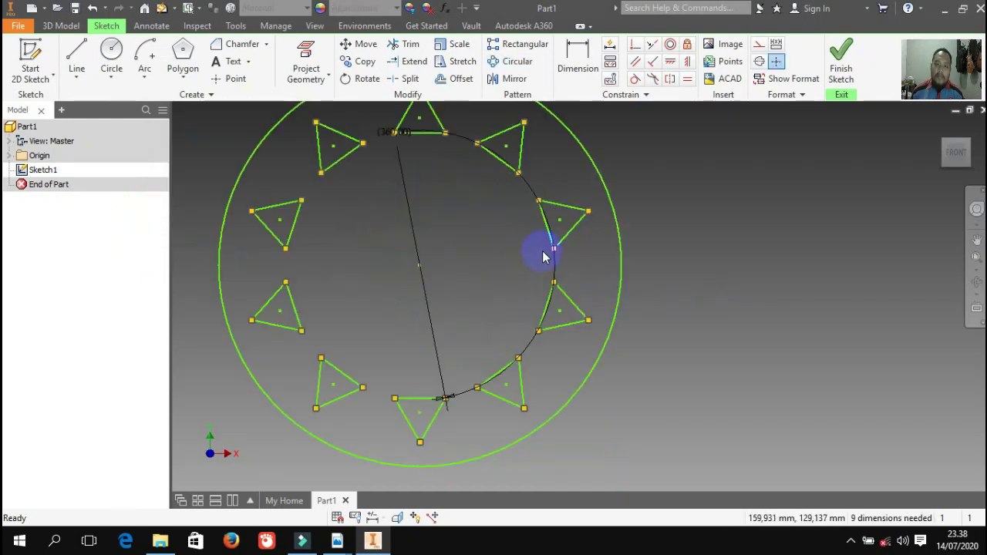
scroll(671, 305, "down", 2)
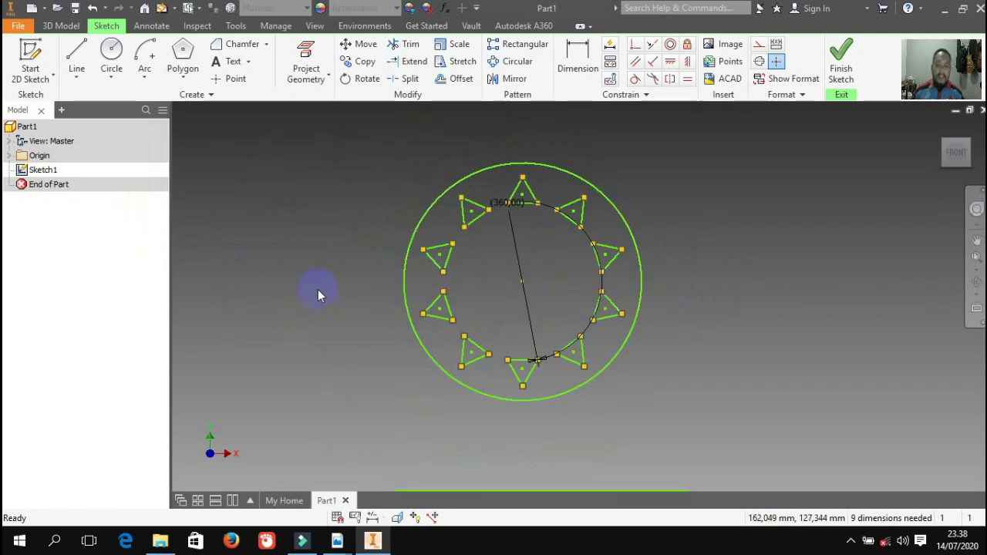
scroll(317, 296, "down", 2)
scroll(333, 290, "up", 2)
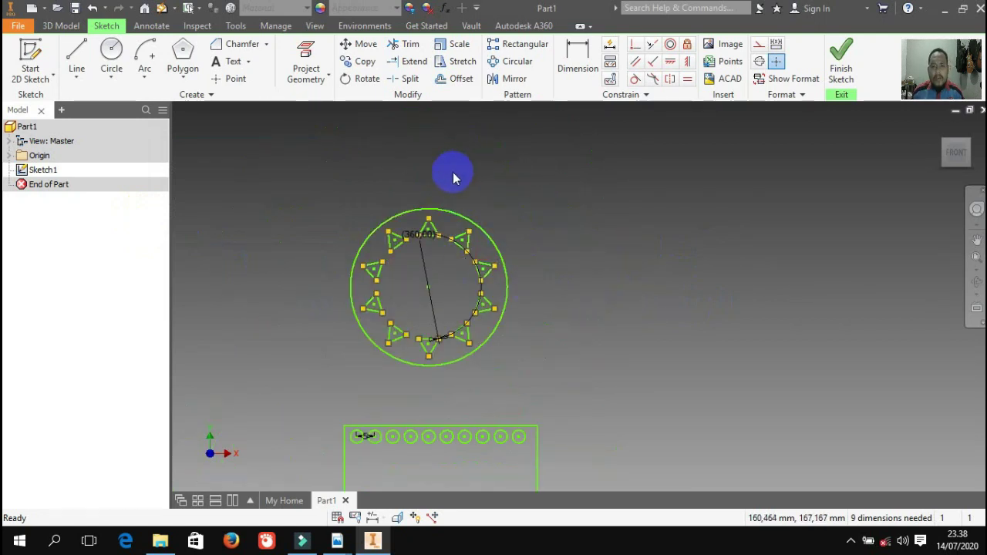
left_click(503, 80)
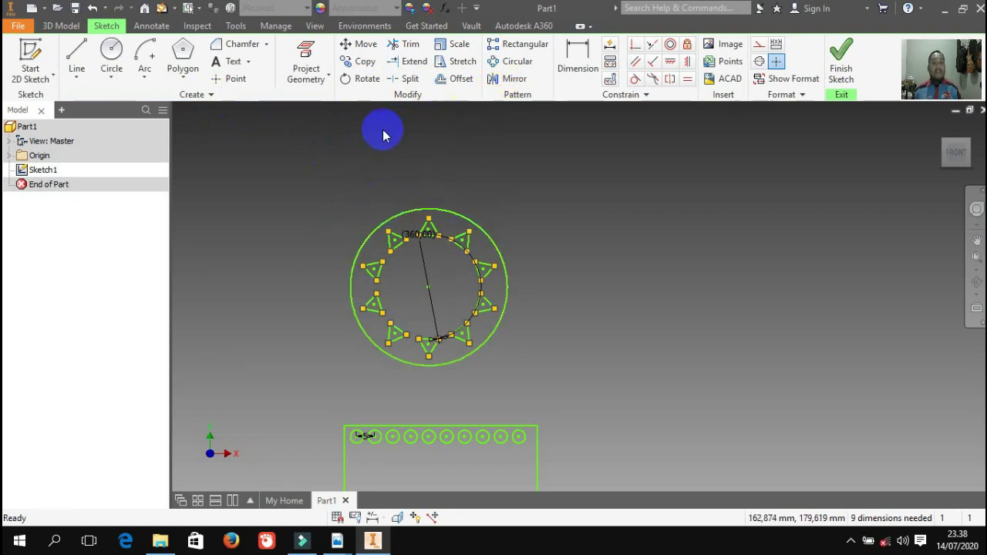
left_click(116, 56)
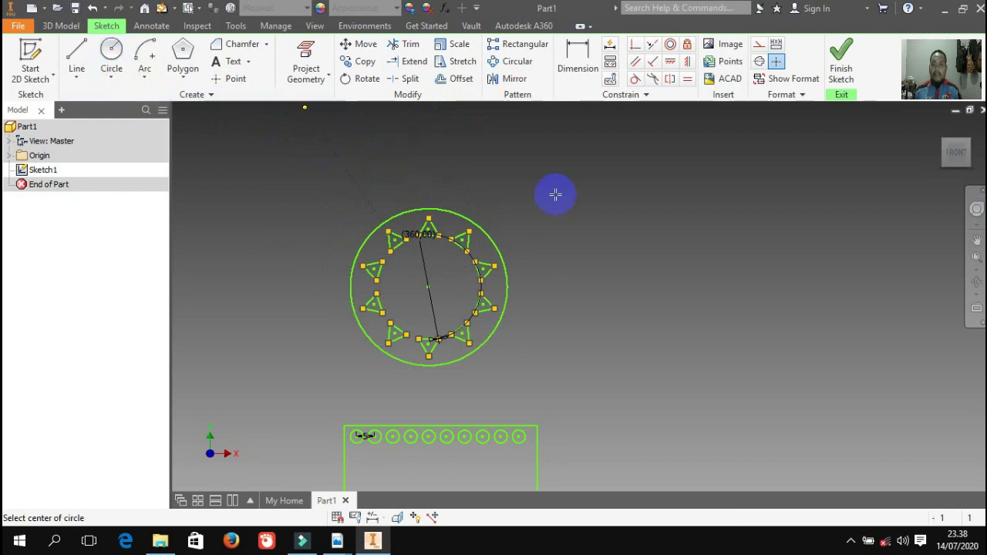
left_click(610, 195)
left_click(643, 221)
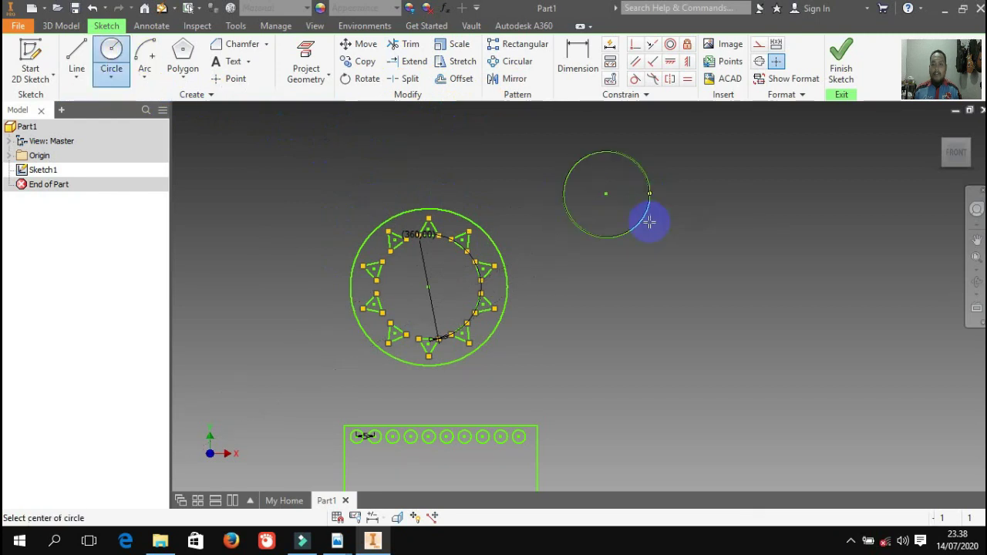
left_click(677, 251)
left_click(624, 214)
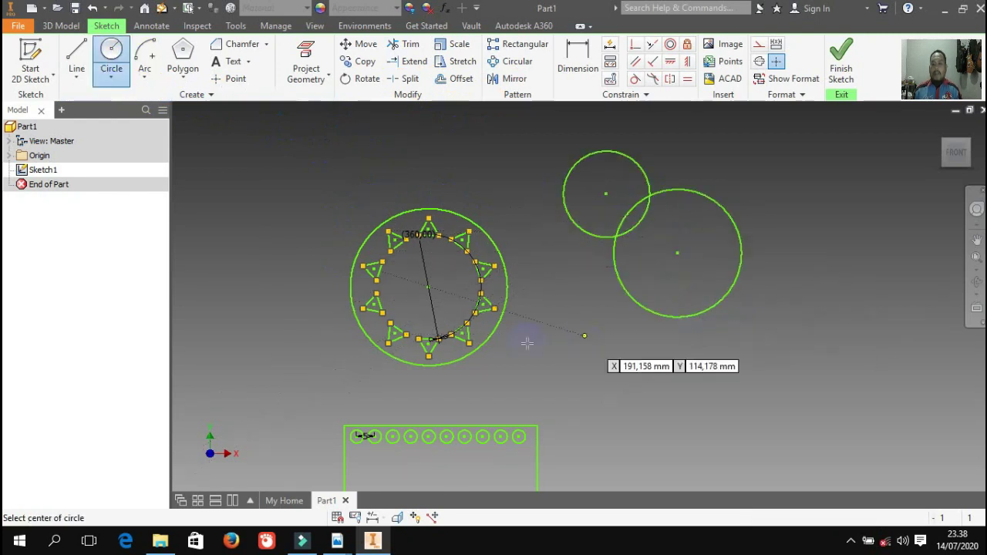
Trim both inner arcs where the two new circles overlap, leaving a single joined outline.
scroll(376, 338, "up", 2)
left_click(405, 44)
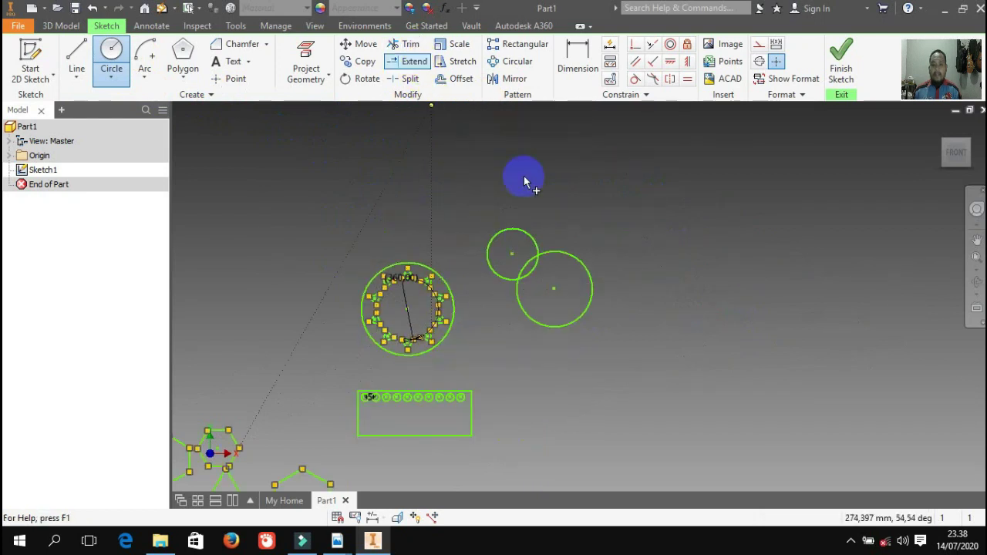
scroll(554, 266, "down", 5)
left_click(470, 259)
left_click(491, 275)
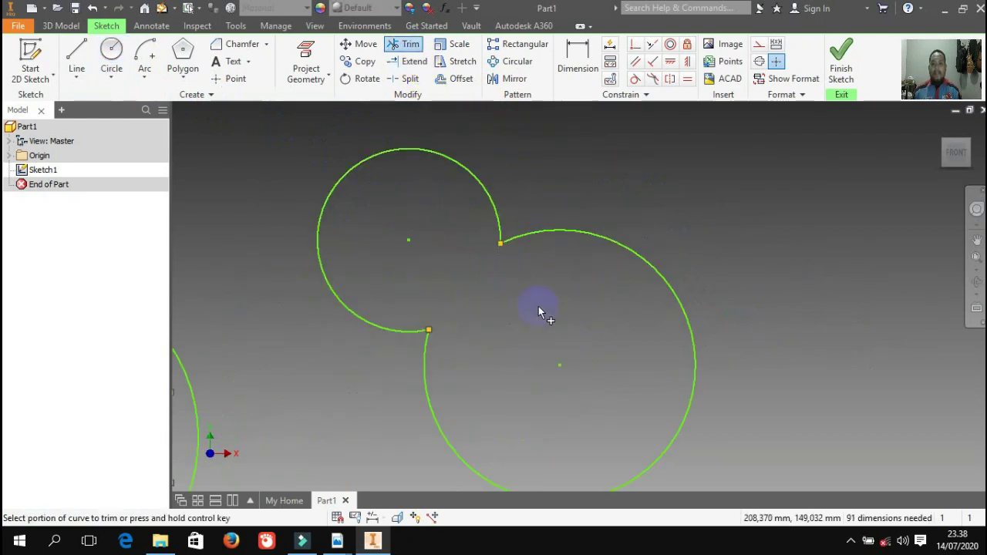
Draw a vertical line in the empty space on the larger-circle side of the trimmed two-circle outline.
scroll(583, 316, "up", 2)
scroll(642, 324, "up", 2)
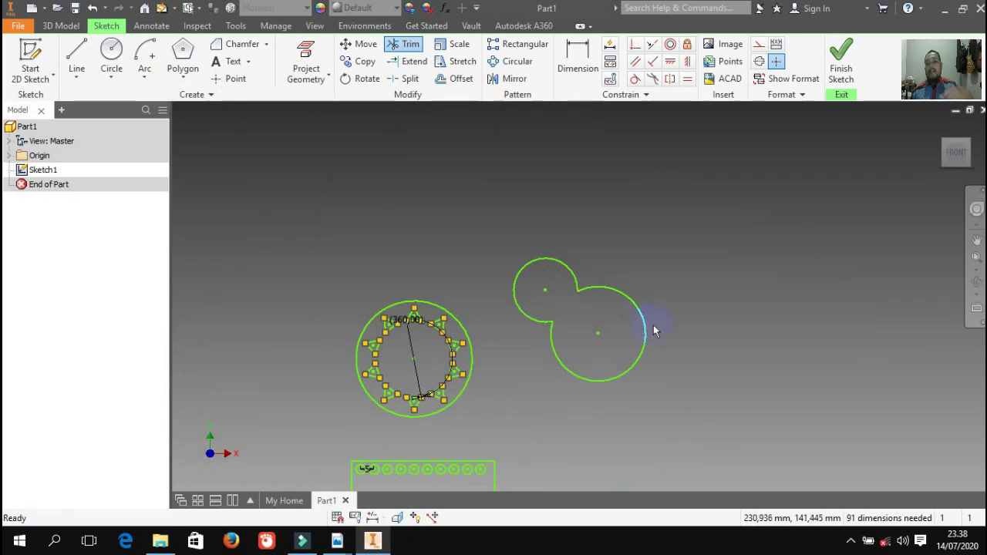
key("Escape")
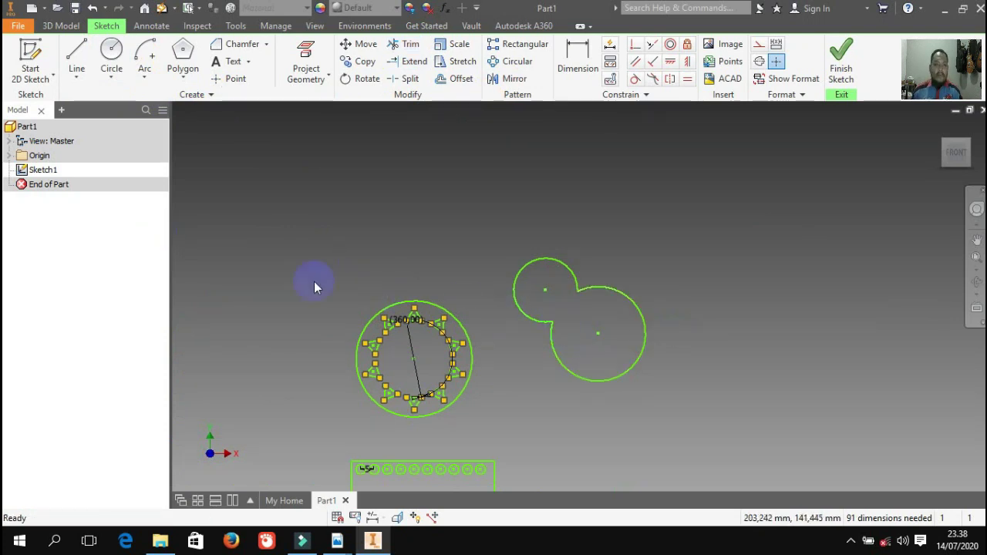
left_click(77, 54)
left_click(374, 115)
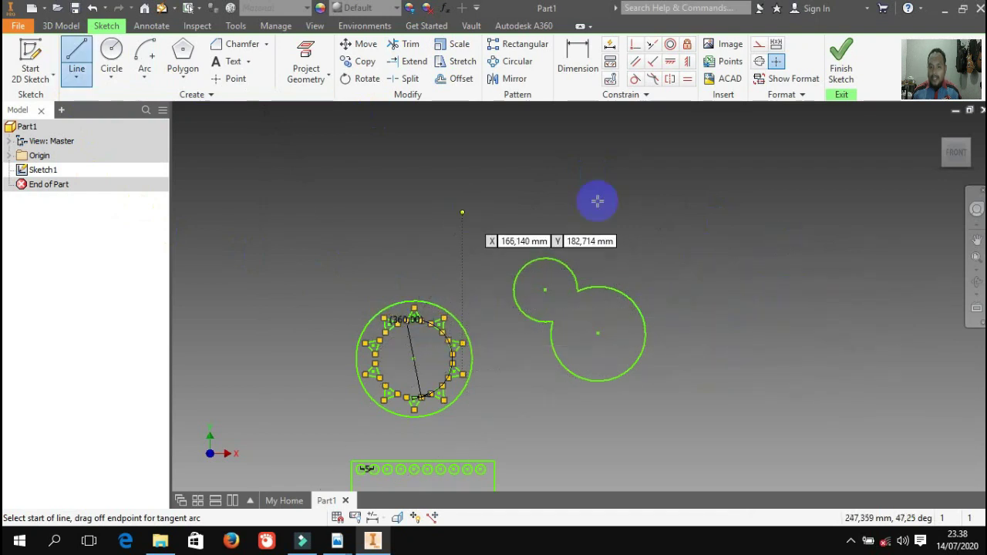
left_click(745, 235)
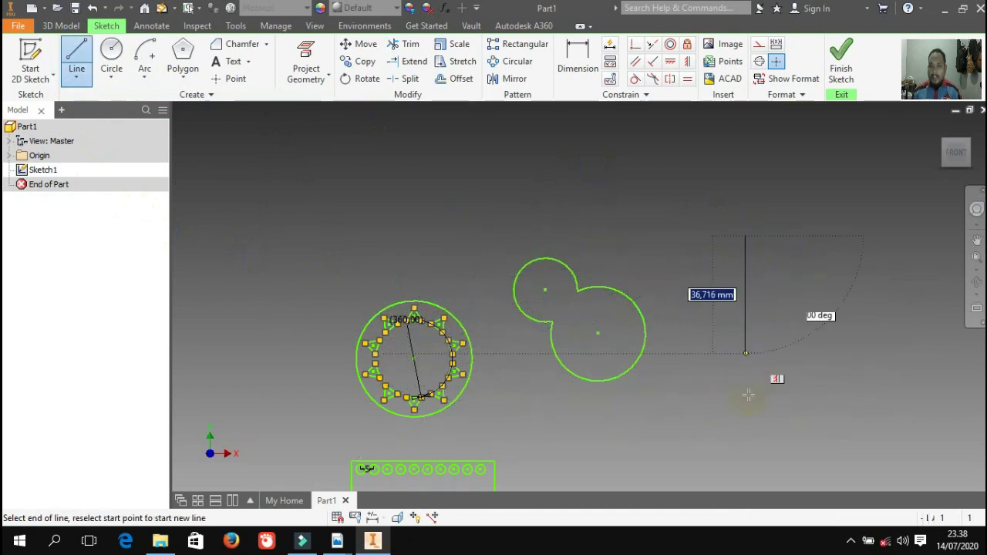
left_click(744, 416)
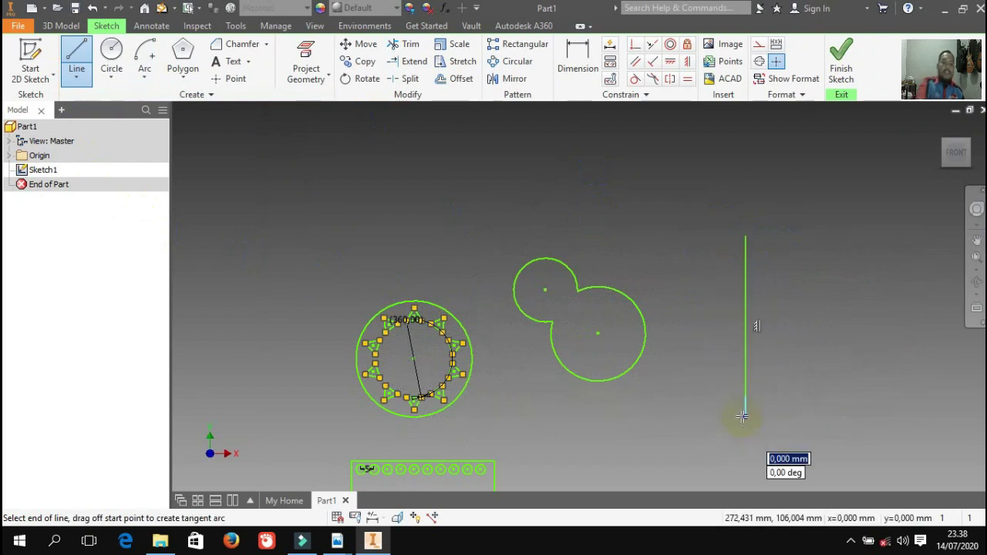
key("Escape")
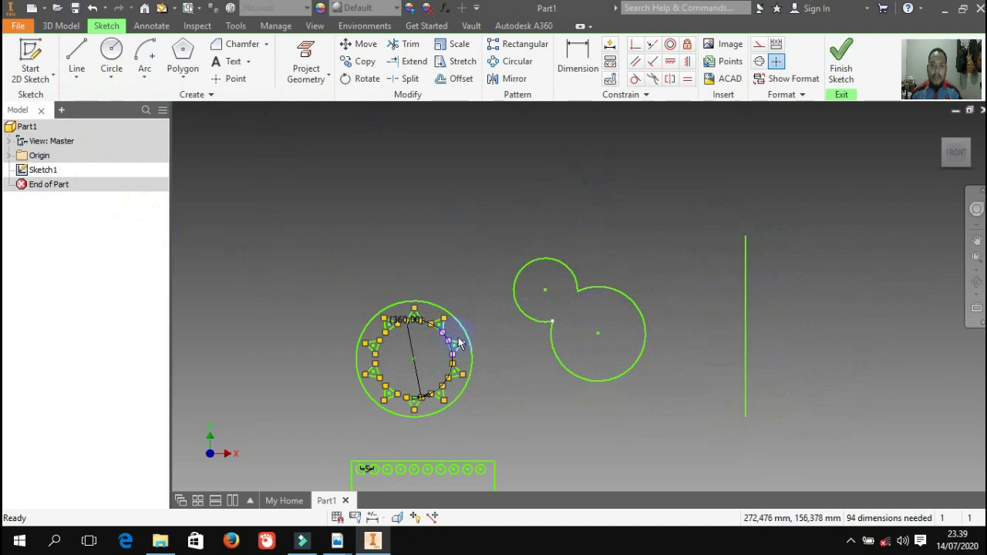
Mirror the whole two-circle outline, including its centre points, about the vertical line.
scroll(443, 335, "down", 3)
scroll(605, 339, "up", 4)
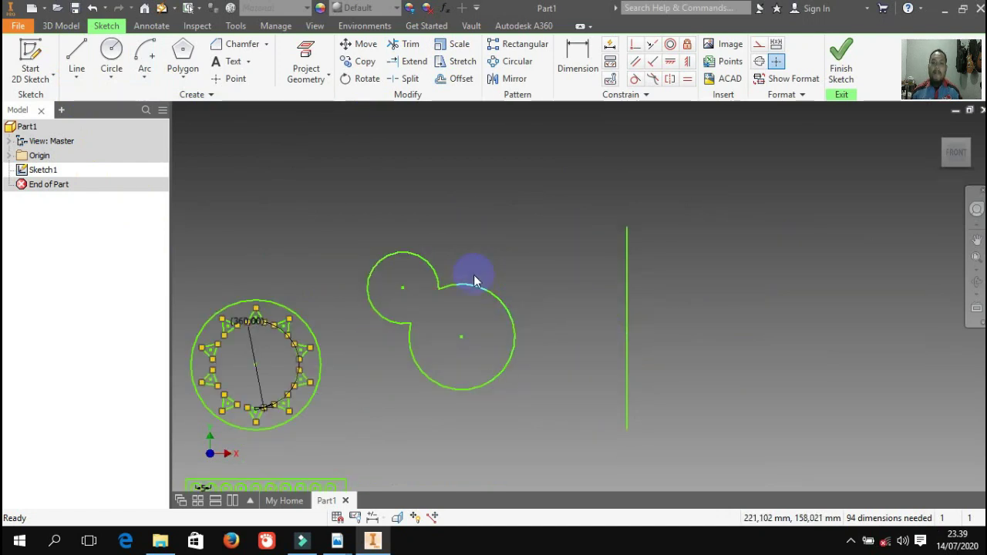
left_click(506, 83)
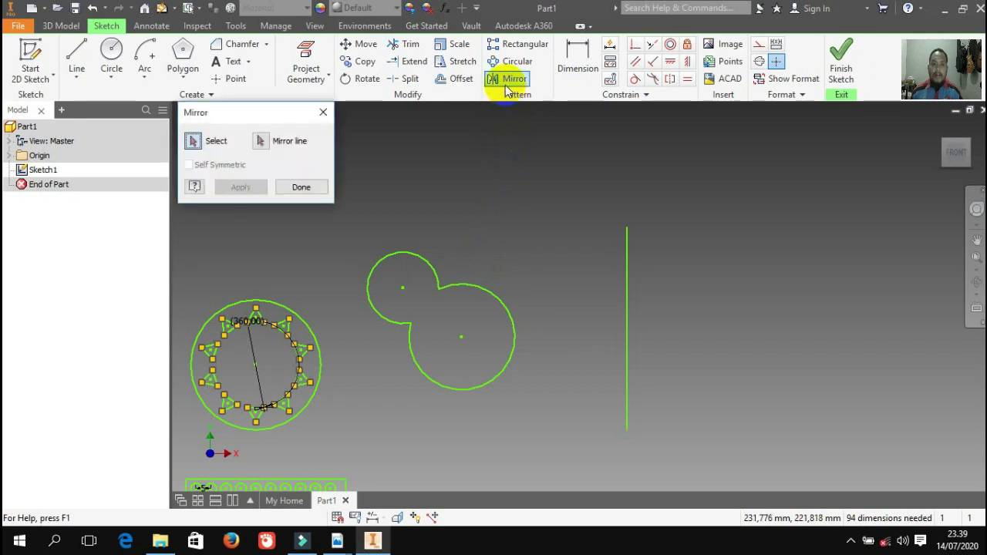
left_click(199, 140)
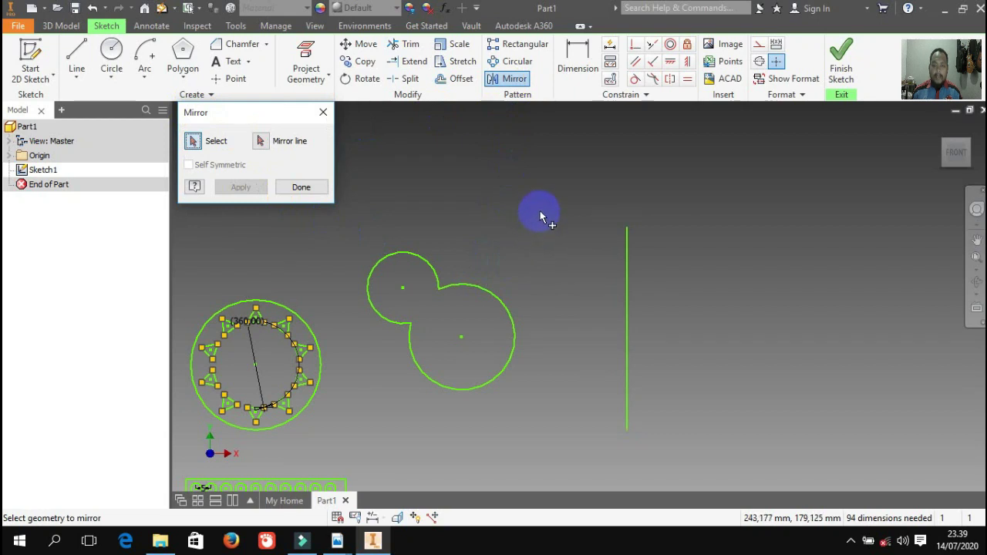
left_click_drag(535, 221, 364, 421)
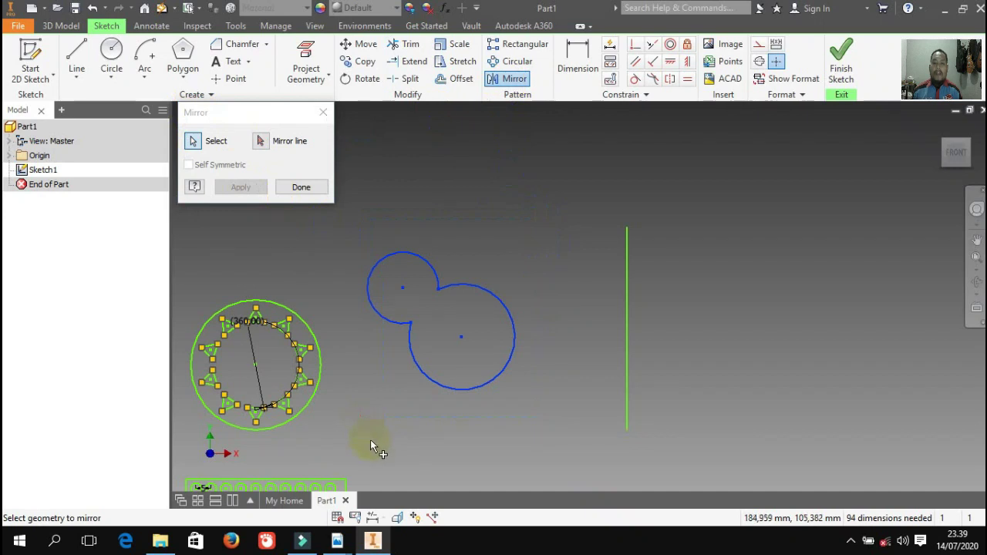
left_click(259, 141)
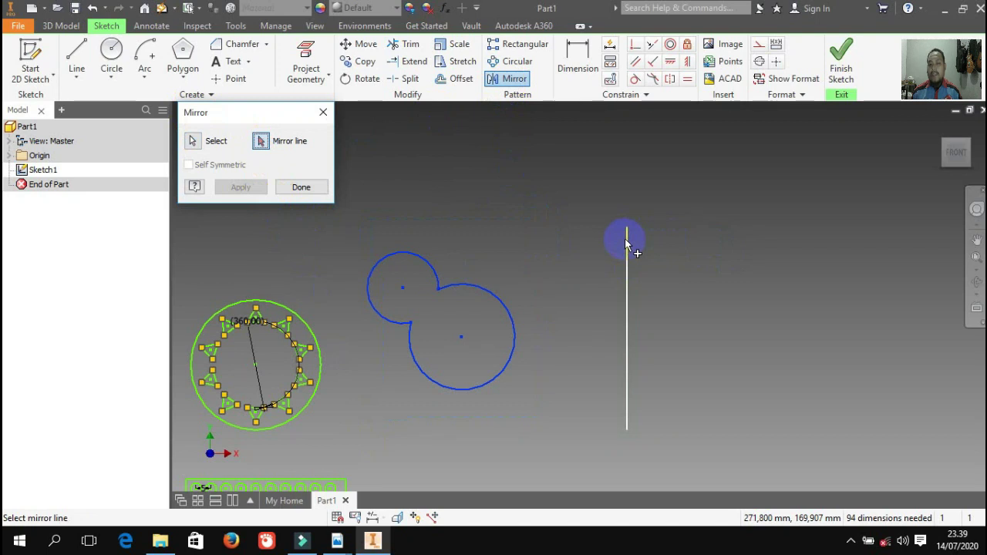
left_click(625, 238)
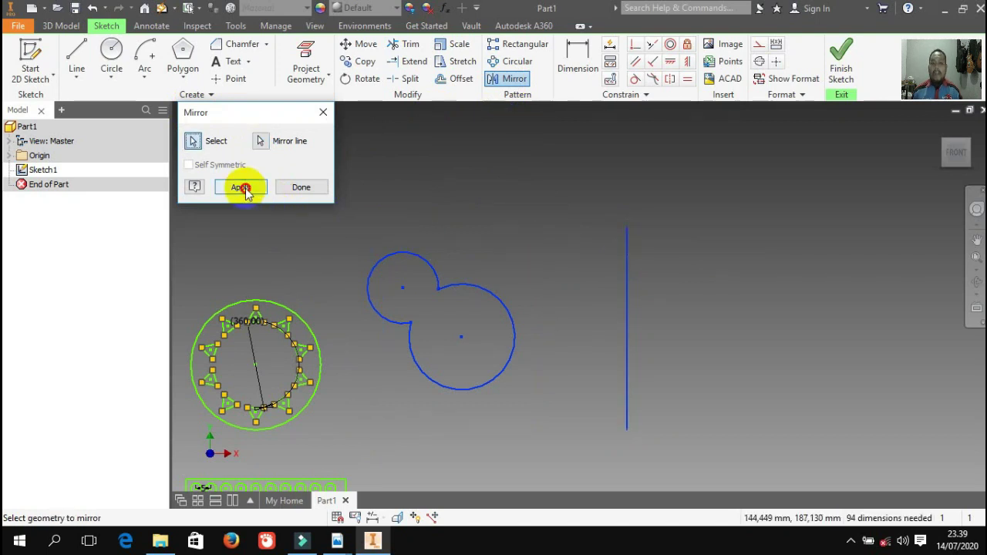
left_click(242, 189)
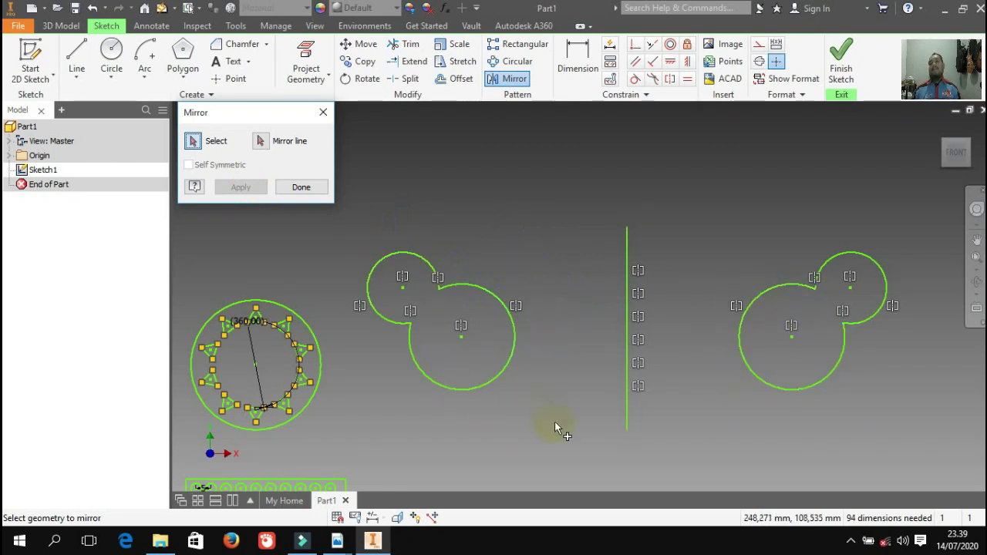
left_click(301, 187)
Review the practice shapes across the sketch, including the patterned triangles, the row of small circles and the mirrored outlines.
scroll(693, 247, "down", 3)
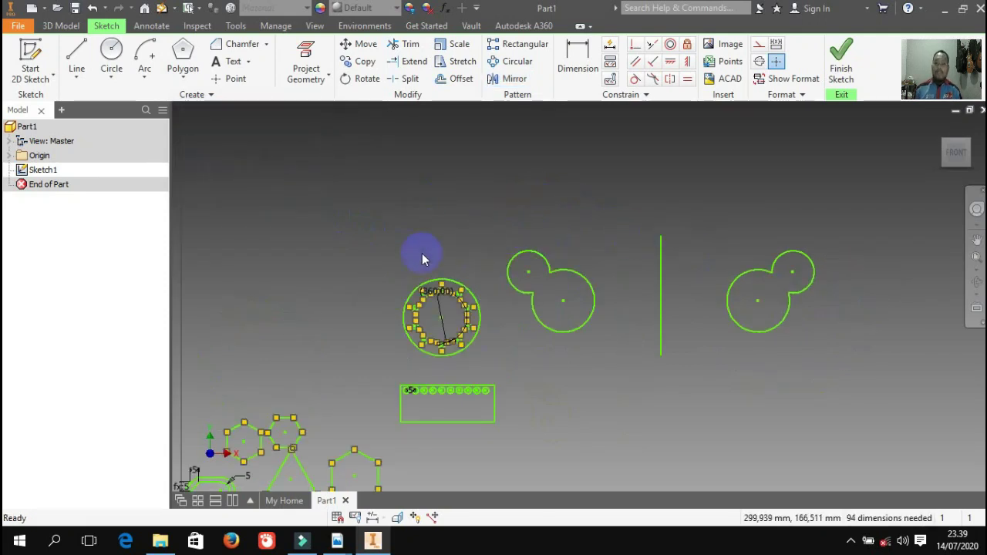
scroll(421, 253, "down", 3)
left_click(624, 94)
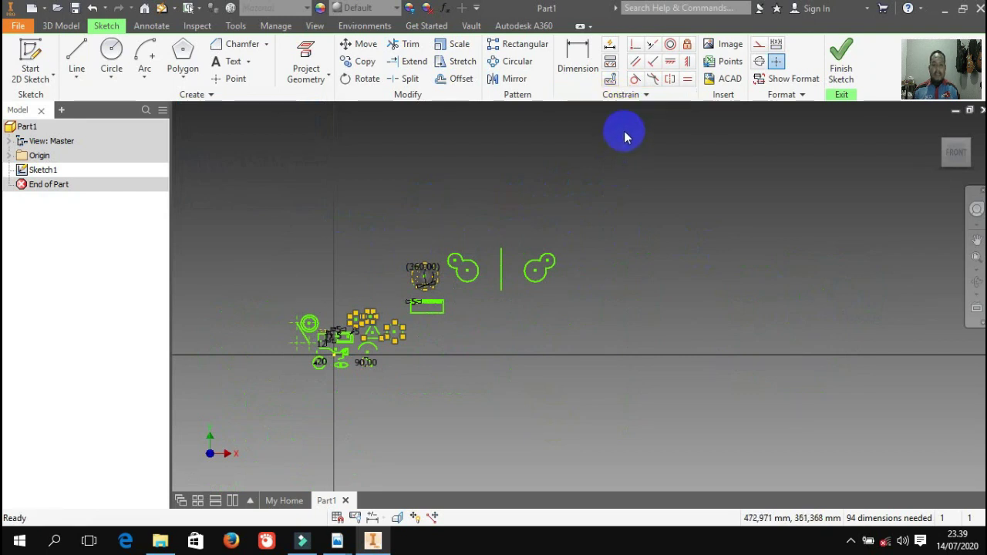
scroll(391, 314, "up", 3)
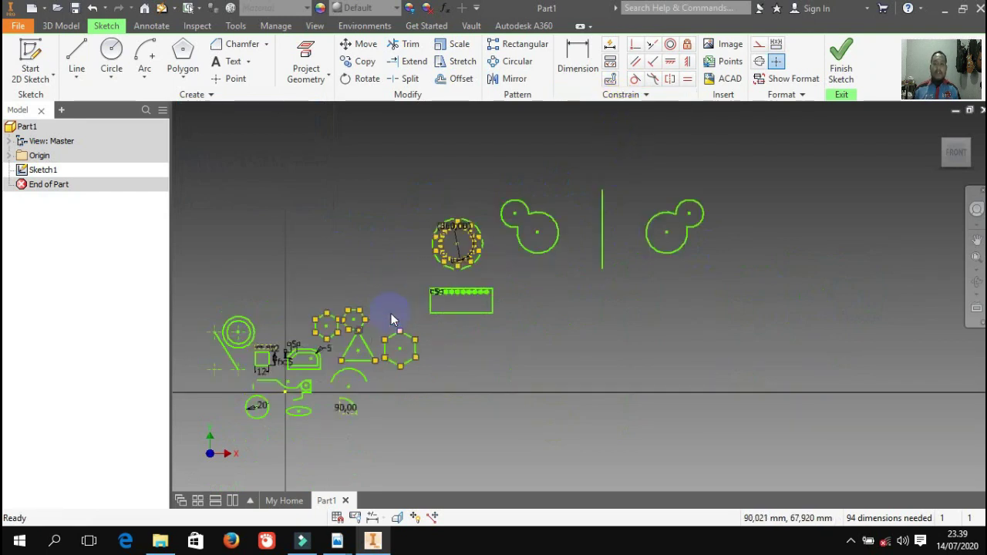
scroll(507, 374, "down", 2)
scroll(498, 307, "up", 3)
scroll(517, 281, "up", 2)
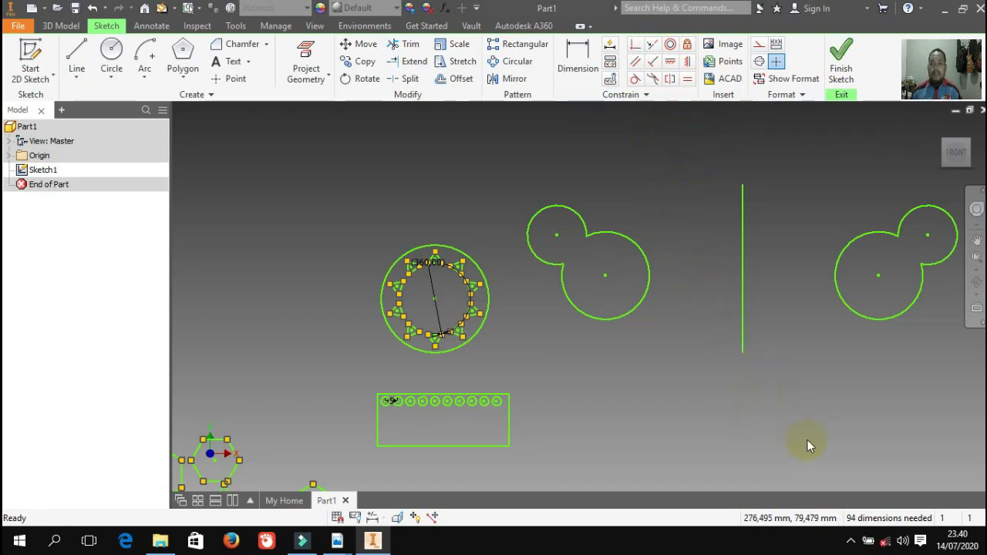
scroll(850, 409, "up", 3)
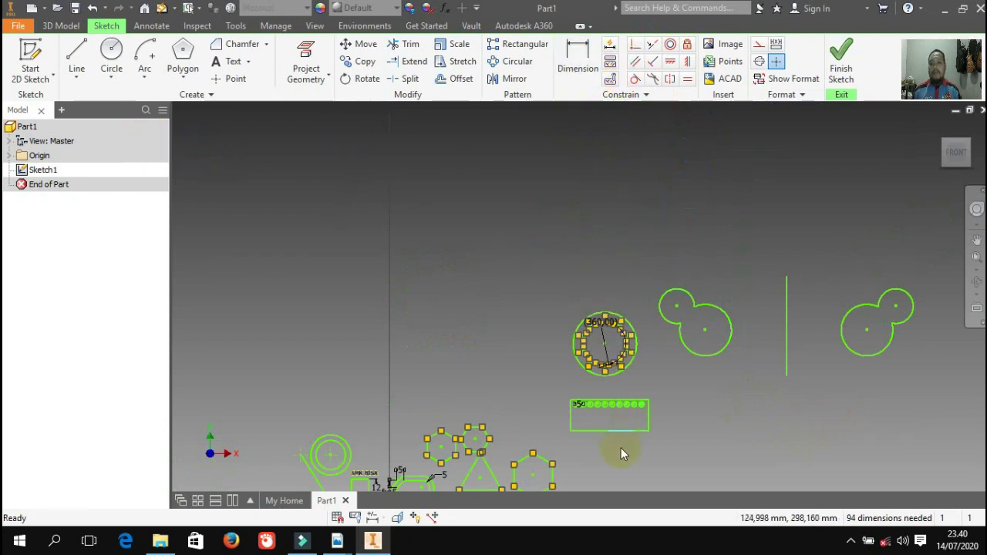
scroll(620, 448, "down", 5)
scroll(638, 230, "up", 5)
scroll(475, 333, "down", 4)
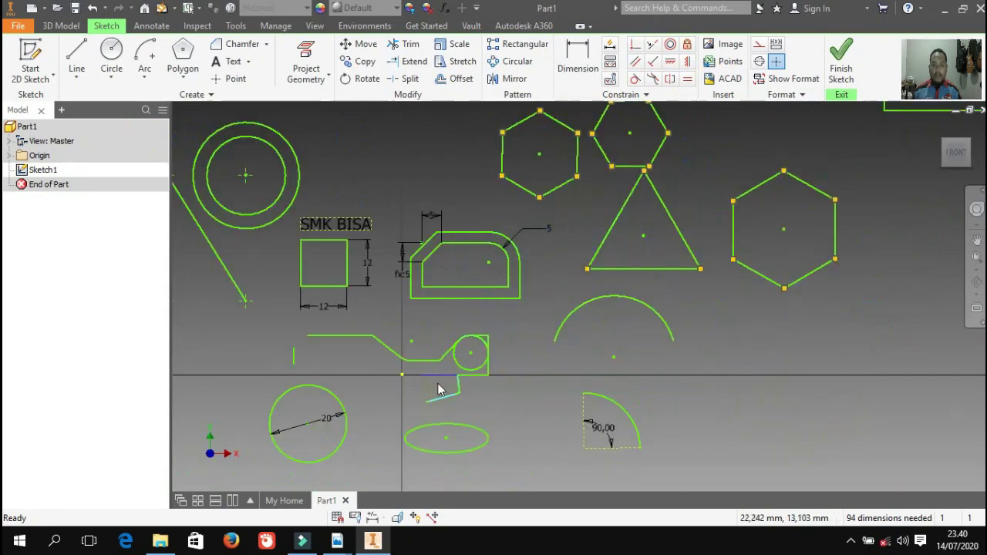
scroll(408, 376, "up", 4)
scroll(512, 249, "down", 5)
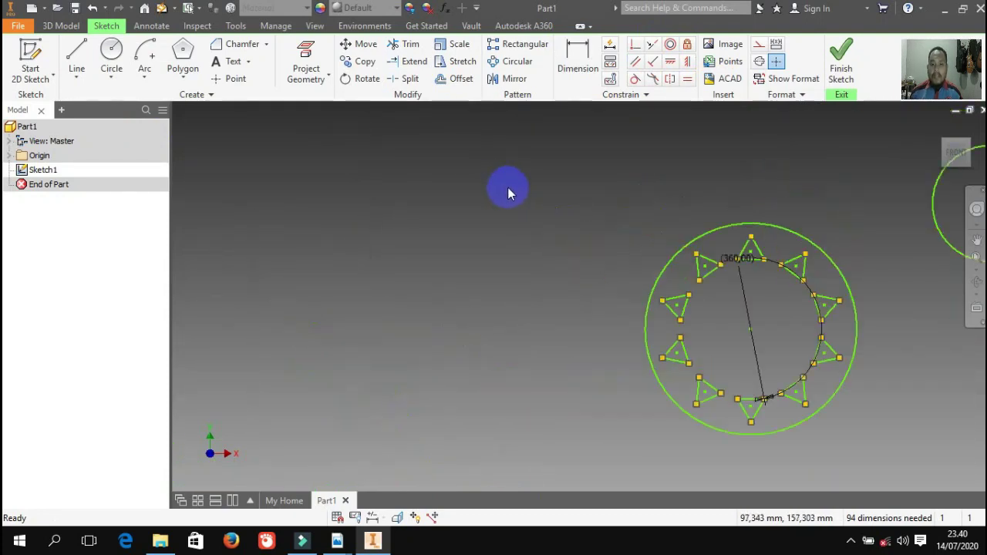
Draw a circle about 61 mm in diameter in the empty space between the vertical axis and the circle with patterned triangles.
scroll(860, 245, "up", 4)
scroll(808, 230, "down", 3)
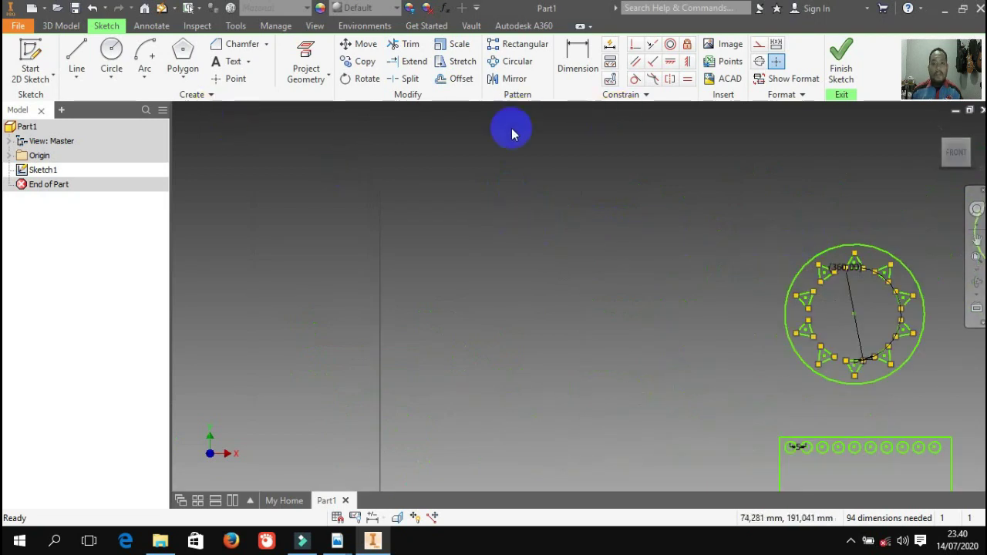
left_click(111, 49)
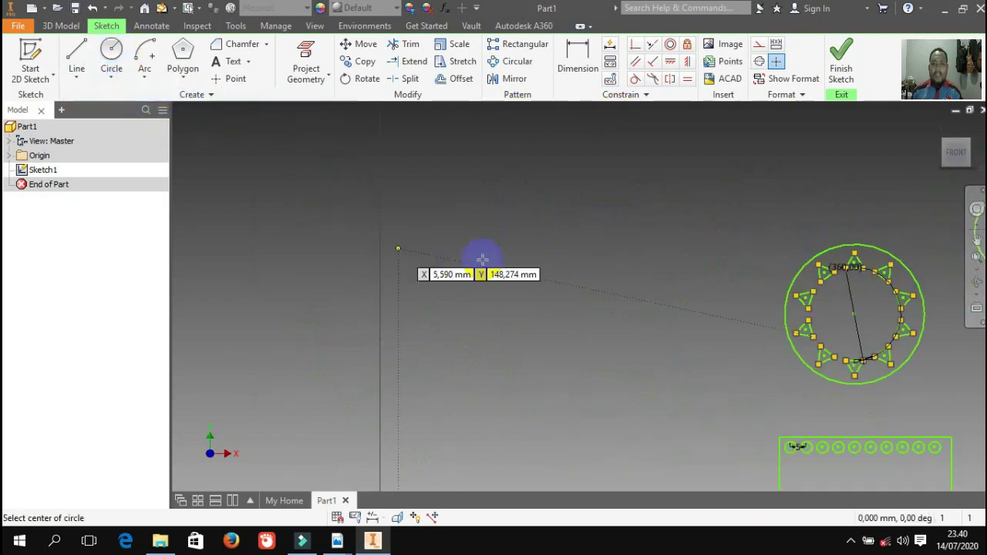
left_click(505, 215)
left_click(603, 209)
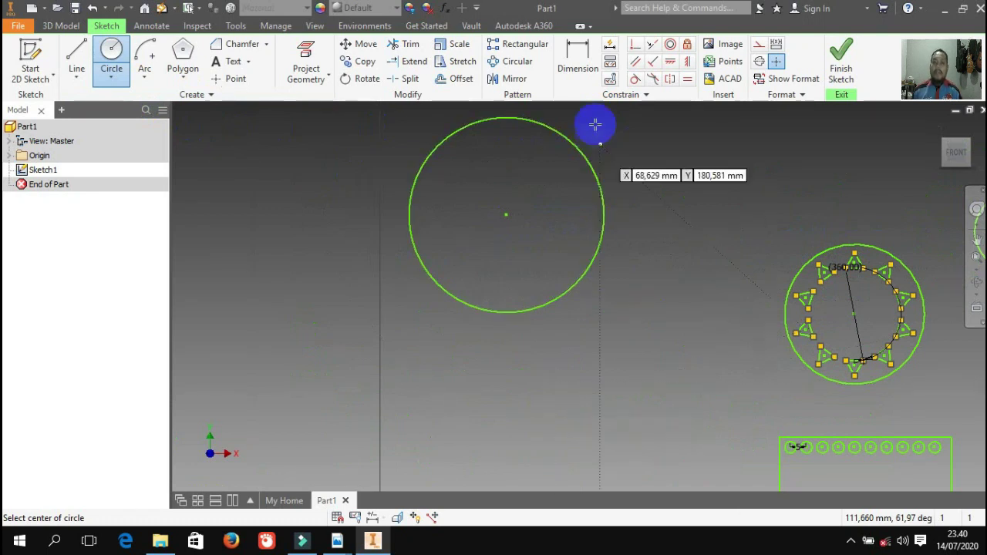
Dimension the new circle's diameter and set it to 21 mm.
left_click(578, 68)
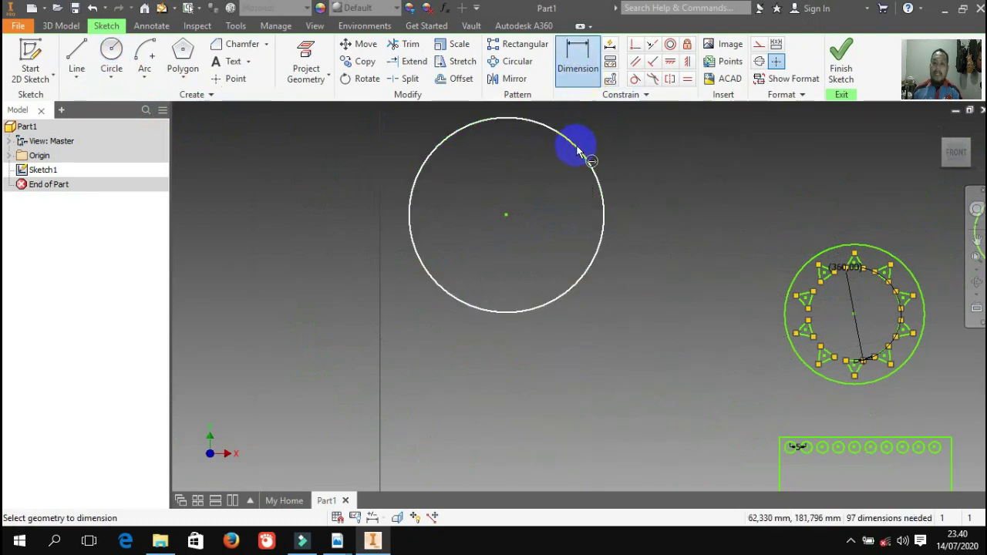
left_click(577, 151)
left_click(544, 187)
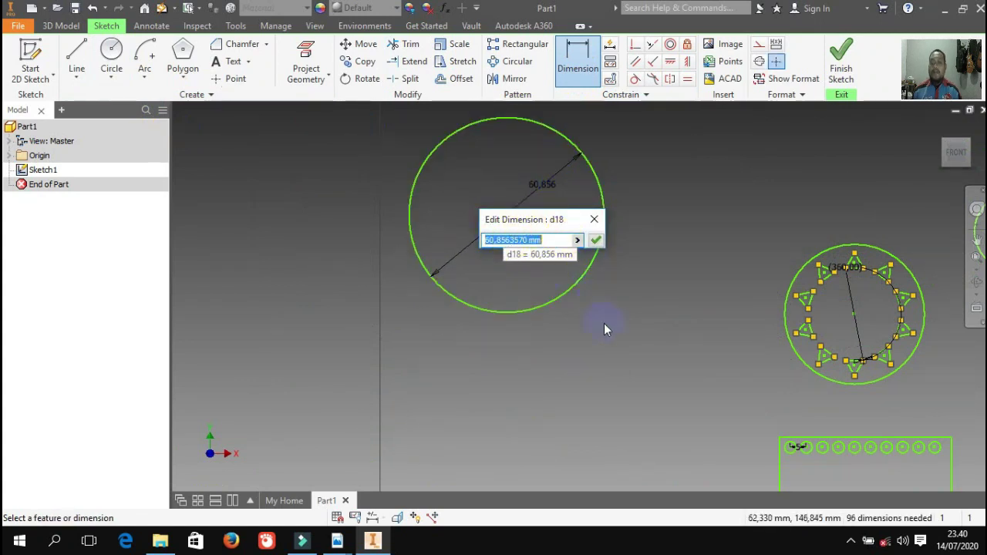
type("21")
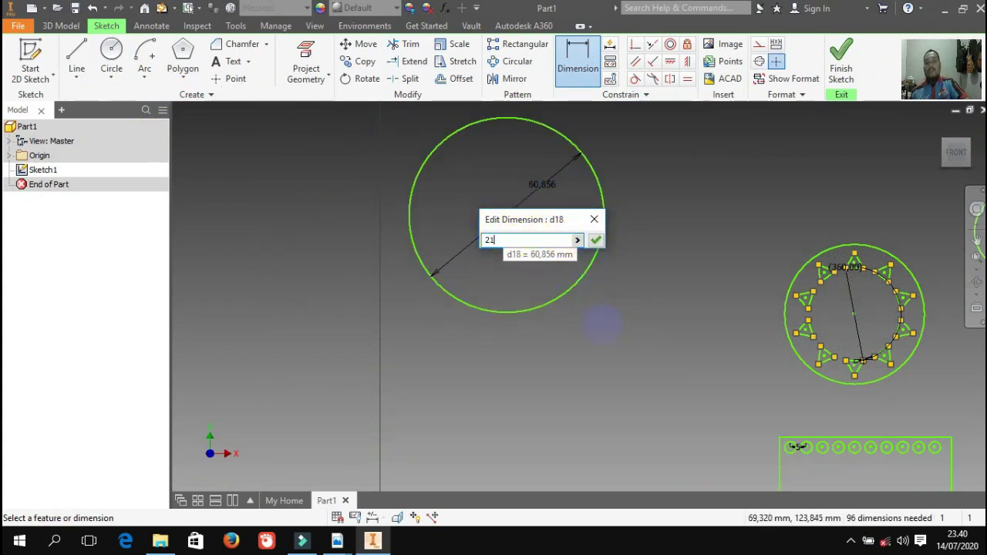
left_click(602, 327)
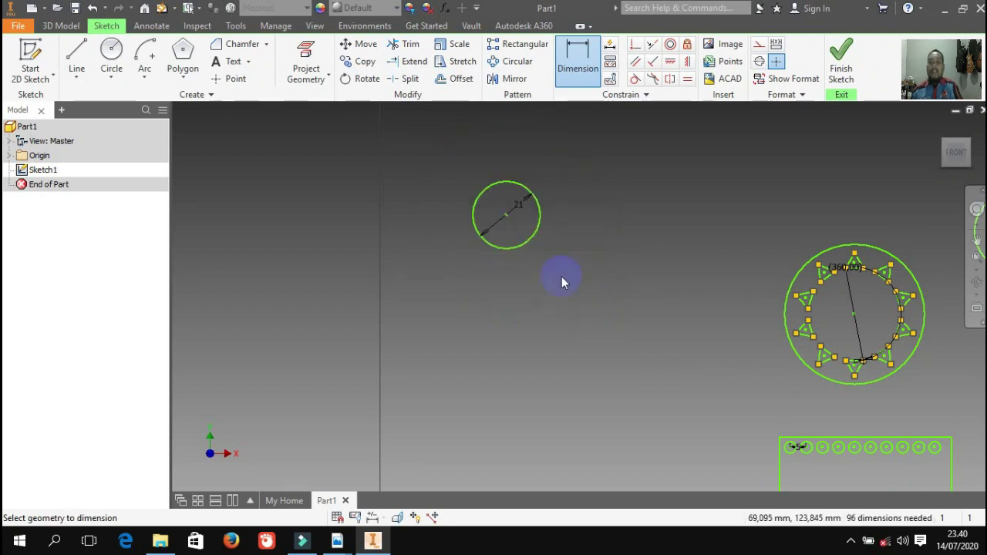
scroll(511, 177, "down", 3)
scroll(522, 222, "down", 3)
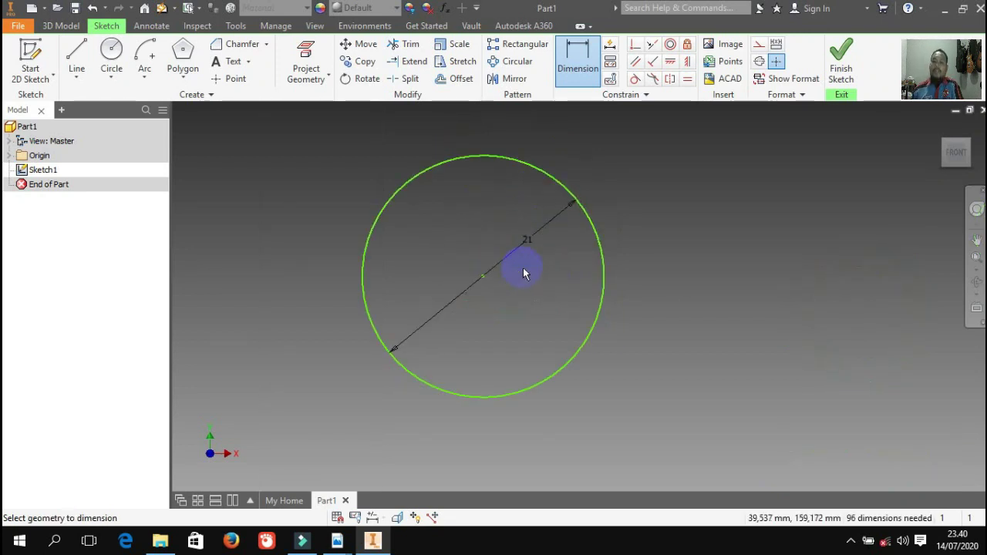
Draw a second circle with a 30 mm diameter between the 21 mm circle and the circle with patterned triangles.
scroll(524, 133, "up", 5)
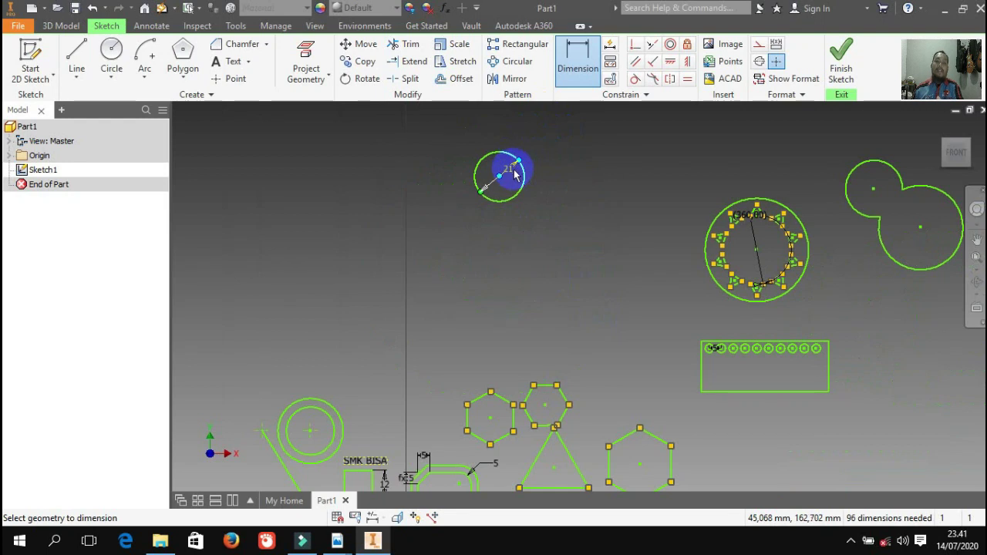
left_click(111, 53)
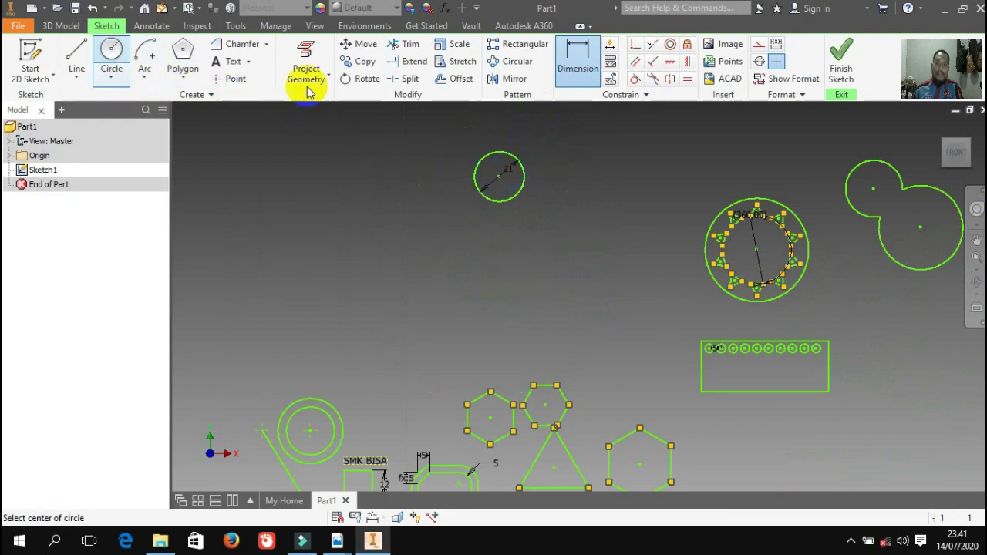
left_click(629, 179)
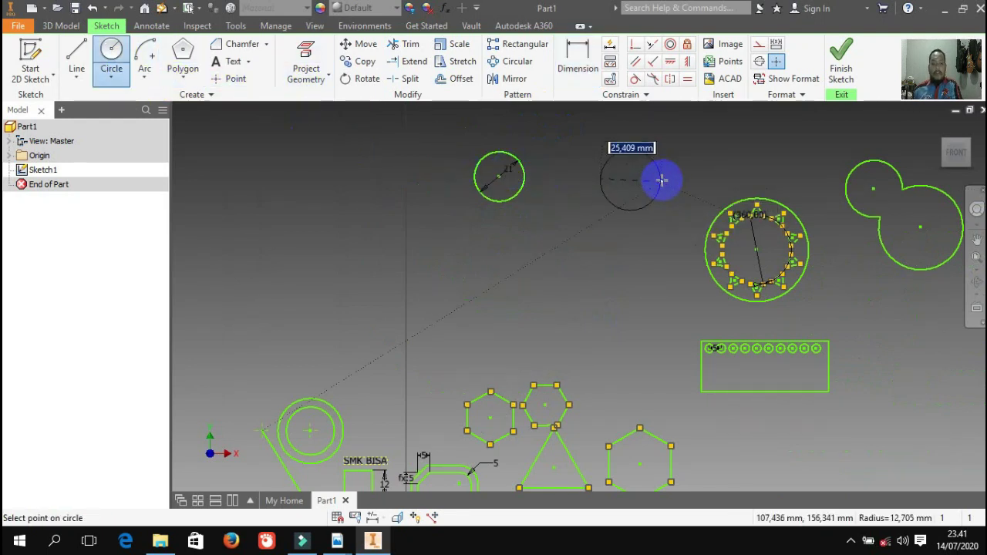
type("30")
key("Return")
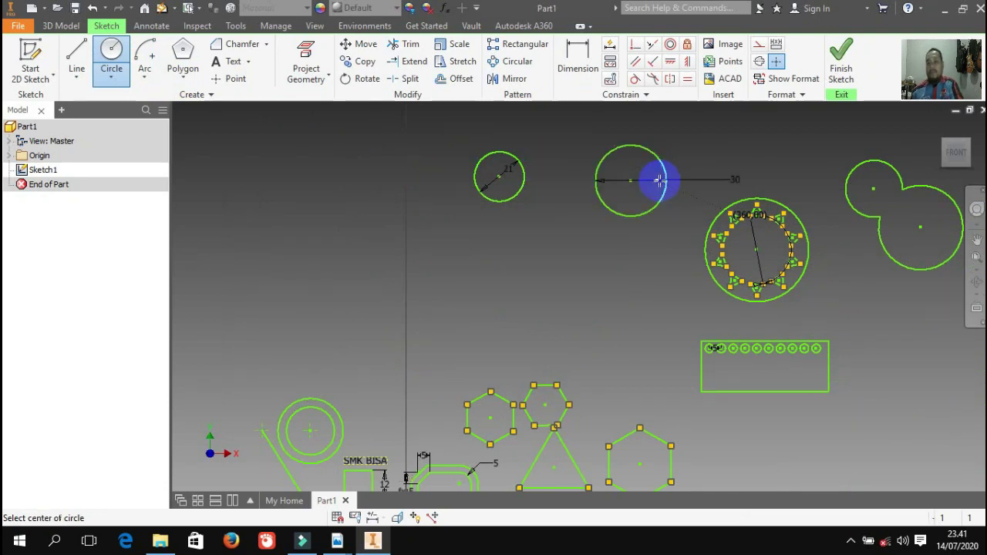
scroll(558, 178, "down", 4)
scroll(529, 273, "up", 3)
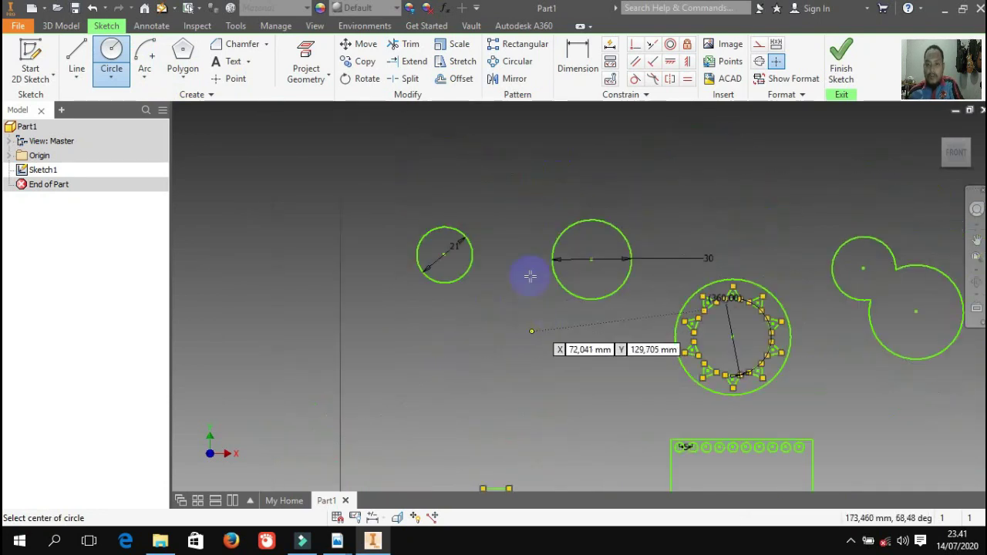
Dimension the horizontal centre distance between the 30 mm and 21 mm circles and set it to 50 mm.
scroll(756, 255, "down", 3)
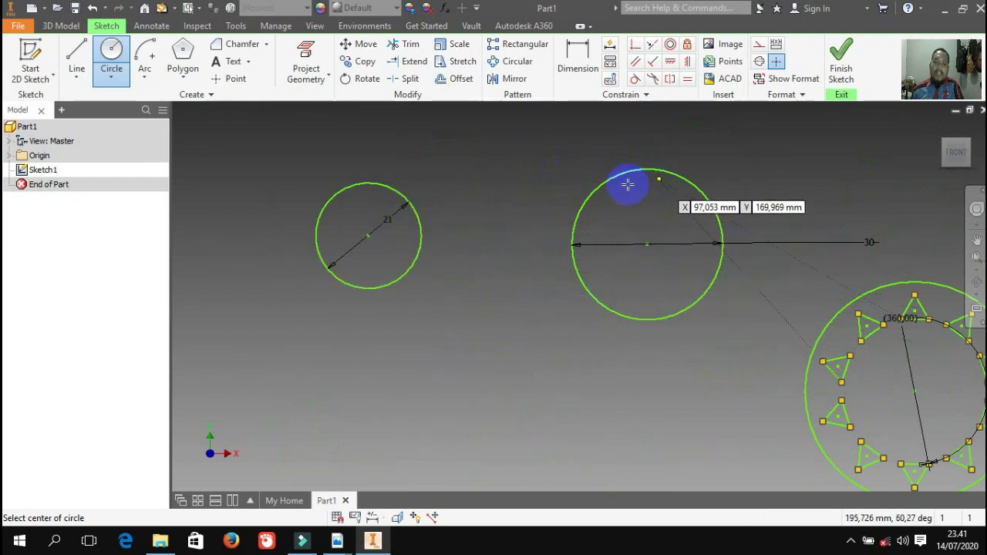
left_click(581, 70)
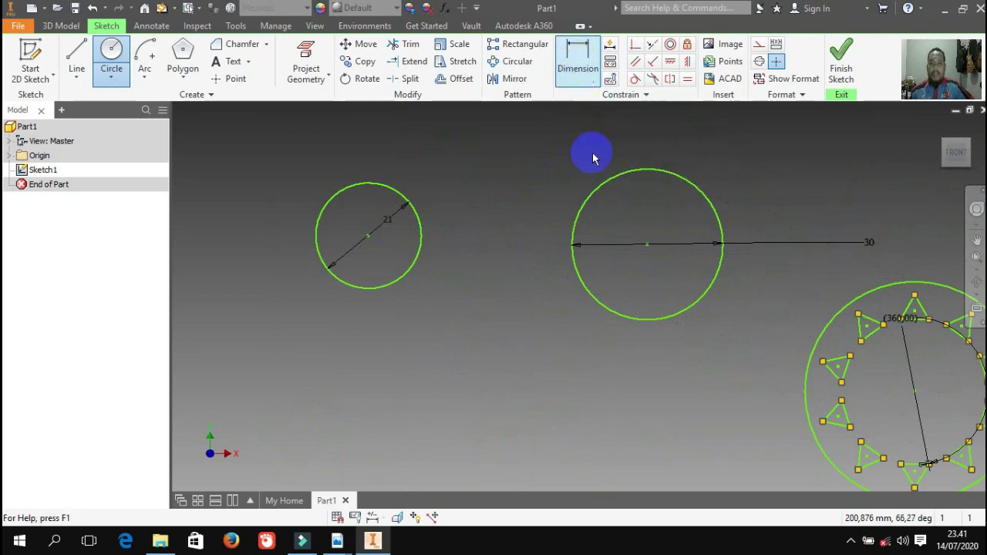
left_click(626, 318)
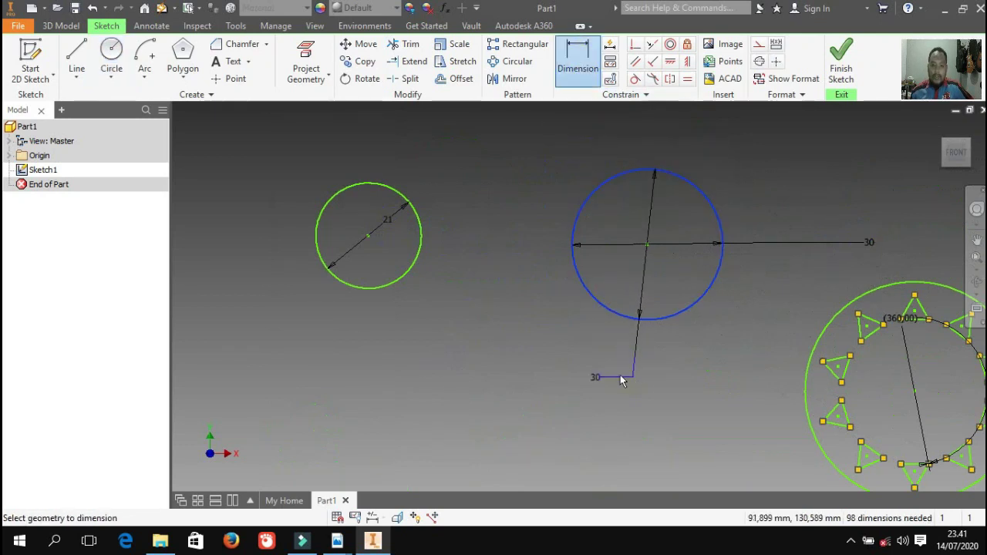
left_click(373, 287)
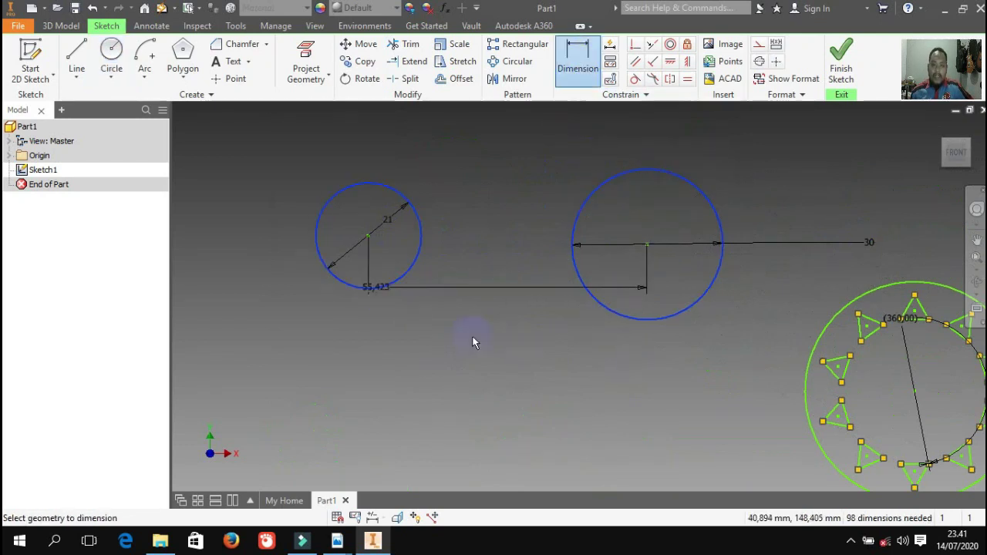
left_click(523, 352)
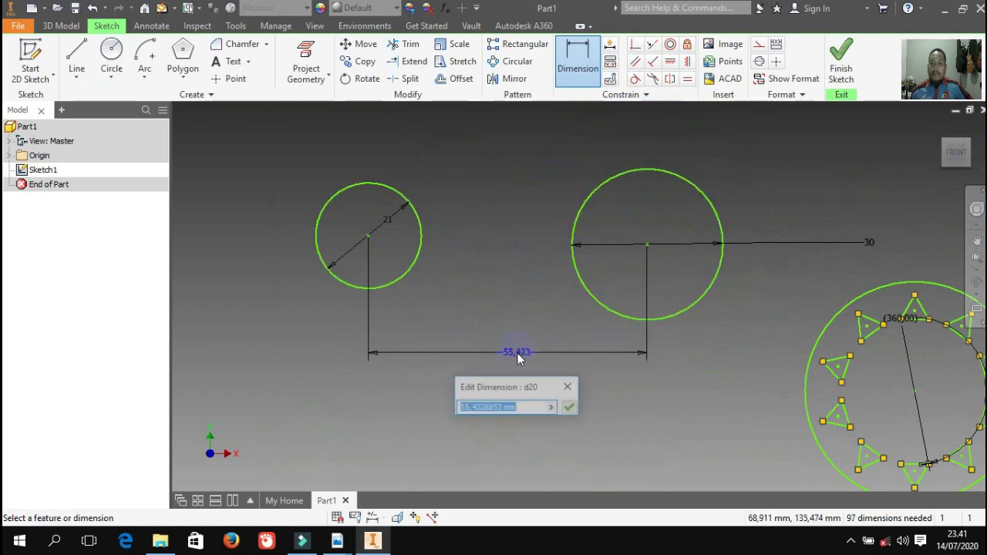
type("50")
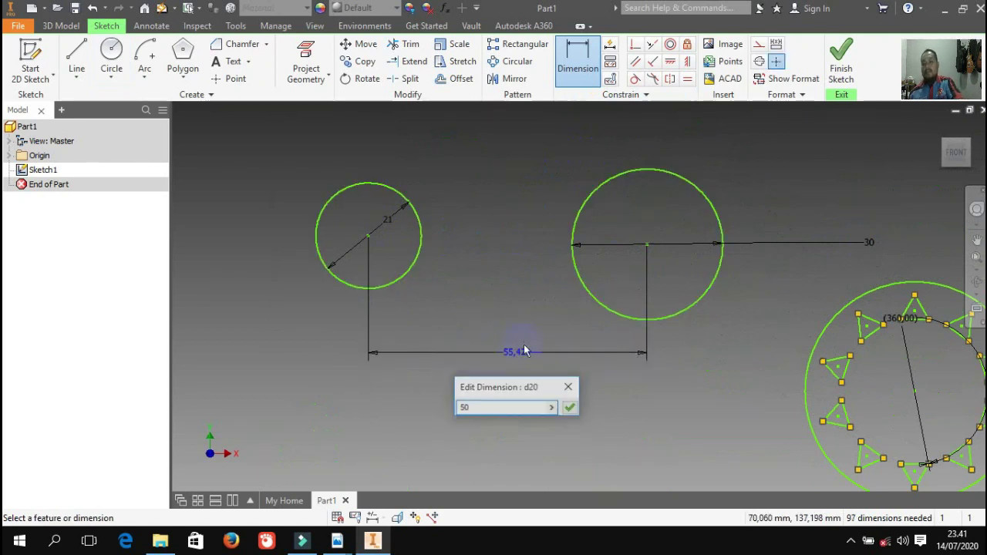
key("Return")
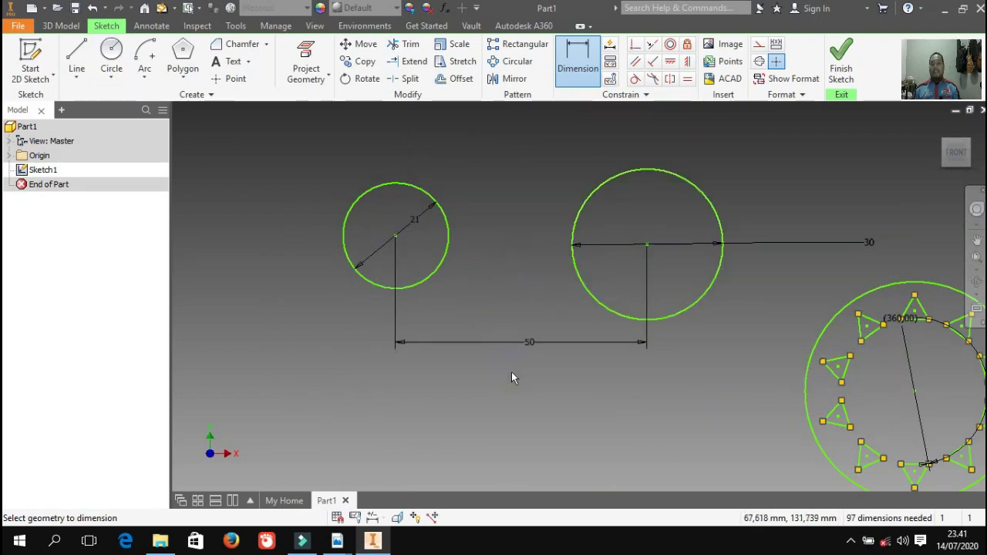
Dimension the angle between the long horizontal line and the adjoining sloped line in the open profile below the 12 mm square.
scroll(617, 296, "up", 5)
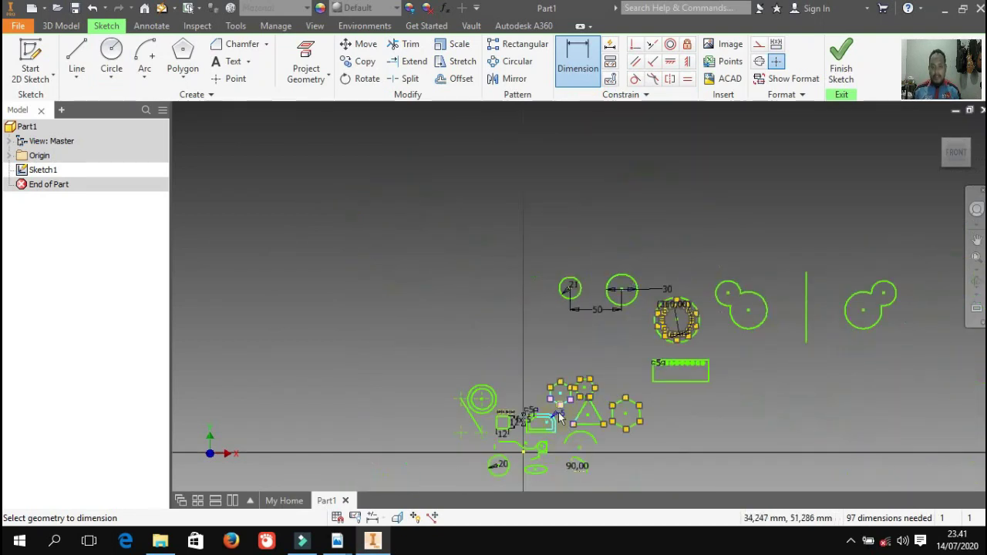
scroll(544, 436, "down", 6)
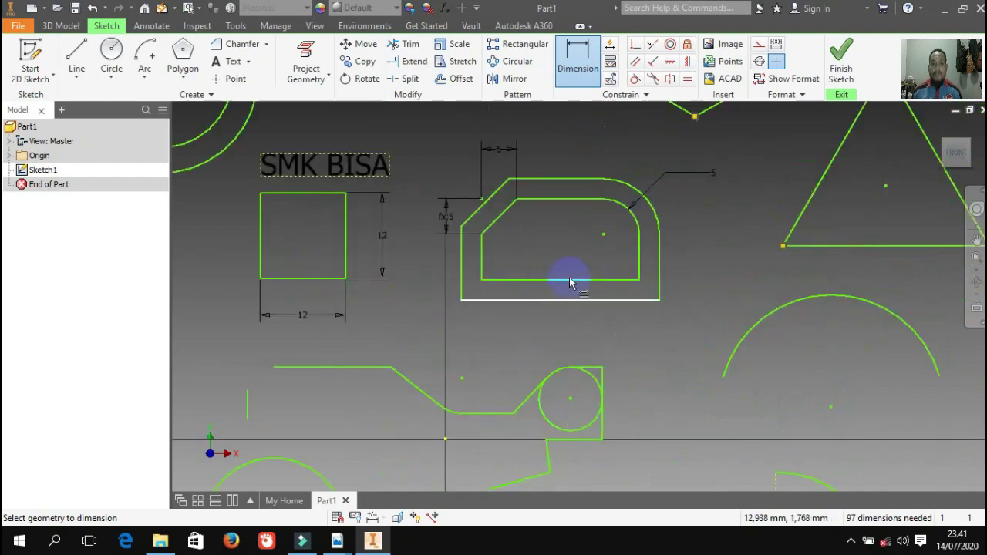
scroll(586, 272, "up", 3)
scroll(509, 361, "down", 5)
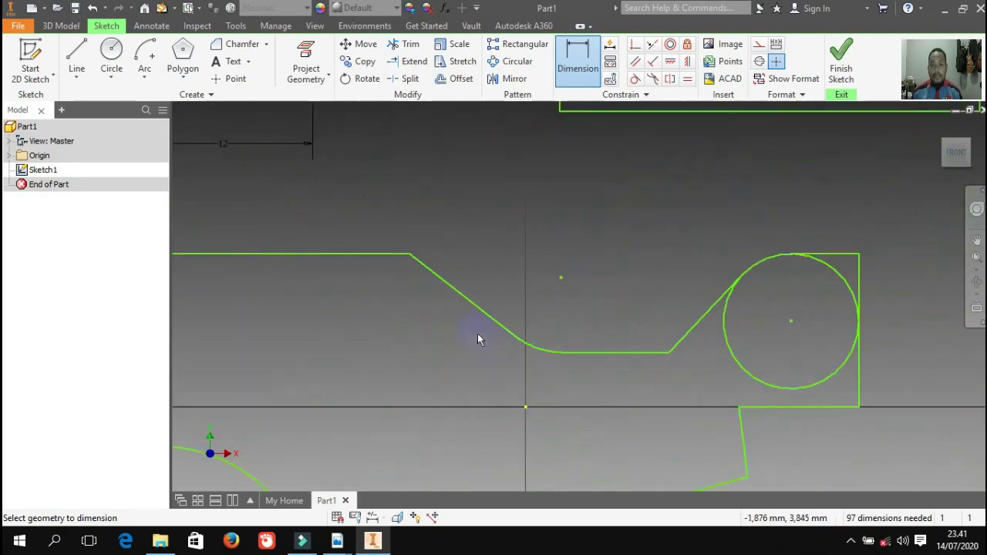
left_click(301, 261)
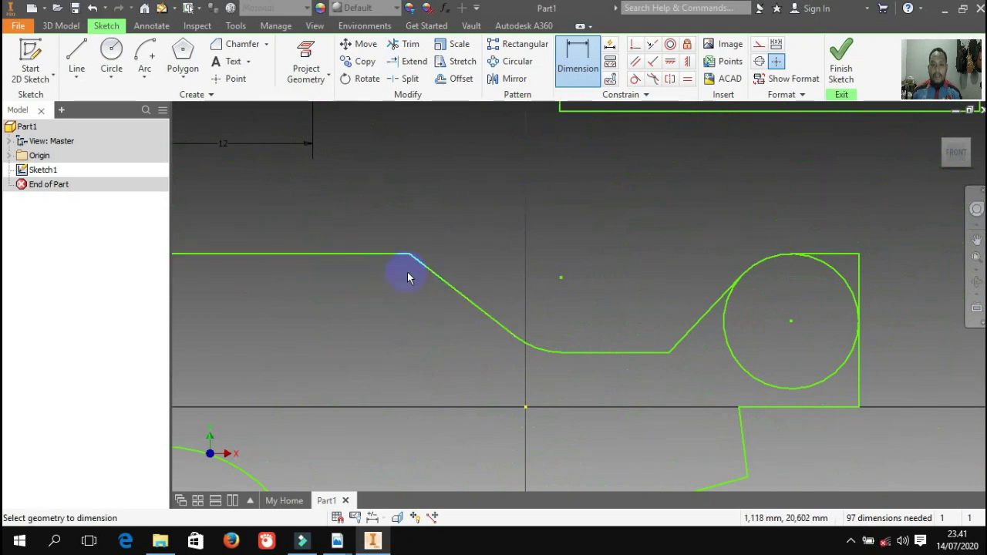
left_click(353, 258)
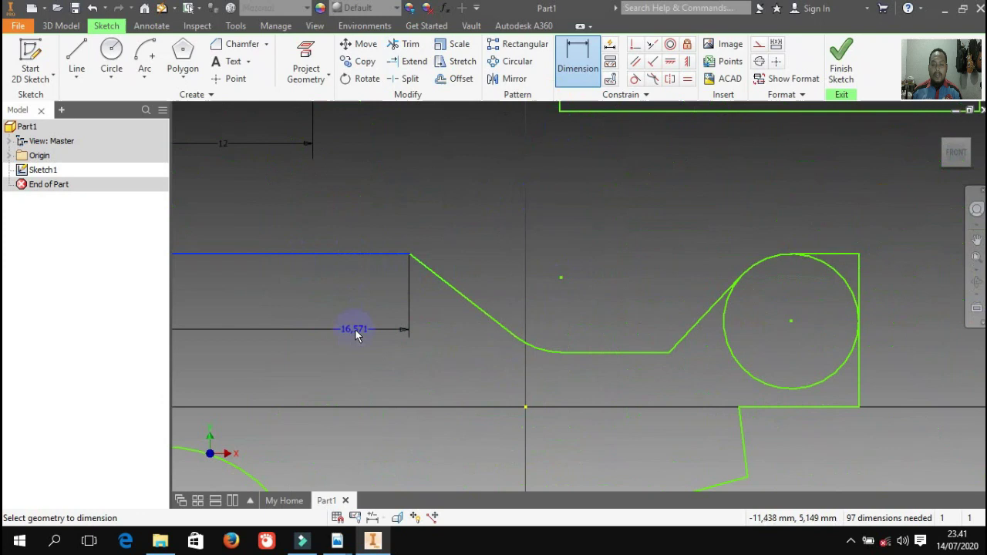
left_click(451, 291)
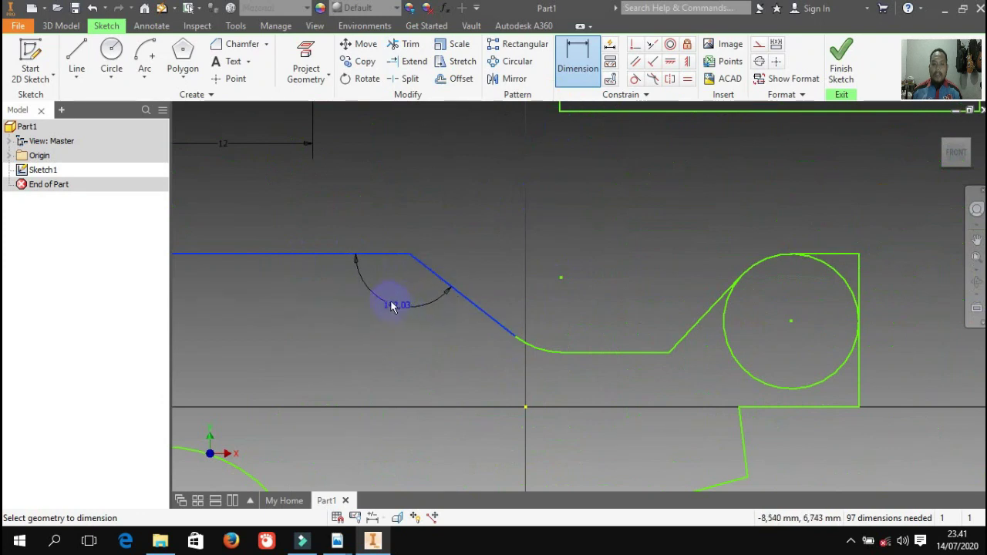
left_click(389, 303)
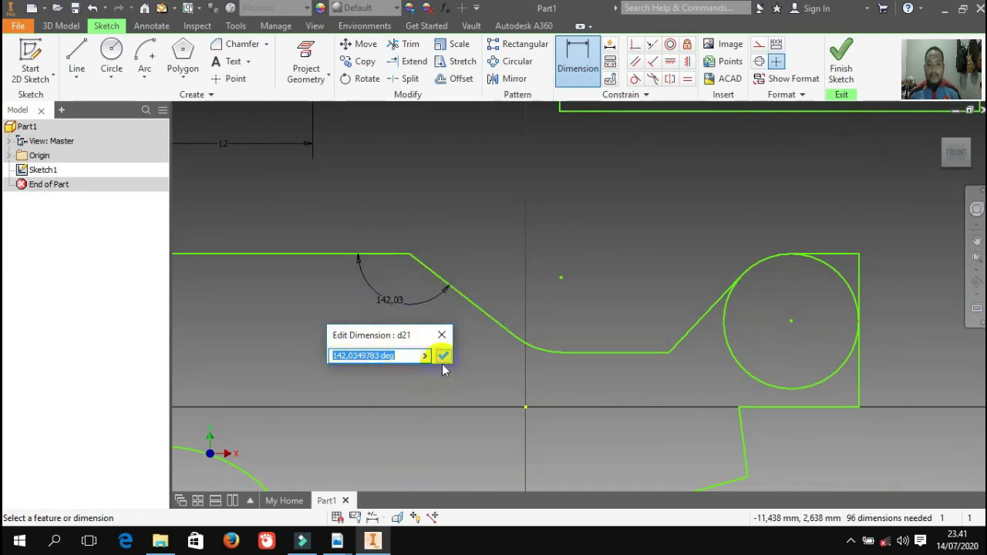
left_click(441, 356)
Draw a circle about 21 mm in diameter in the empty area above and to the left of the concentric circles.
scroll(555, 366, "up", 5)
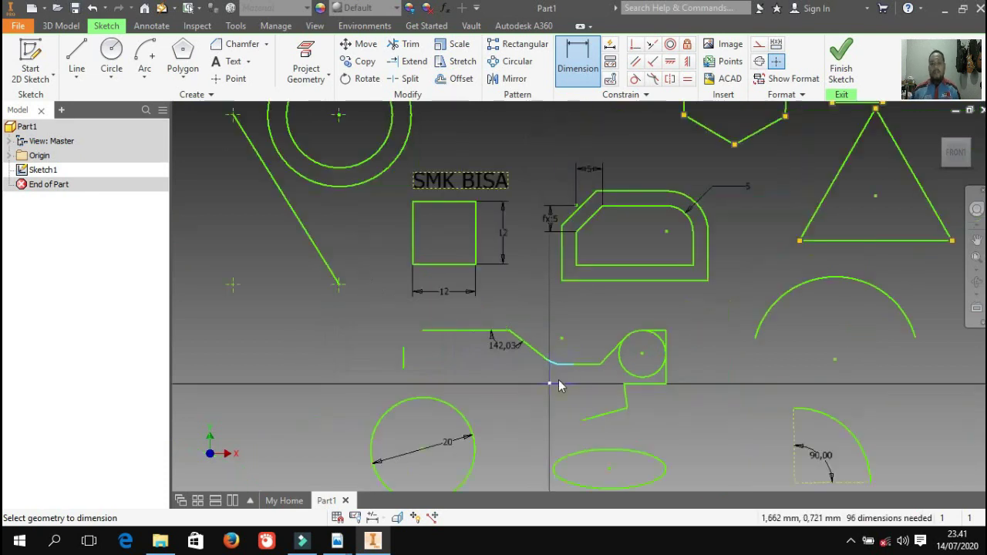
scroll(520, 408, "up", 2)
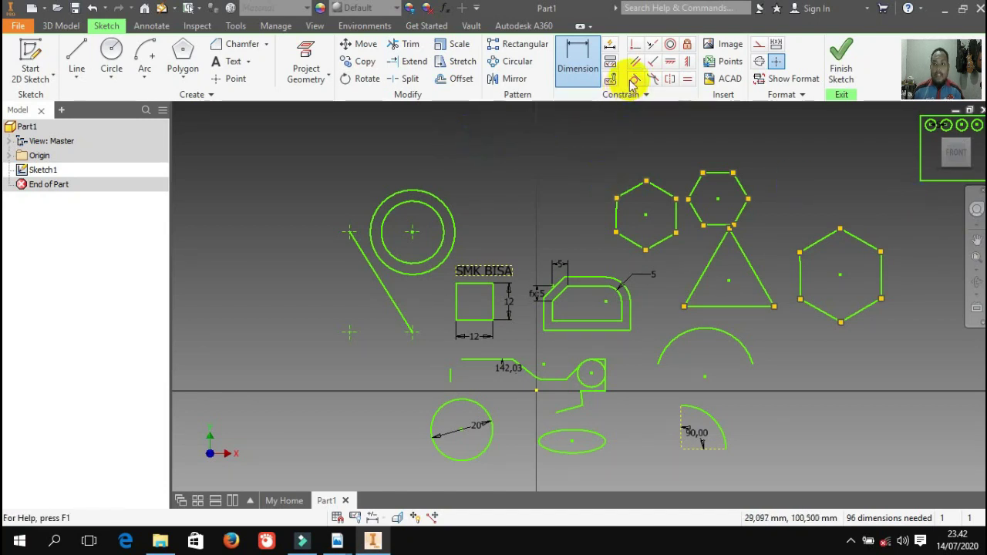
left_click(111, 55)
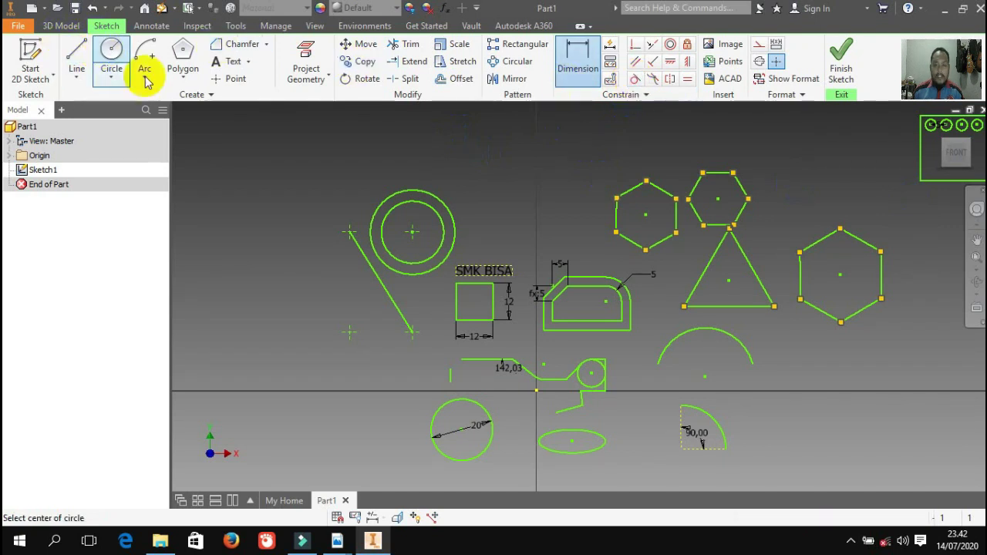
left_click(235, 153)
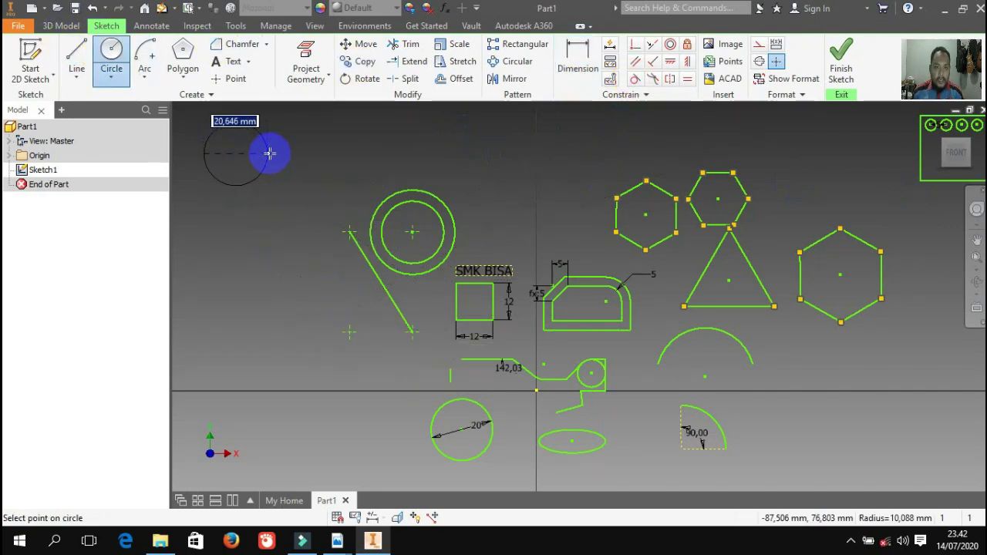
left_click(269, 154)
scroll(337, 220, "up", 3)
scroll(259, 173, "down", 8)
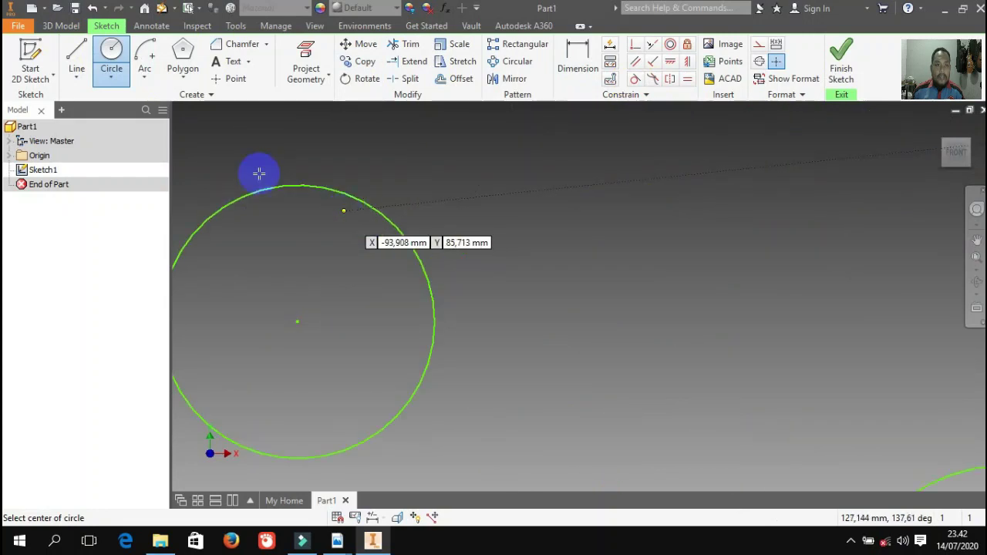
Draw a free vertical line just to the right of the new circle, extending above and below it.
left_click(76, 55)
scroll(409, 131, "up", 2)
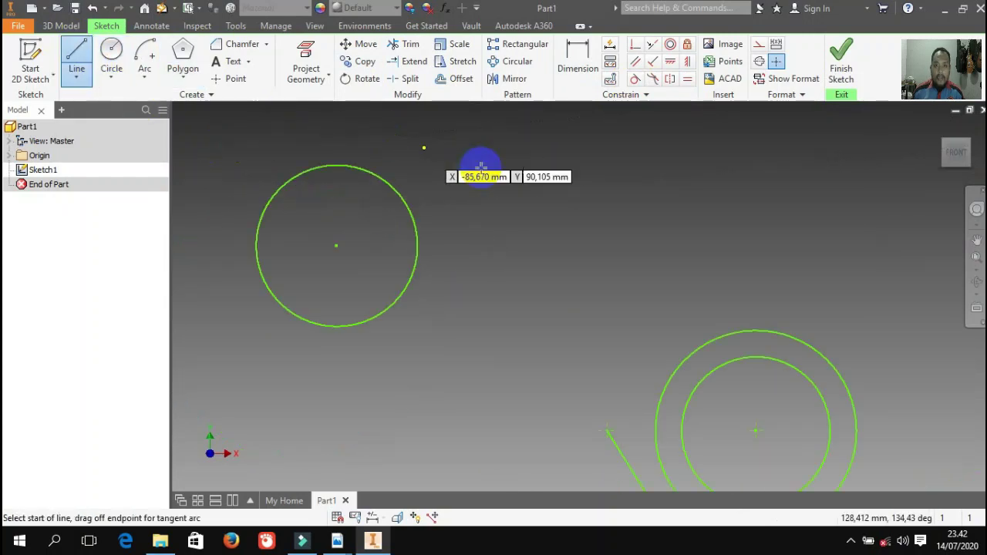
left_click(471, 122)
left_click(472, 412)
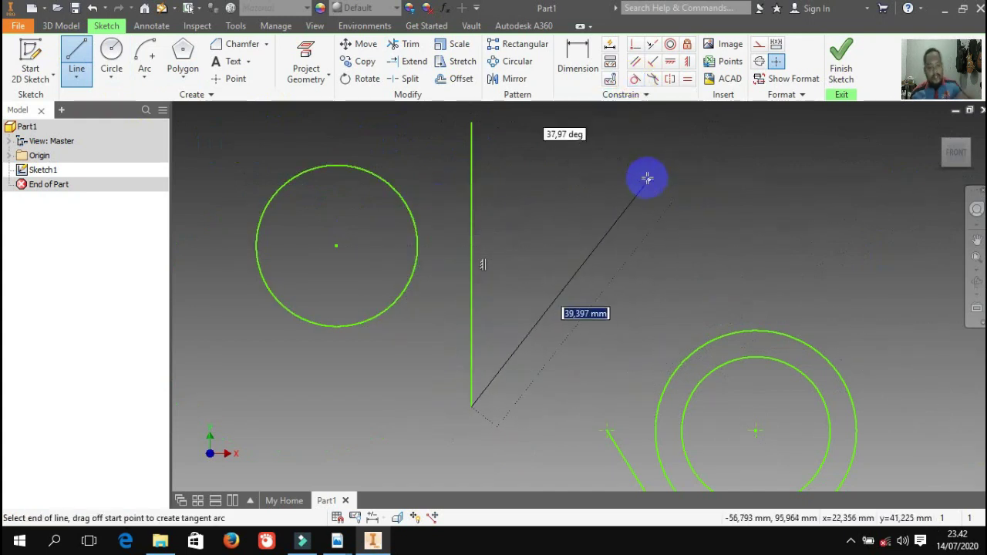
key("Escape")
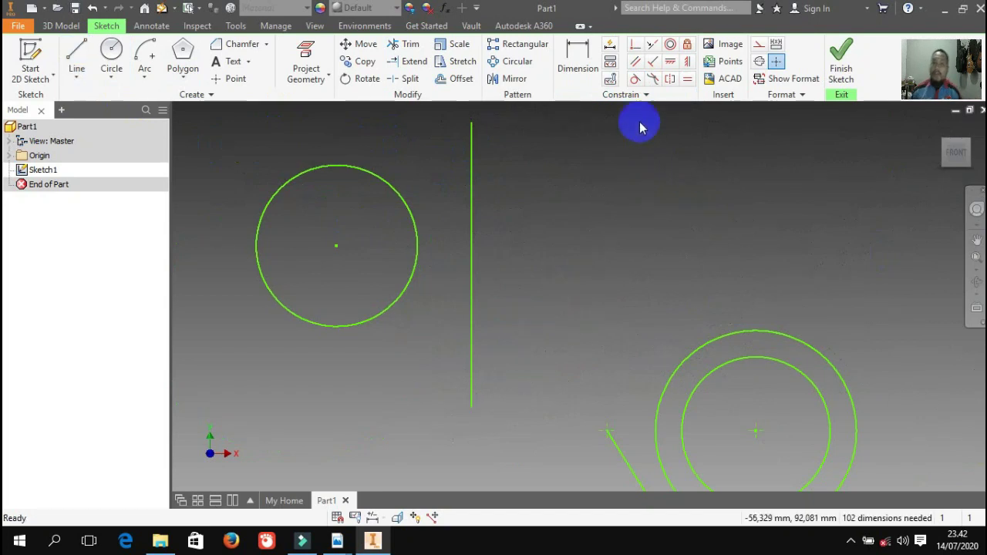
Apply a tangent constraint between the new circle and the vertical line beside it.
left_click(638, 81)
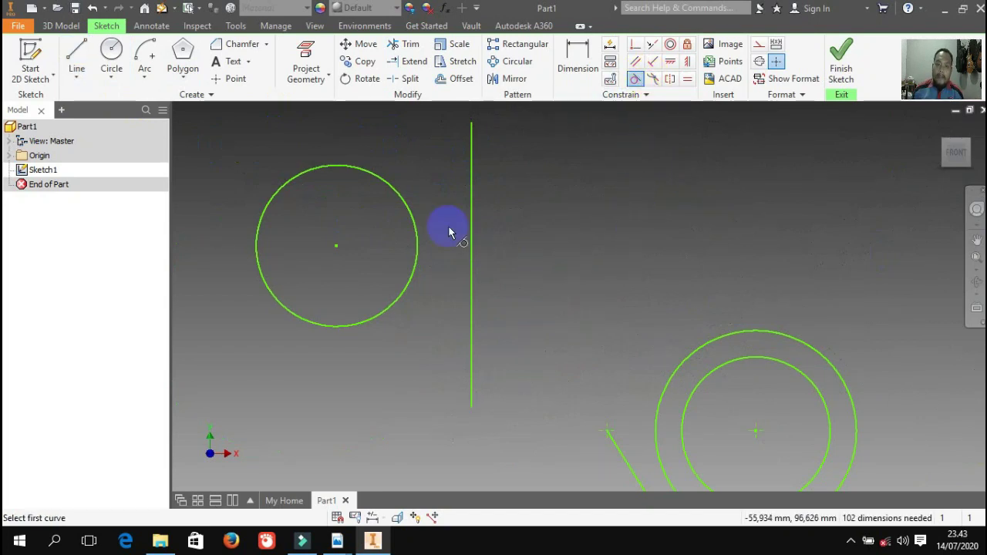
left_click(411, 214)
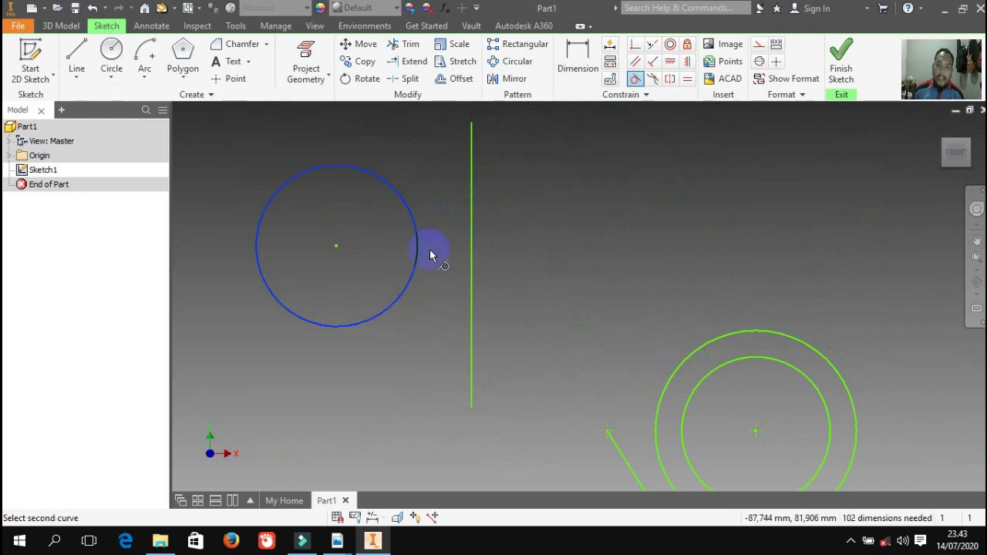
left_click(471, 237)
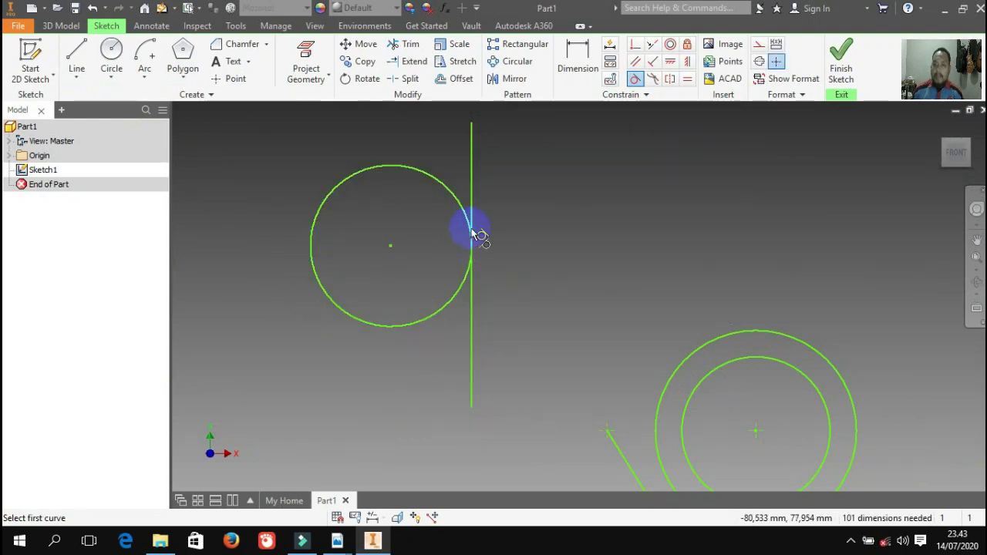
scroll(475, 243, "up", 5)
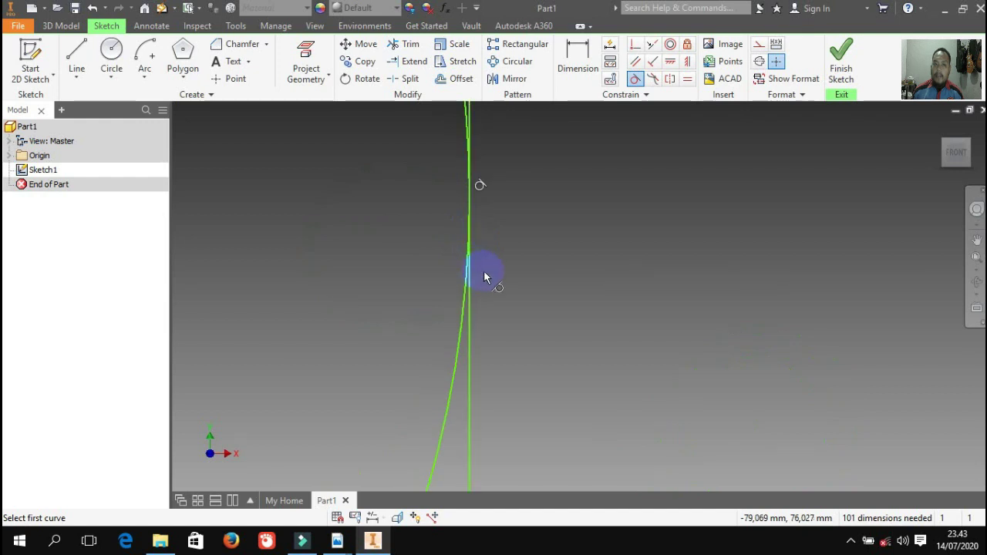
scroll(484, 276, "down", 5)
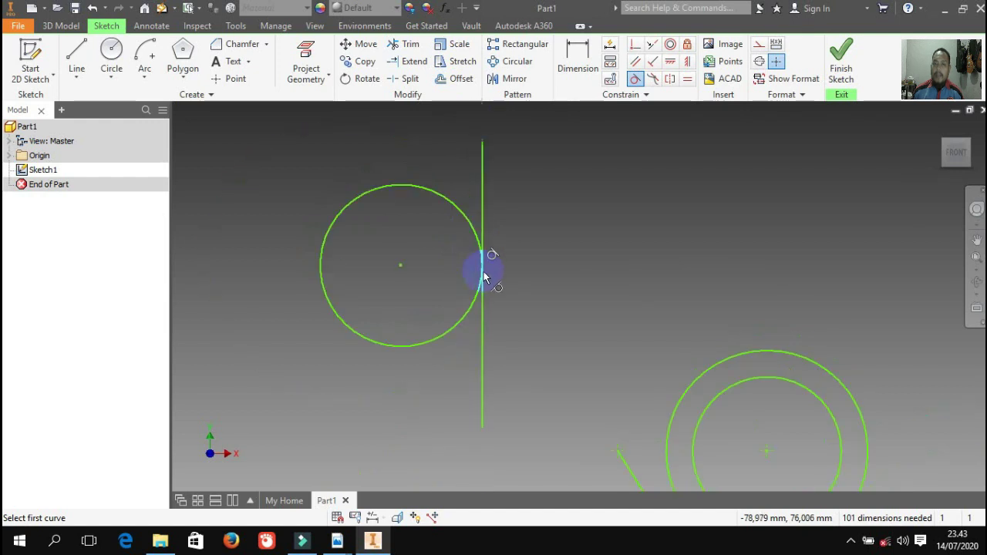
left_click(636, 79)
left_click(635, 81)
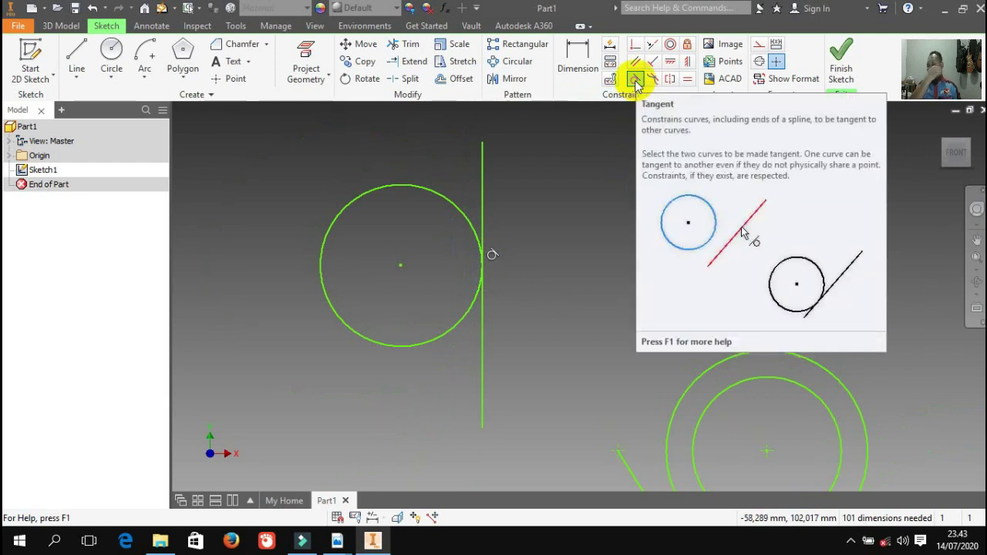
left_click(636, 80)
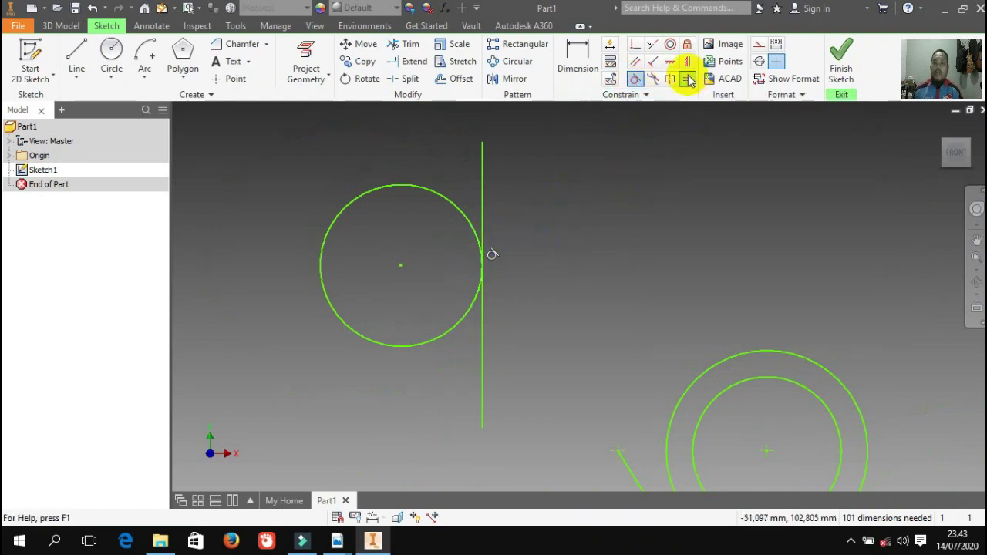
Draw a circle with a 21 mm diameter on the opposite side of the vertical line from the tangent circle.
left_click(111, 50)
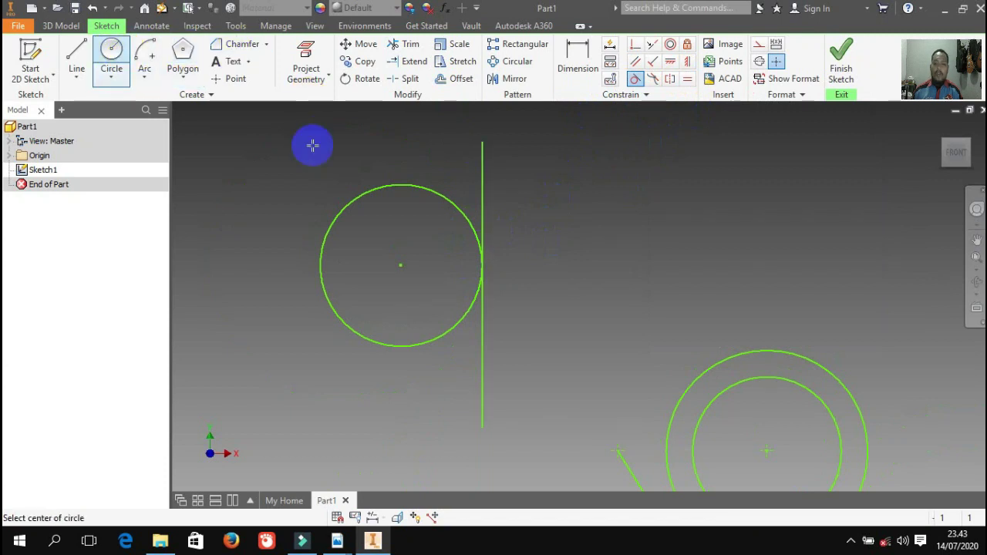
left_click(689, 84)
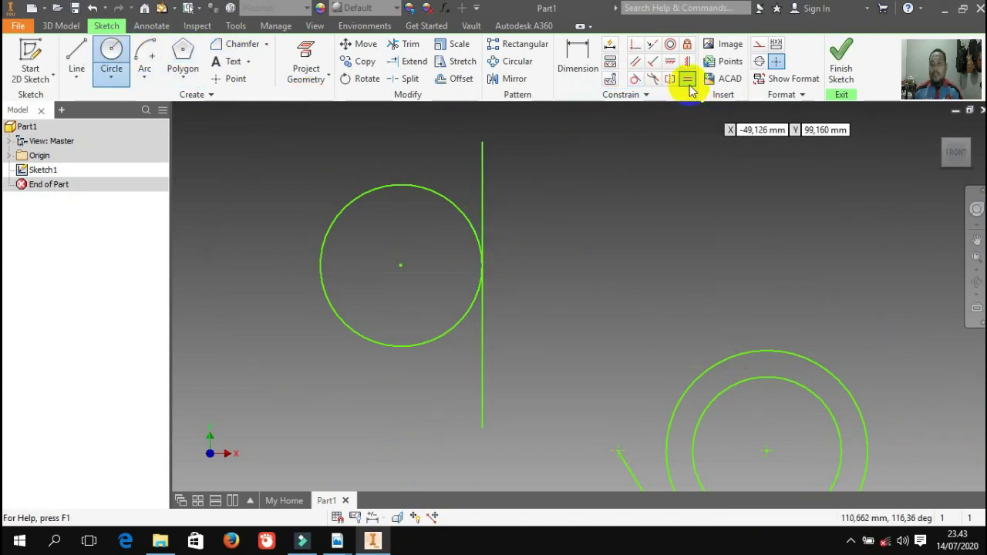
mouse_move(617, 157)
left_mouse_down()
mouse_move(643, 168)
mouse_move(672, 162)
left_mouse_up()
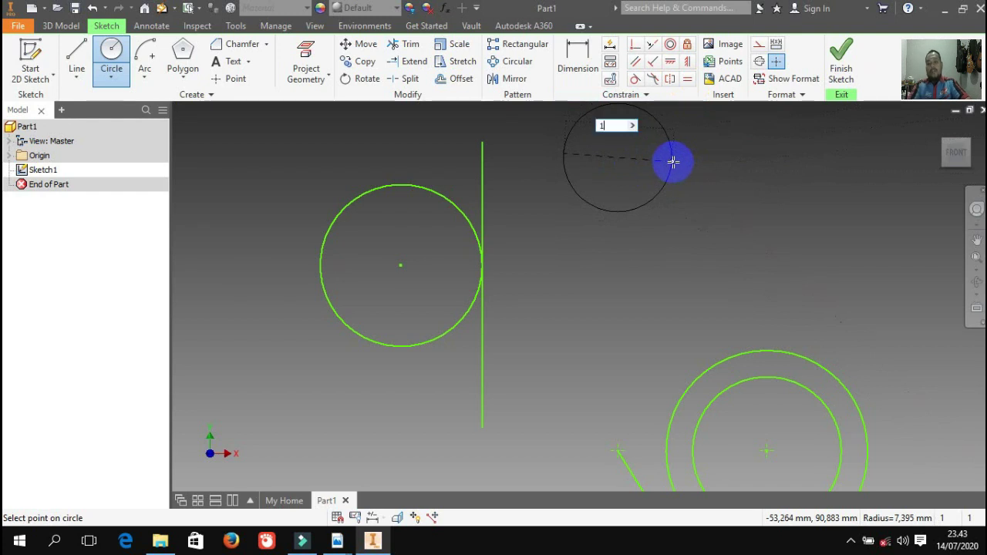
type("21")
key("Return")
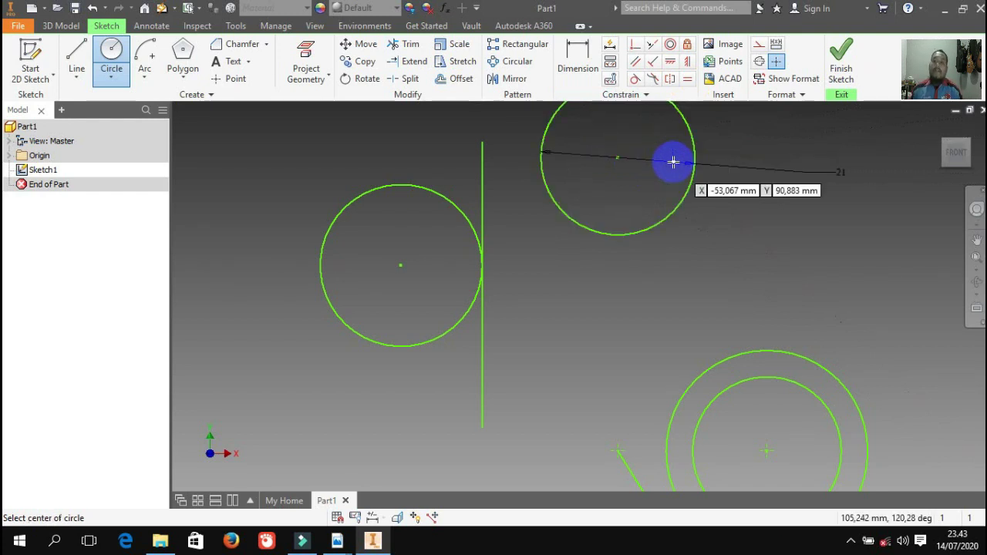
Draw three circles of different sizes beside the 21 mm circle: one about 10 mm in diameter, a smaller one, and a large one below them.
scroll(481, 247, "down", 3)
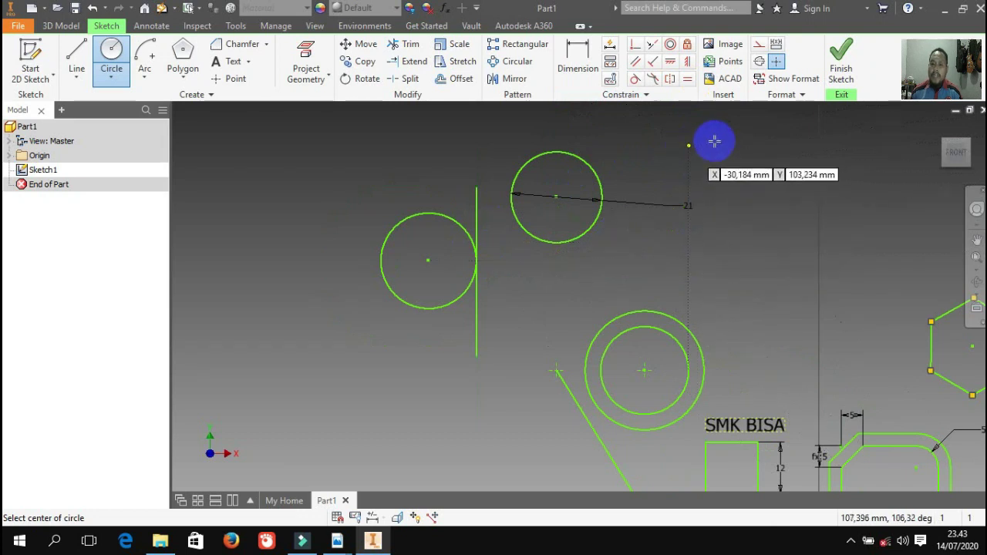
left_click(692, 151)
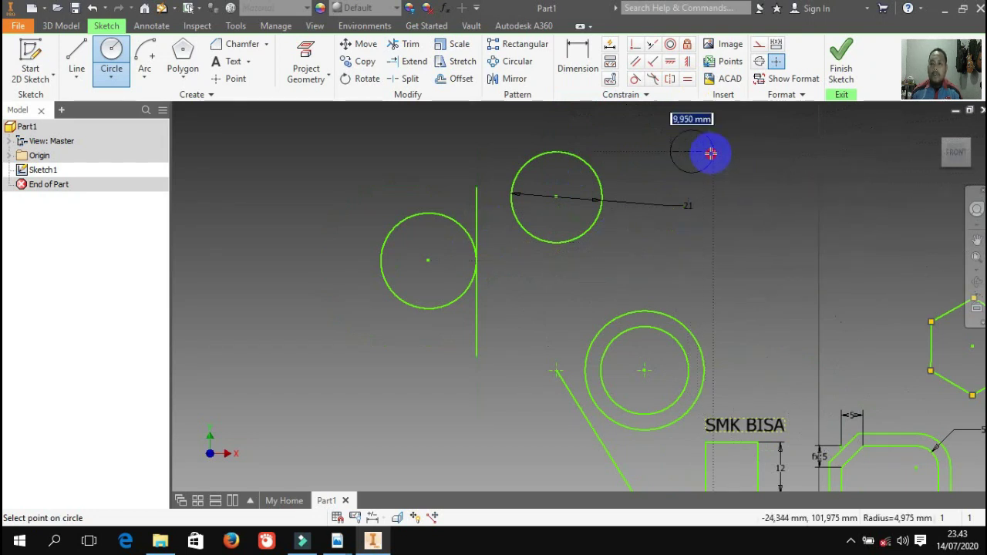
left_click(713, 152)
left_click(749, 179)
left_click(756, 168)
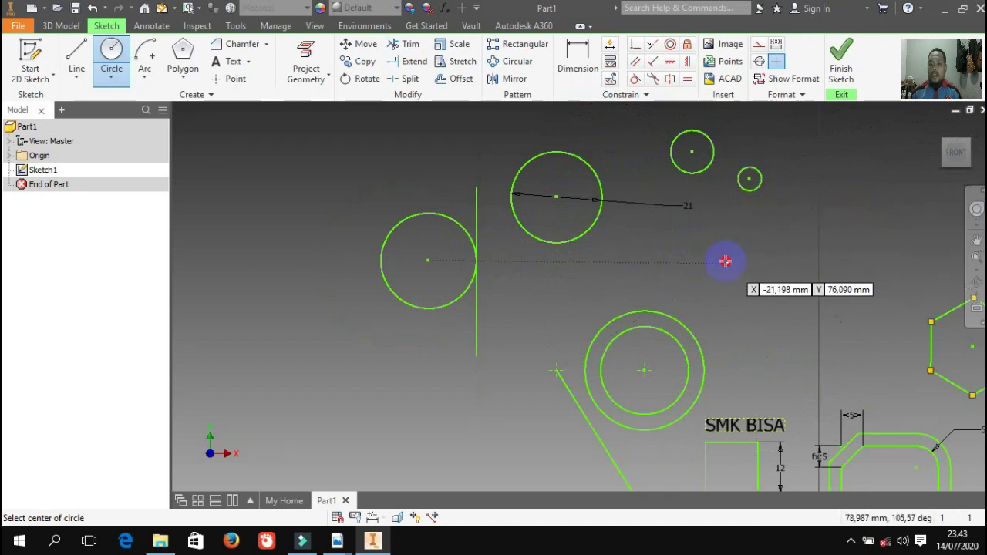
left_click(727, 264)
left_click(800, 264)
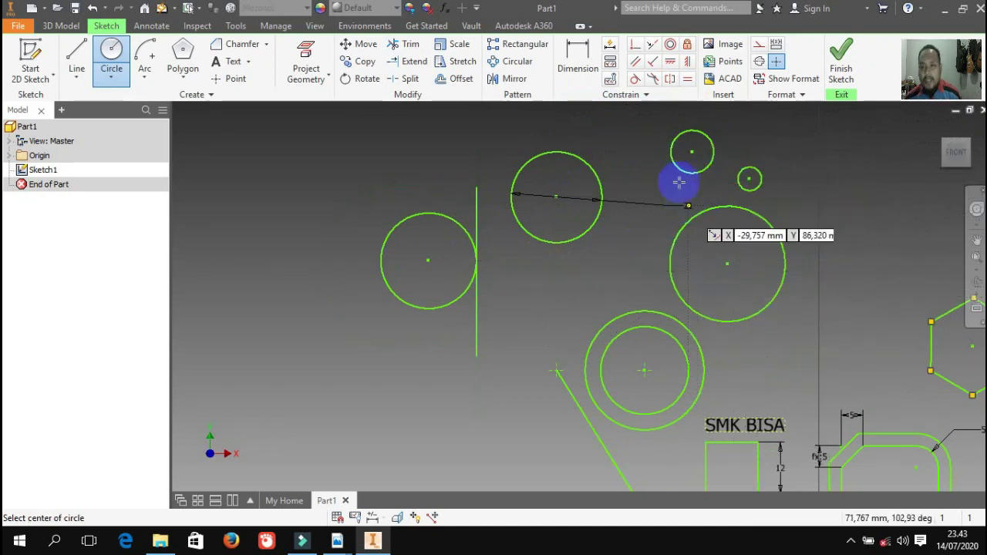
Apply equal constraints from the 21 mm circle to the smallest new circle and to the largest new circle.
left_click(686, 83)
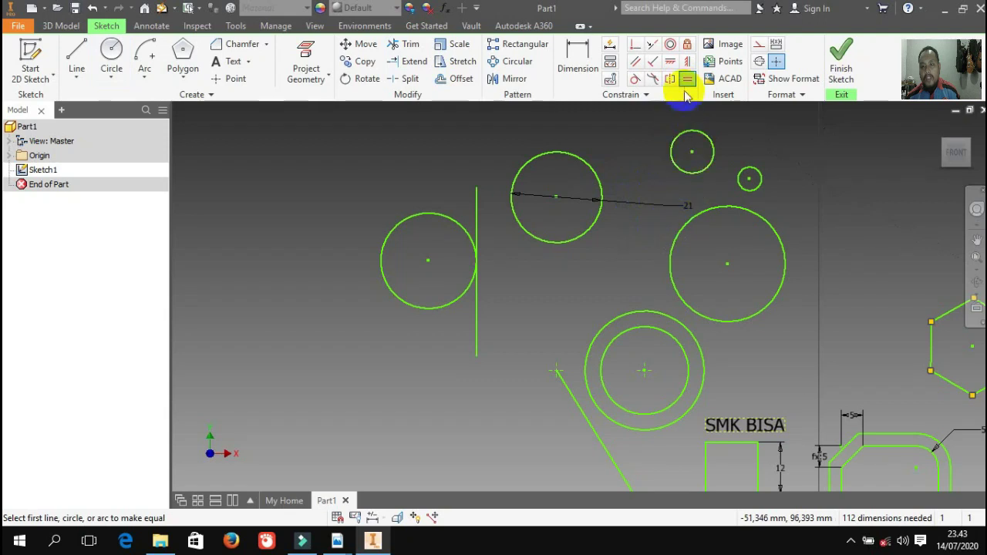
left_click(594, 176)
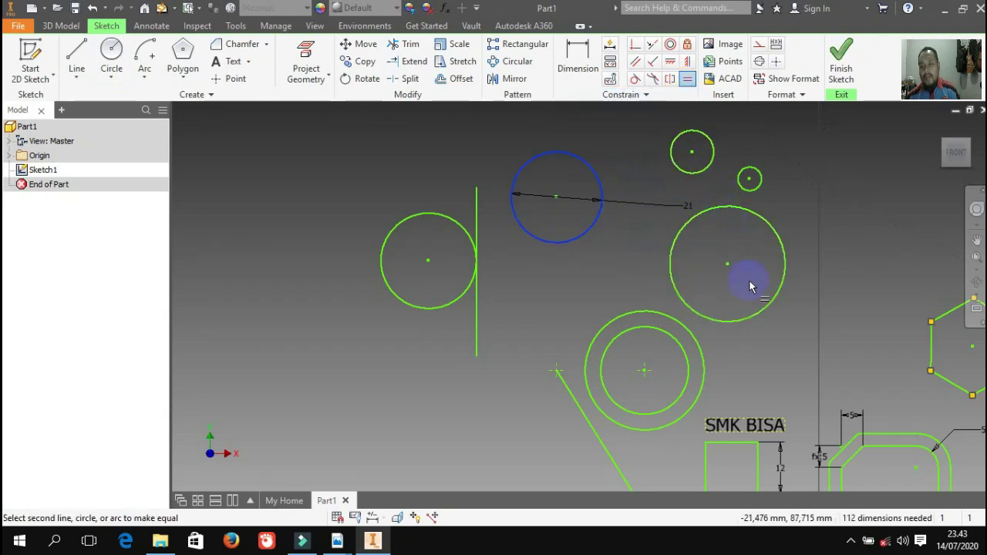
left_click(749, 181)
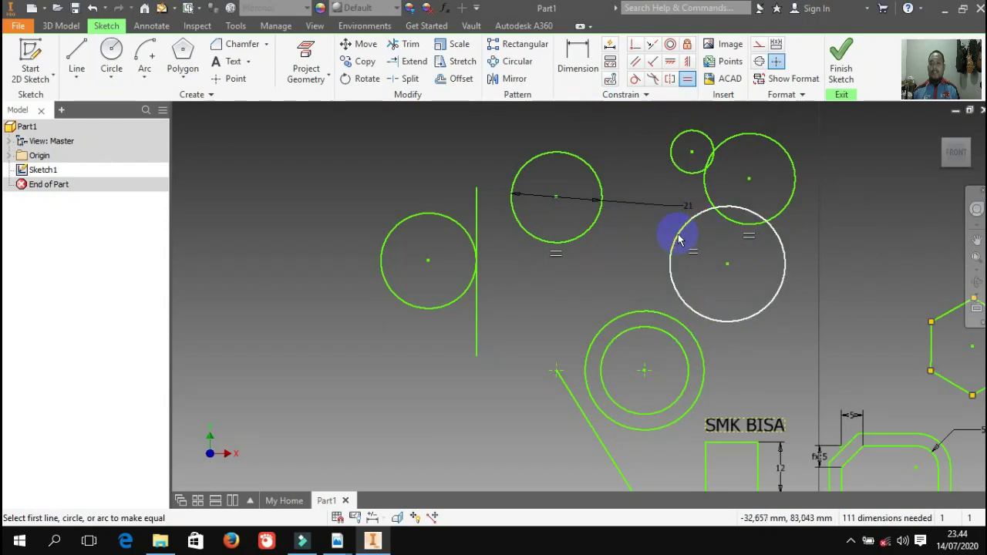
left_click(599, 218)
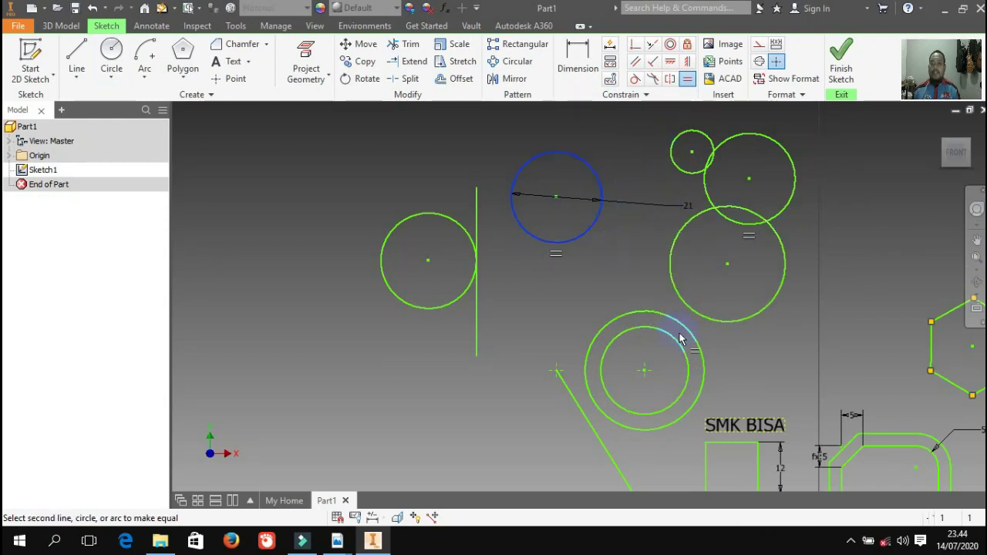
left_click(674, 252)
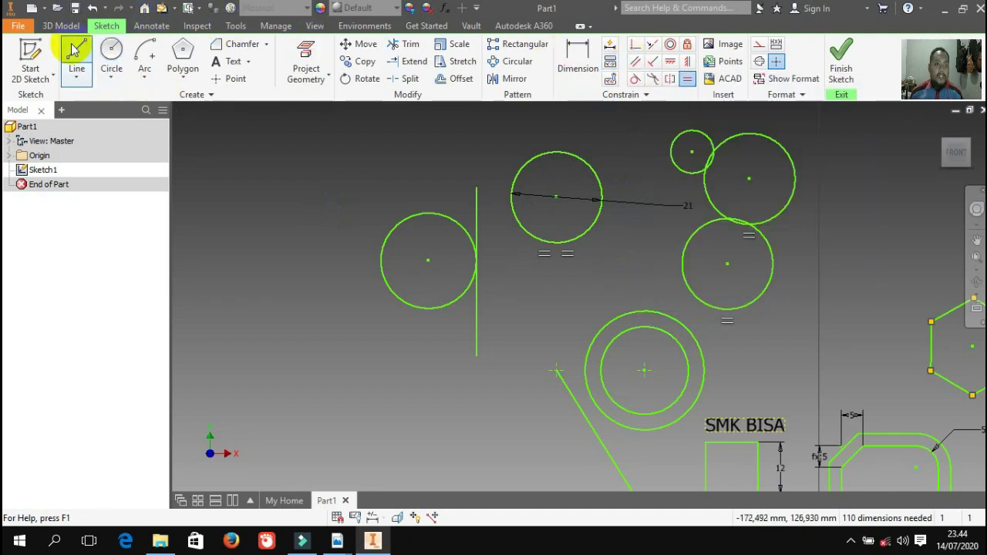
Draw two separate slanted lines at different angles in the empty area to the left of the tangent circle.
left_click(76, 56)
left_click(228, 236)
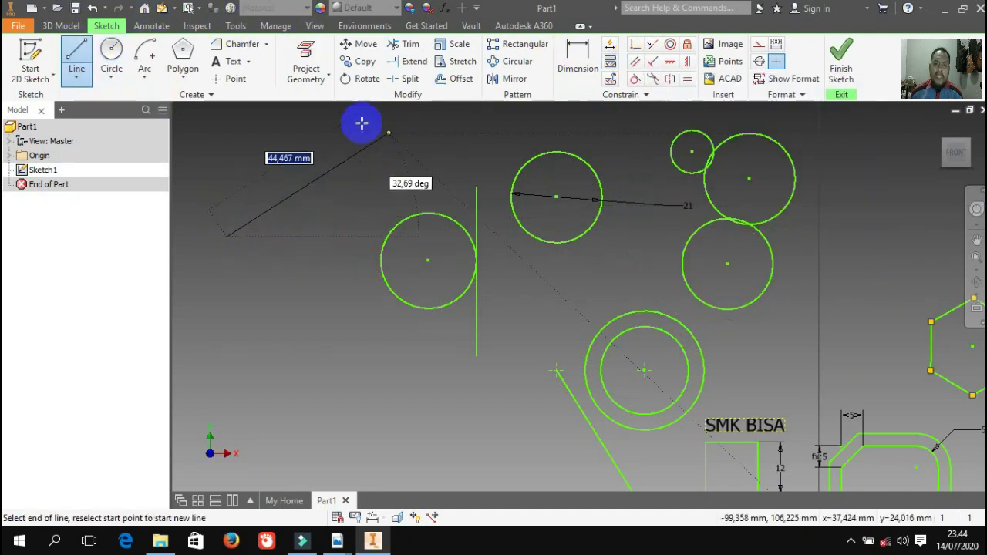
key("Escape")
left_click(77, 55)
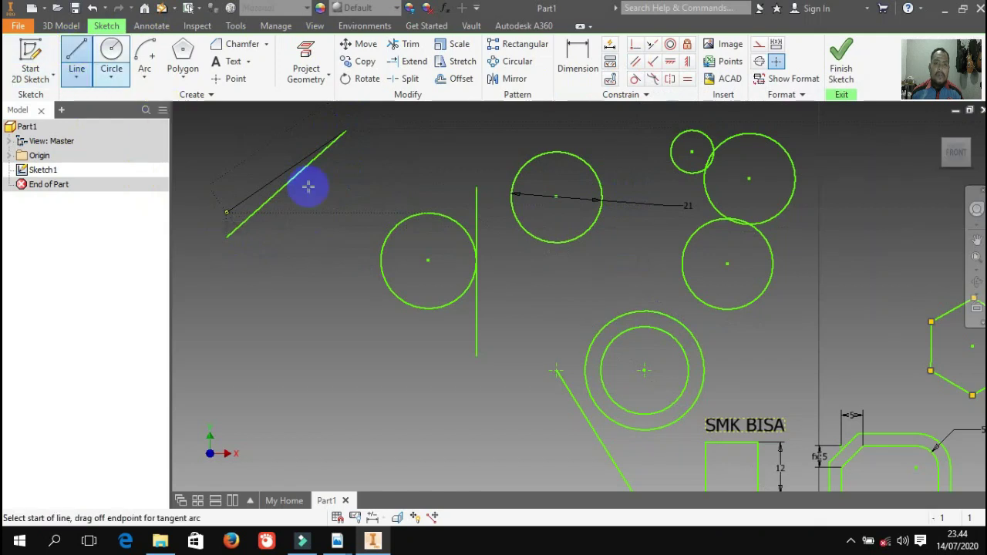
left_click(385, 132)
left_click(299, 363)
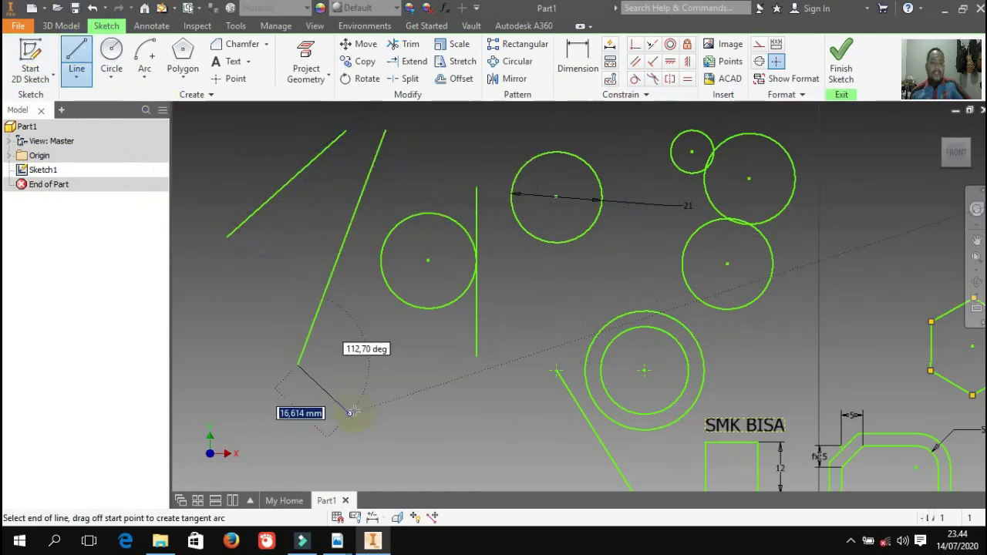
key("Escape")
key("Escape")
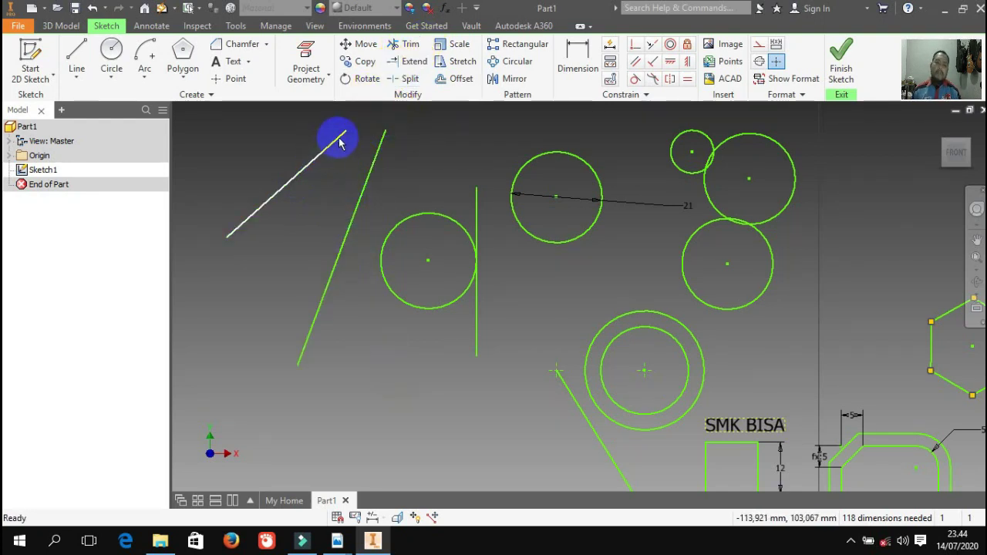
Apply a parallel constraint between the two slanted lines, using the shorter line as the reference.
left_click(635, 61)
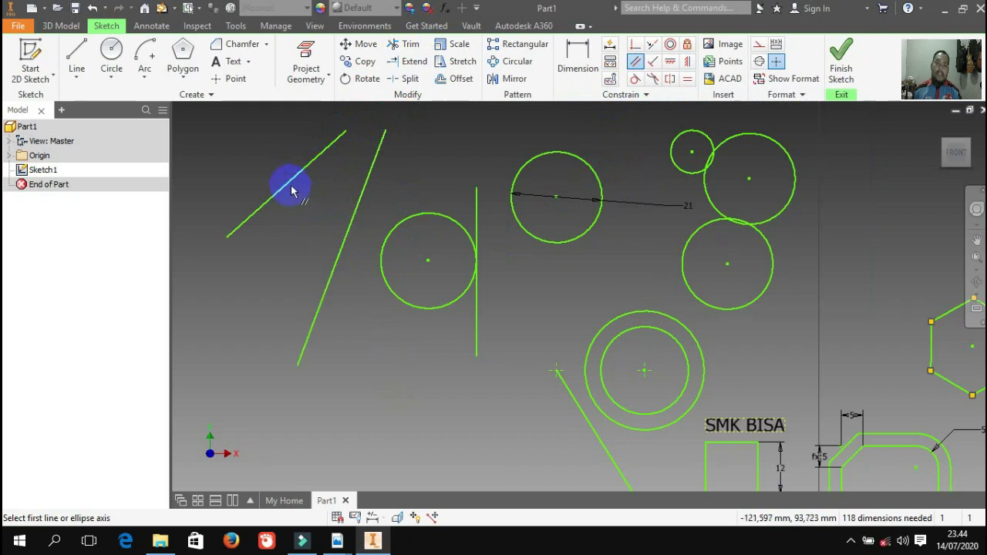
left_click(289, 187)
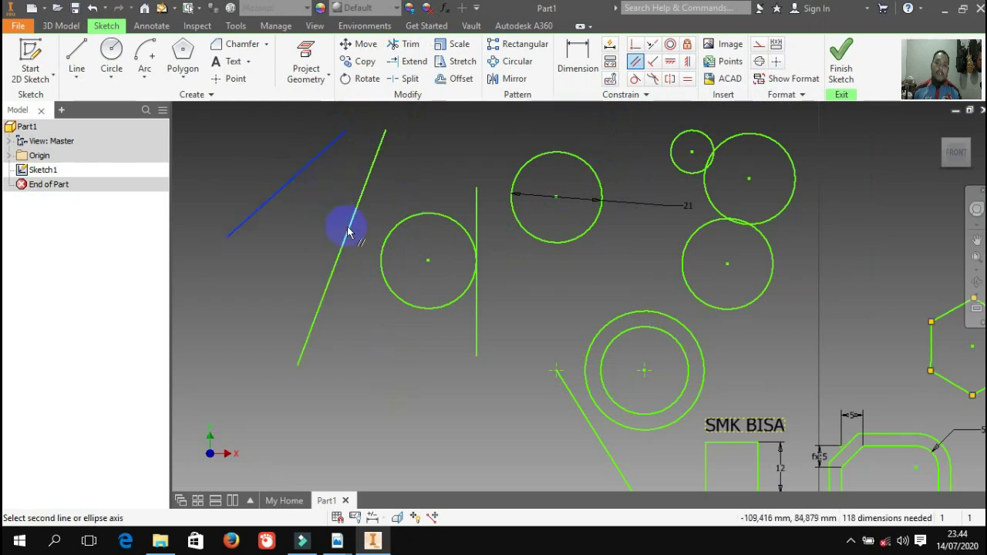
left_click(348, 233)
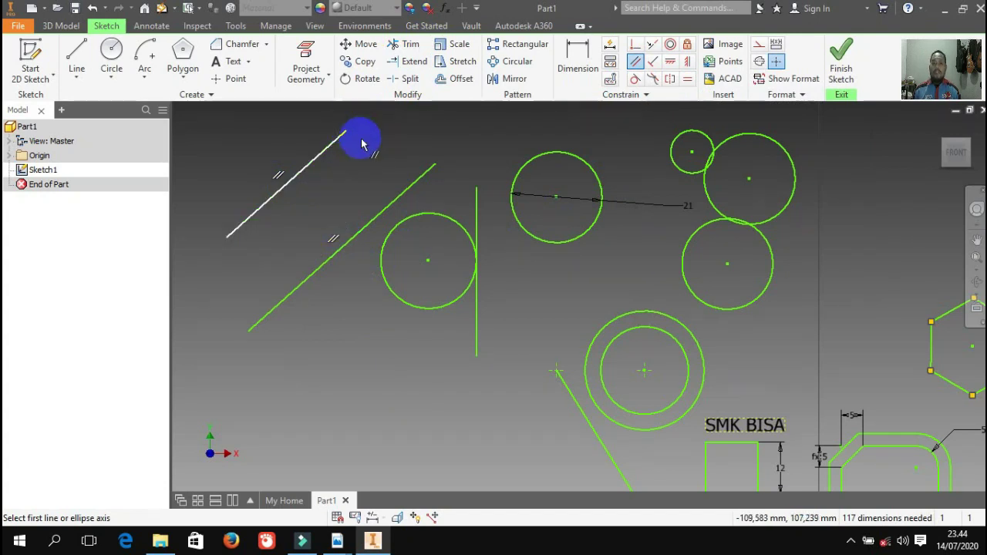
left_click(567, 202)
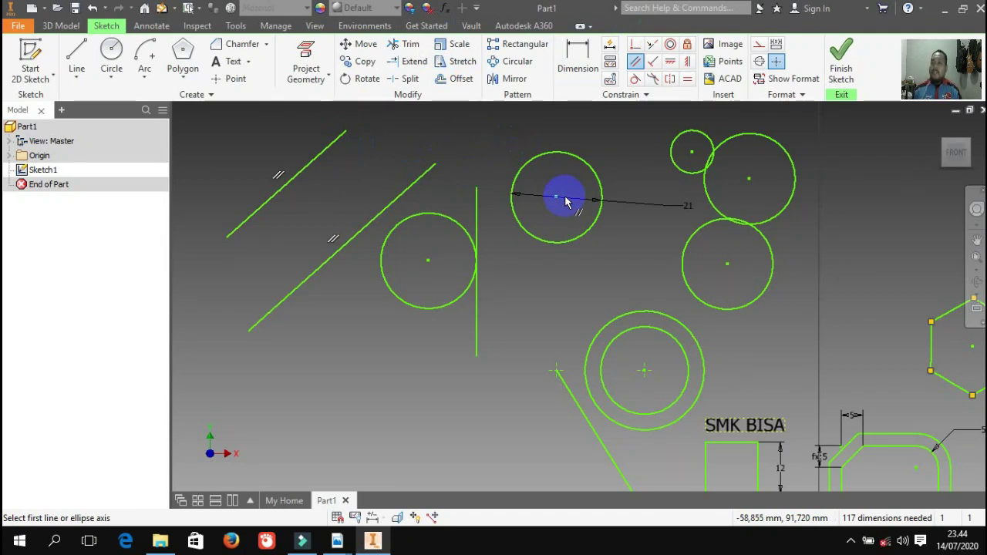
left_click(760, 133)
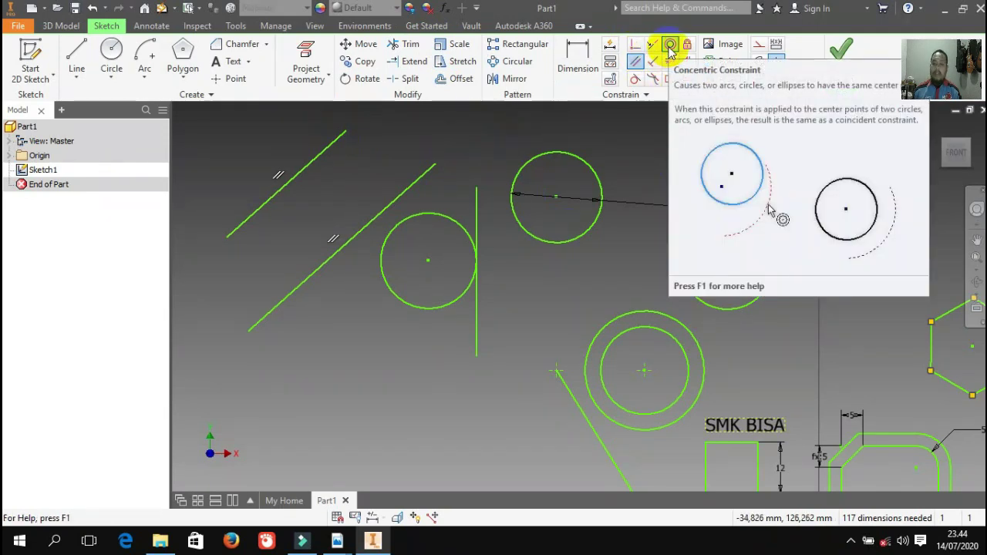
Draw two large overlapping circles with different centers in the empty area below the parallel lines.
scroll(640, 146, "down", 5)
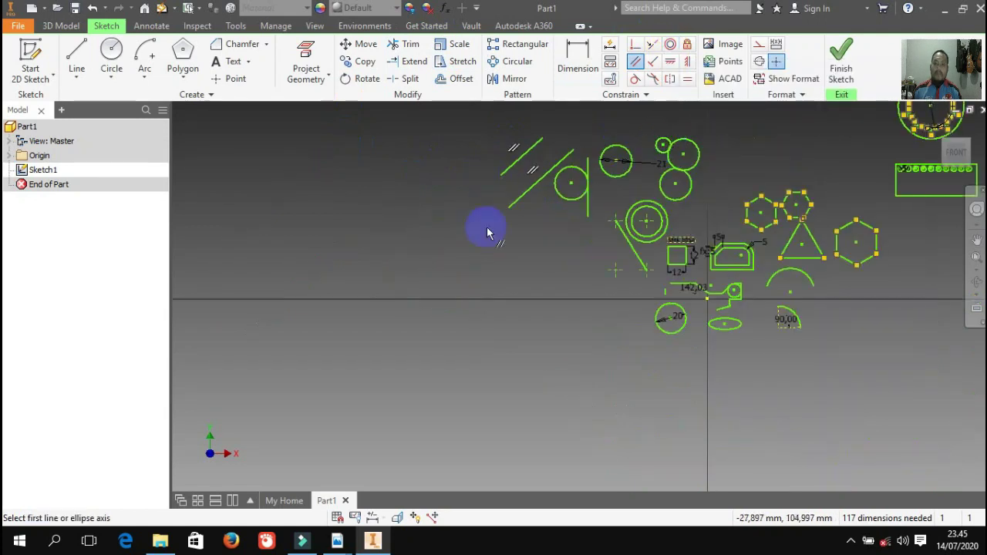
left_click(111, 58)
scroll(544, 262, "up", 3)
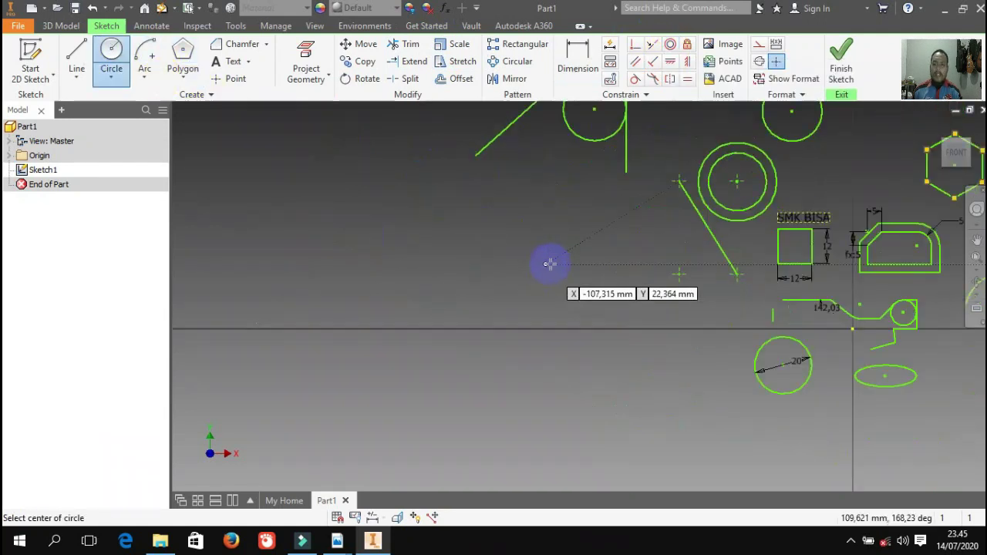
left_click(466, 272)
left_click(536, 272)
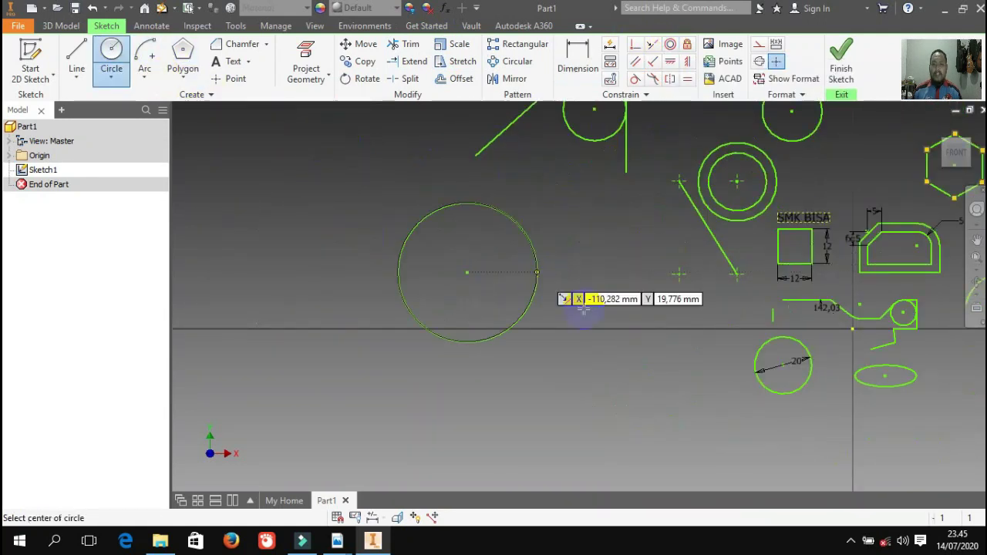
left_click(403, 198)
left_click(458, 247)
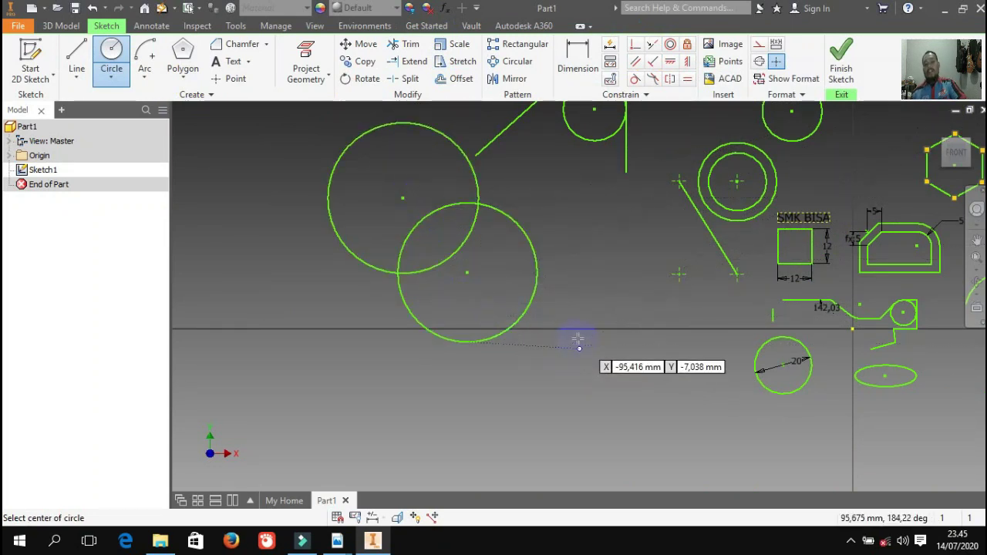
key("Escape")
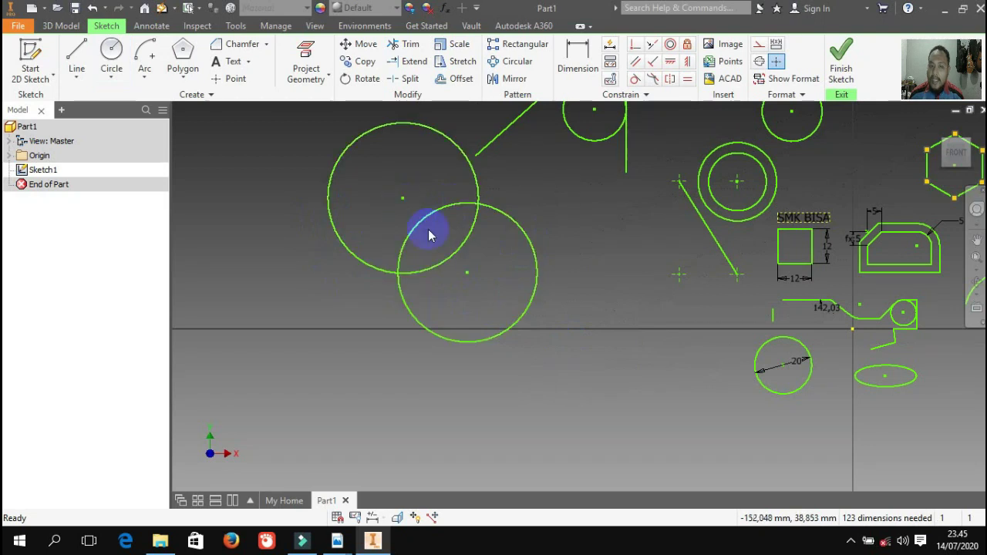
Apply a concentric constraint between the two large overlapping circles.
left_click(669, 52)
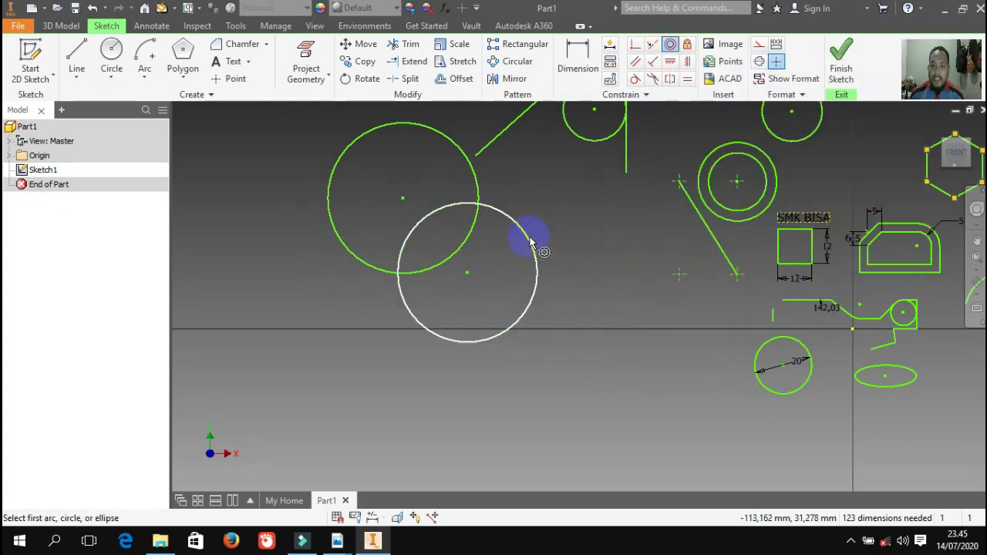
left_click(540, 261)
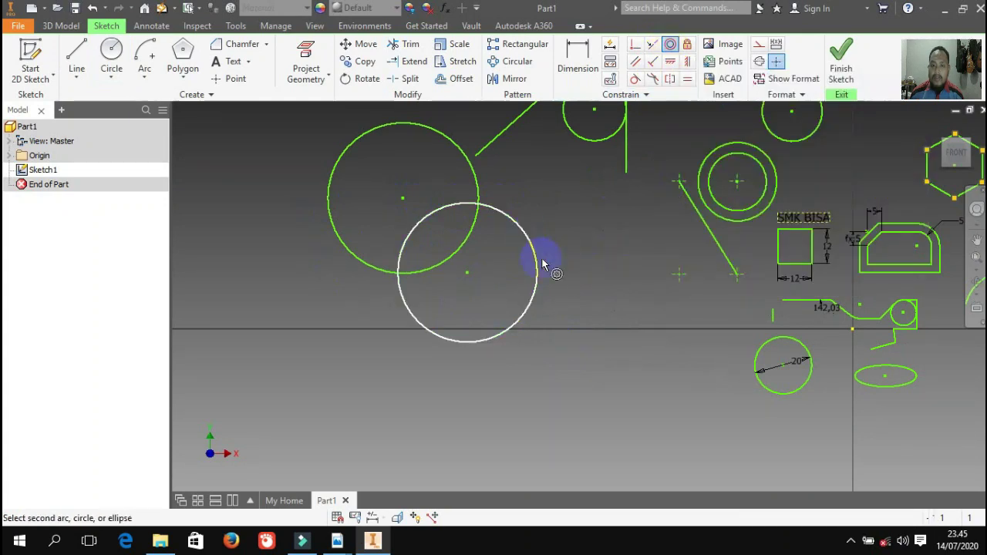
left_click(355, 259)
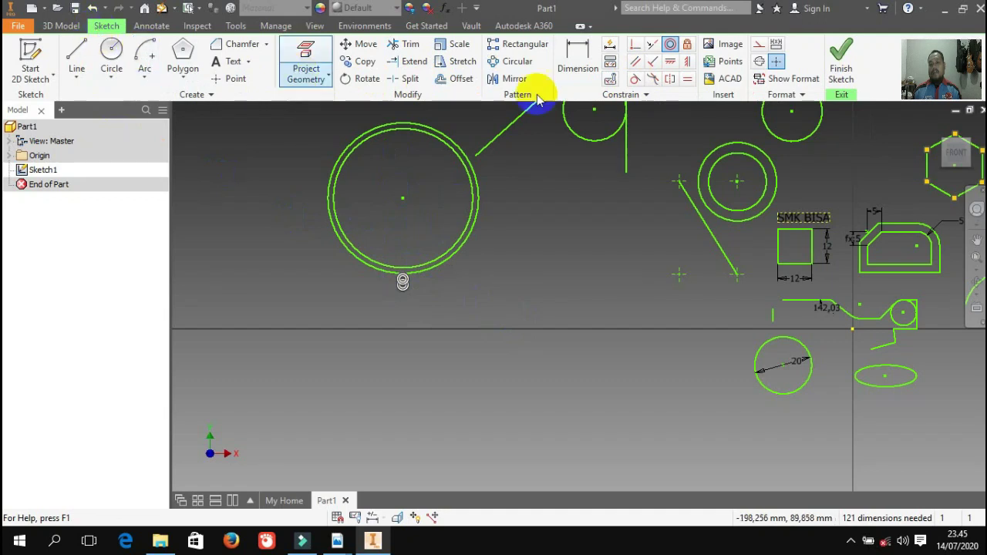
left_click(670, 44)
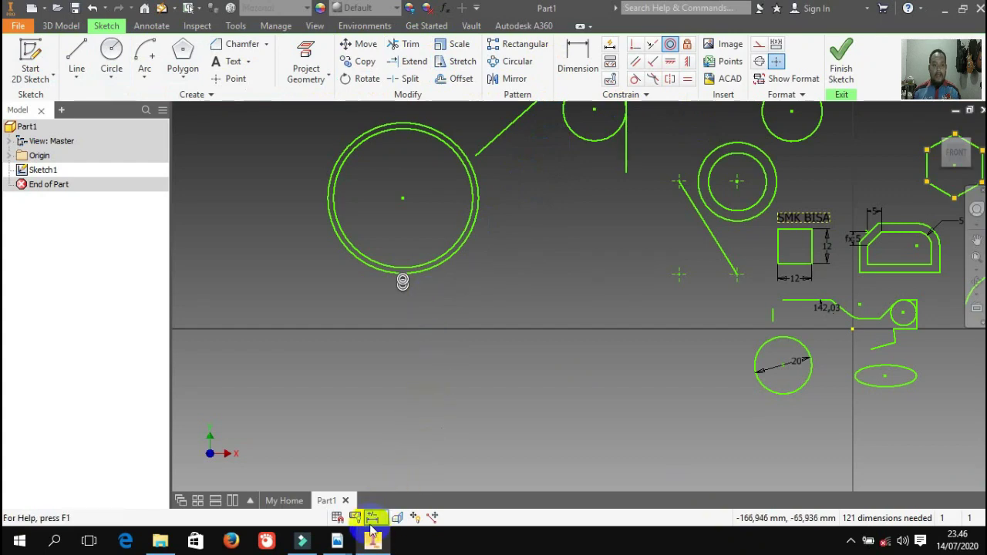
Switch to latihan 2d.pdf in Adobe Reader and enlarge the exercise drawing with the triangle and three Ø40 circles to 125%.
mouse_move(345, 549)
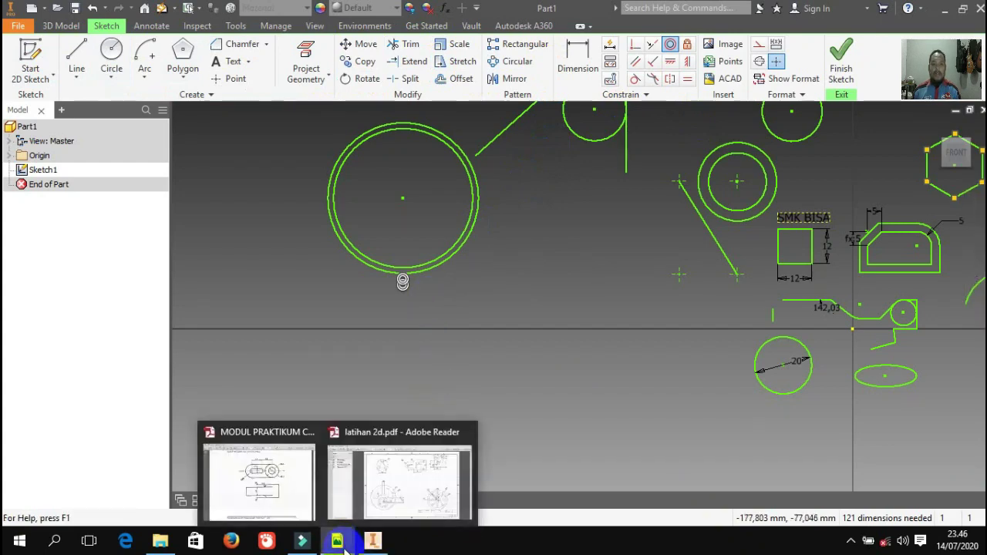
left_click(389, 486)
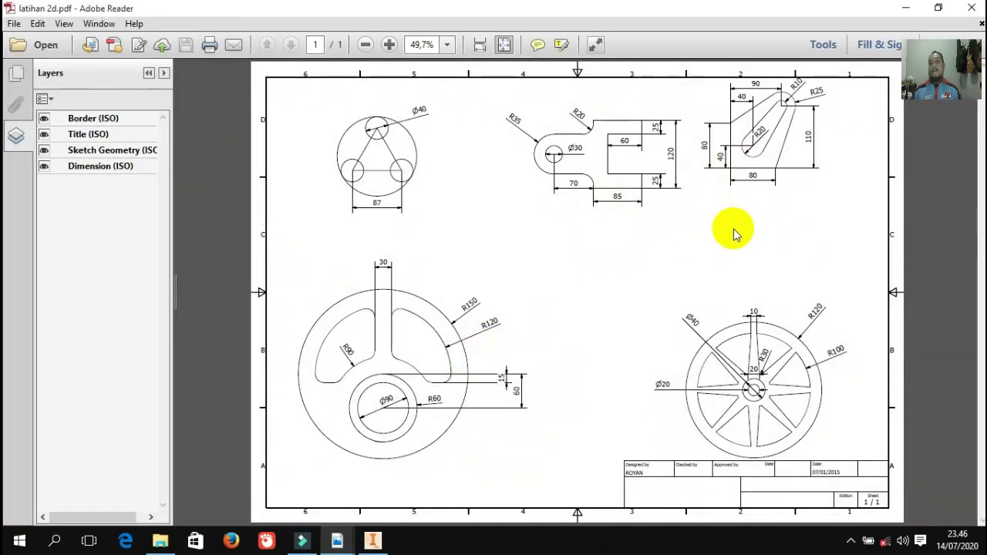
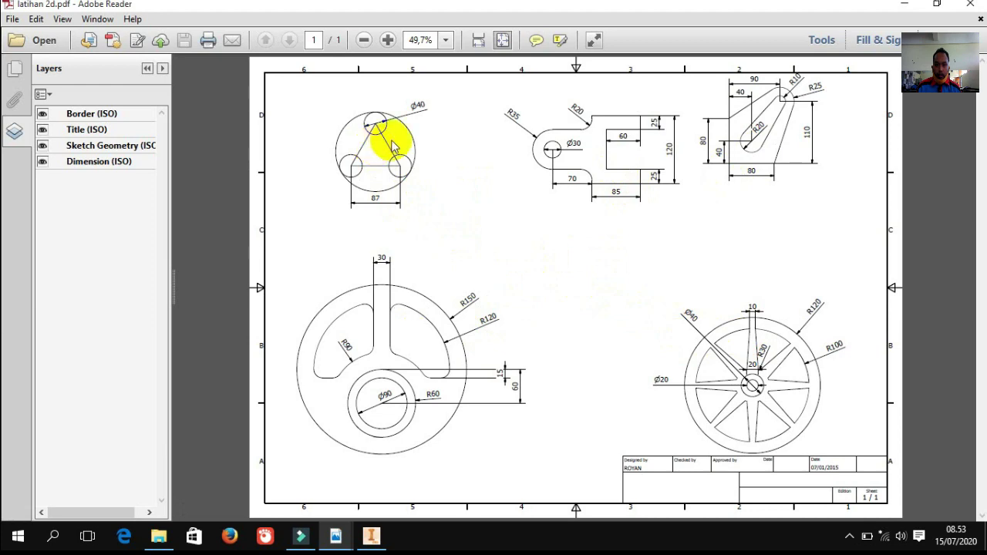
left_click(388, 40)
left_click(388, 40)
left_click(388, 40)
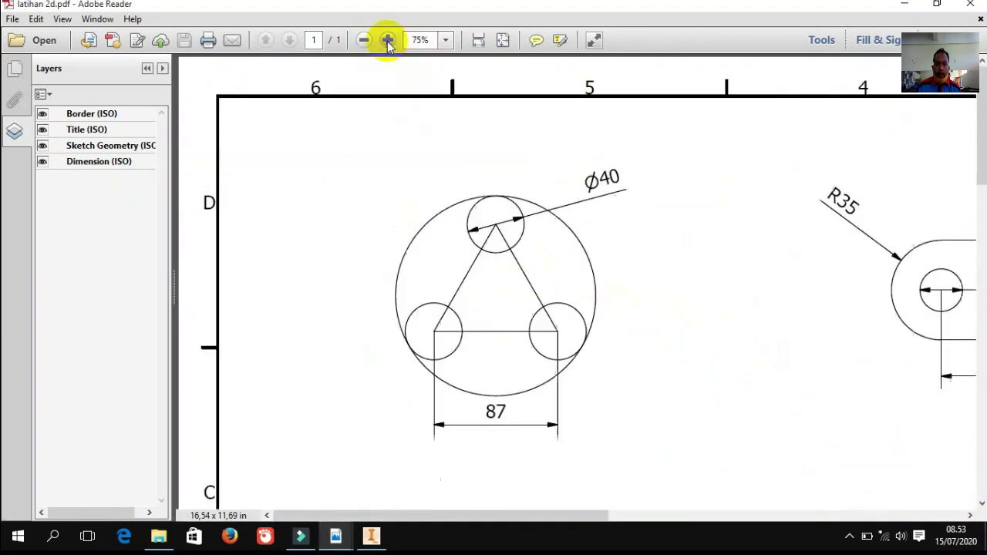
left_click(388, 40)
left_click(388, 40)
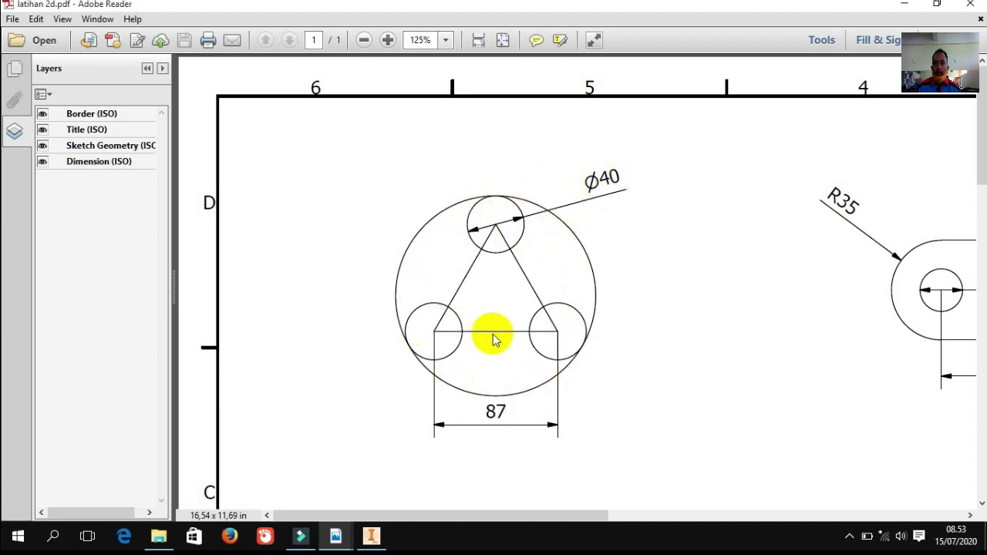
Switch to the Inventor sketch and draw a large circle about 402 mm in diameter centered on the origin.
left_click(373, 533)
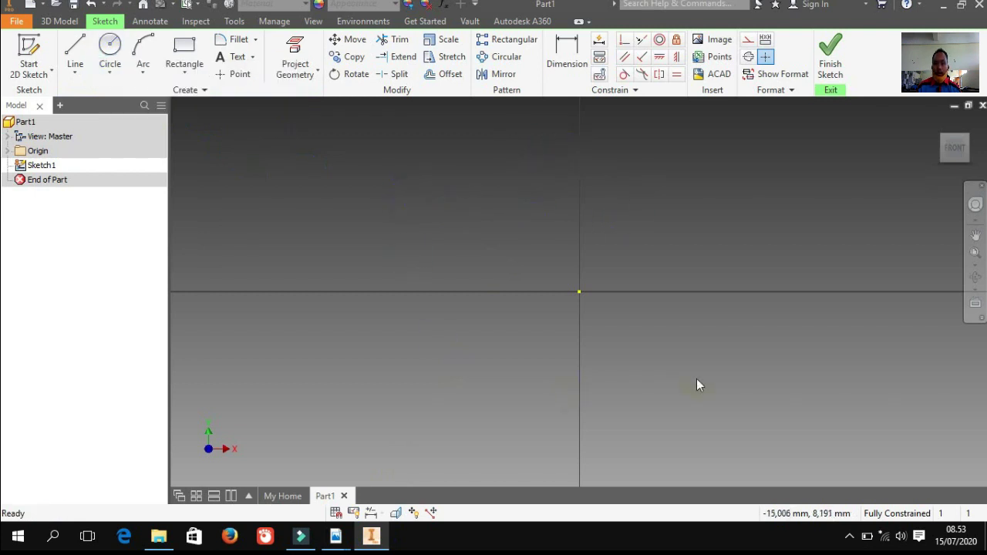
left_click(108, 47)
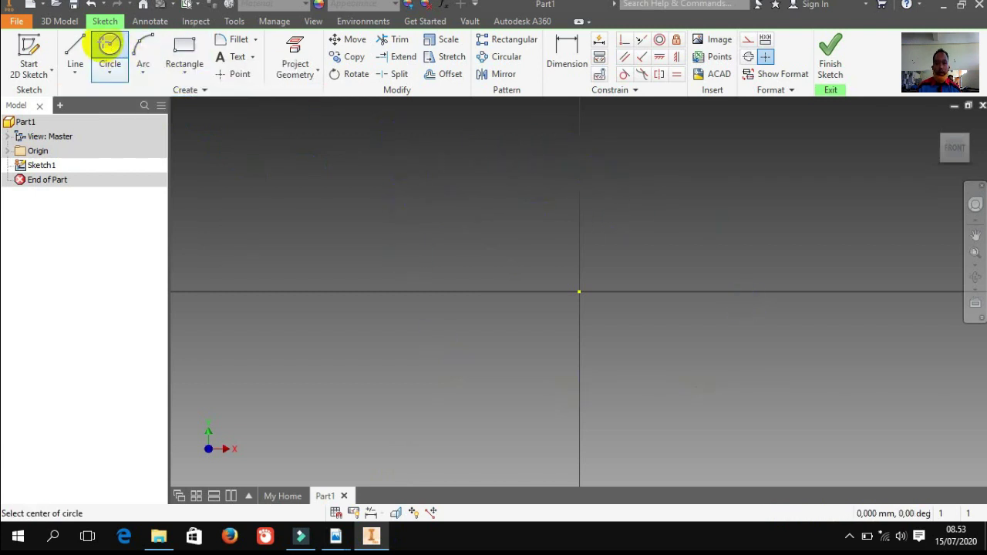
left_click(579, 291)
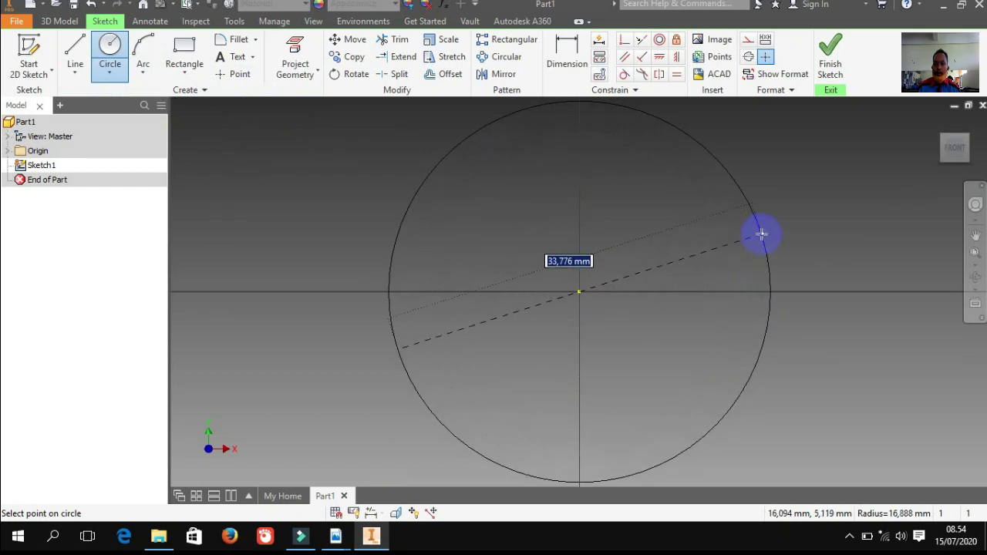
scroll(716, 262, "down", 2)
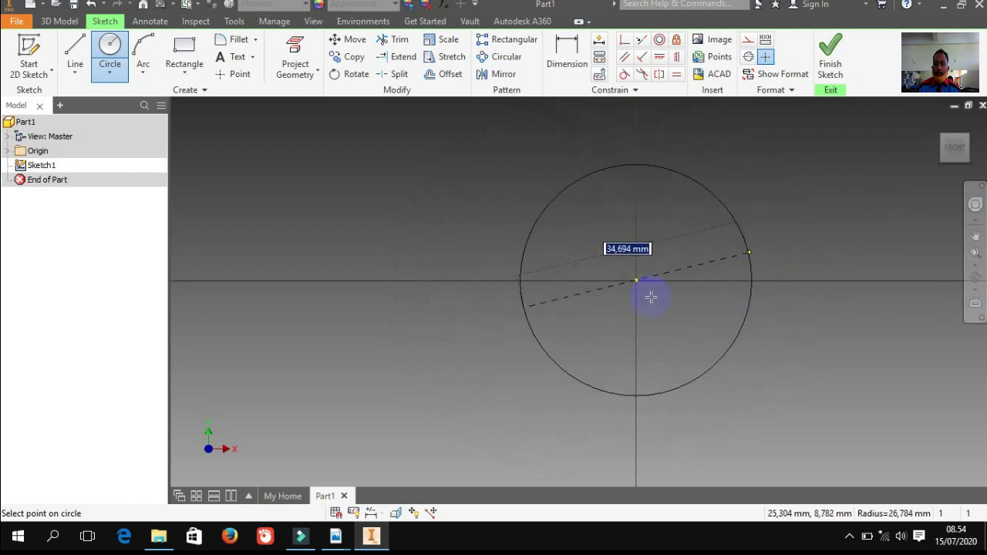
scroll(647, 284, "down", 3)
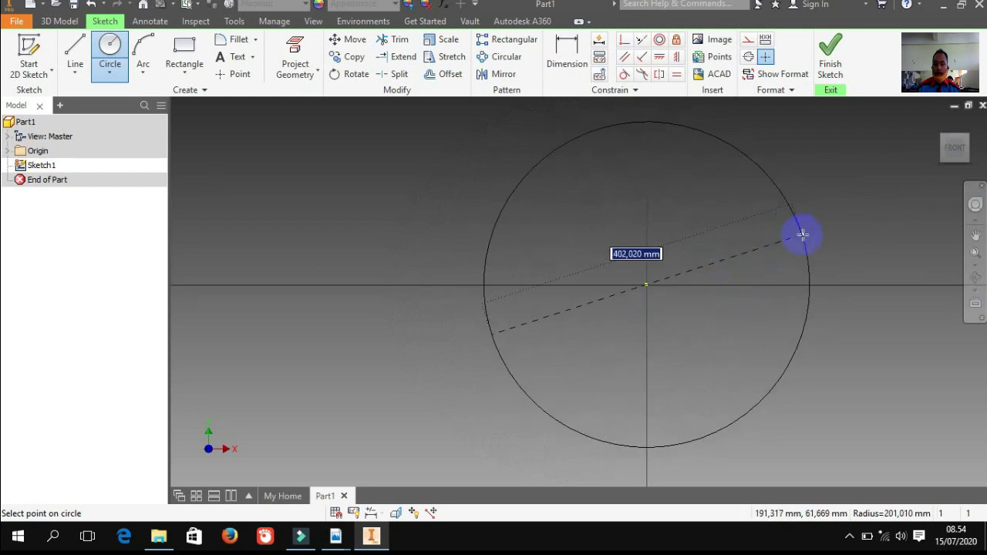
left_click(806, 247)
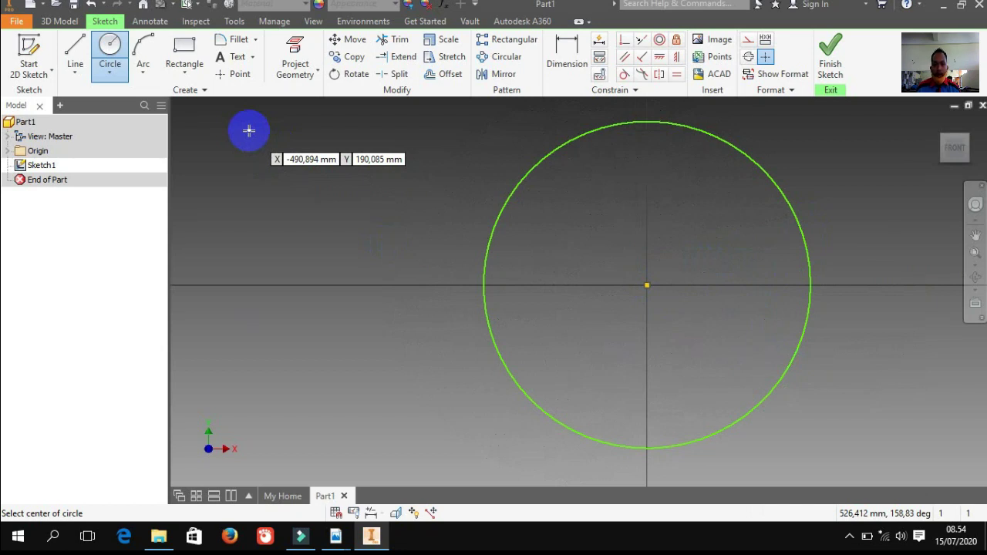
Draw an inscribed three-sided polygon centered on the origin, with its apex straight above the center and sides about 246 mm long.
left_click(189, 75)
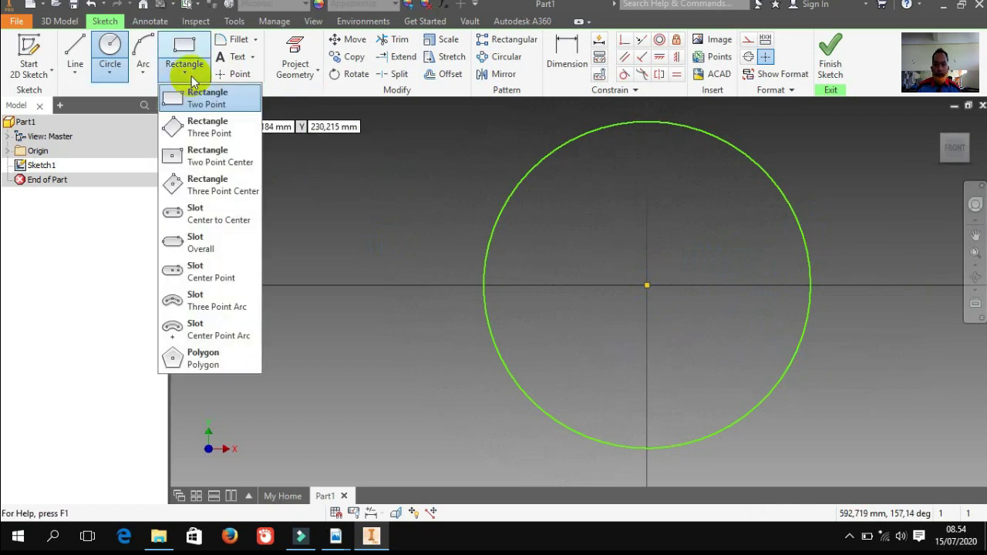
left_click(204, 358)
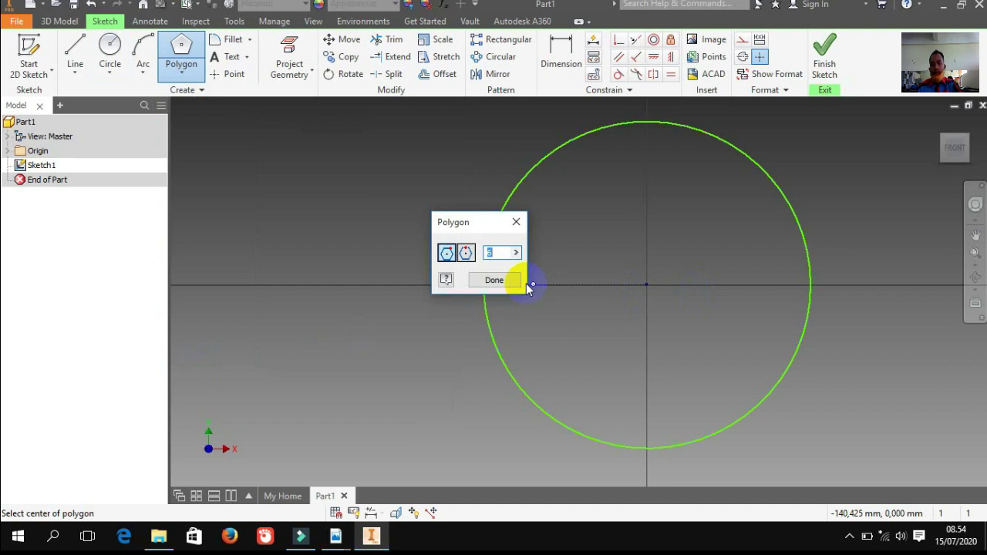
type("3")
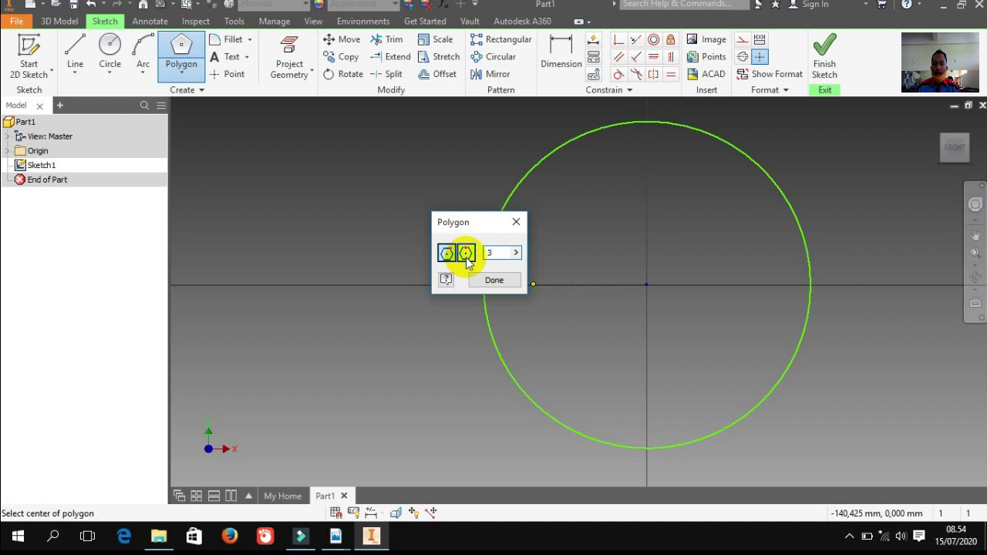
left_click(339, 543)
left_click(391, 483)
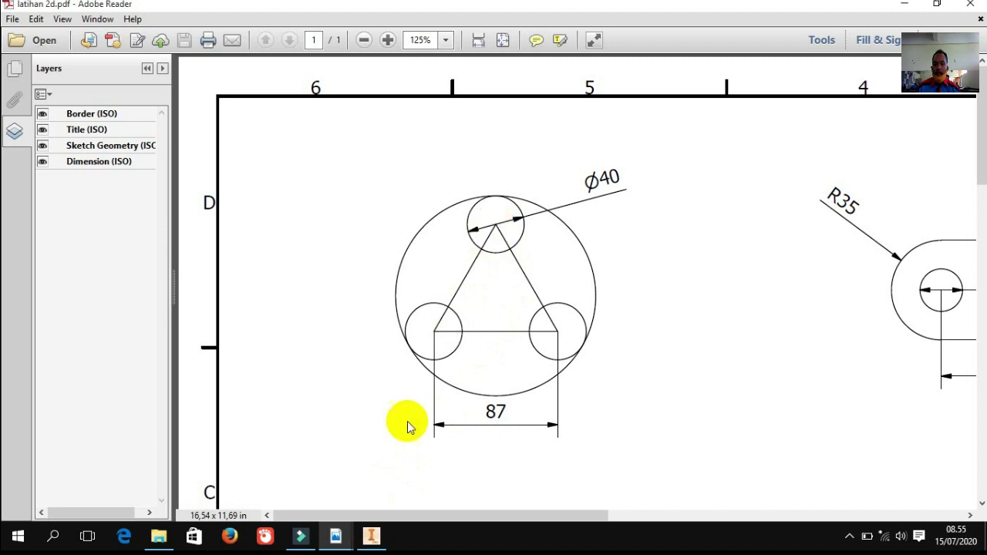
left_click(371, 536)
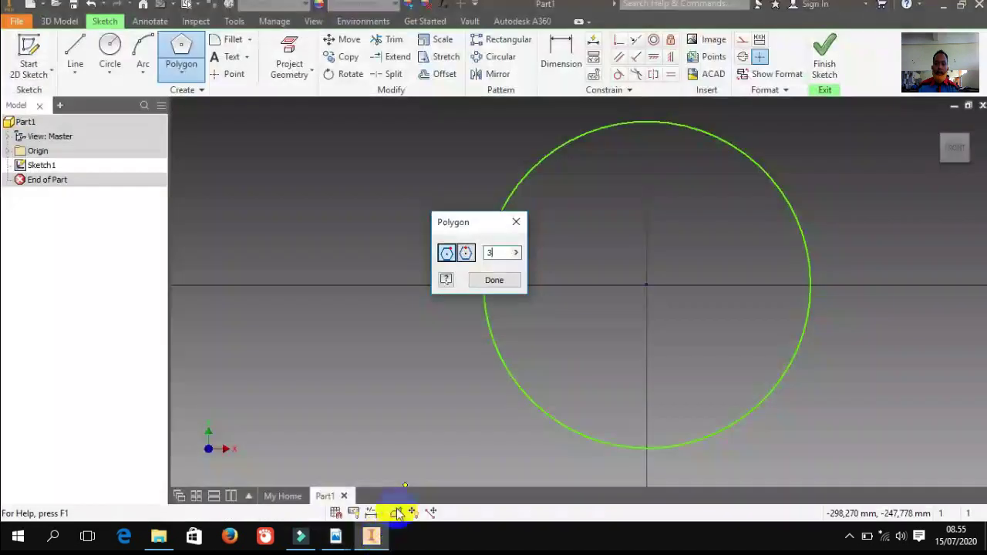
left_click(447, 255)
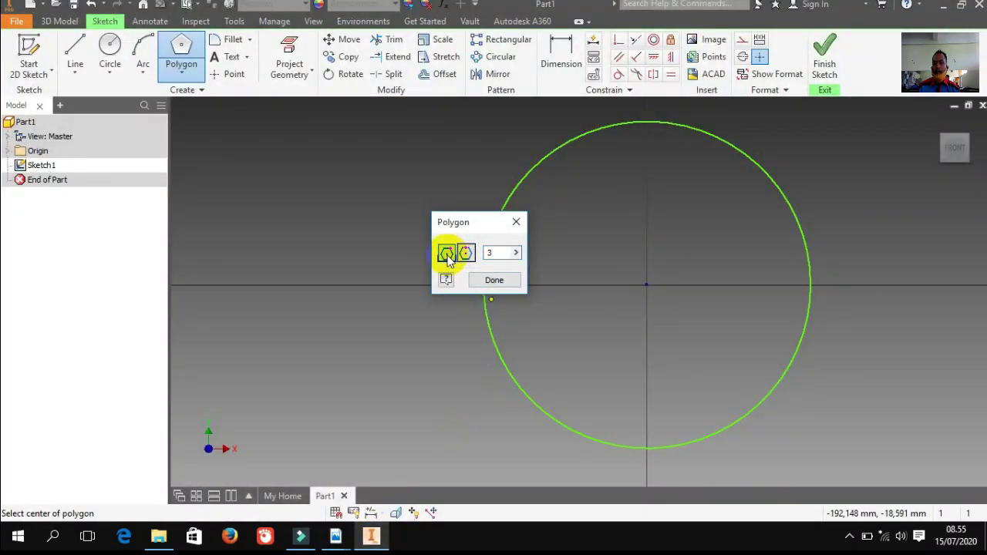
left_click(648, 287)
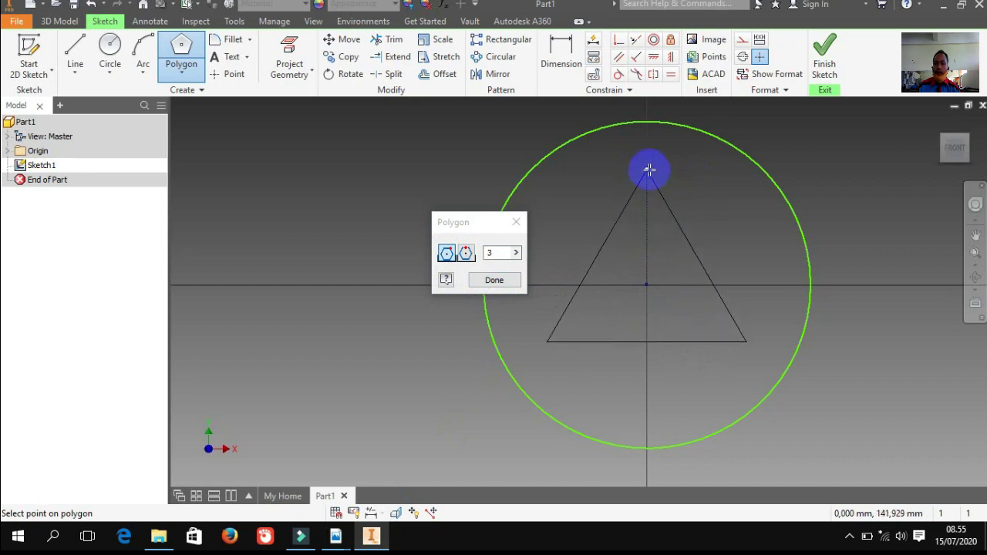
left_click(649, 170)
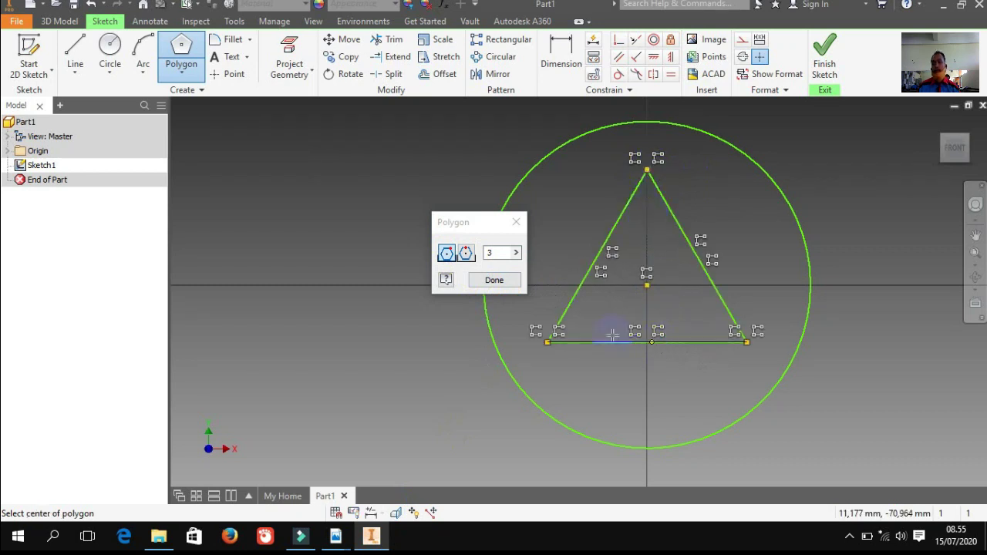
left_click(496, 280)
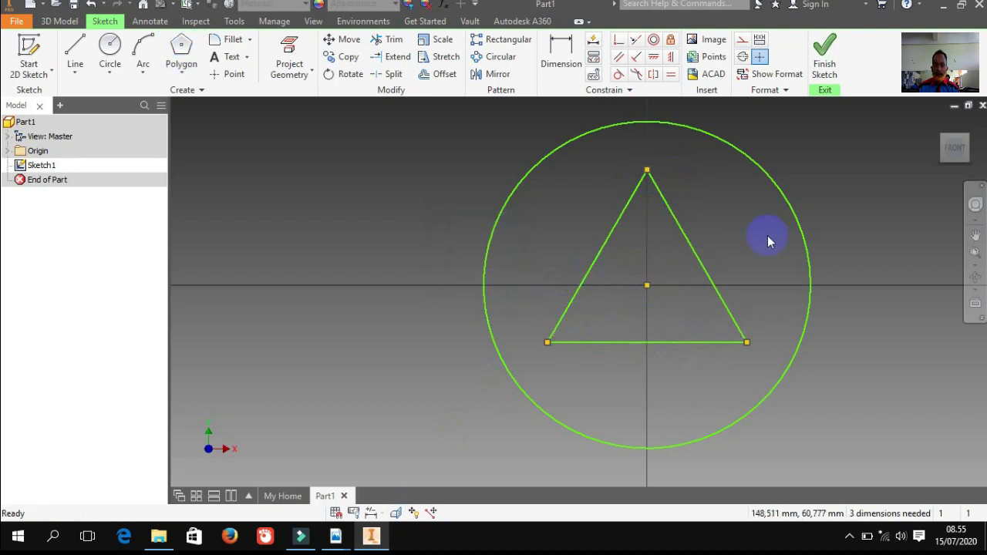
Draw a 40 mm diameter circle centered on each of the triangle's two base vertices.
left_click(111, 48)
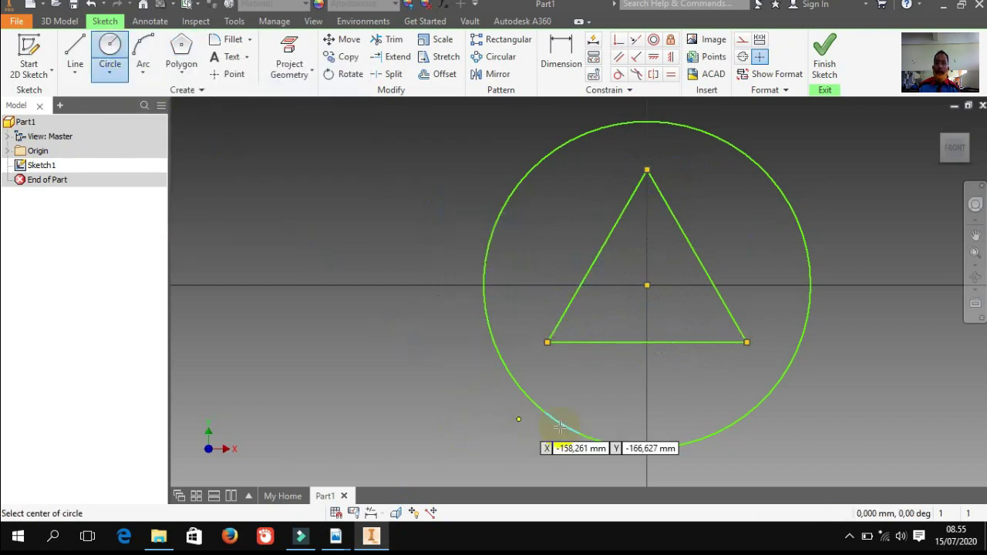
left_click(546, 343)
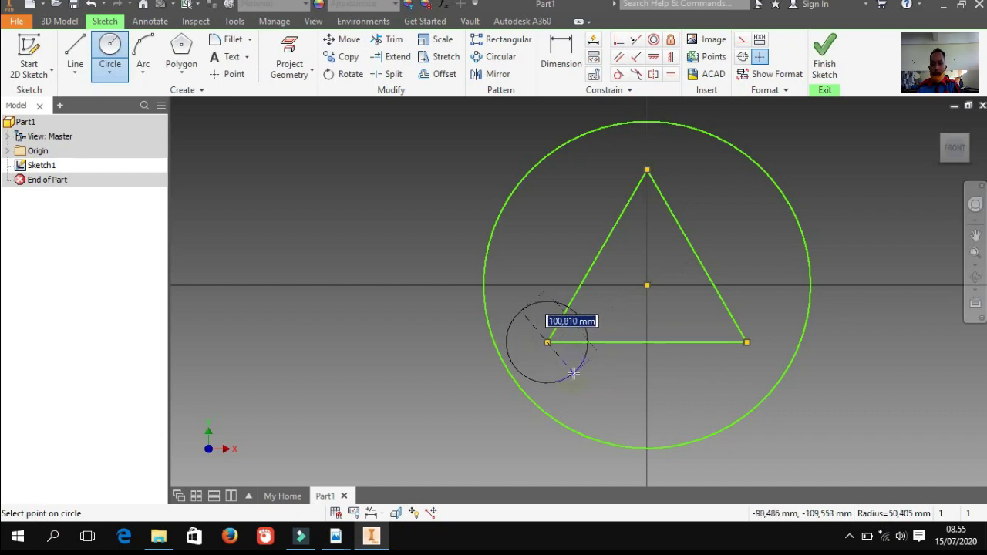
type("4")
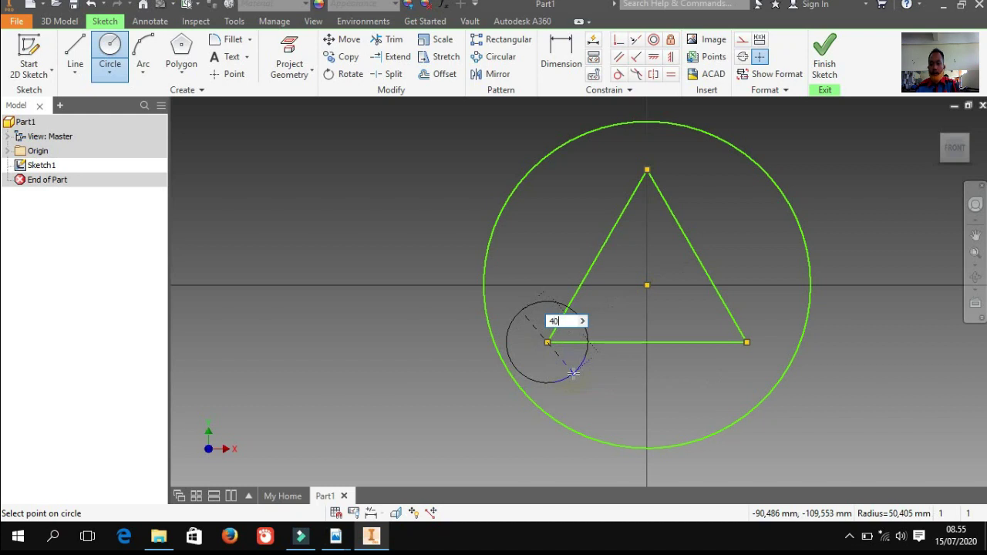
type("0")
key("Return")
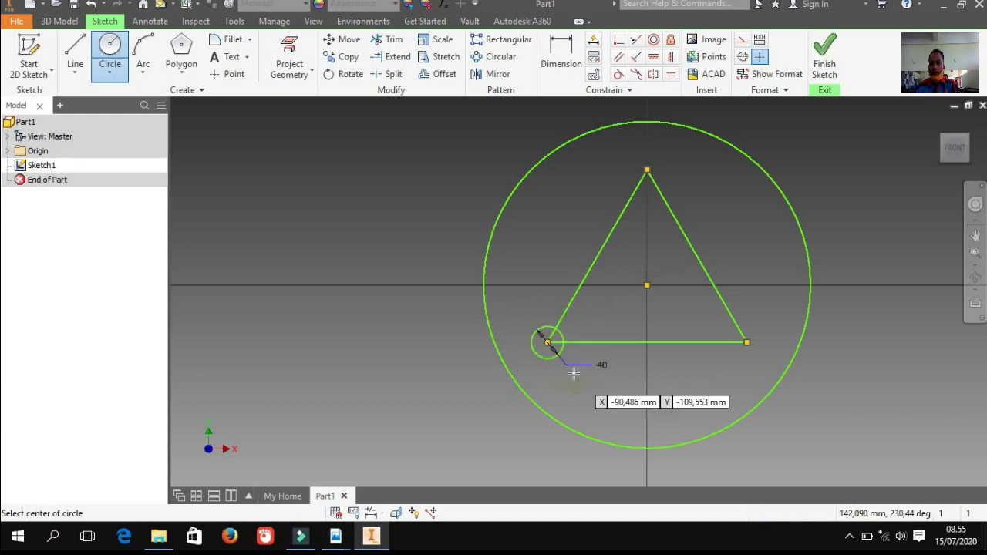
left_click(747, 341)
type("4")
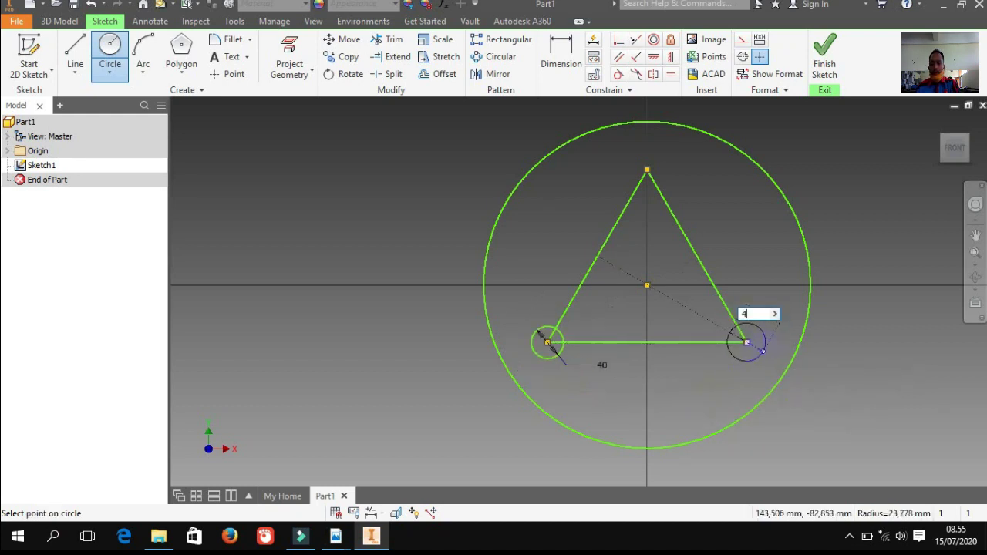
type("0")
key("Return")
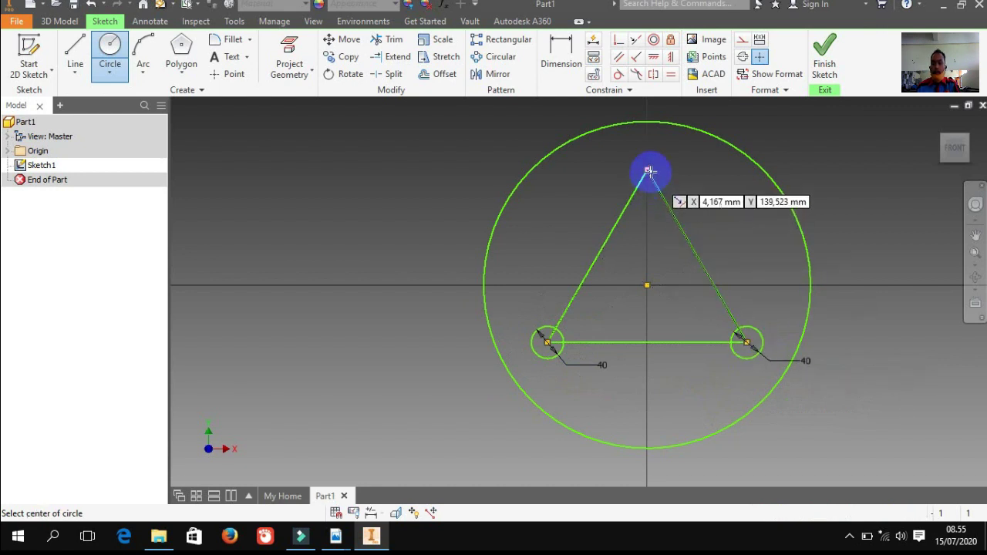
Draw a 40 mm diameter circle centered on the triangle's apex.
left_click(647, 170)
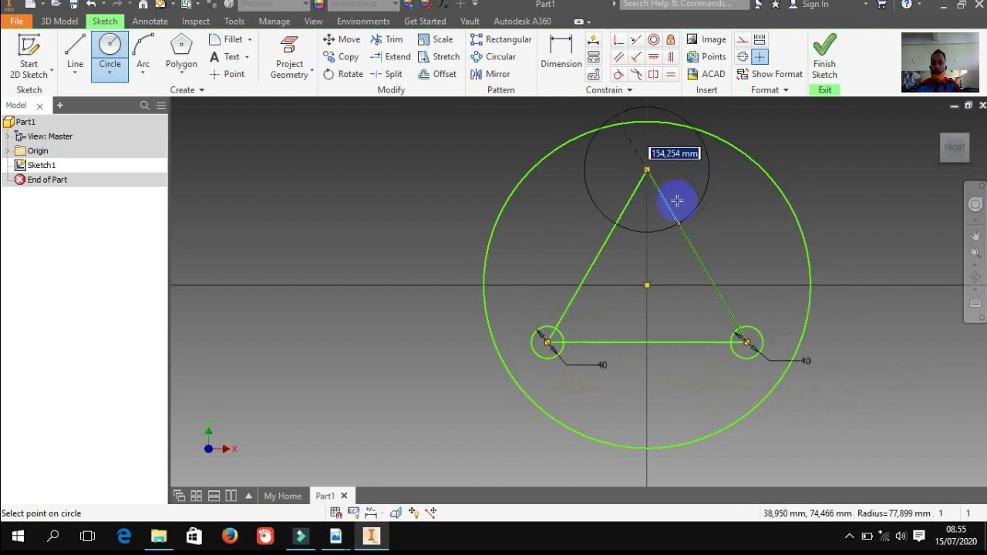
key("BackSpace")
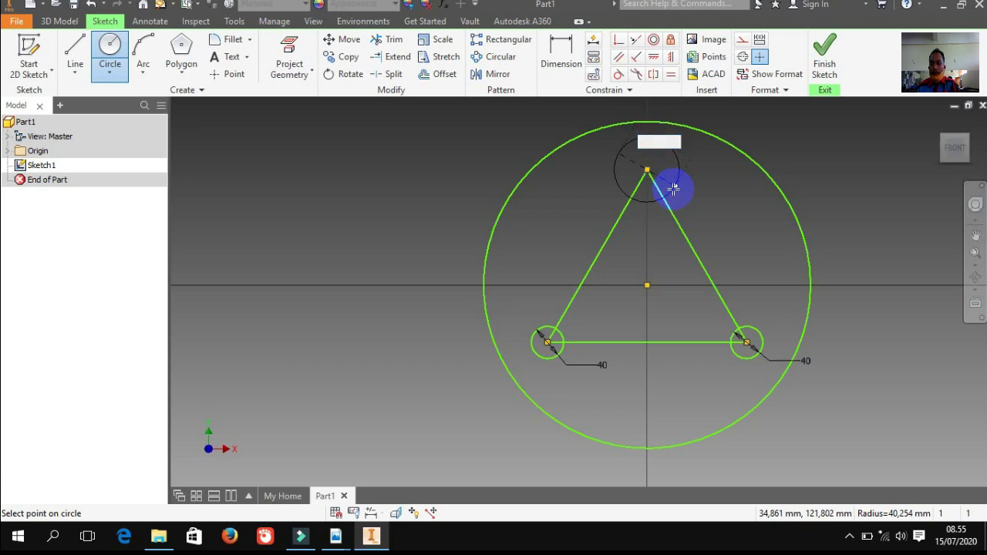
type("40")
key("Return")
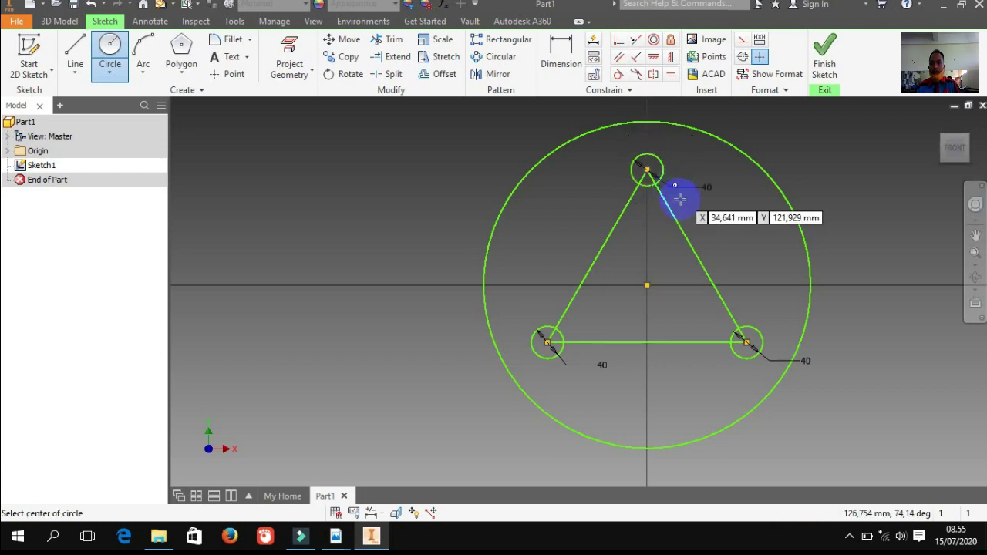
Check the base length in latihan 2d.pdf and dimension the triangle's base to 87 mm, placing the dimension below it.
left_click(557, 70)
mouse_move(336, 536)
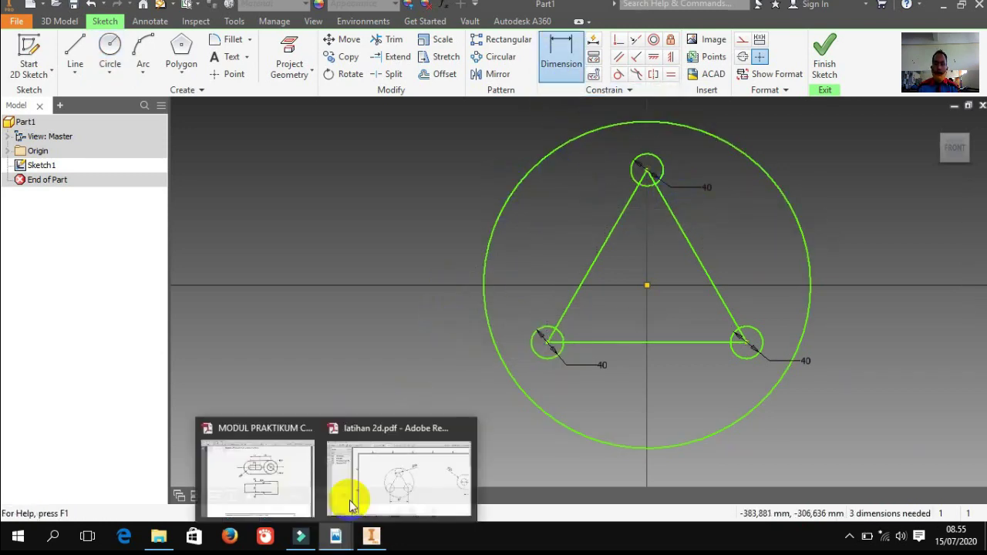
left_click(407, 475)
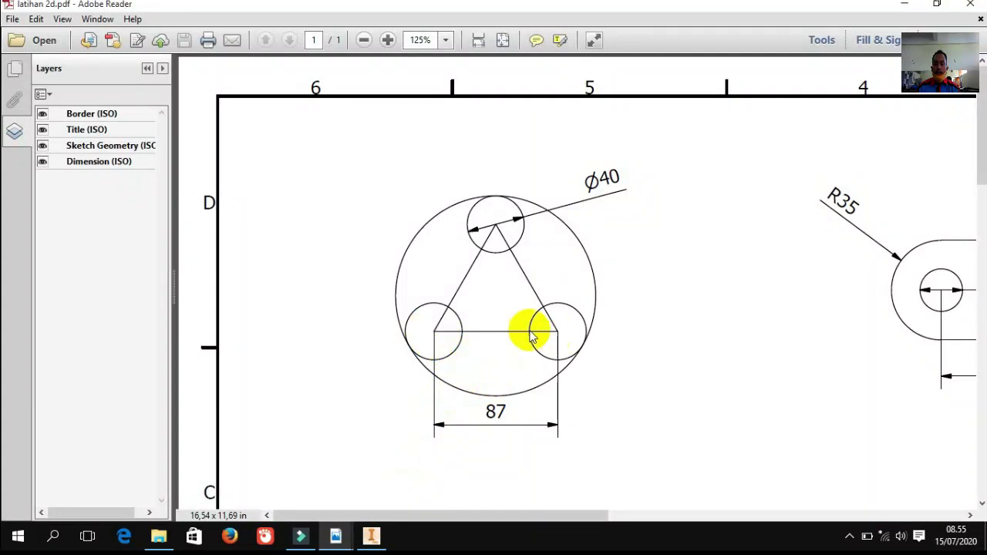
left_click(376, 536)
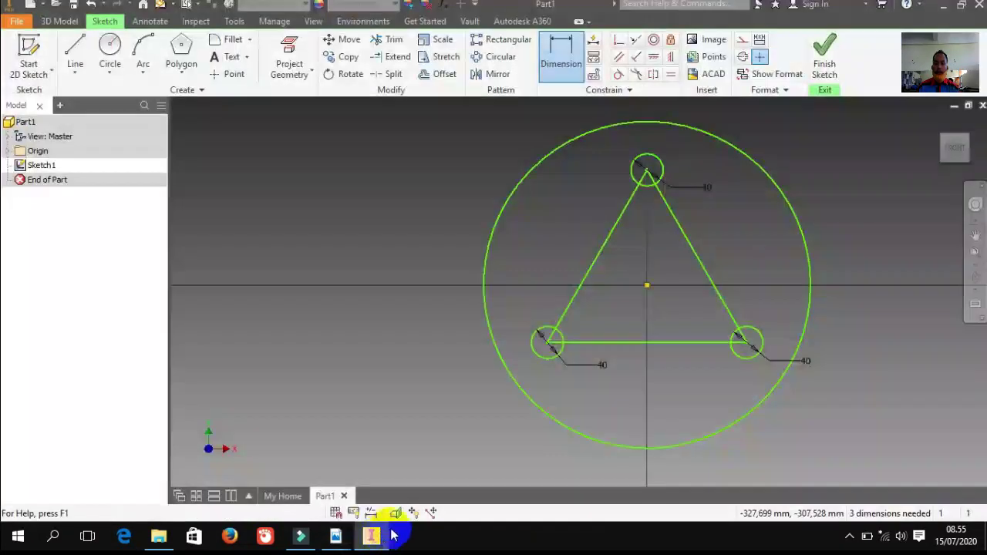
left_click(558, 59)
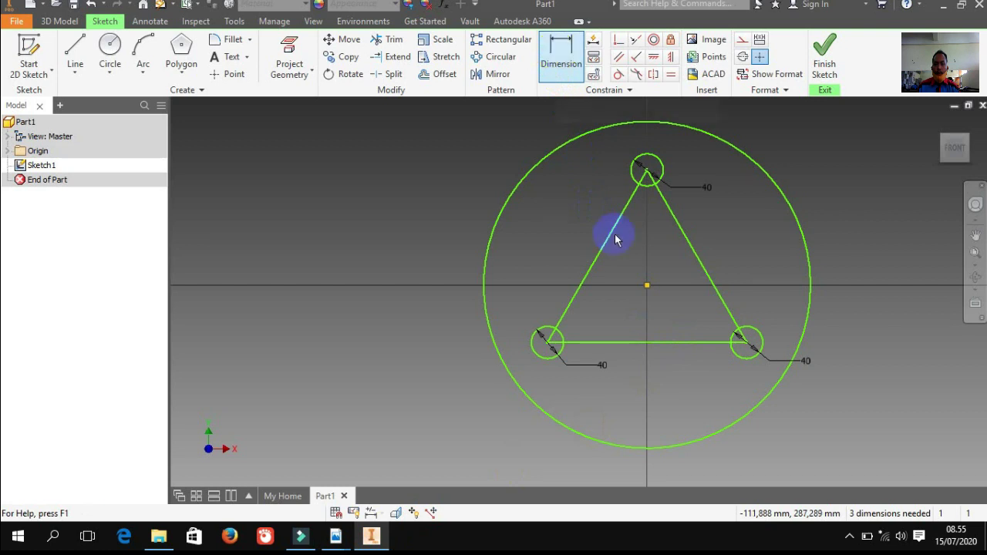
left_click(651, 342)
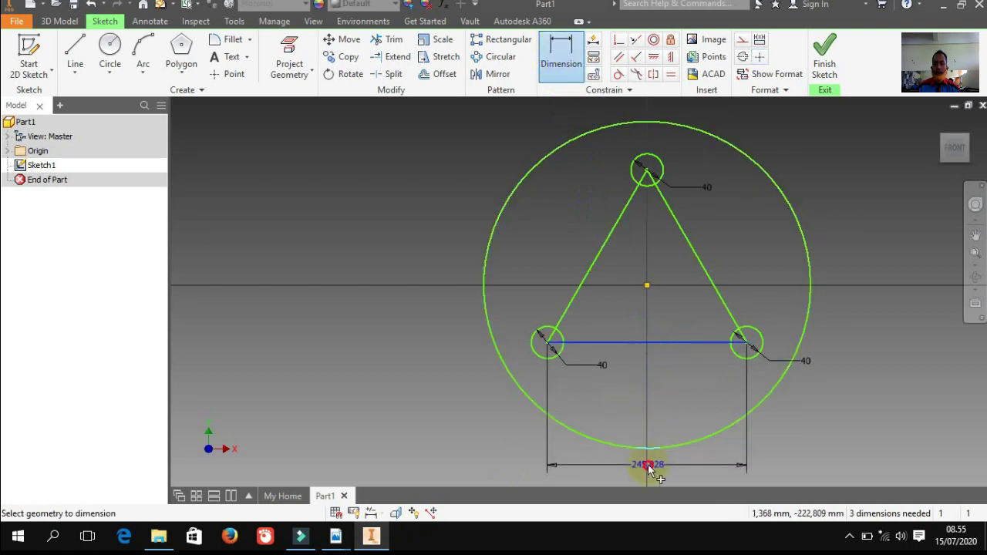
left_click(648, 464)
type("87")
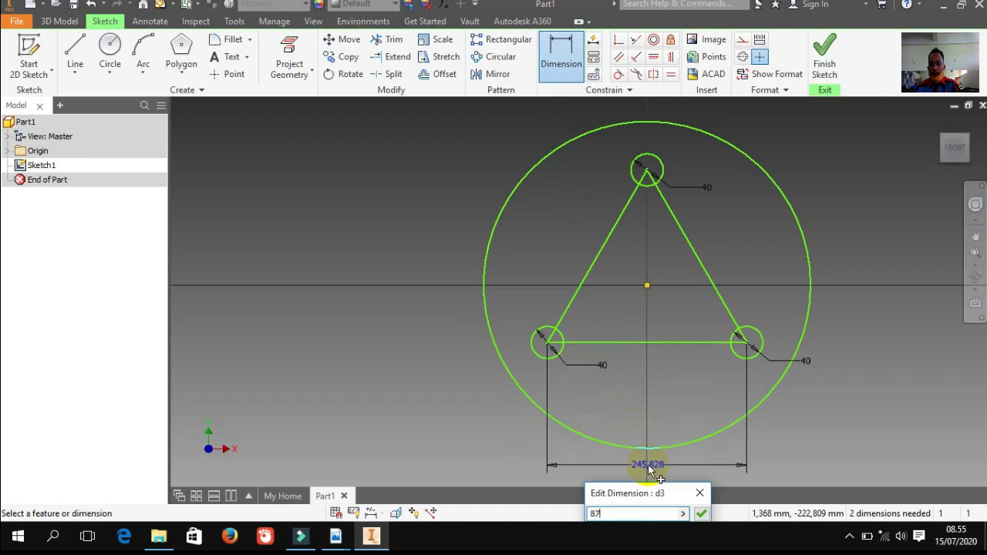
key("Return")
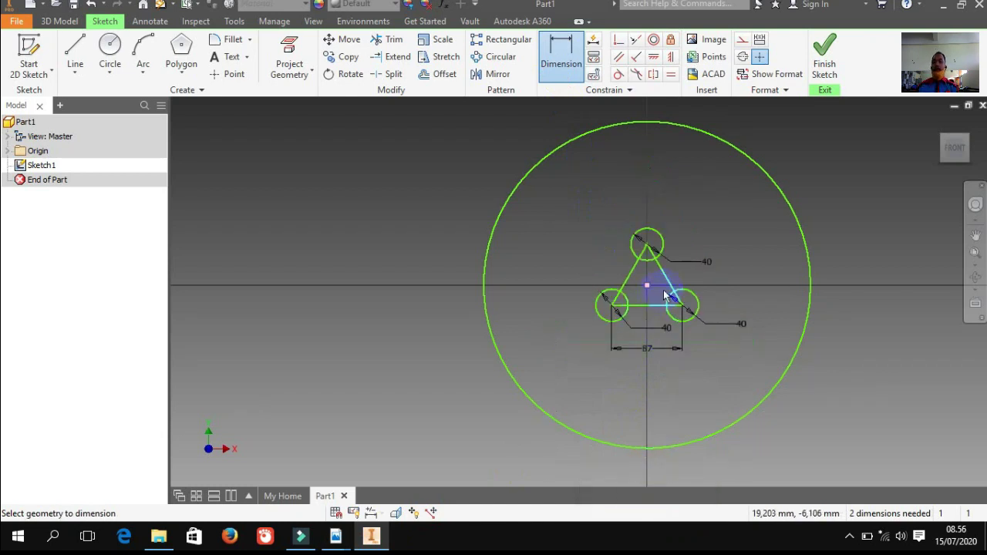
Apply a Tangent constraint between the large outer circle and the 40 mm circle at the triangle's apex.
scroll(650, 286, "up", 3)
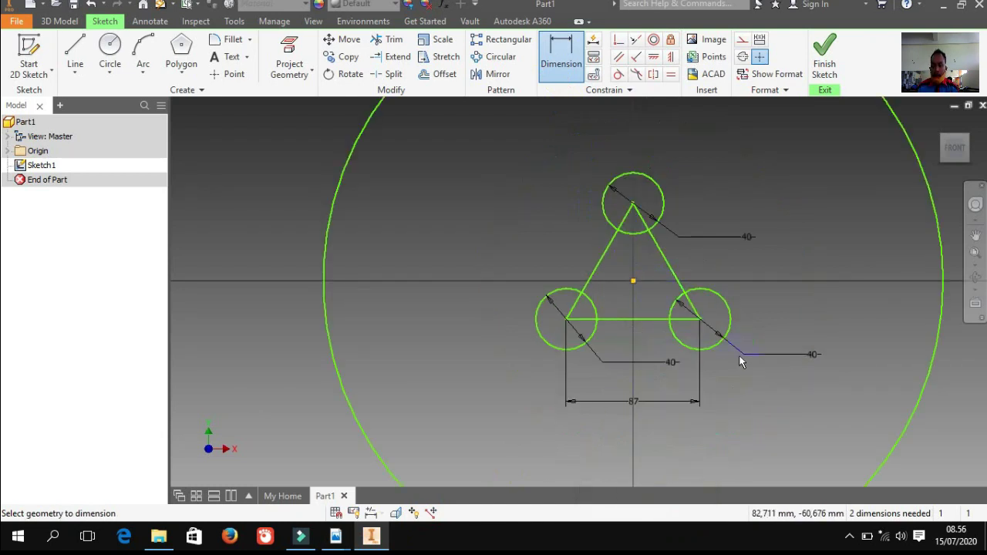
scroll(545, 316, "down", 3)
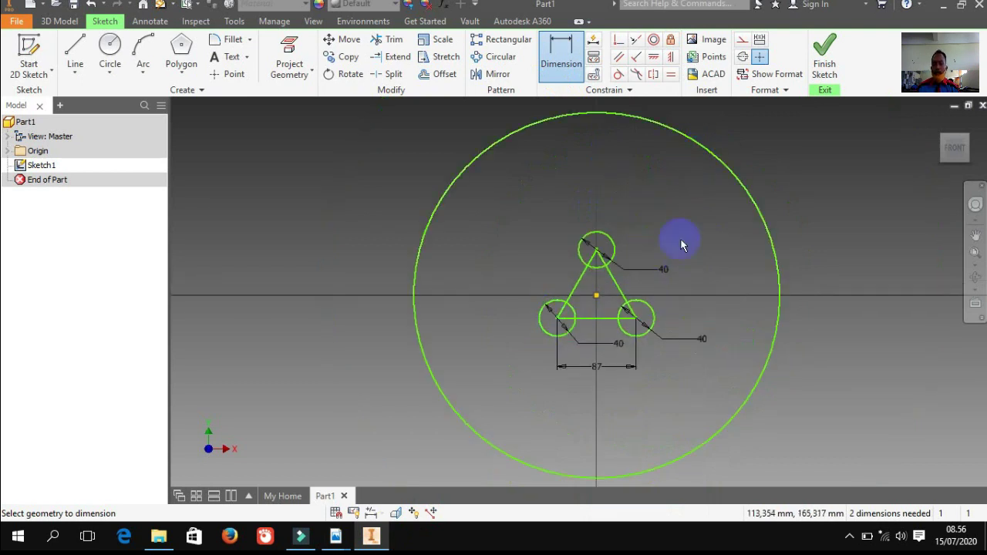
left_click(571, 310)
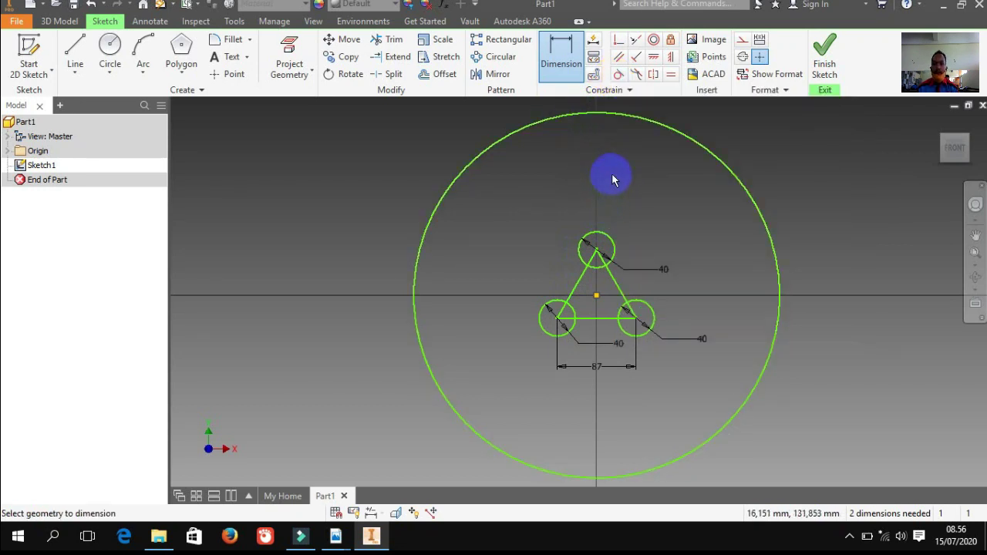
left_click(618, 74)
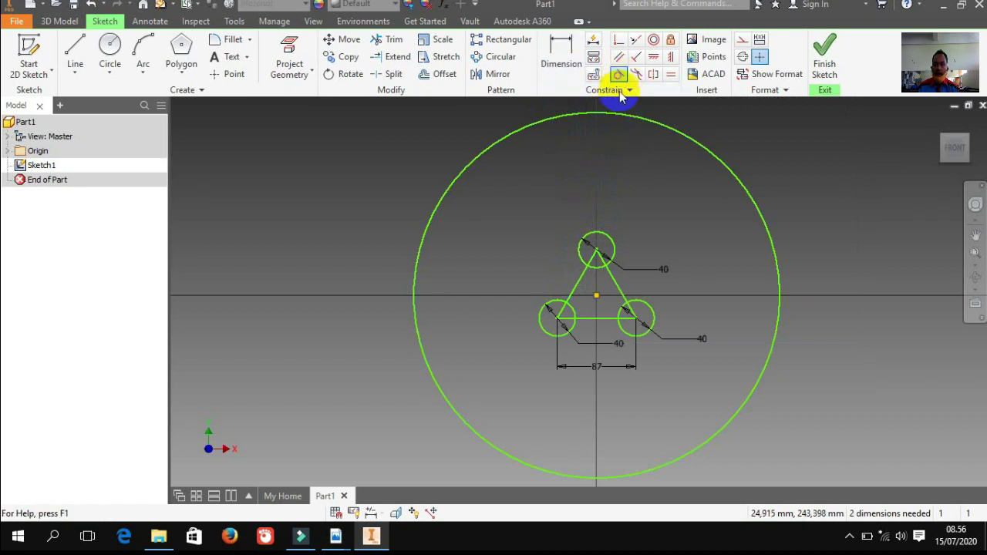
left_click(569, 119)
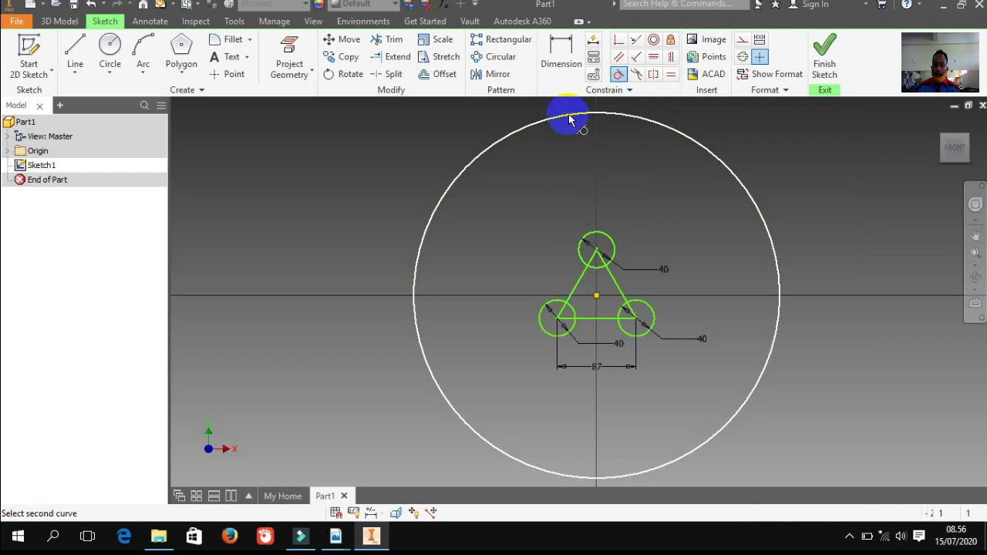
left_click(594, 239)
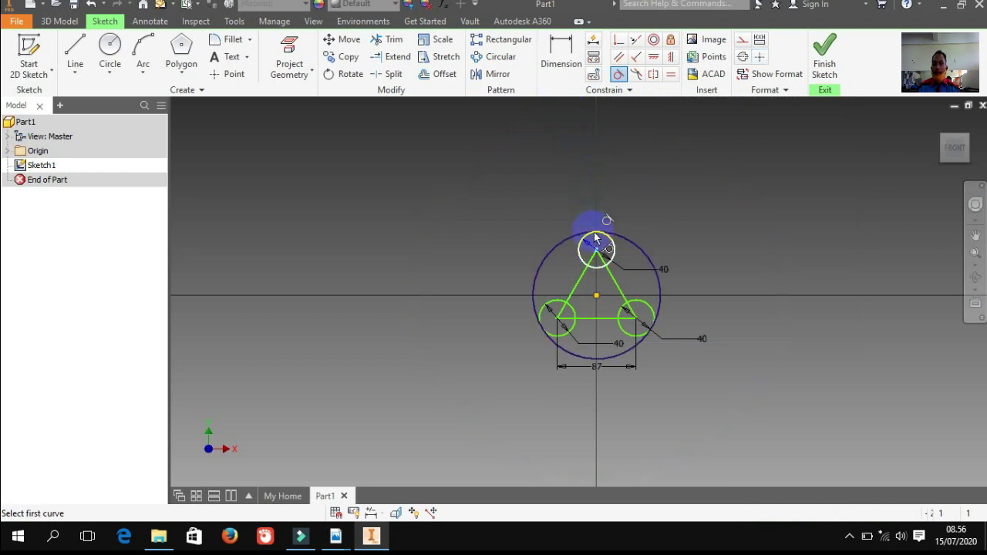
scroll(633, 328, "down", 2)
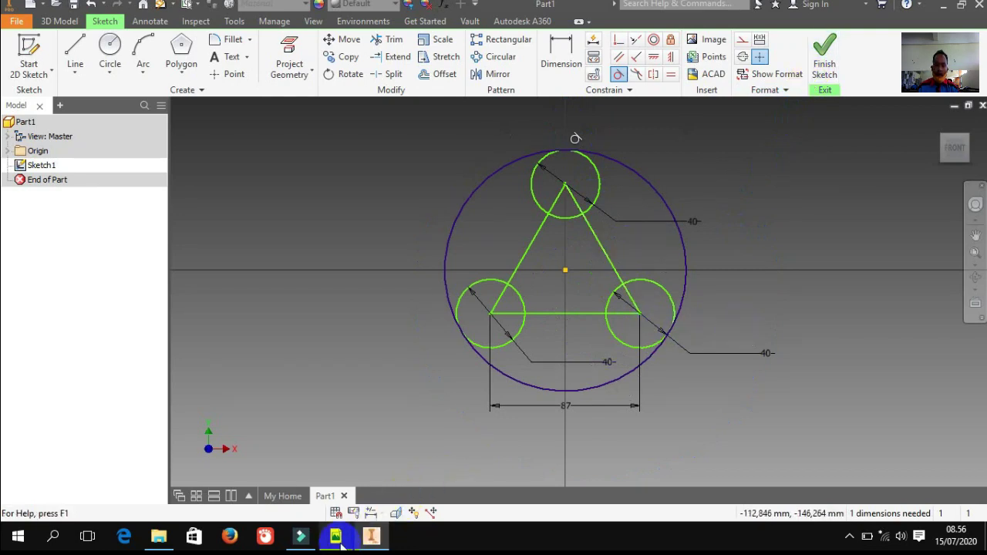
Compare the sketch with the first exercise in latihan 2d.pdf in Adobe Reader and return to the Inventor sketch.
mouse_move(337, 543)
left_click(397, 489)
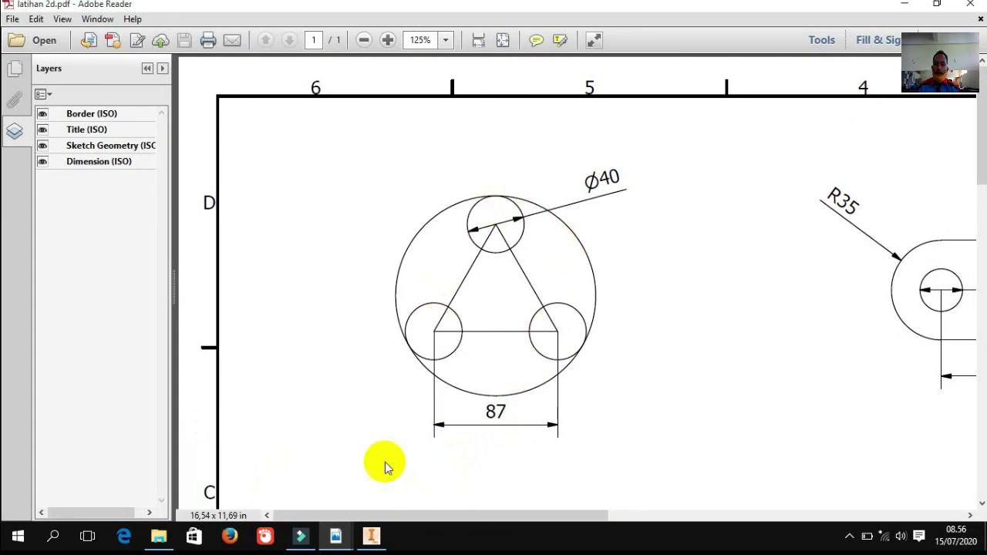
mouse_move(369, 539)
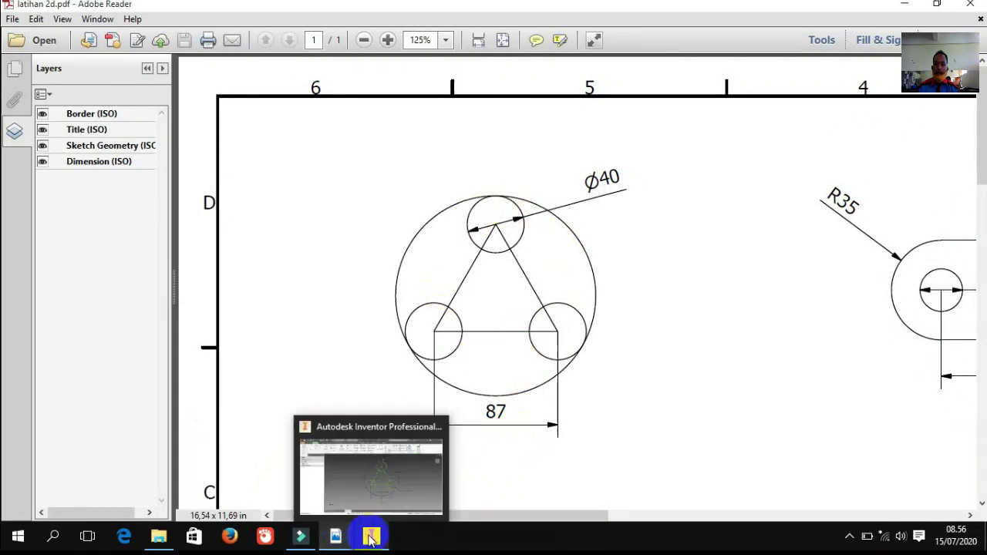
left_click(380, 480)
left_click(808, 276)
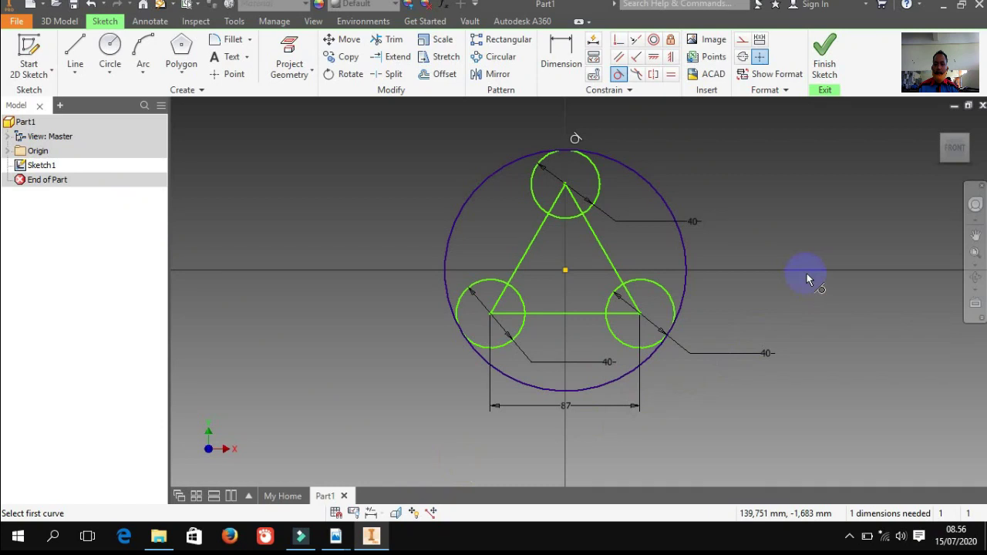